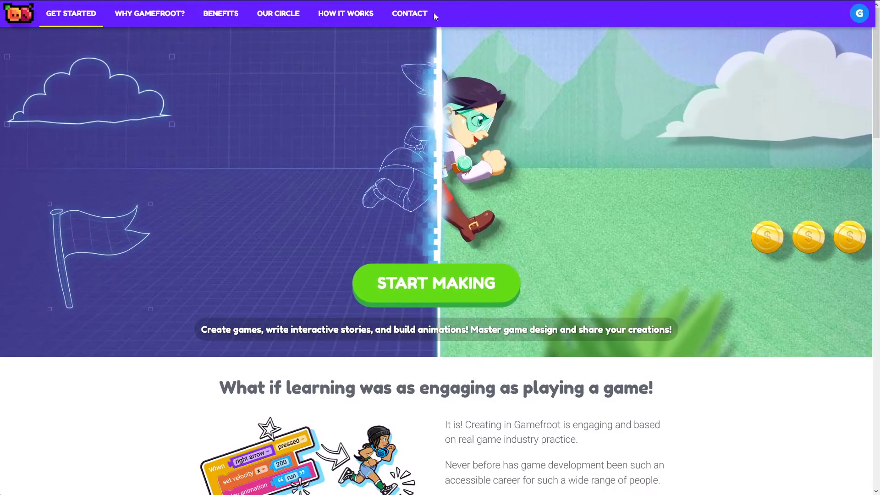
- Go to gamefroot.com and start making a game to reach the project dashboard
mouse_move(212, 26)
left_click(180, 27)
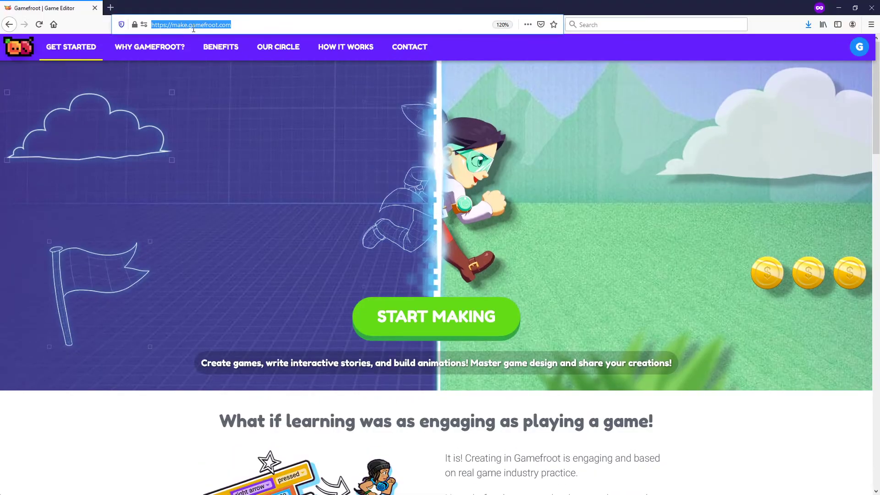
type("gamefroot.com")
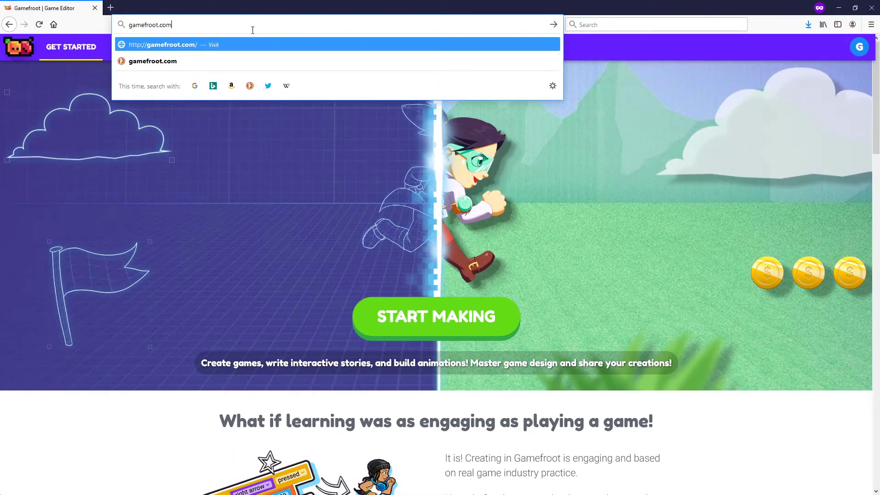
key("Return")
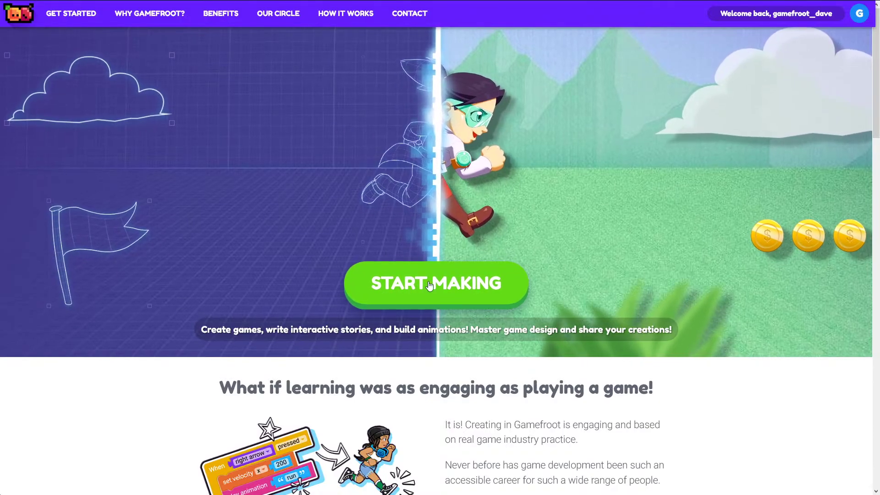
left_click(389, 285)
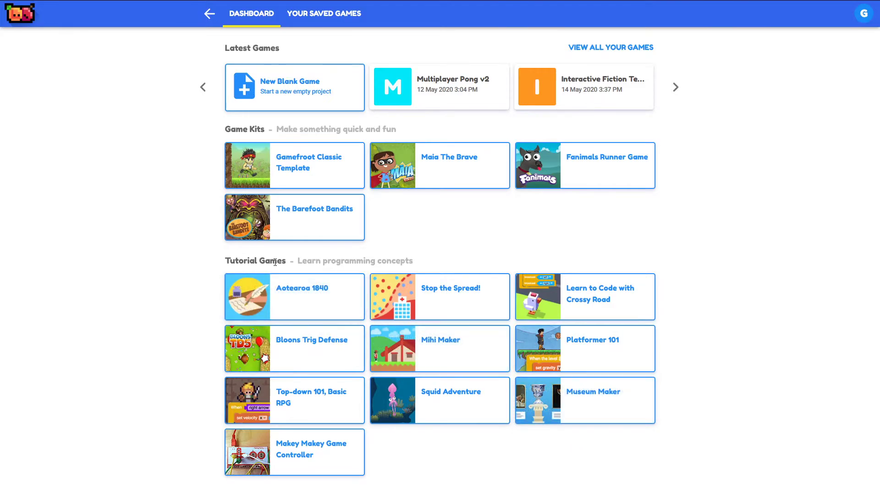
- Open the Museum Maker tutorial game and start its first step
mouse_move(592, 403)
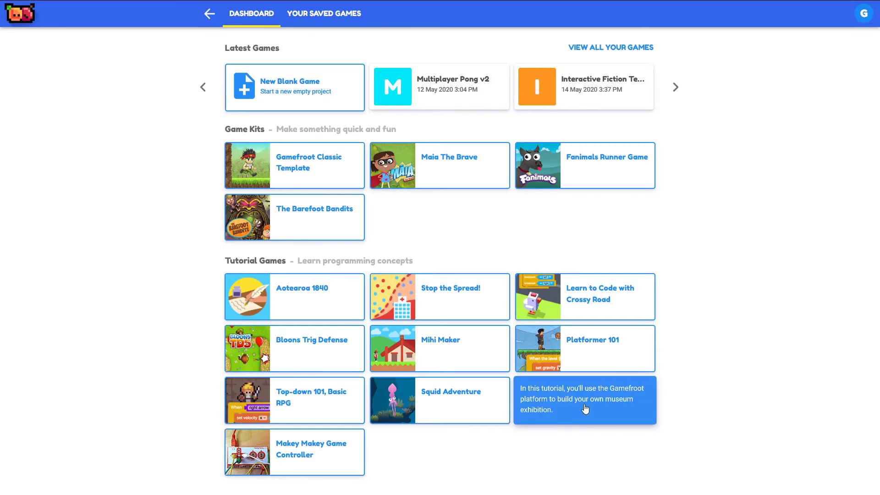
left_click(591, 400)
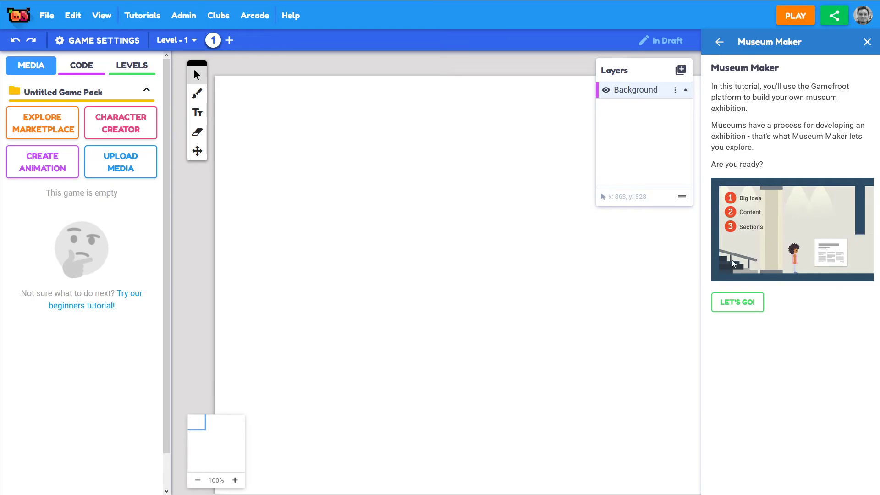
left_click(739, 301)
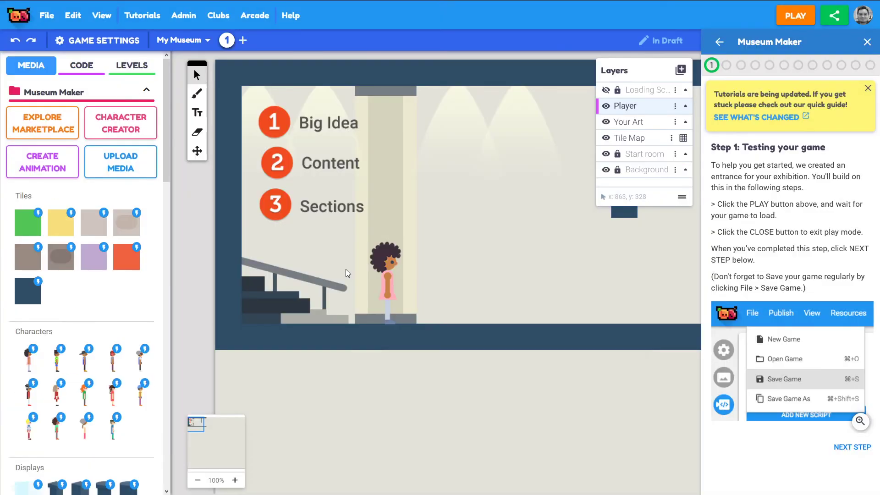
- Pan around the My Museum level to examine the entrance room and its surroundings
left_click(197, 150)
left_click_drag(498, 233, 429, 249)
left_click_drag(583, 258, 607, 308)
left_click_drag(515, 308, 544, 289)
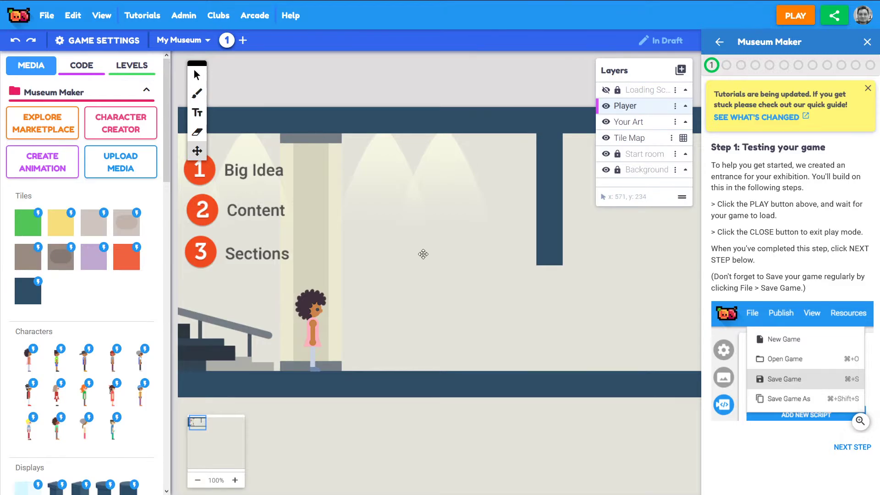
scroll(483, 274, "down", 1)
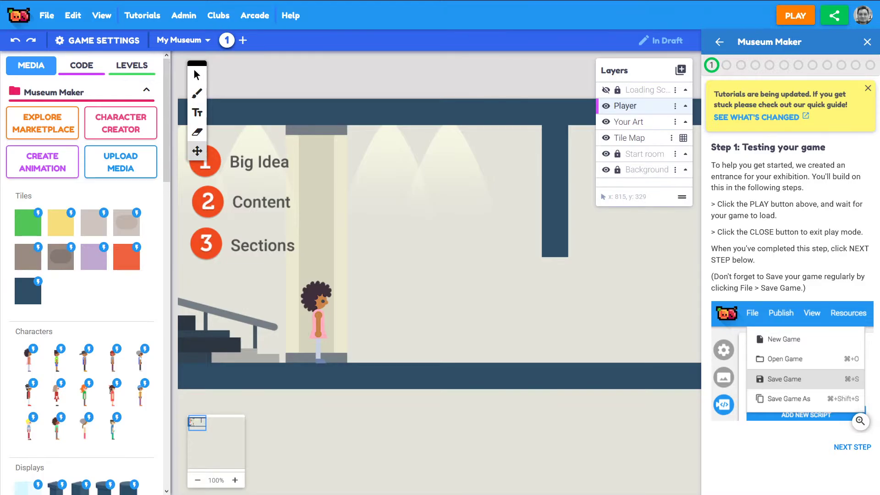
left_click_drag(297, 189, 360, 180)
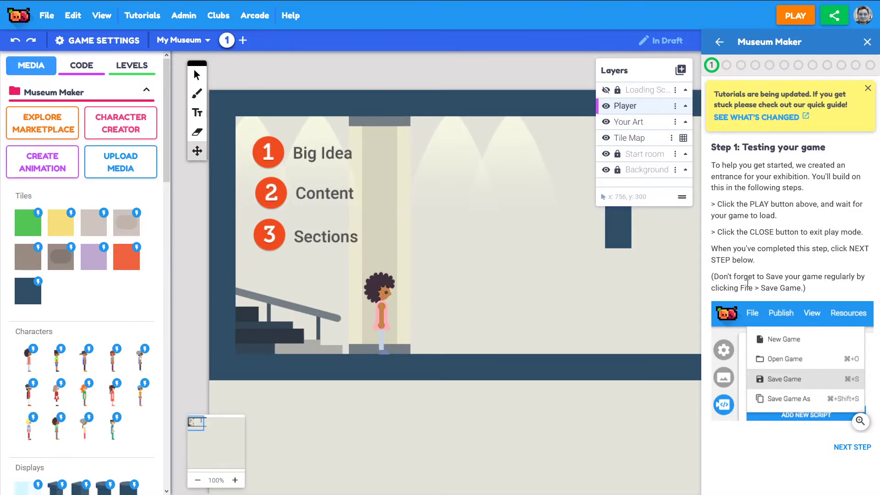
mouse_move(485, 207)
left_mouse_down()
mouse_move(500, 223)
mouse_move(488, 220)
left_mouse_up()
mouse_move(227, 25)
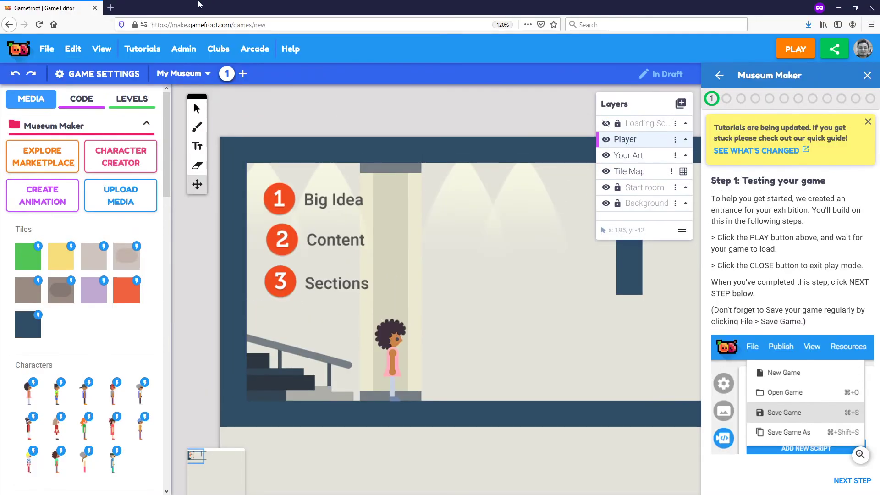
left_click(295, 28)
left_click(185, 24)
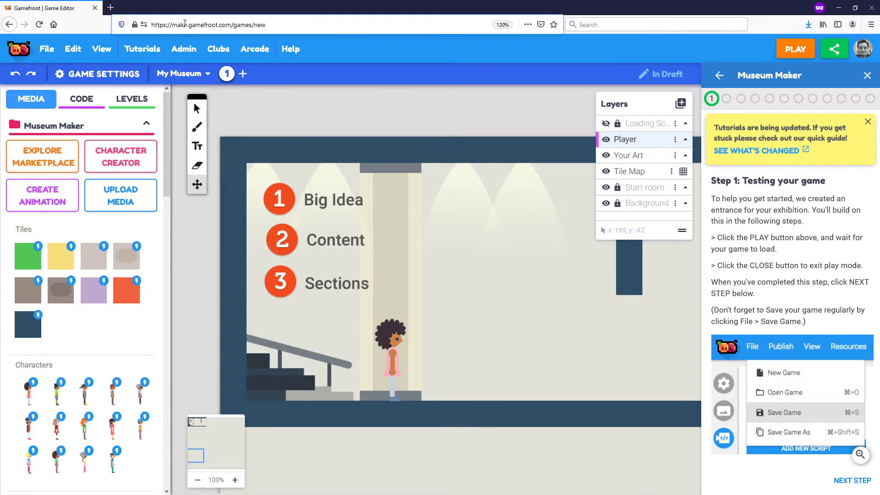
left_click(231, 24, "shift")
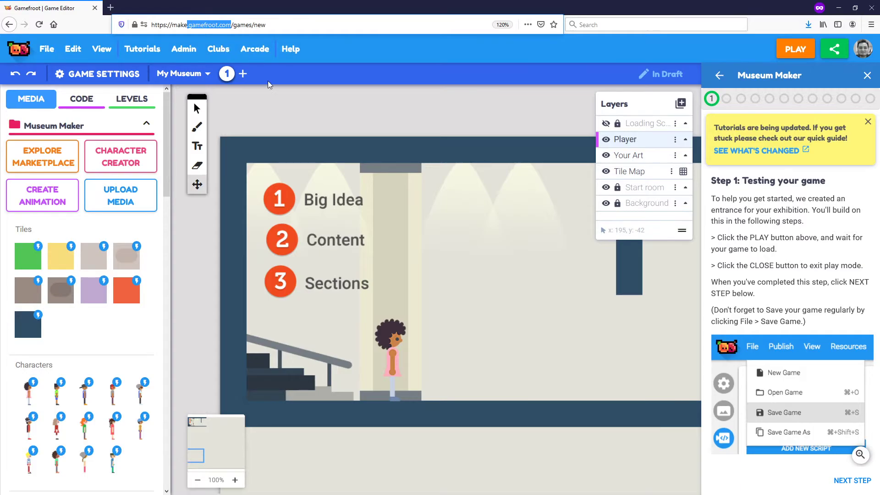
key("F11")
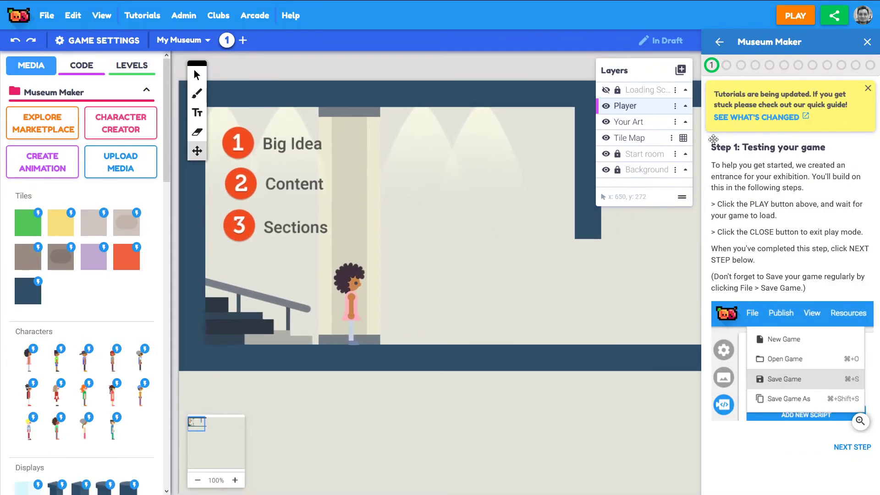
- Advance the tutorial to step 2 and place the still-life painting on the entrance room wall between the column and the dark partition
left_click(726, 66)
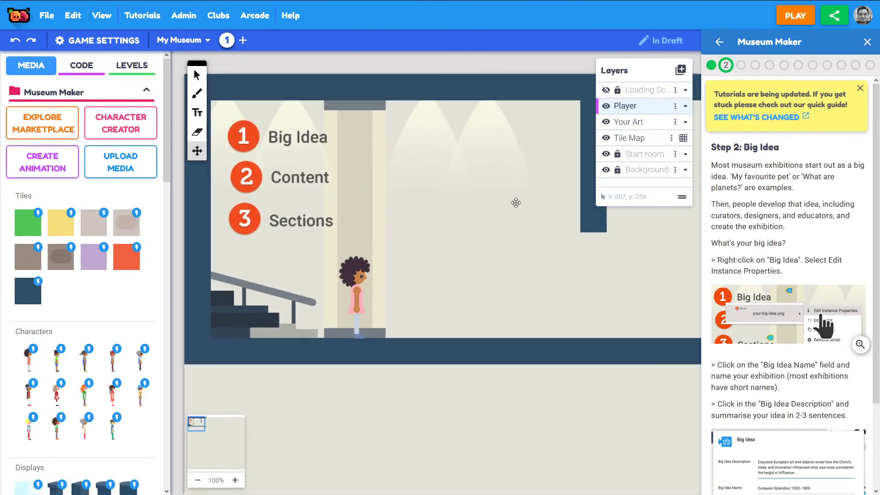
scroll(120, 215, "down", 8)
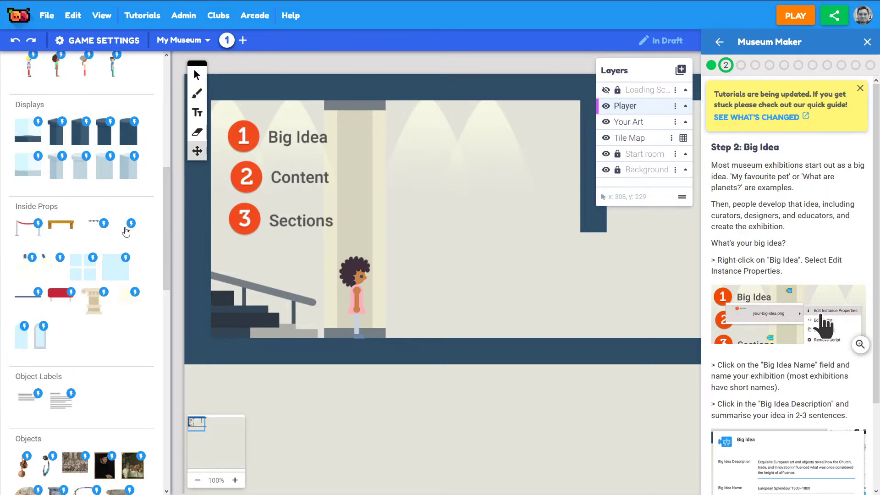
scroll(125, 233, "down", 4)
left_click(133, 285)
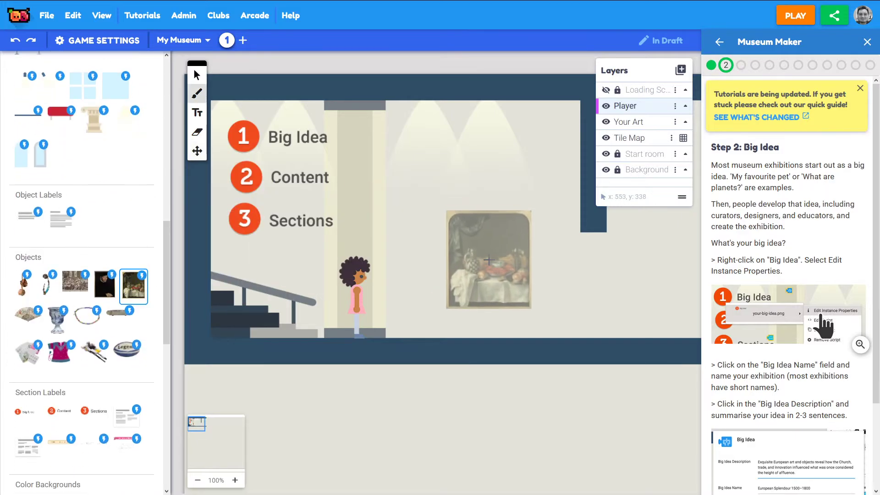
left_click(489, 260)
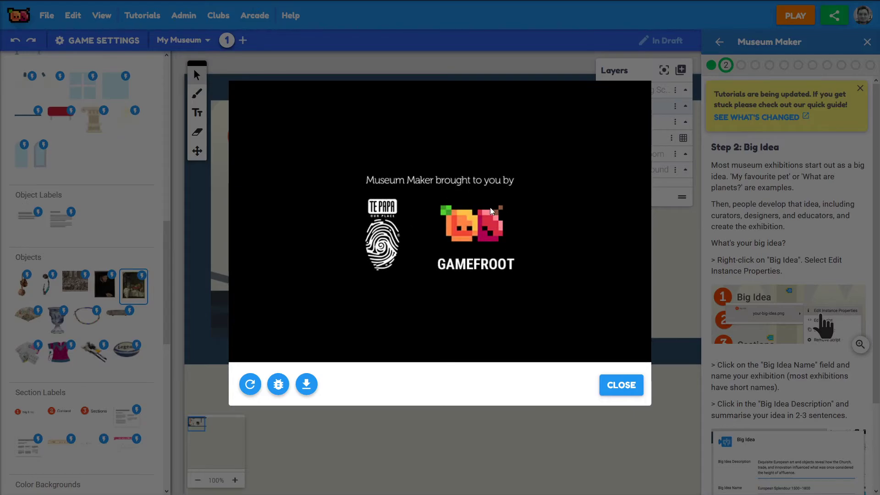
- Play-test the museum by walking and jumping the character back and forth past the painting, and close the preview
key("Left")
key("Right")
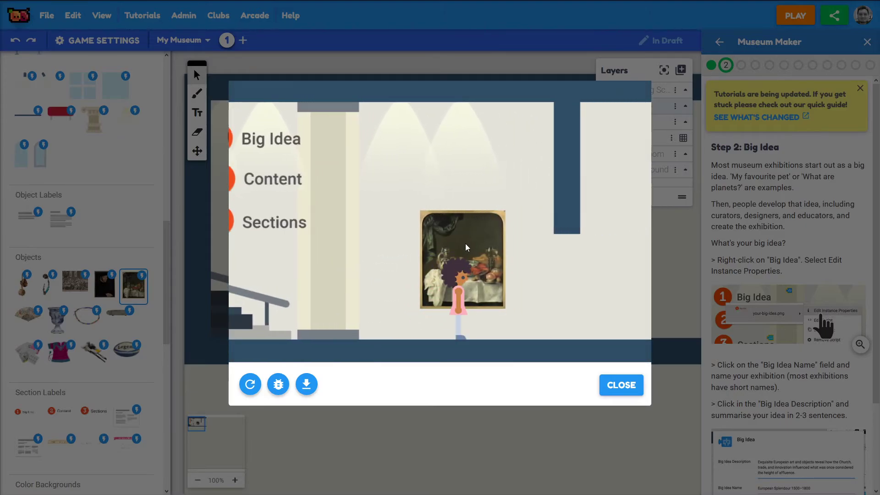
key("Left")
key("Right")
key("Up")
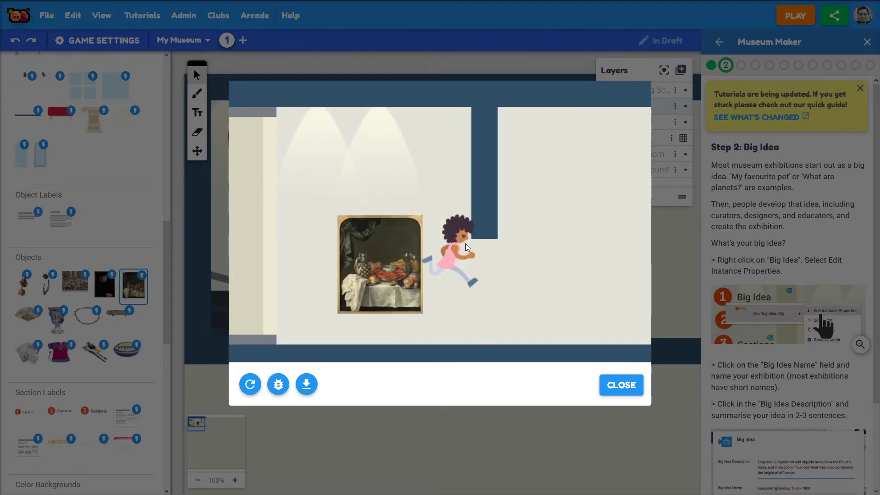
key("Left")
key("Up")
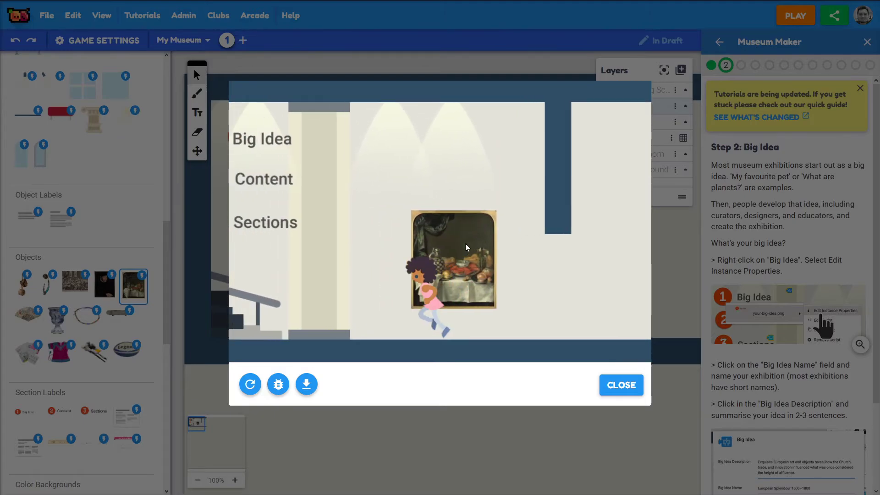
key("Left")
key("Right")
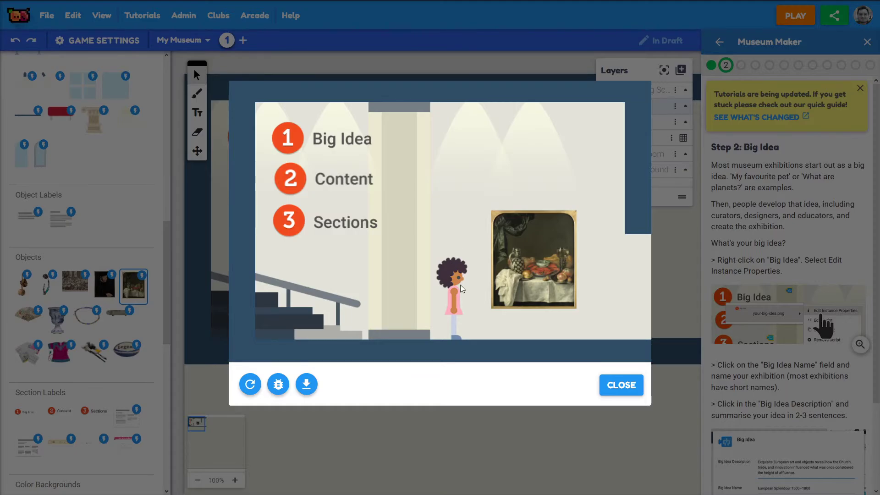
left_click(621, 385)
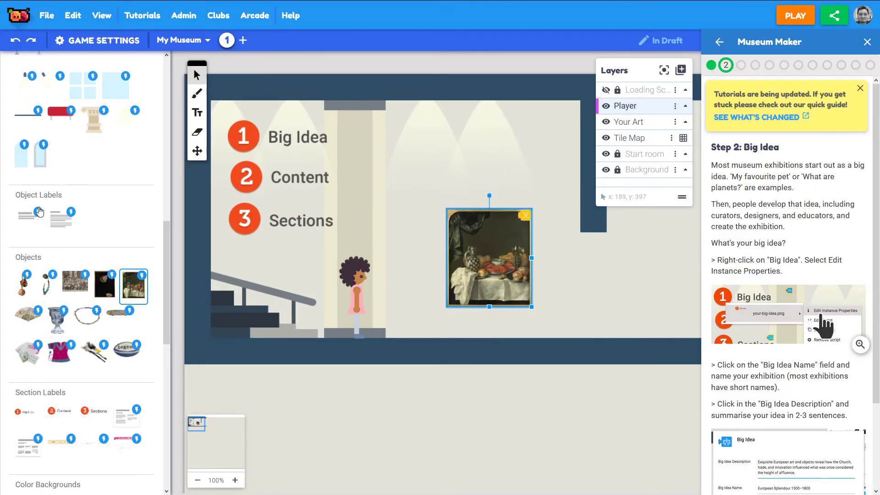
- Place the longer info-plaque object label between the character and the painting, and review its object behavior settings
left_click(61, 221)
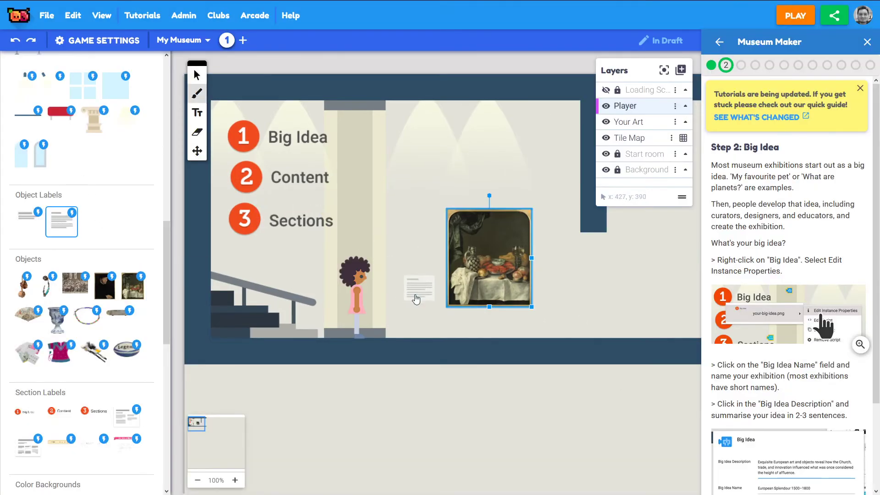
left_click(418, 289)
right_click(426, 279)
mouse_move(527, 302)
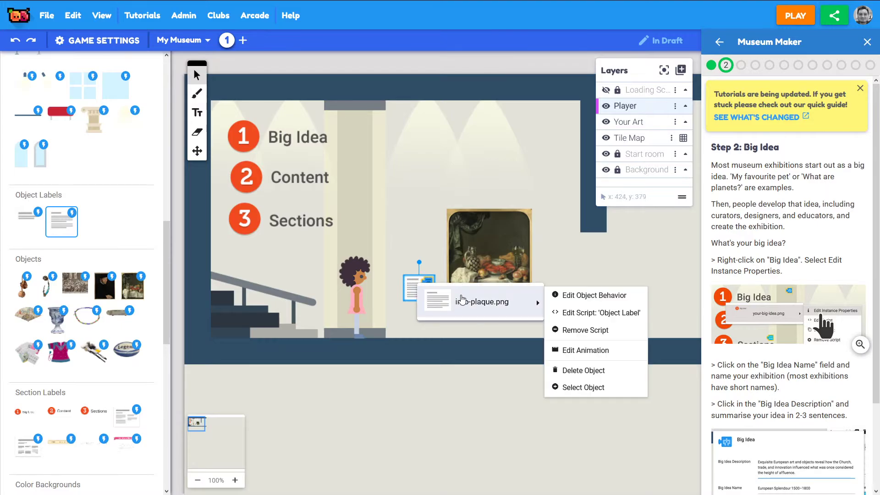
left_click(573, 296)
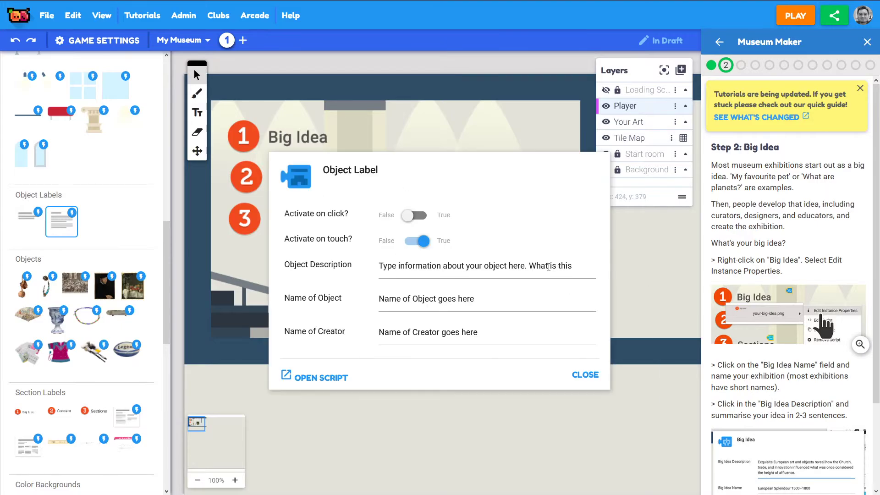
left_click(577, 267)
left_click(587, 375)
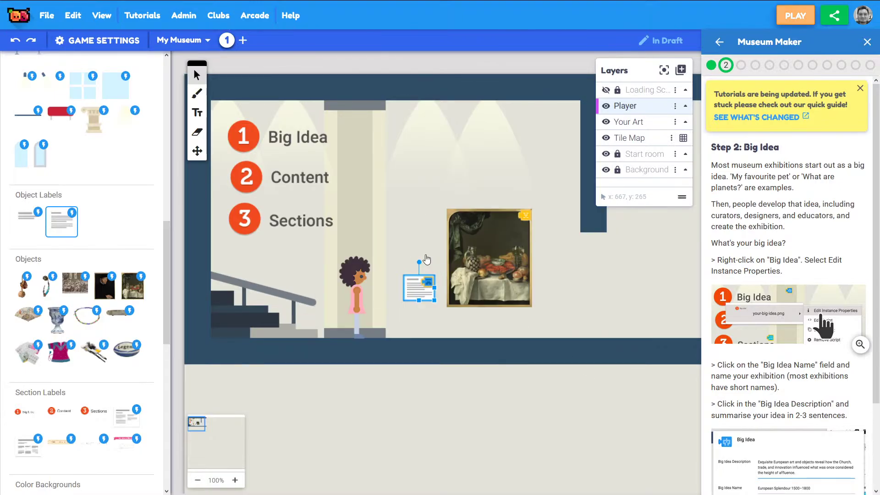
- Play-test the museum again, reading and dismissing the plaque's information pop-up twice before closing the preview
key("ctrl+Return")
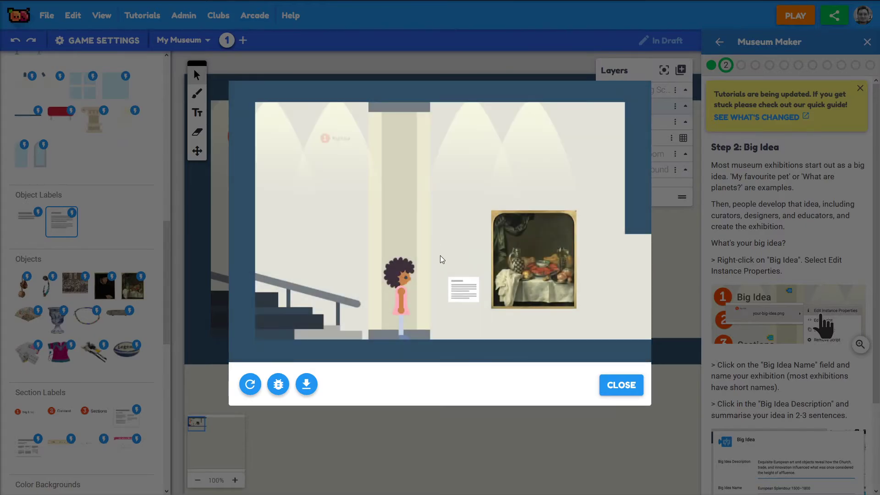
left_click(469, 289)
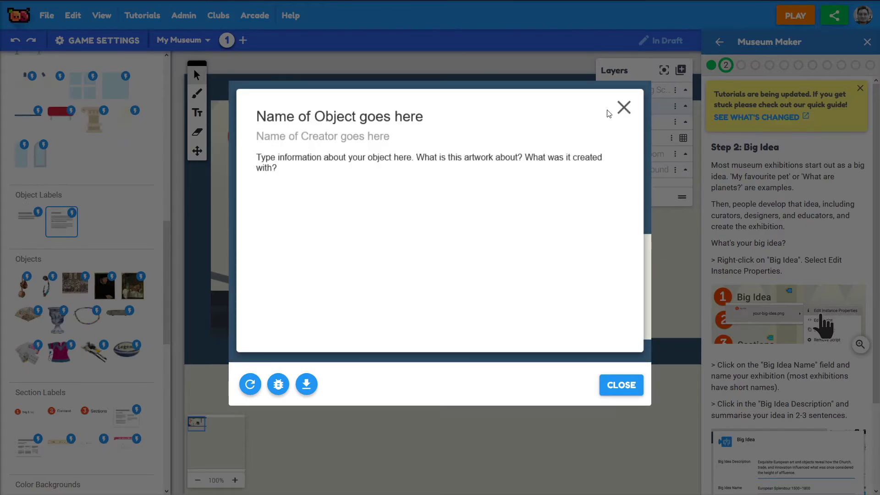
left_click(626, 108)
left_click(473, 290)
left_click(624, 110)
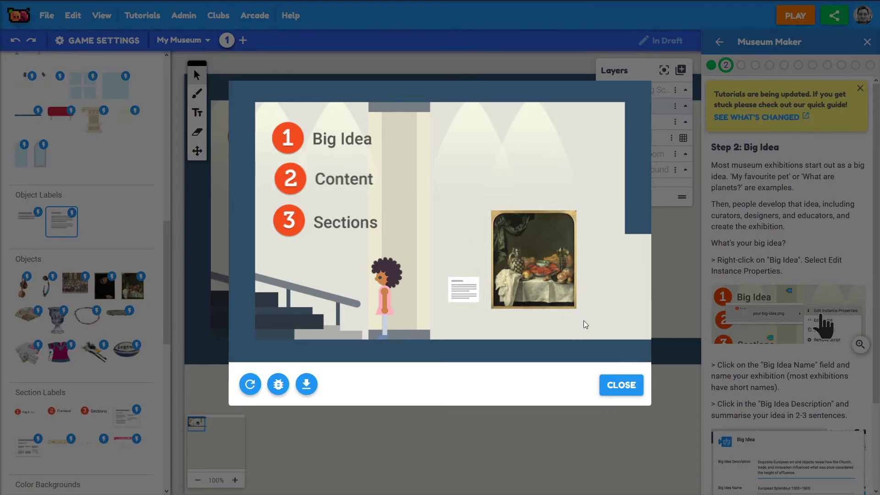
left_click(620, 386)
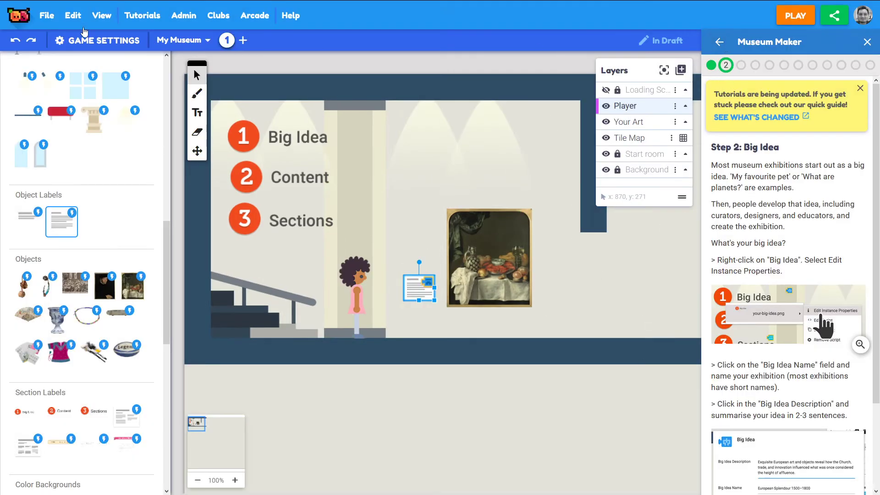
- Close the Museum Maker tutorial instructions
left_click(46, 18)
mouse_move(73, 18)
left_click(867, 42)
- Return to the gamefroot.com home page, leaving the museum project without saving
mouse_move(853, 23)
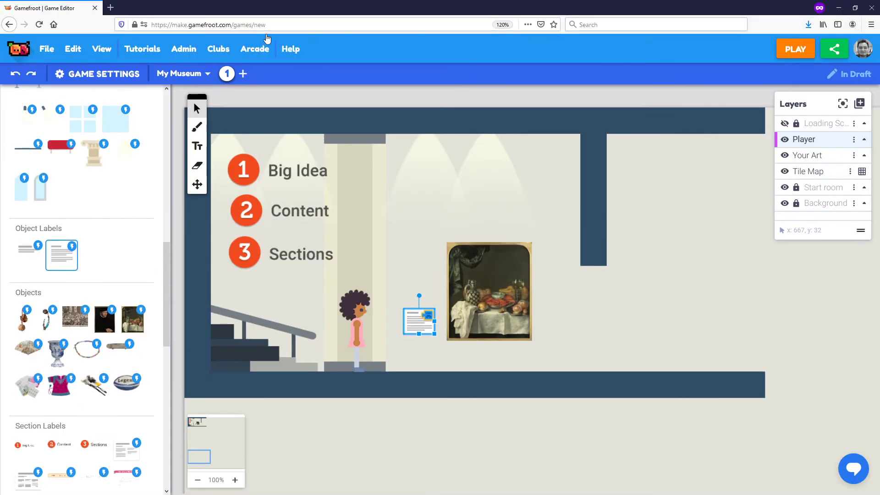
left_click(323, 27)
type("g")
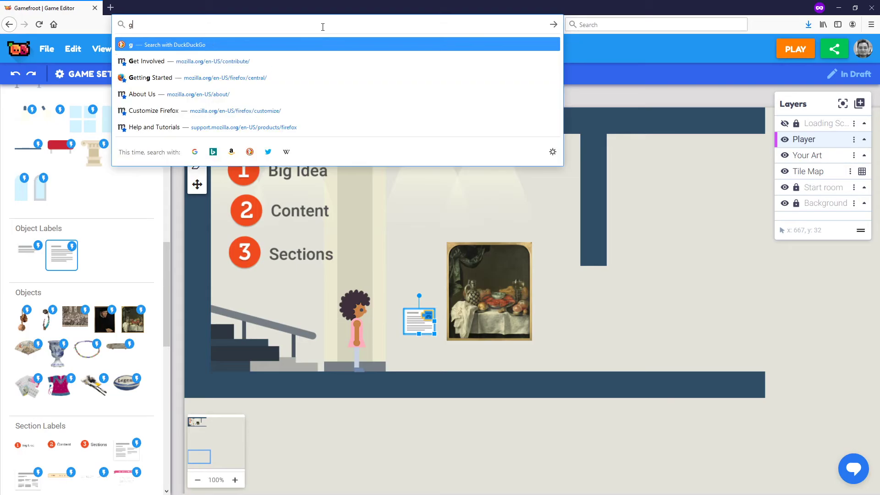
type("amefroot.com")
key("Return")
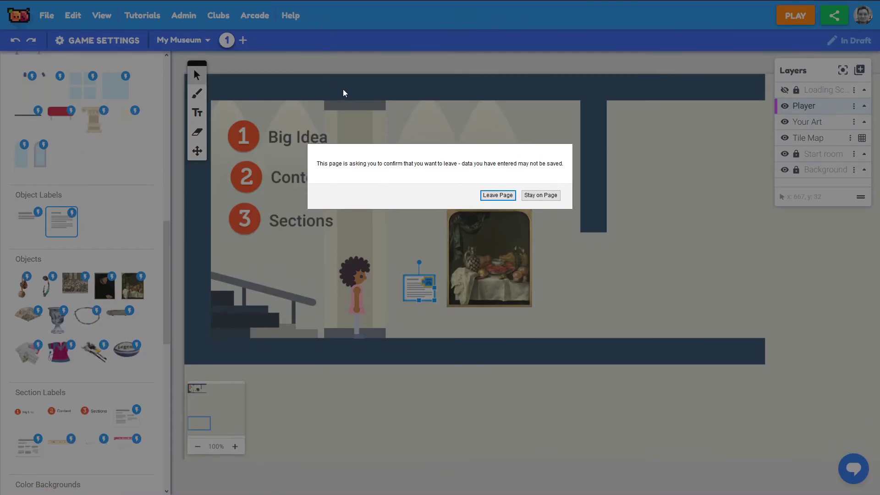
left_click(498, 195)
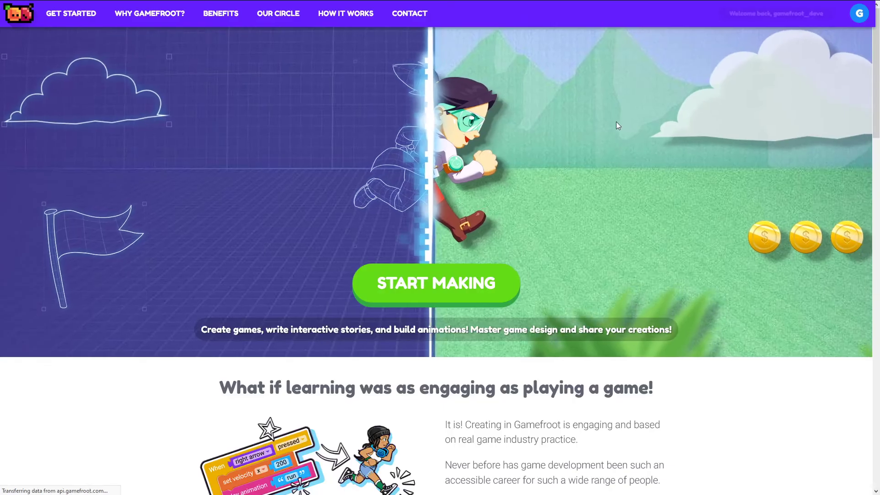
- Log out of the Gamefroot account, and log back in through Start Making with the username and account password
left_click(860, 14)
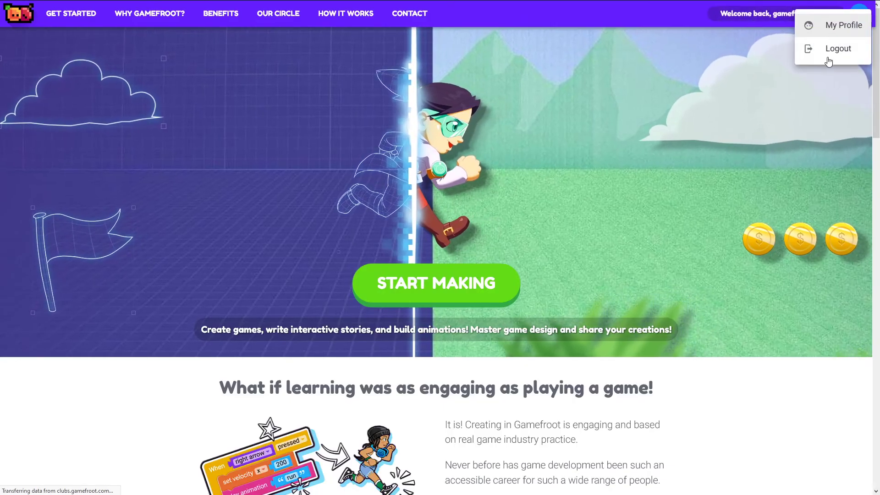
left_click(830, 53)
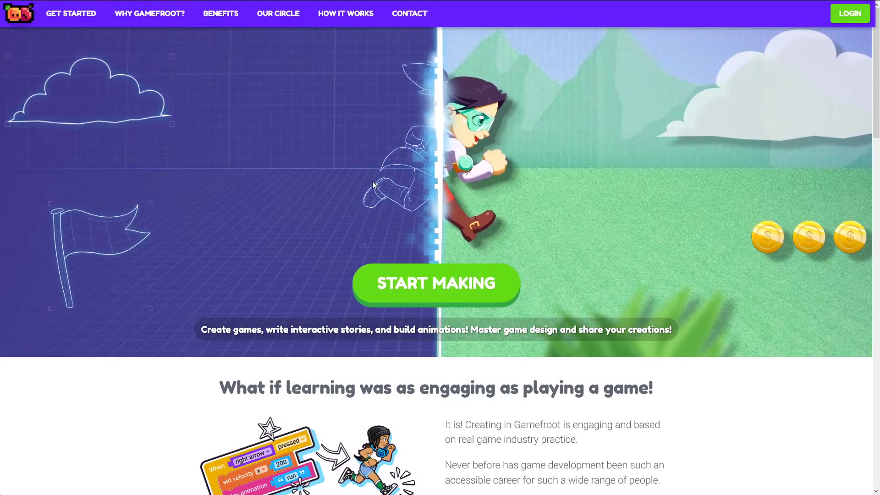
left_click(436, 284)
left_click(267, 141)
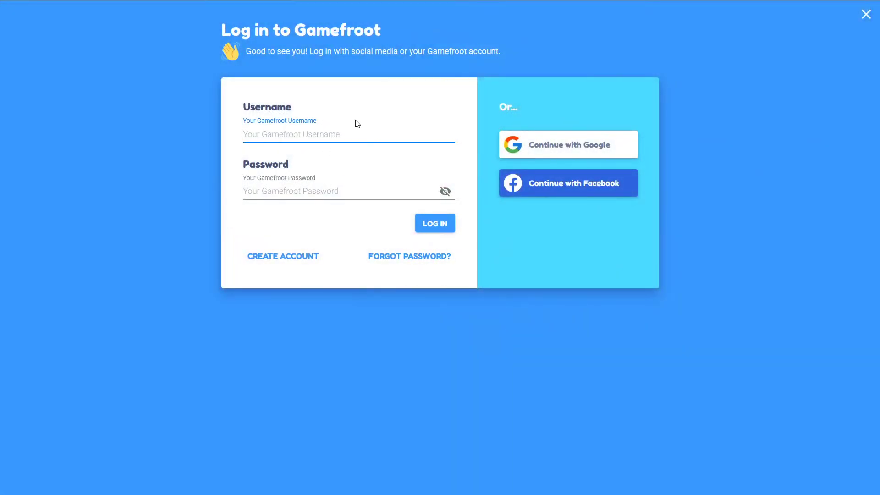
type("gamefroot_dave")
key("Tab")
type("•••••••••")
key("ctrl+a")
type("•••••••")
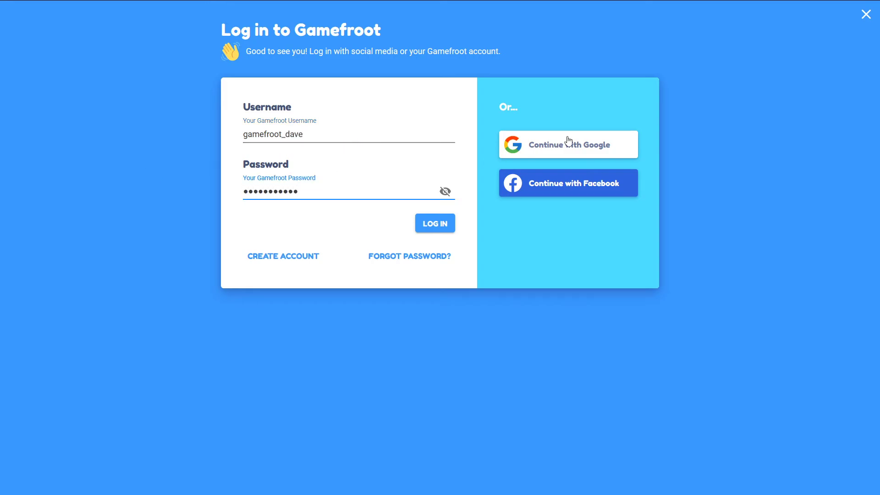
left_click(449, 227)
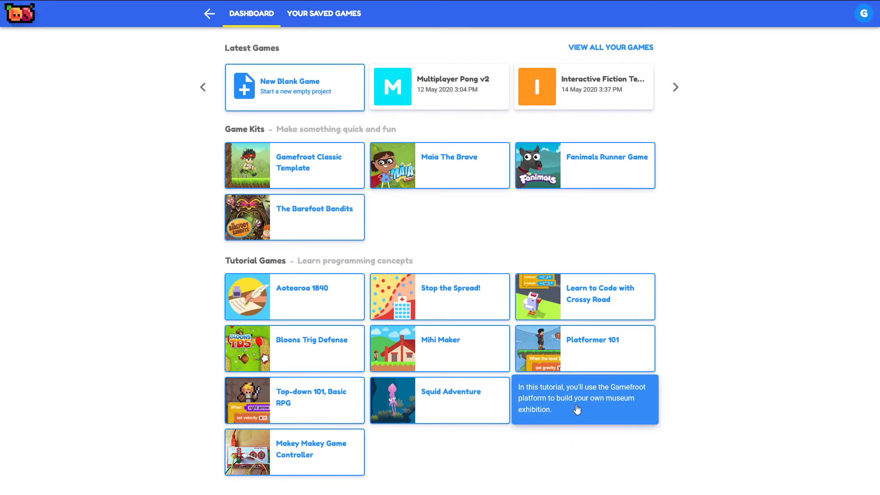
- Start the Museum Maker tutorial game and dismiss the notice about tutorials being updated
left_click(562, 402)
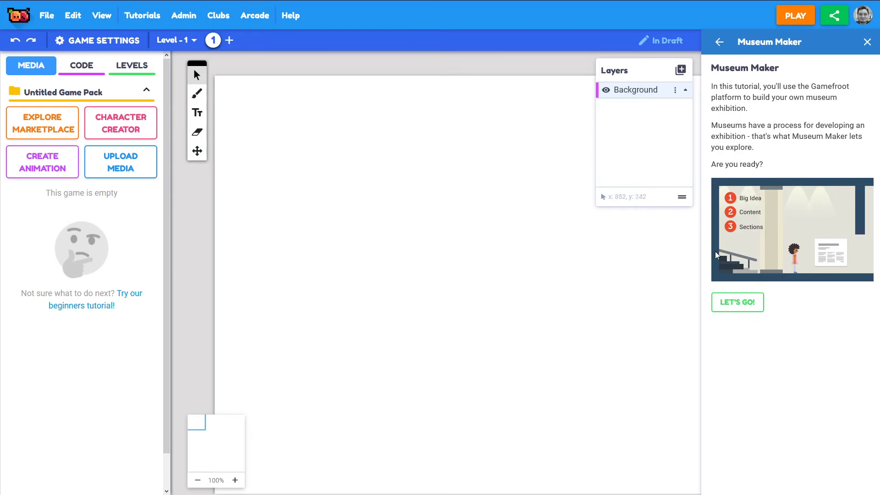
left_click(737, 303)
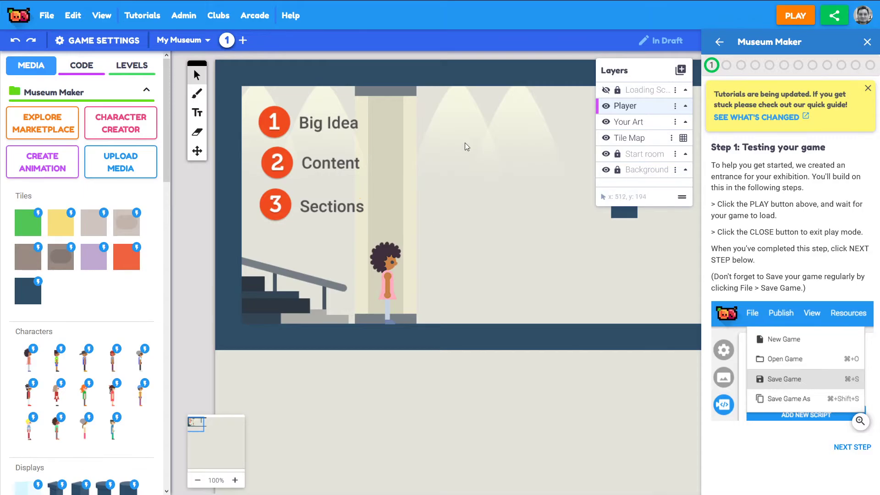
left_click(197, 151)
left_click_drag(458, 205, 387, 237)
left_click_drag(392, 197, 421, 206)
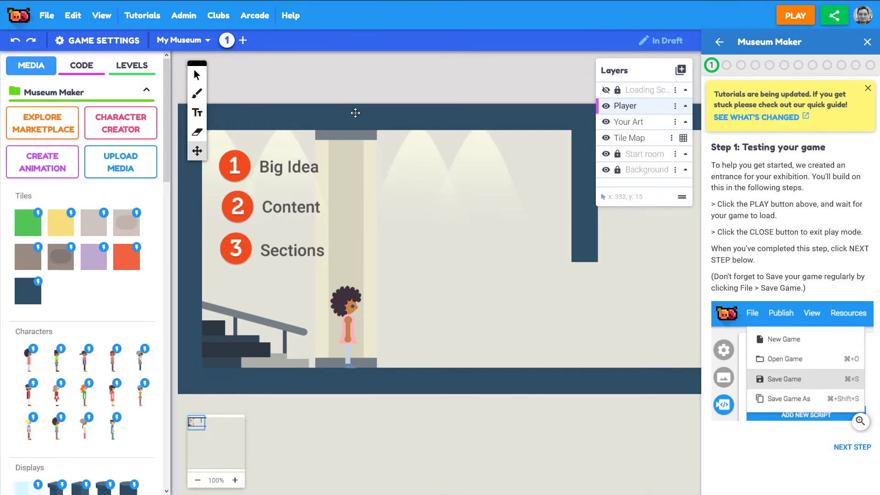
left_click_drag(443, 217, 434, 222)
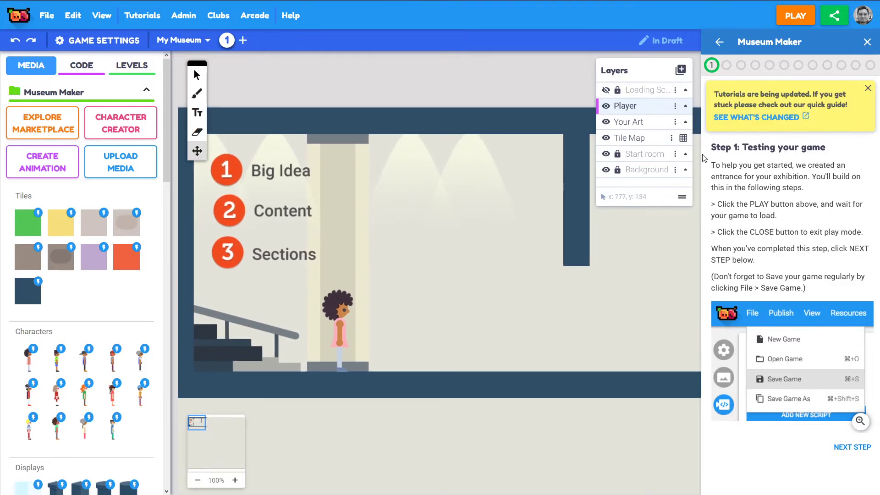
left_click(867, 89)
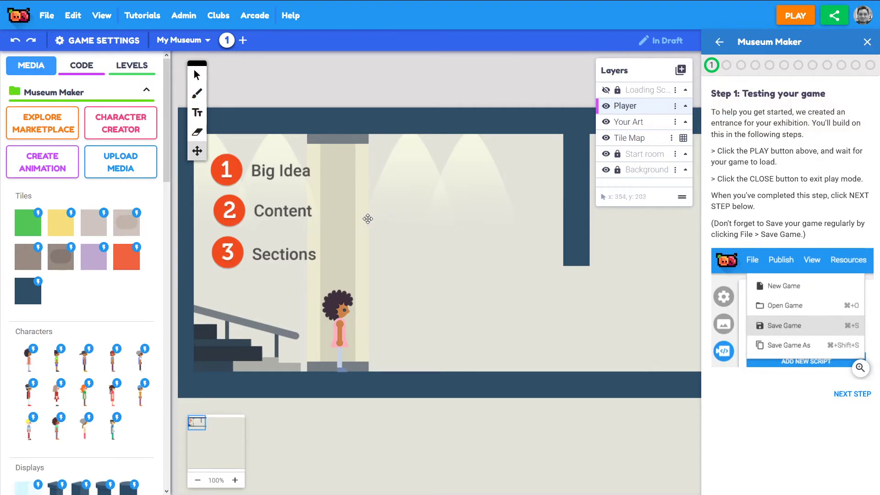
- Play-test the starter museum by running the character through the entrance room and off the end of the floor, and close the preview
left_click_drag(361, 219, 384, 221)
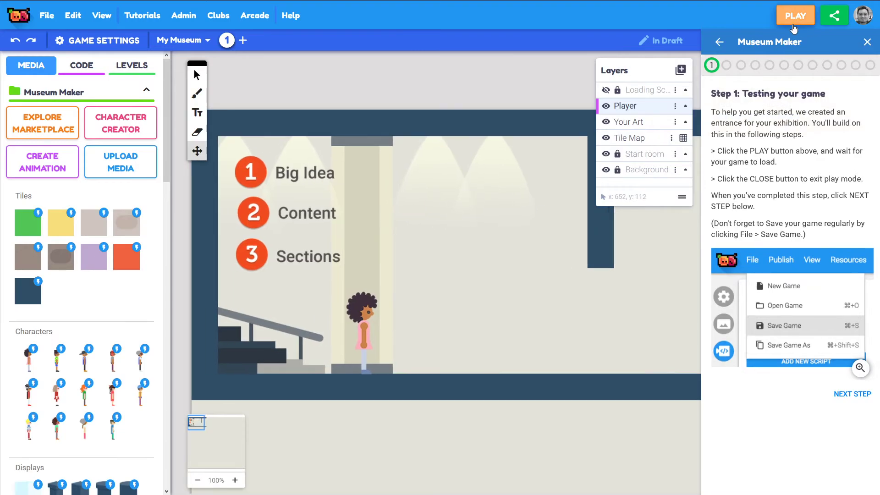
left_click(794, 22)
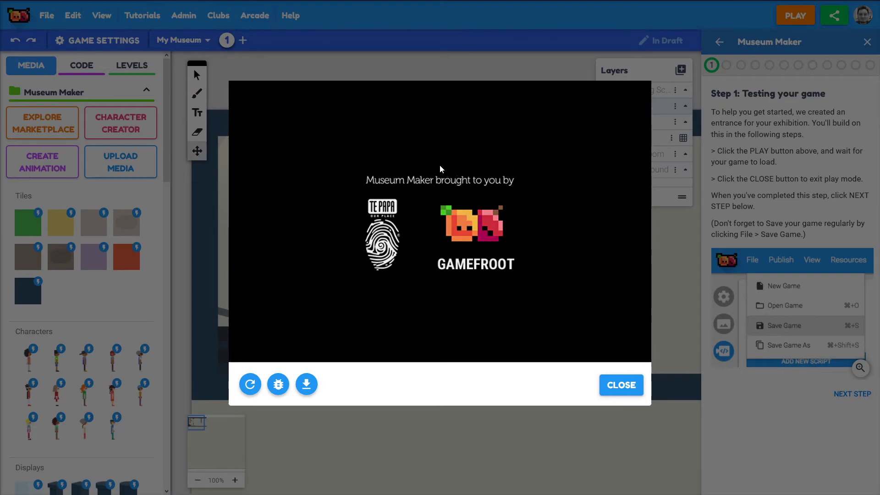
key("Right")
key("Right")
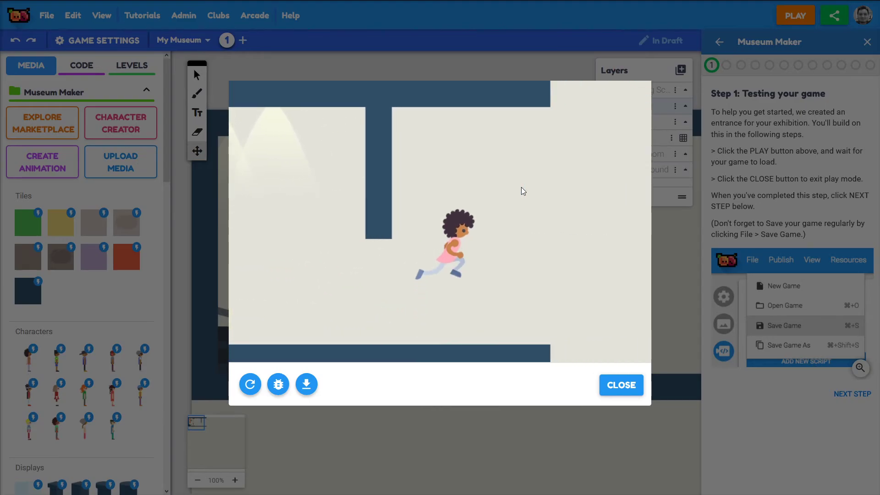
key("Left")
key("Right")
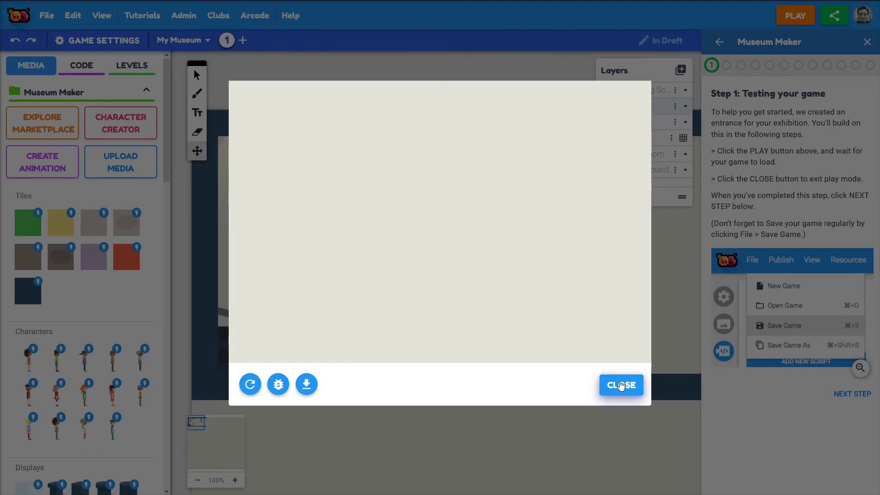
left_click(621, 384)
left_click_drag(501, 252, 404, 188)
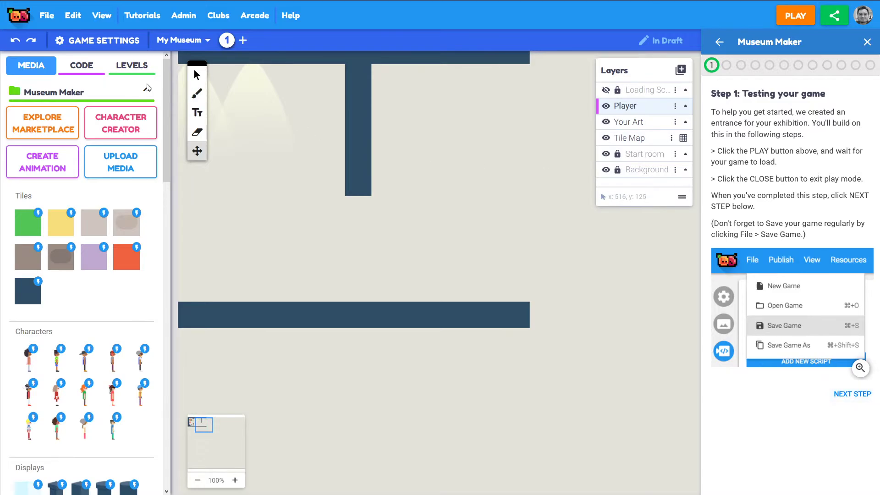
- Save the game under the name "Museum Maker for Stream"
left_click(46, 15)
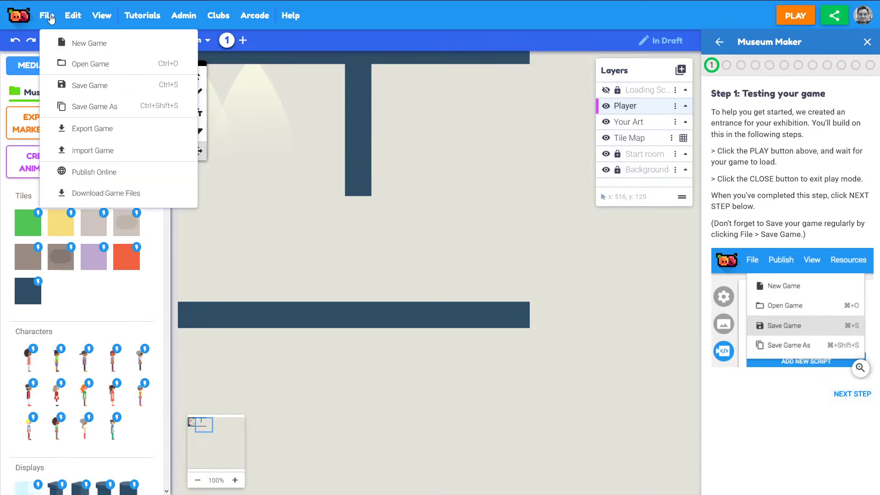
left_click(46, 16)
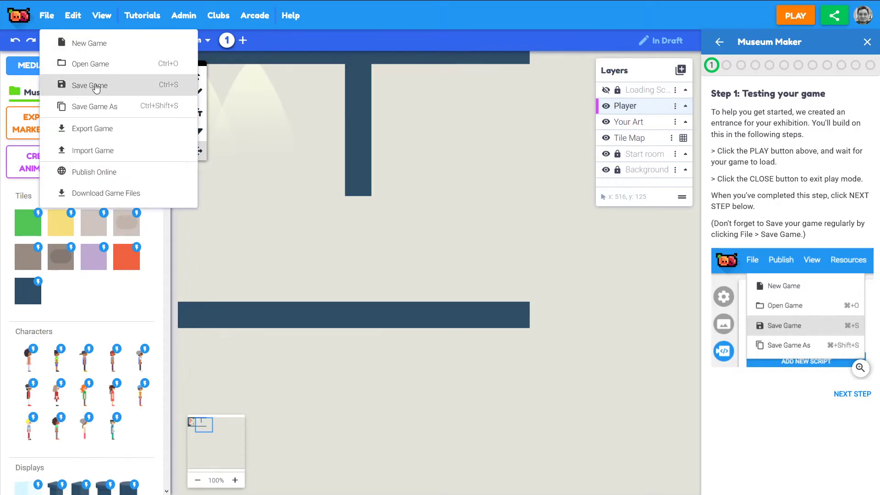
left_click(97, 84)
left_click(355, 265)
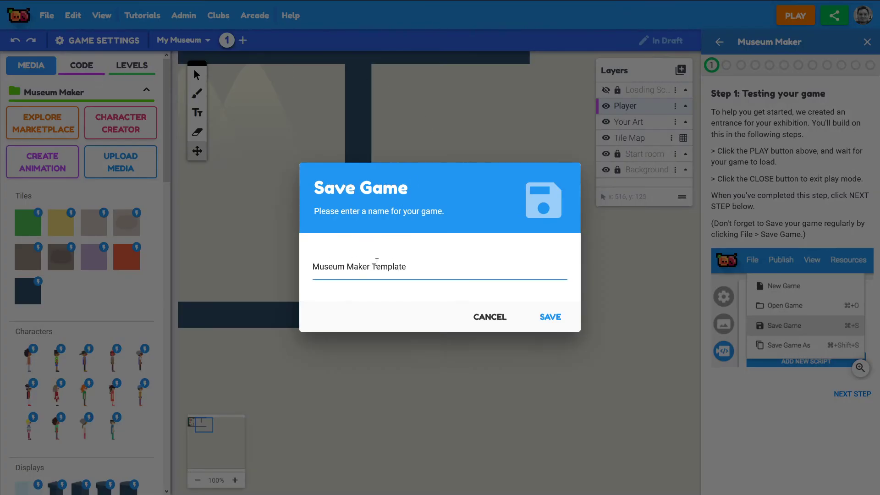
left_click_drag(371, 265, 461, 259)
type("for Stream")
left_click(551, 317)
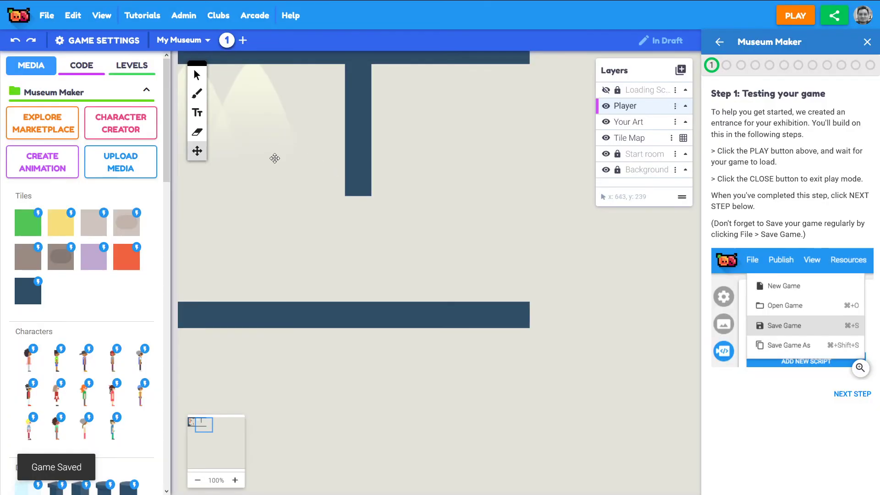
- Advance the tutorial to "Step 2: Big Idea", with the museum's entrance room back in view
left_click(196, 152)
left_click_drag(281, 163, 477, 211)
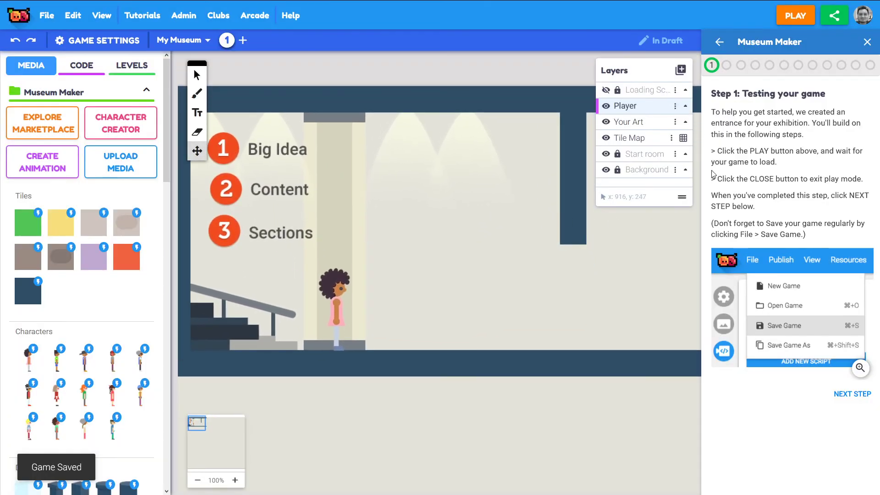
left_click(727, 66)
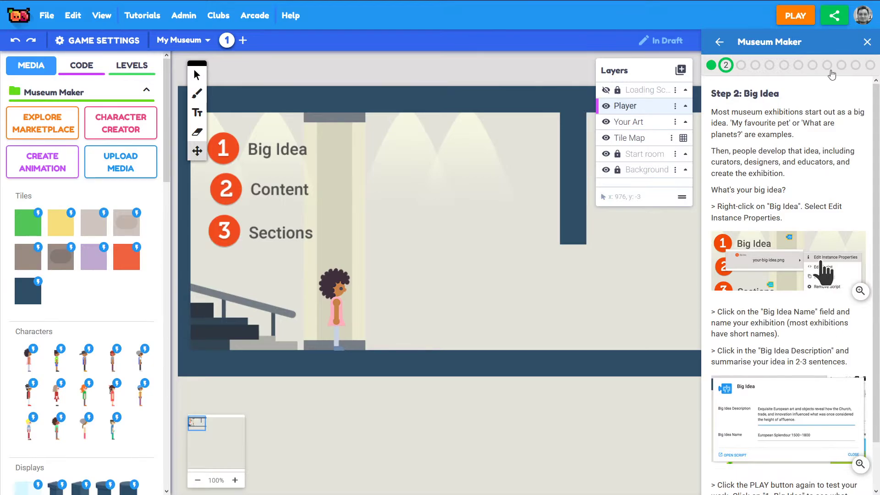
- Edit the object behavior of the "Big Idea" sign and set its Big Idea Name to "Retro Video Games!"
left_click_drag(312, 167, 352, 166)
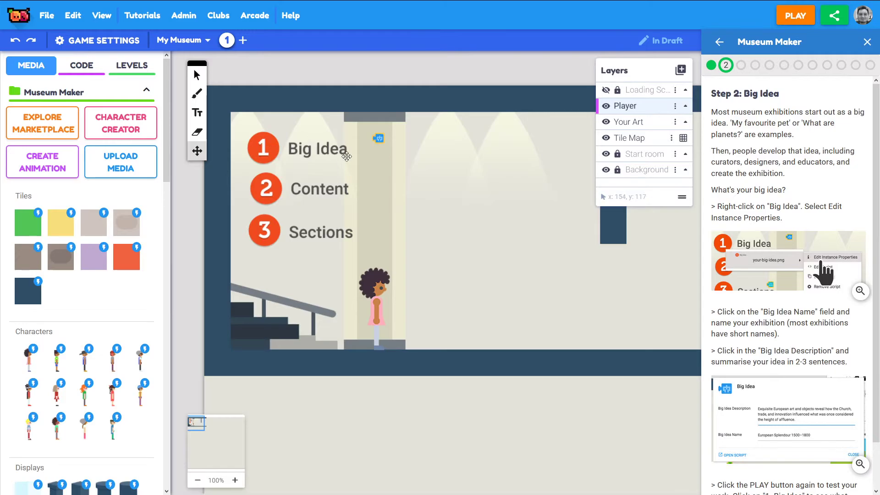
right_click(291, 147)
mouse_move(354, 165)
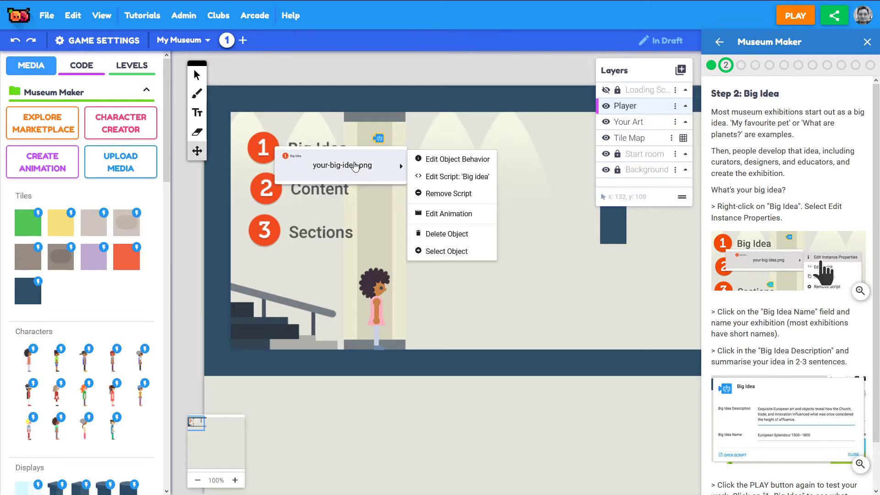
left_click(447, 160)
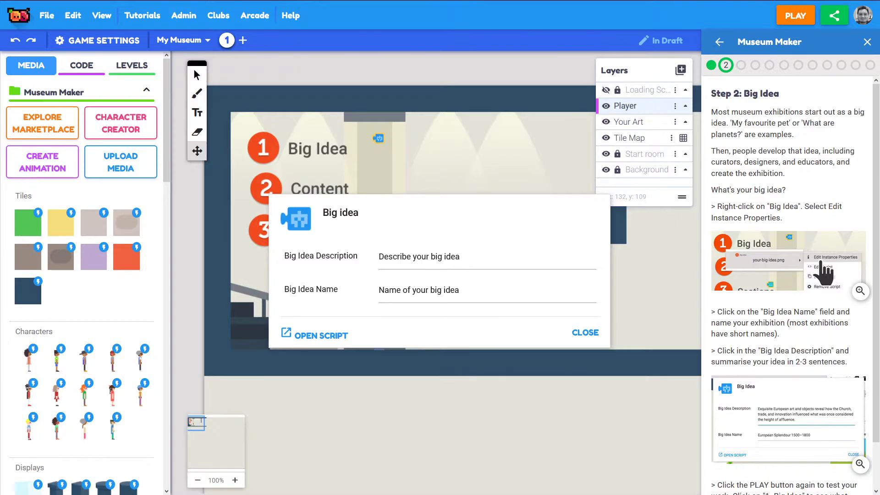
left_click(462, 284)
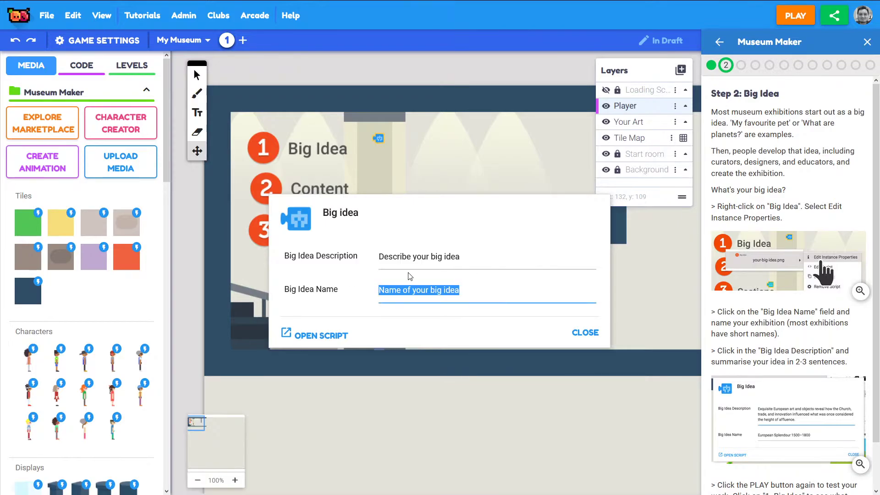
type("Retro")
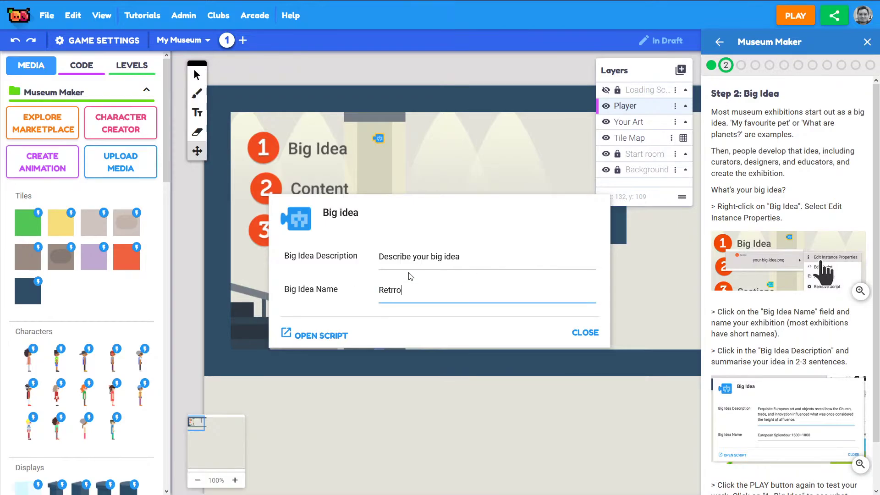
type(" Video Games!")
- Set the Big Idea Description to "An exhibition about video games by the decade" and close the behavior settings
left_click(439, 258)
left_click(499, 251)
left_click_drag(489, 251, 366, 247)
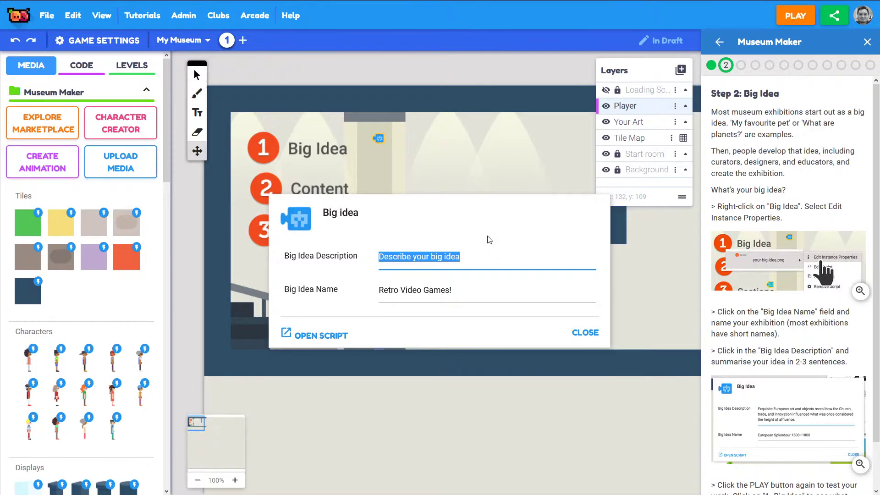
type("W")
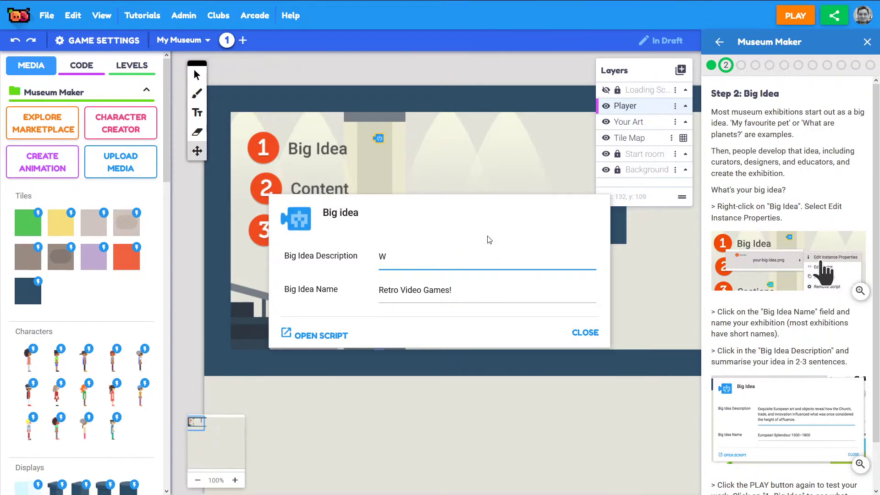
key("BackSpace")
type("An exhibition about video games by the decade")
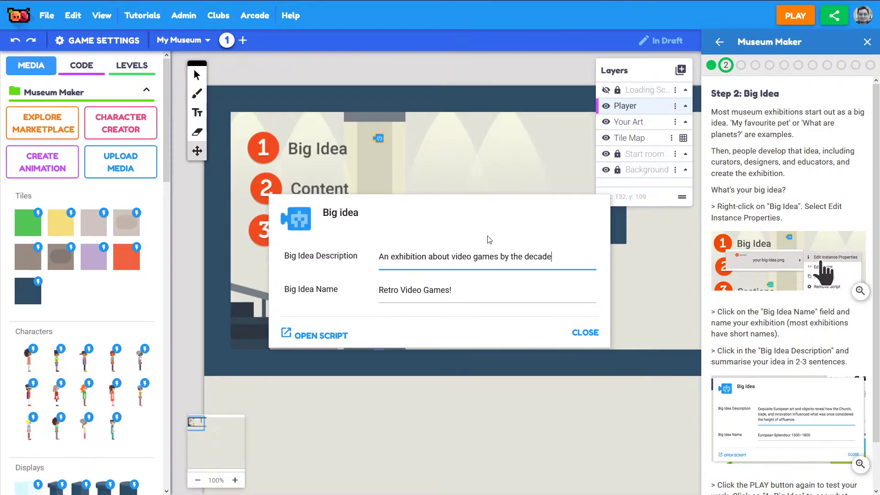
left_click(583, 335)
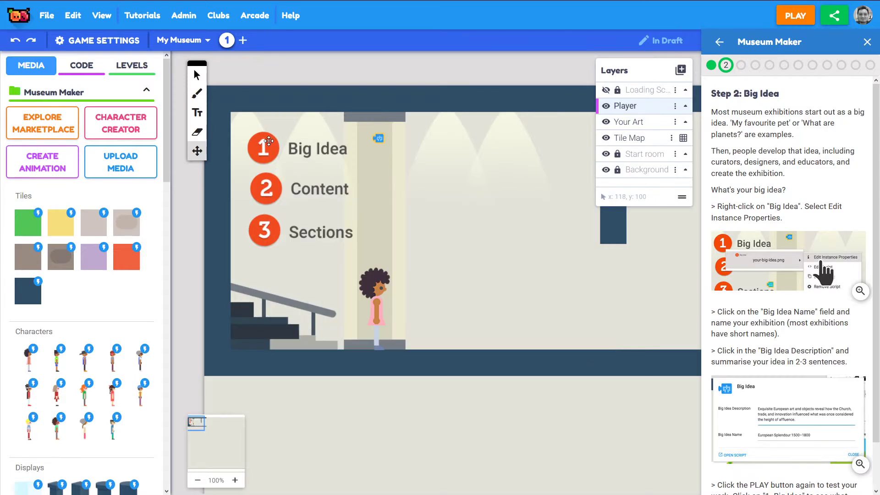
- Review the remaining Big Idea instructions and advance the tutorial to "Step 3: Content!"
left_click_drag(362, 157, 341, 163)
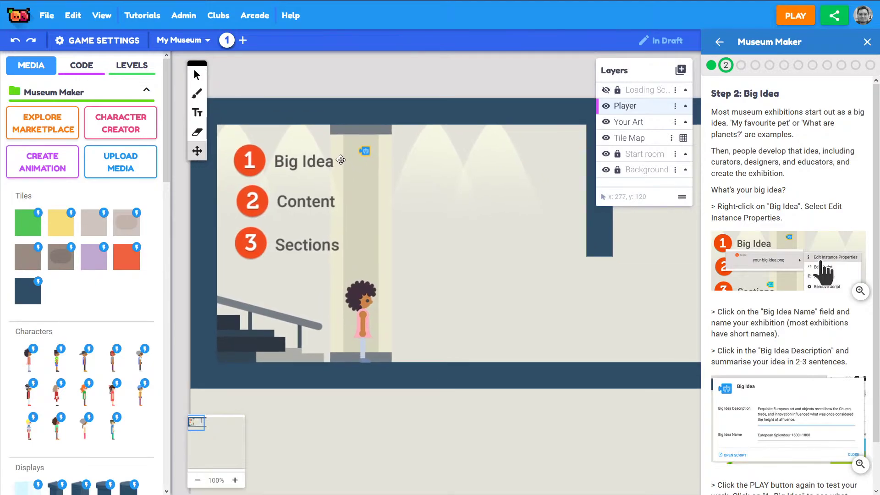
scroll(803, 173, "down", 1)
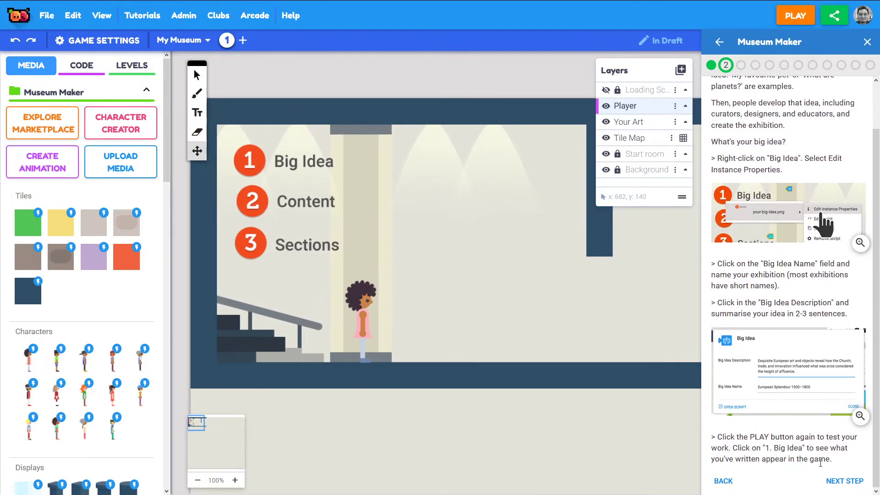
left_click(843, 481)
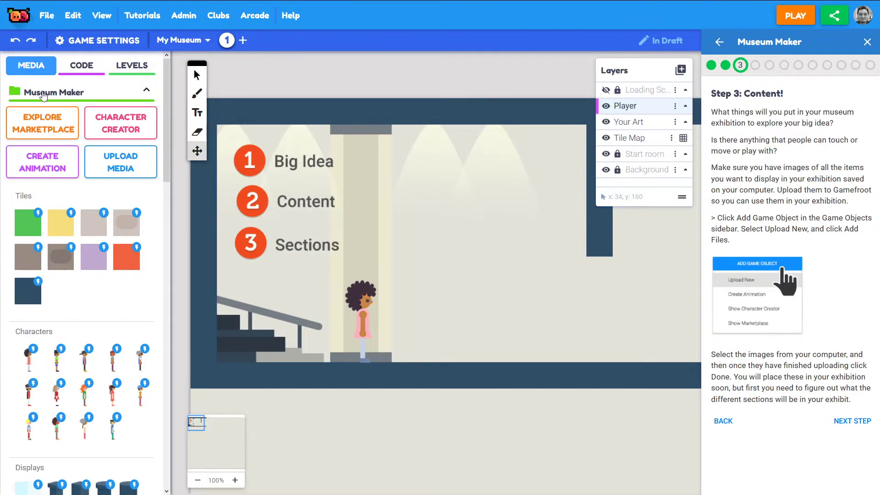
- Switch to a new browser tab, search the web for "mario brothers" and show the image results
mouse_move(228, 4)
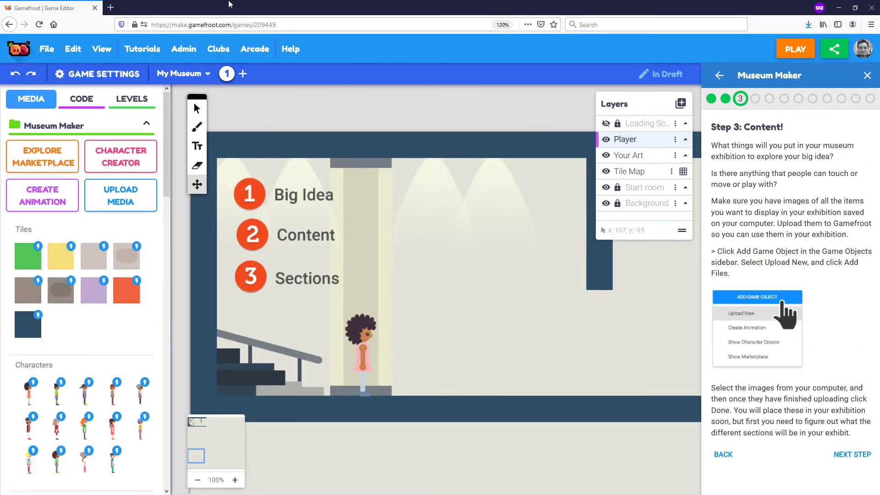
left_click(117, 9)
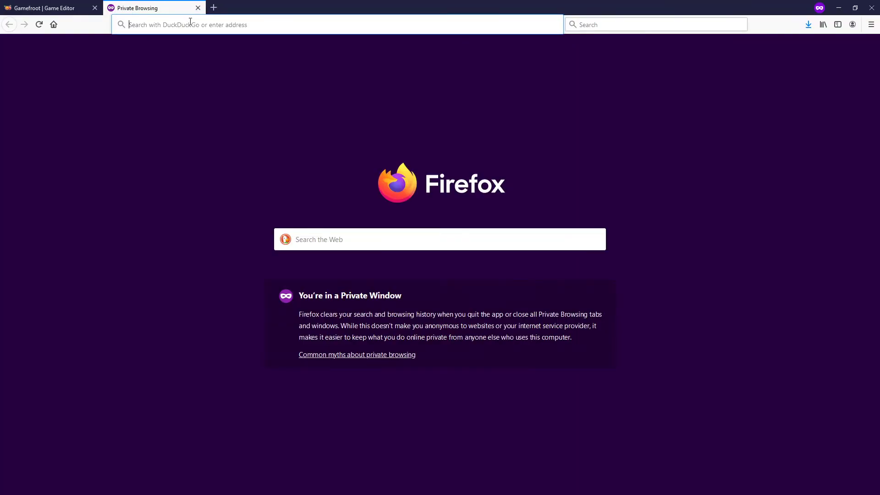
type("mario")
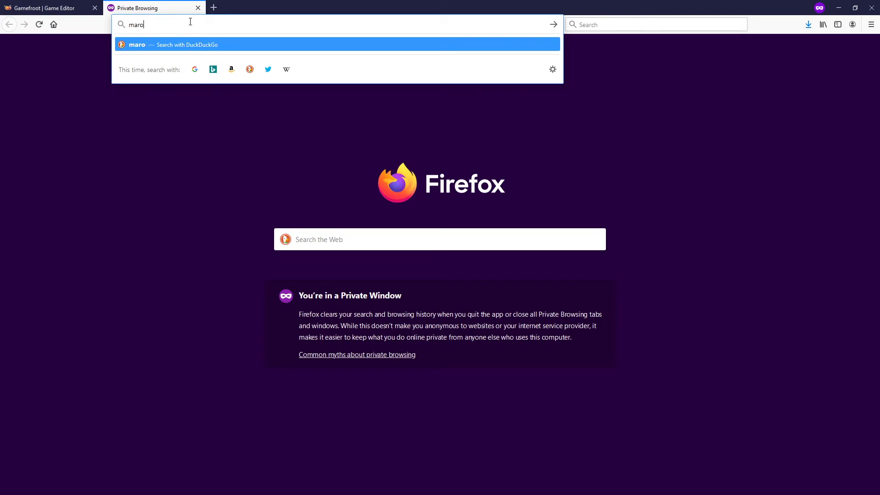
type(" brothers")
key("Return")
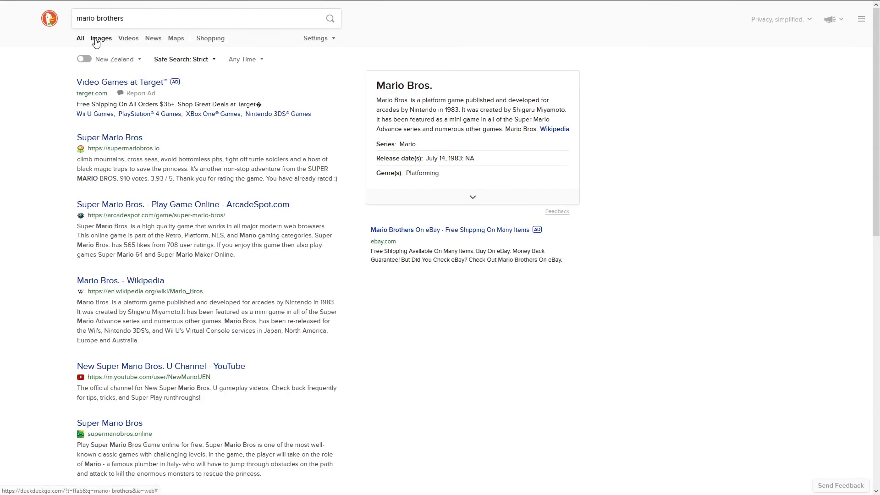
left_click(97, 40)
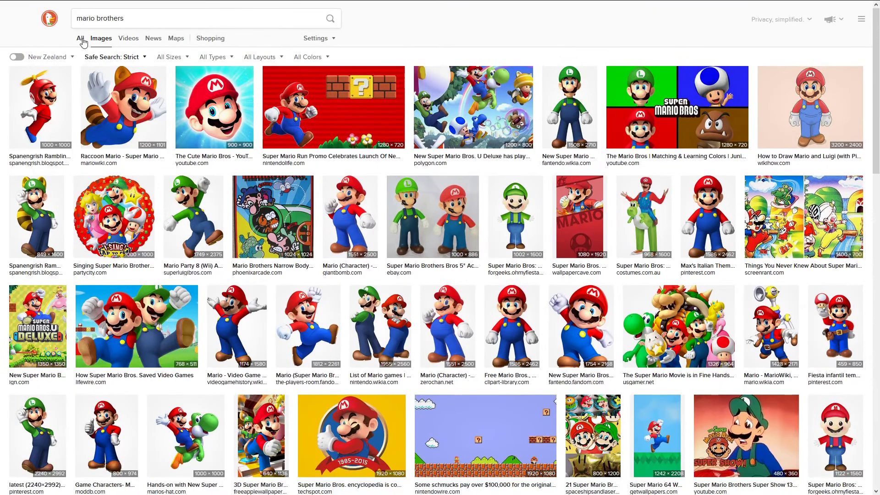
- Return to the web results, open the Wikipedia article on Mario Bros. and view its arcade flyer image enlarged before closing it
left_click(80, 38)
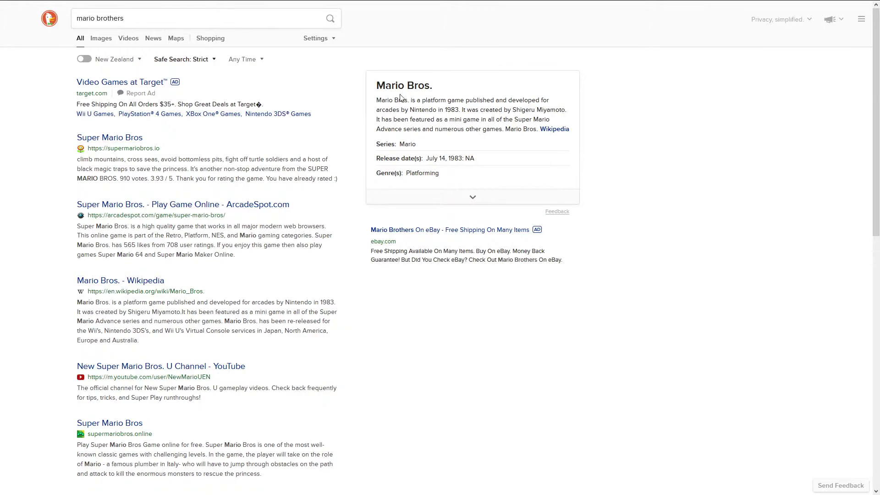
left_click(557, 129)
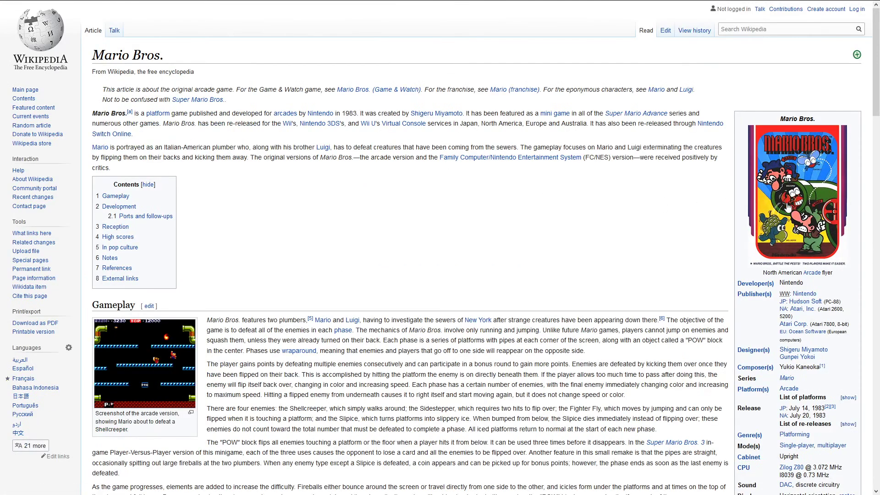
left_click(800, 189)
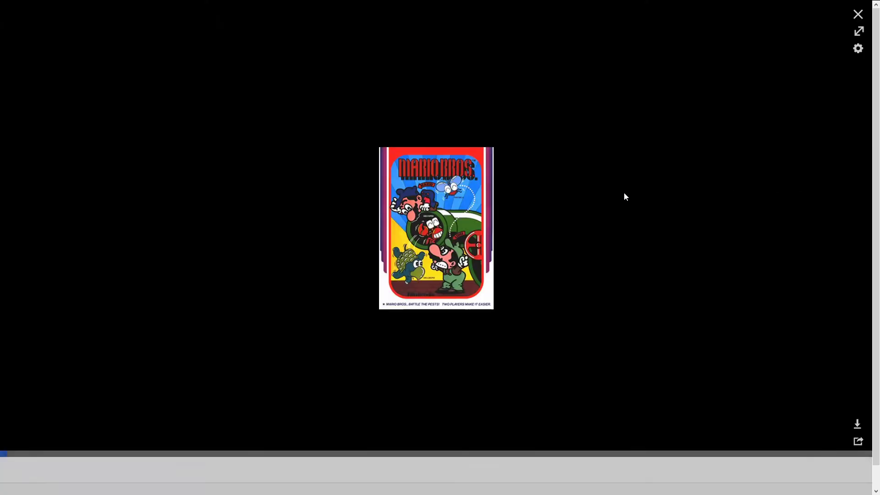
left_click(434, 218)
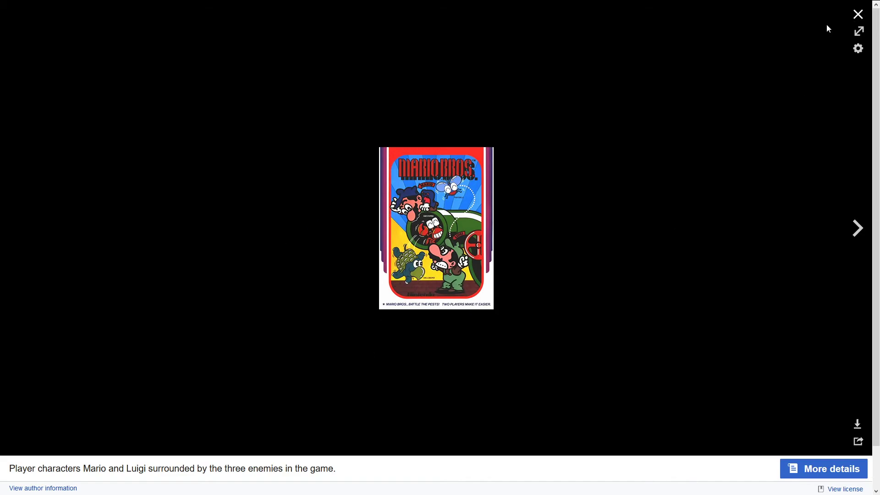
left_click(859, 15)
- Search for "quest for glory" images and open the preview of the Quest for Glory I box cover
mouse_move(33, 29)
left_click(137, 26)
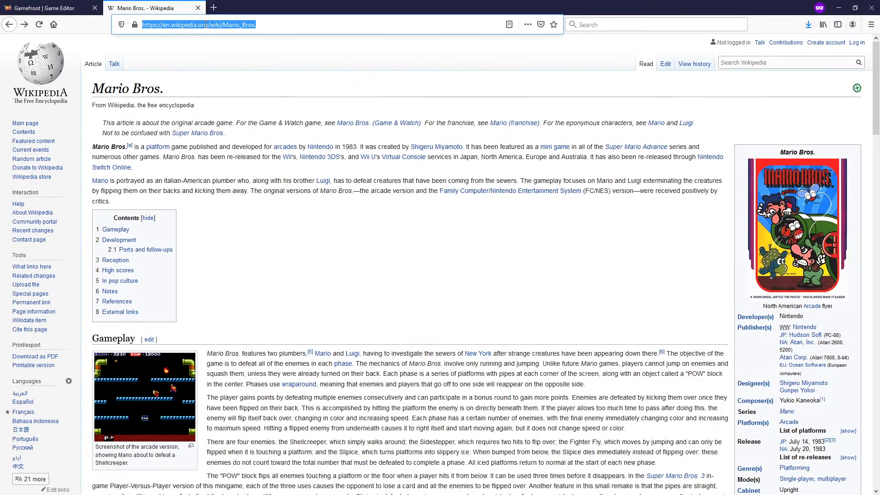
type("qu")
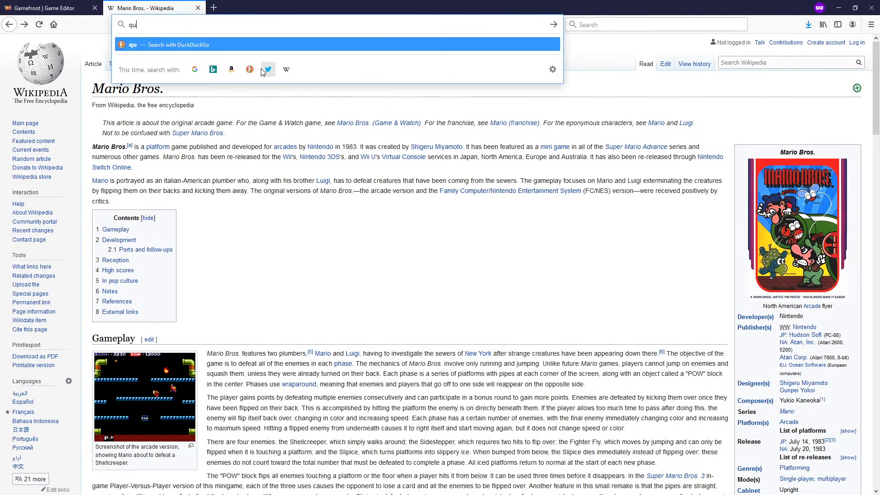
type("est for gloryu")
key("Return")
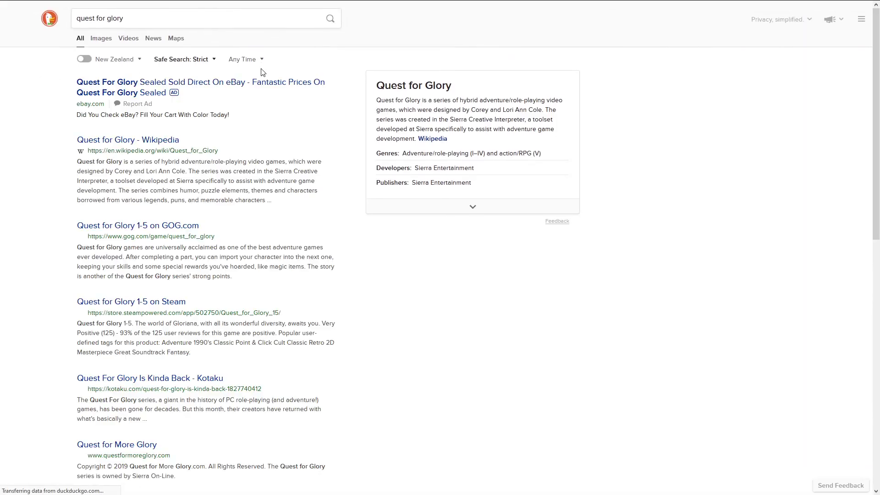
left_click(101, 39)
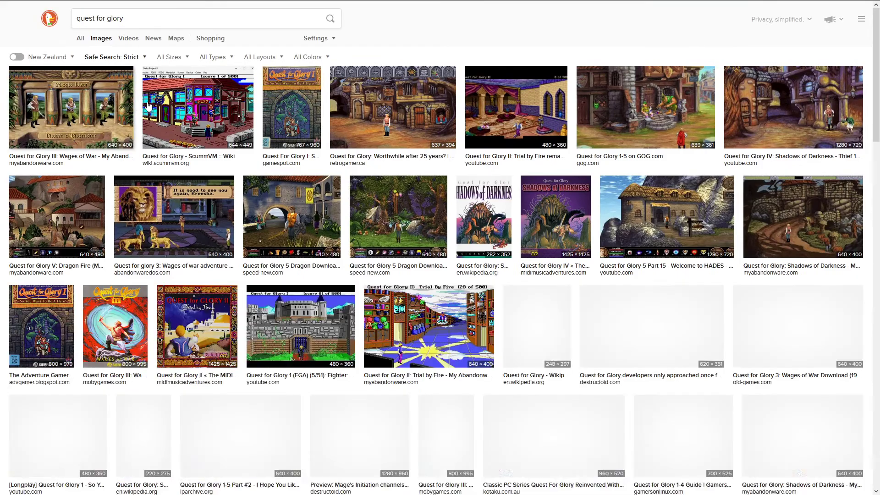
left_click(286, 116)
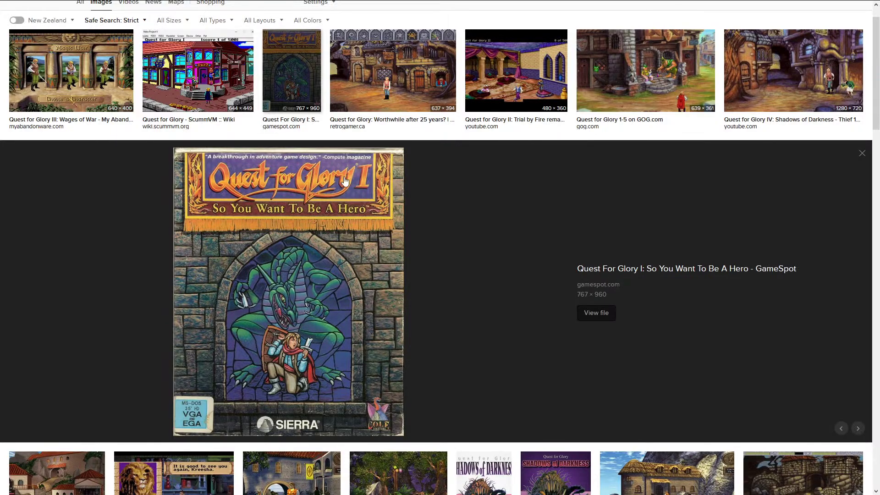
- Search the images for "mission impossible c64" and open the Impossible Mission box cover from Wikipedia
scroll(344, 176, "up", 2)
left_click(102, 18)
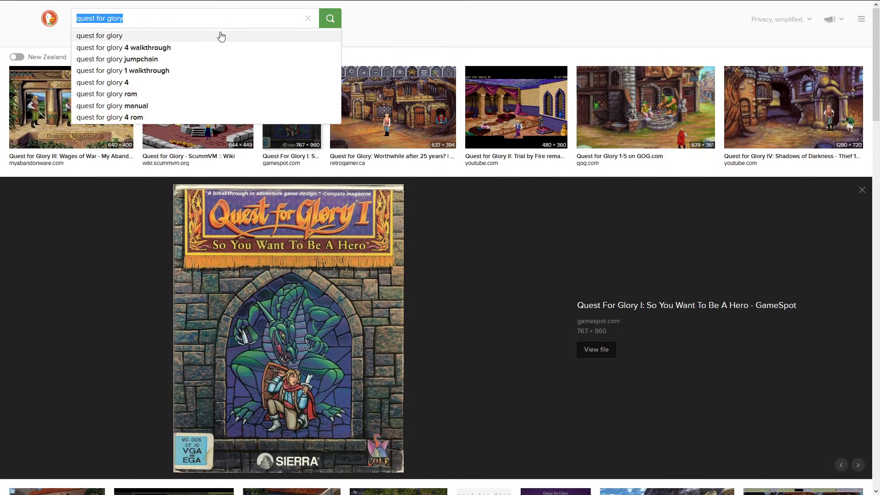
type("mission i")
type("mpossib")
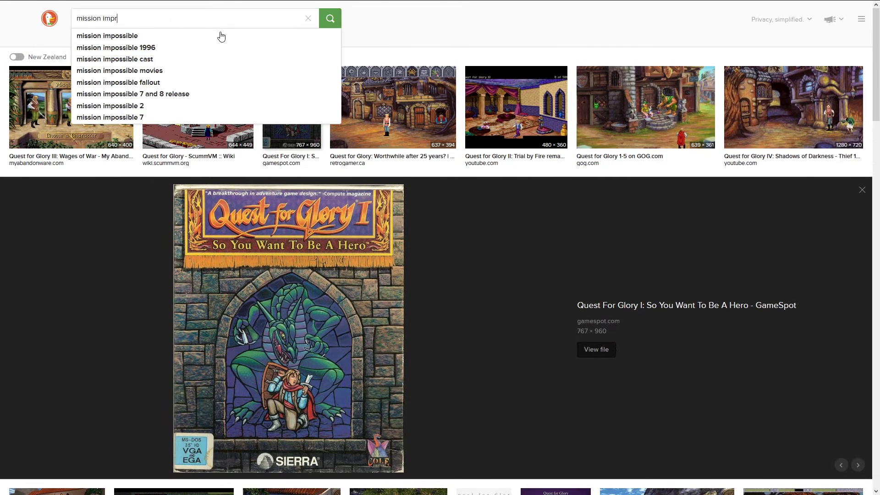
type("le")
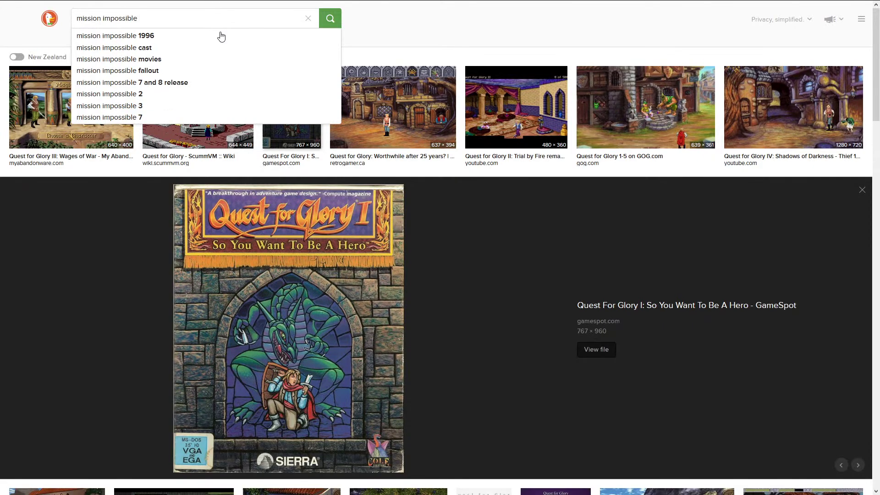
type(" c64")
key("Return")
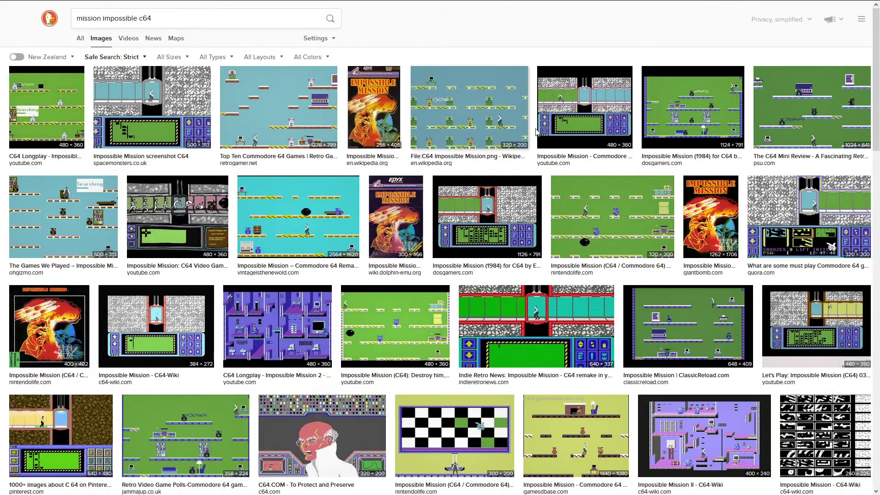
left_click(366, 118)
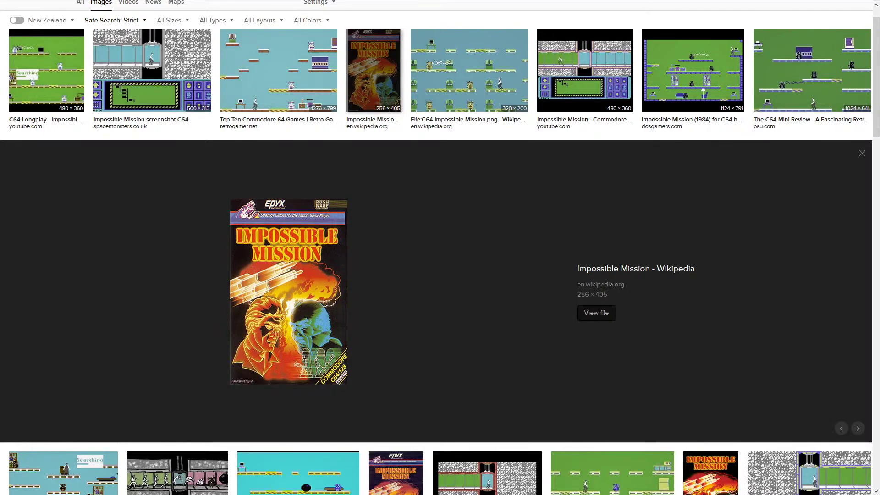
- Search the images for "monkey island", preview the Monkey Island wallpaper picture and browse the other results for cover art
scroll(161, 16, "up", 1)
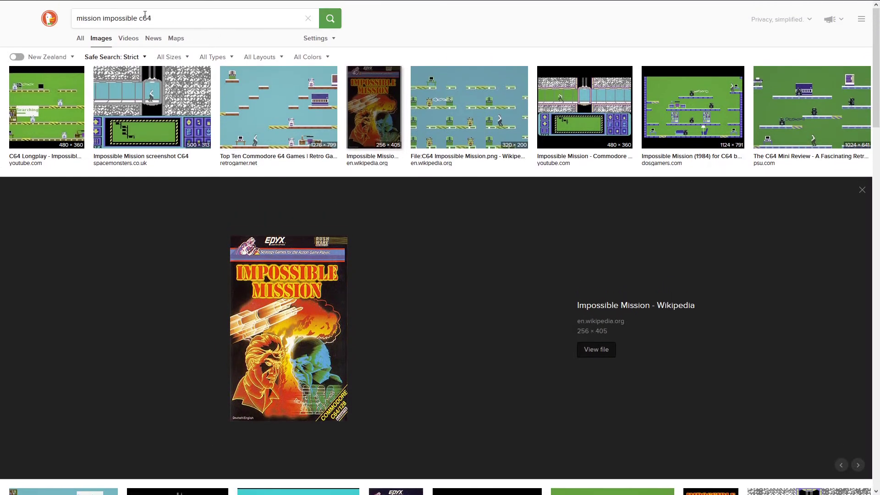
left_click(189, 18)
type("monkey isla")
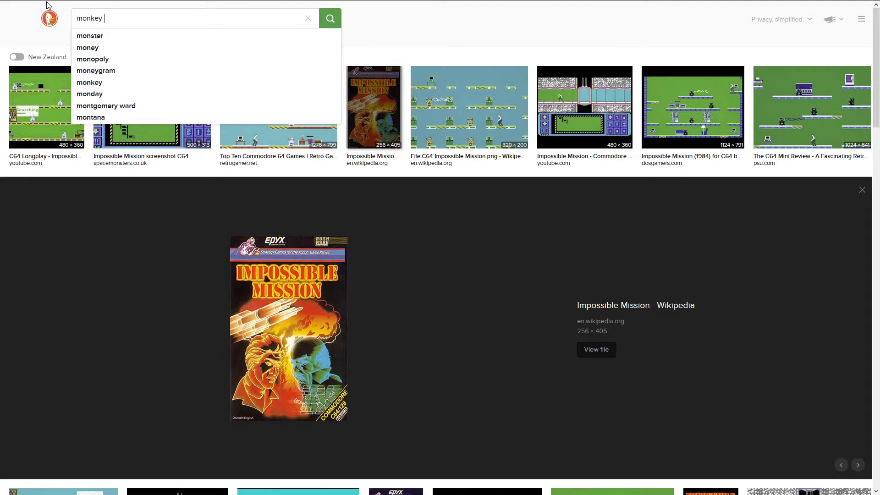
type("nd")
key("Return")
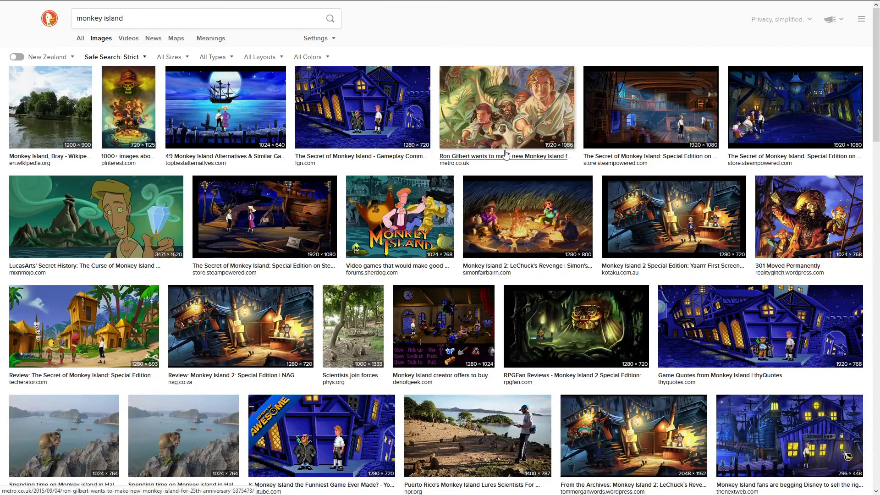
scroll(356, 168, "down", 1)
left_click(394, 174)
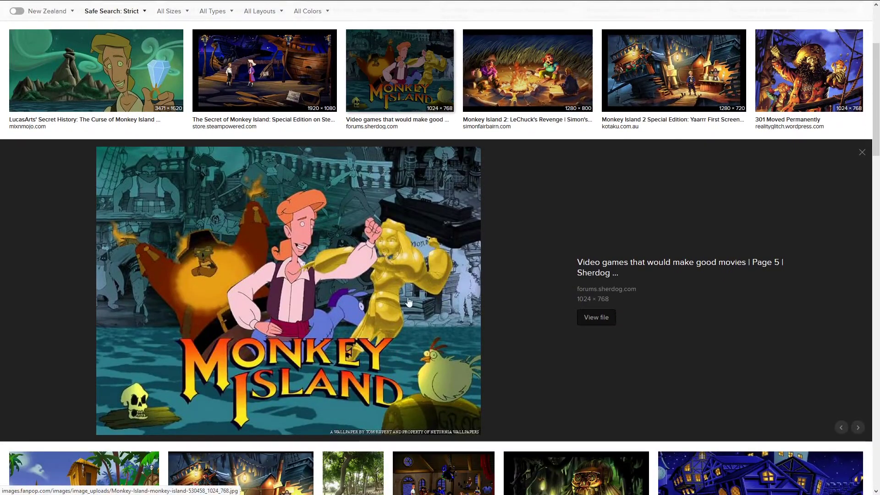
scroll(519, 239, "up", 3)
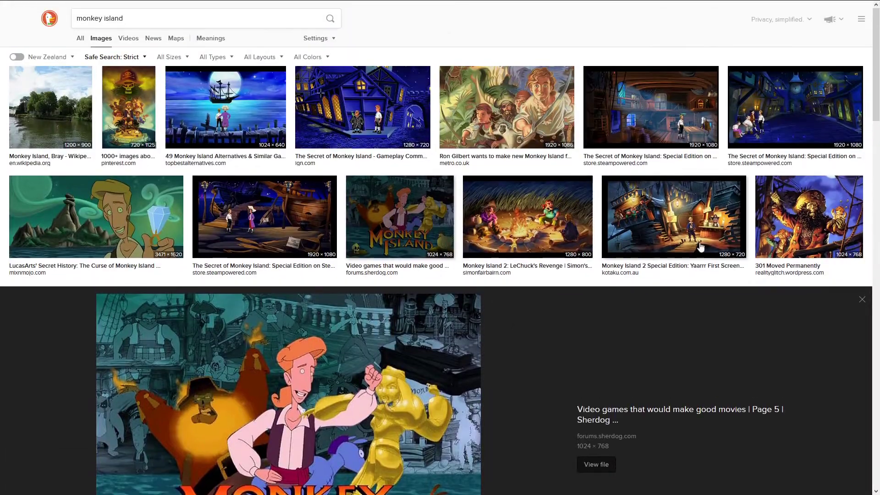
scroll(460, 253, "down", 9)
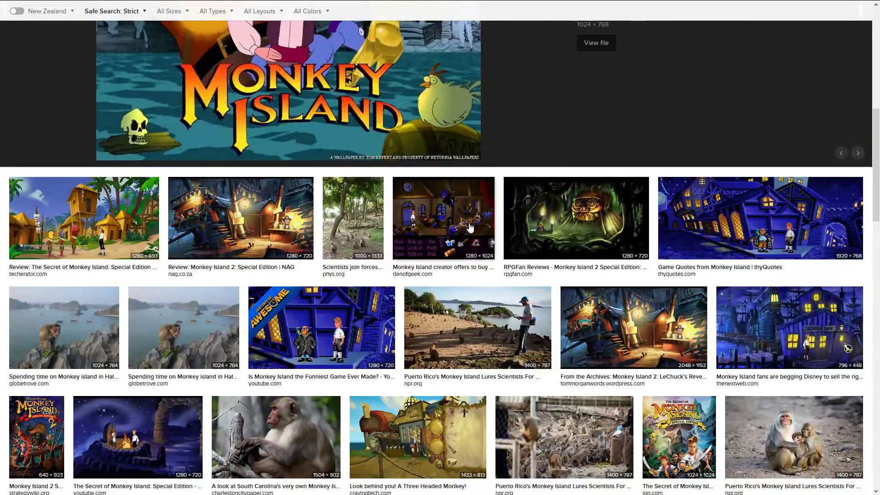
scroll(197, 252, "up", 10)
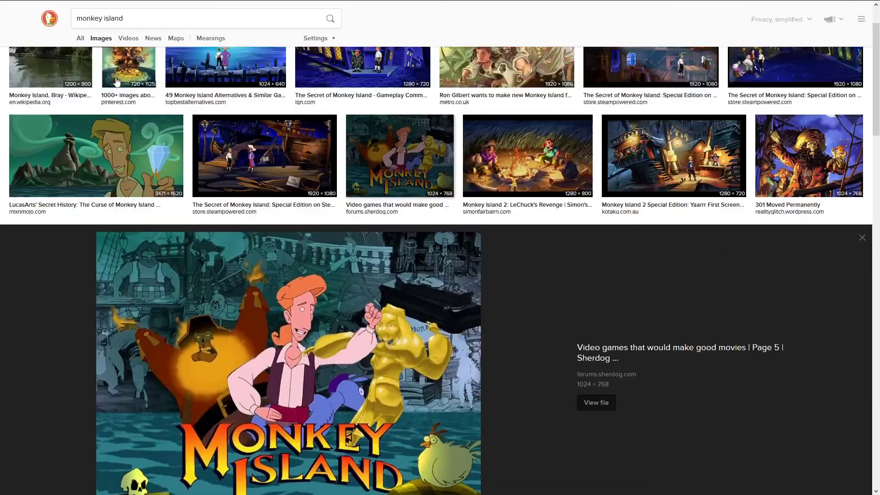
- Open the Wikipedia article on The Secret of Monkey Island through the series page and show the download options for its cover artwork
left_click(80, 38)
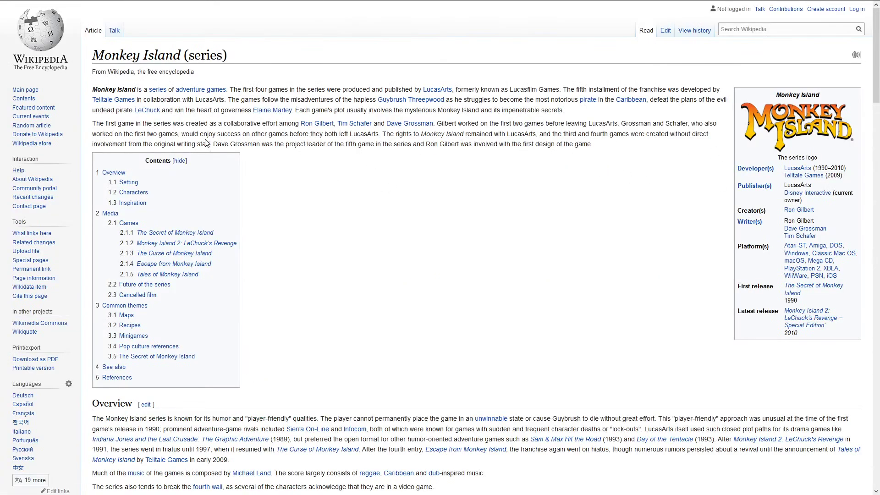
left_click(190, 233)
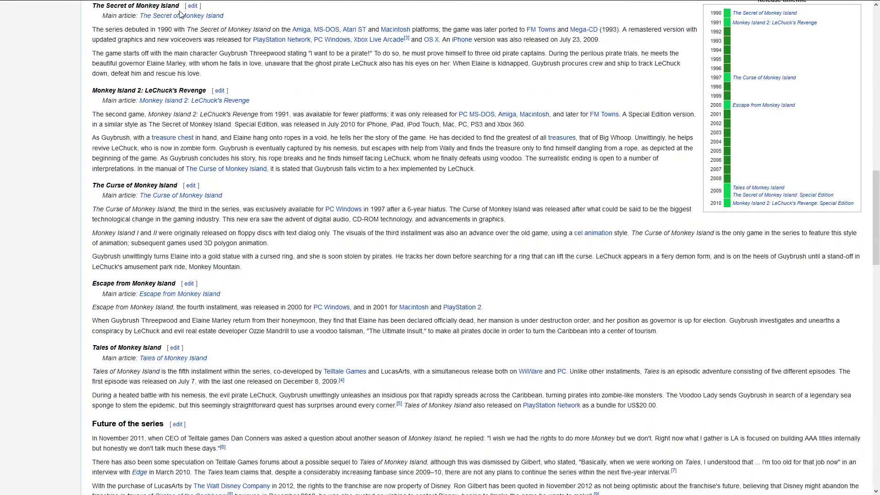
mouse_move(180, 13)
left_click(348, 96)
left_click(809, 152)
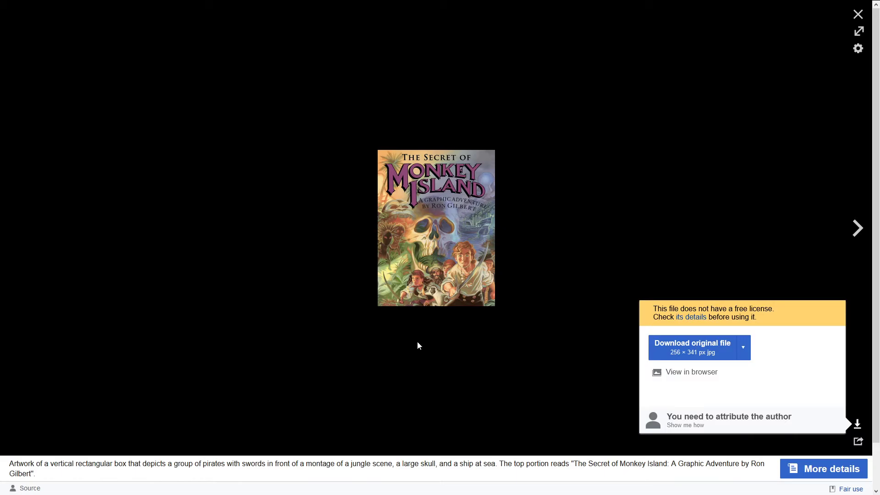
left_click(407, 25)
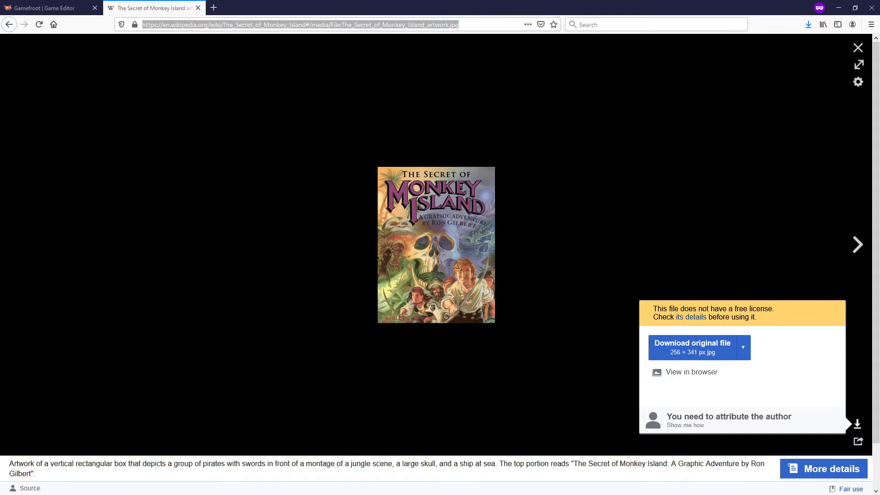
left_click(249, 19)
double_click(249, 19)
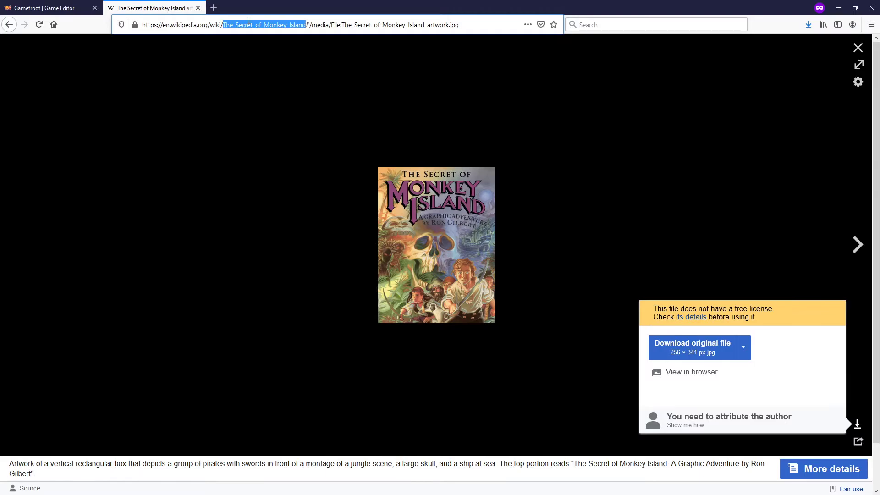
key("ctrl+shift+a")
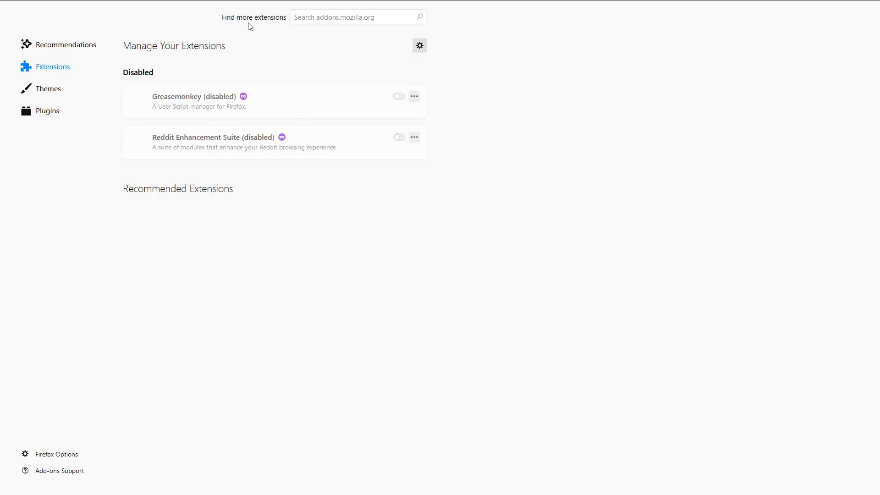
left_click(301, 9)
- Search the web for "wolfenstein"
left_click(197, 29)
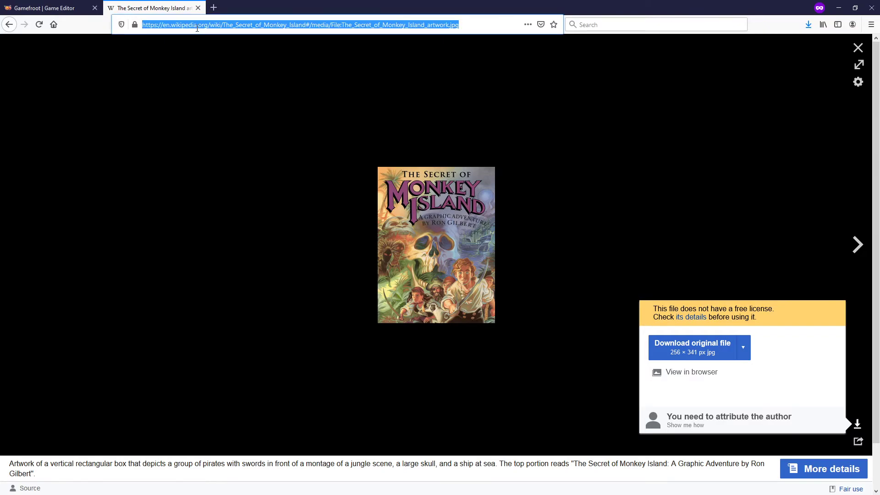
type("wolfenstein")
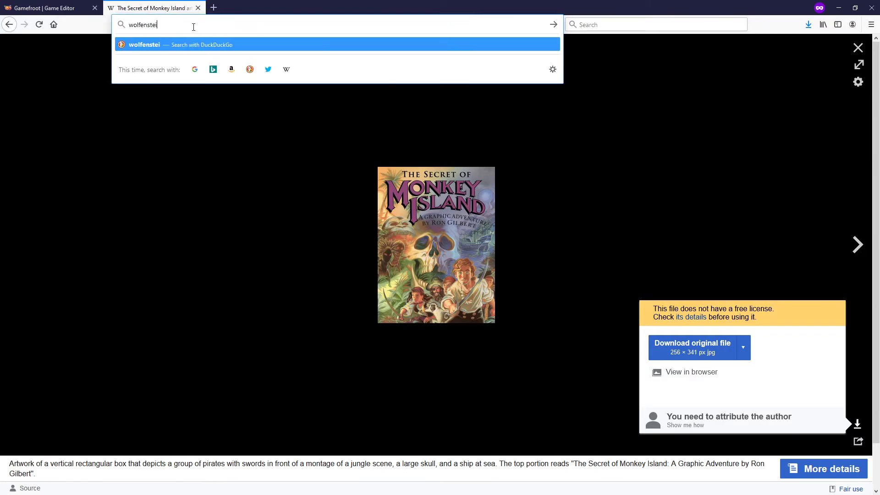
key("Return")
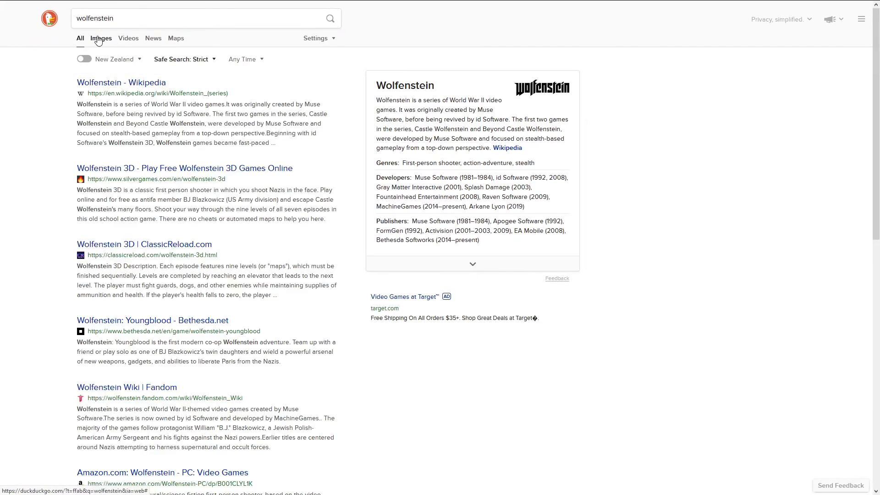
- Check the image results for "wolfenstein", return to all results and open the Wikipedia article on the Wolfenstein series
left_click(100, 37)
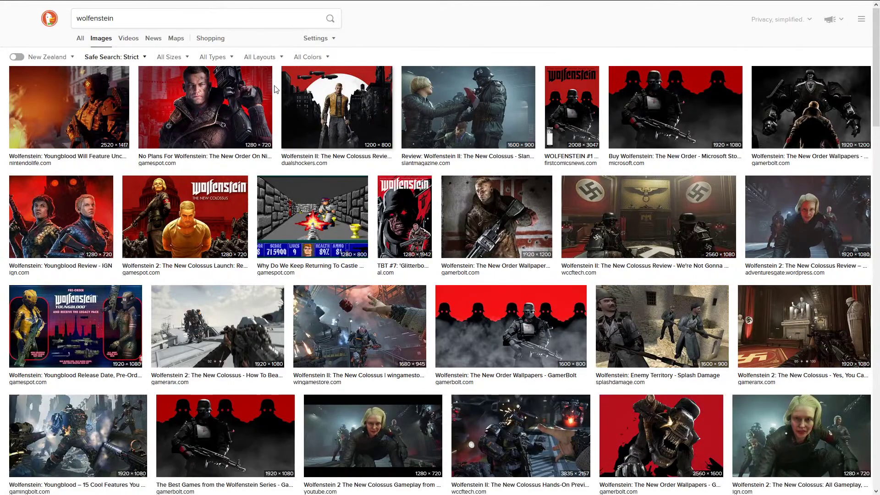
left_click(80, 38)
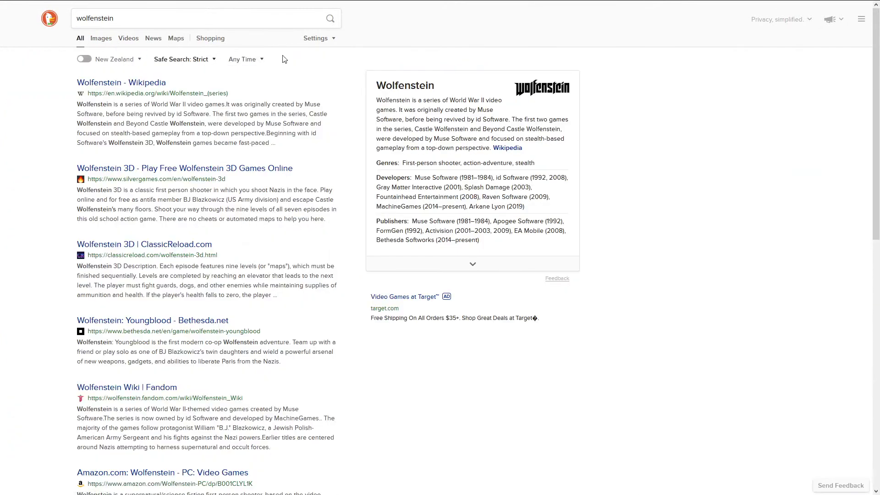
left_click(501, 153)
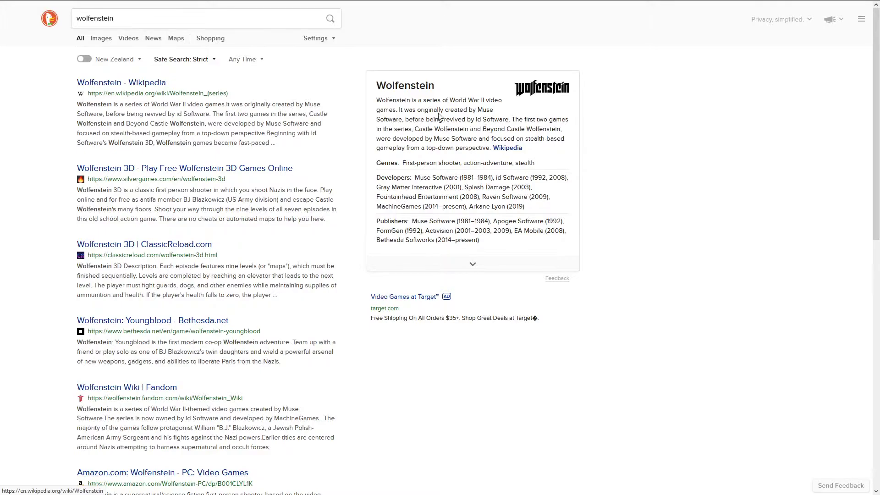
scroll(350, 206, "down", 3)
scroll(350, 206, "up", 3)
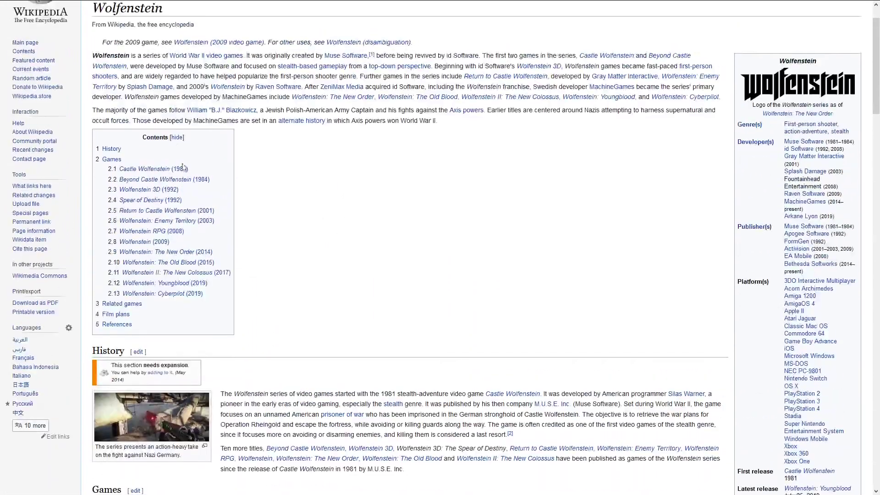
- Open the Castle Wolfenstein (1981) article from the series page and show the download options for its cover image
left_click(151, 171)
scroll(118, 65, "up", 1)
scroll(119, 65, "up", 1)
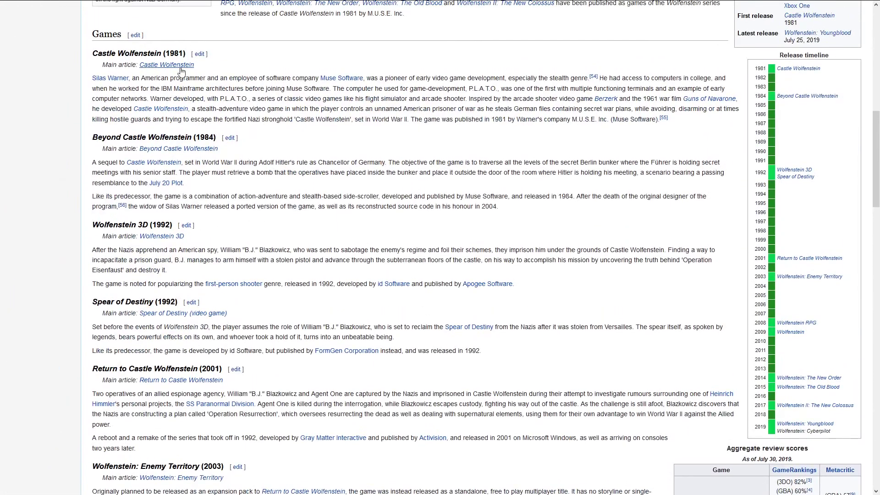
mouse_move(165, 67)
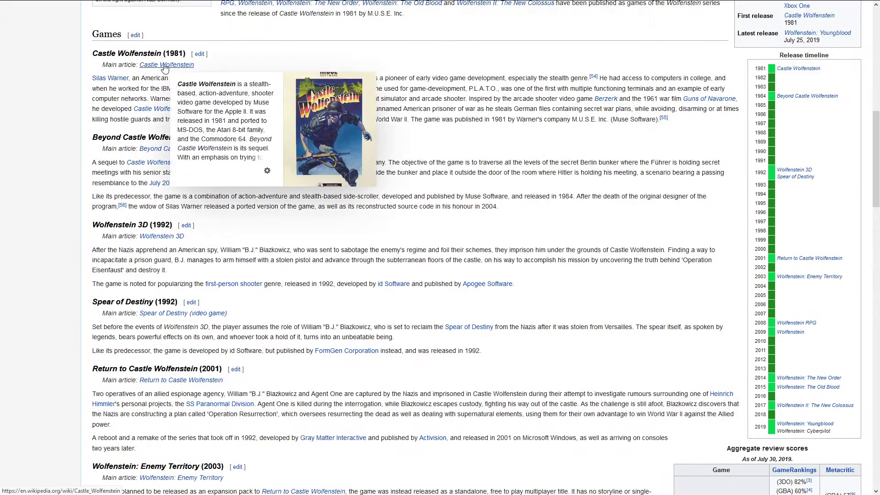
left_click(207, 75)
left_click(791, 160)
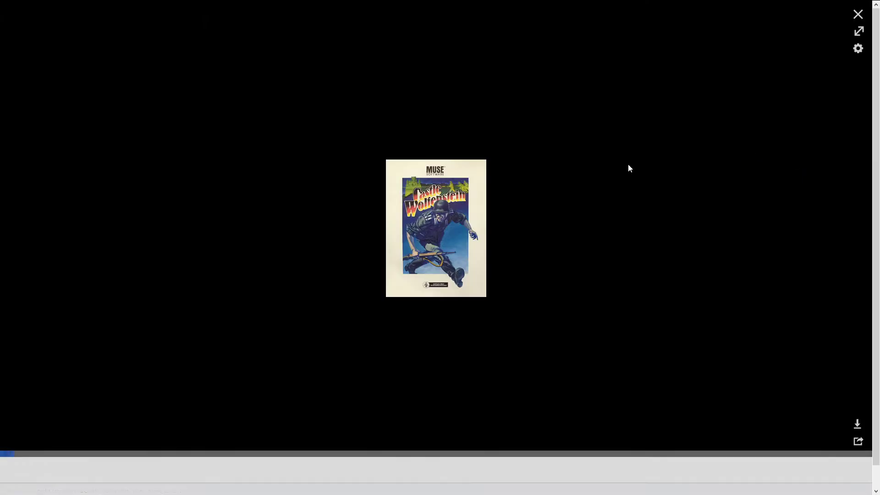
right_click(444, 218)
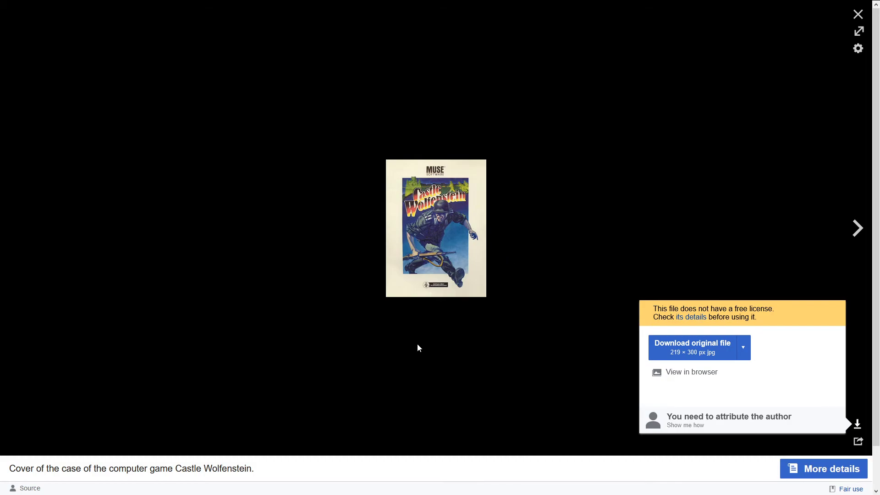
- Search the web for "doom", check the image results and return to all results
left_click(187, 25)
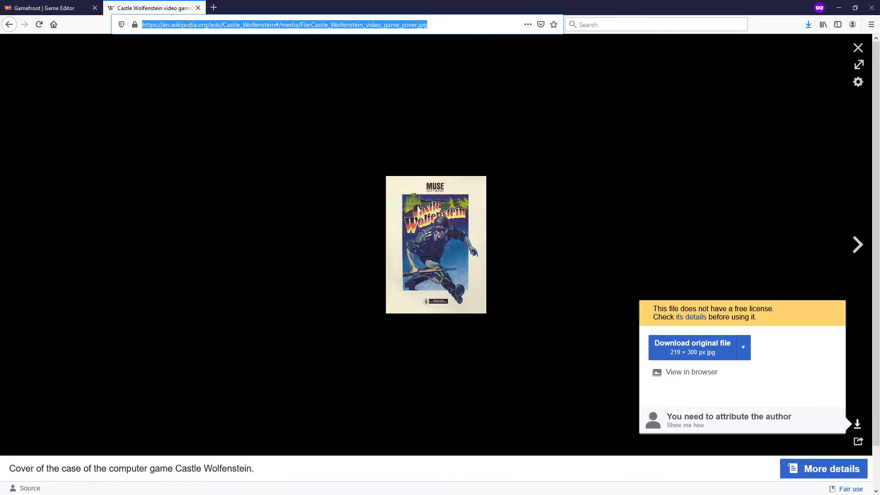
type("doom")
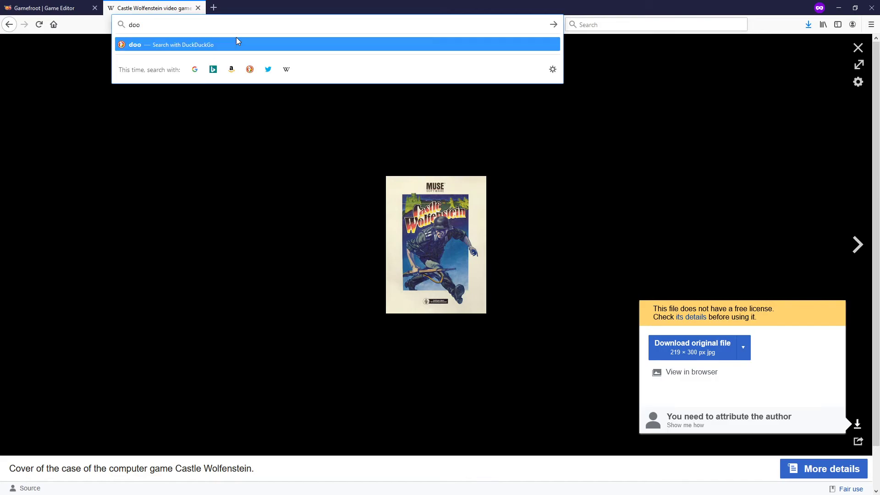
key("Return")
left_click(100, 39)
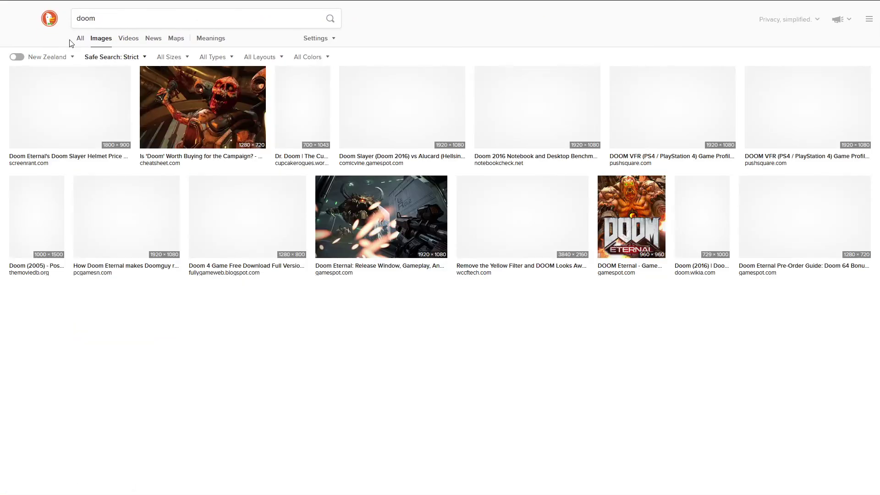
left_click(80, 40)
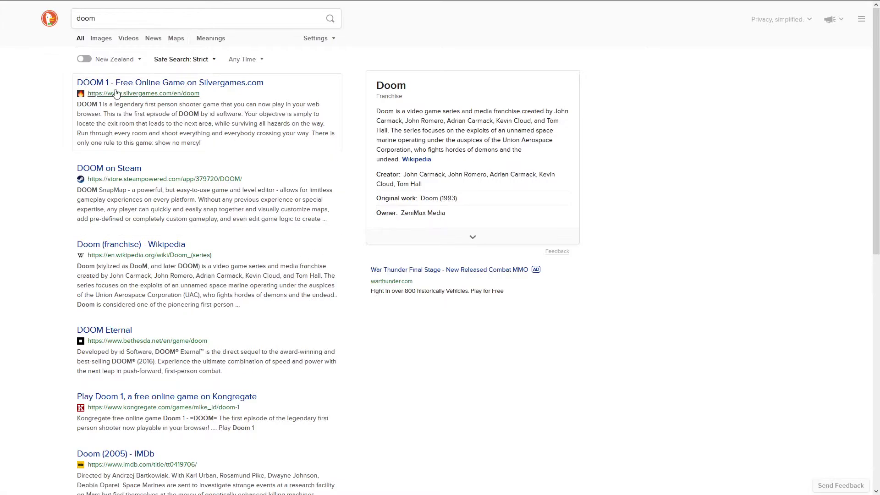
- Open the Doom franchise article on Wikipedia, go to the original 1993 game's article and open its cover art
left_click(420, 161)
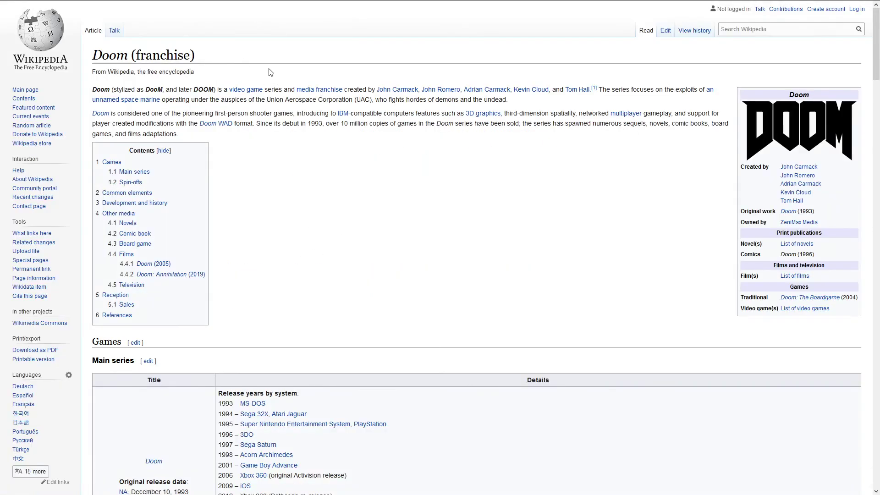
scroll(450, 138, "down", 5)
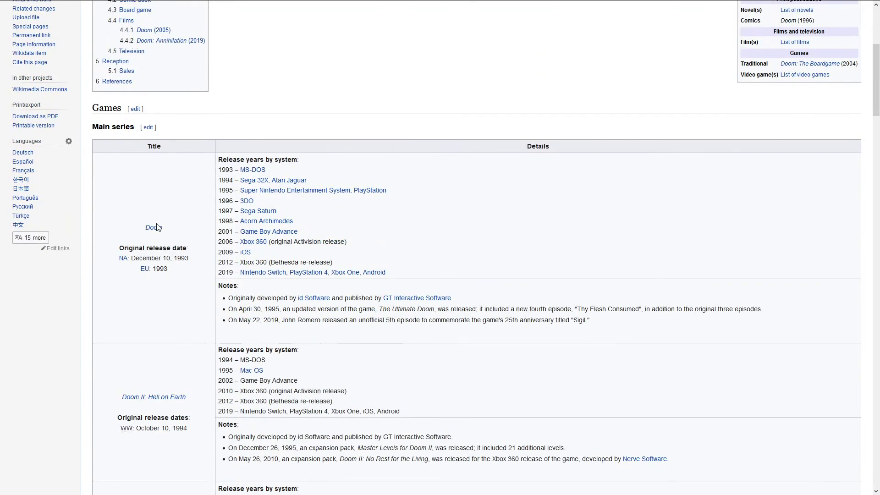
left_click(154, 227)
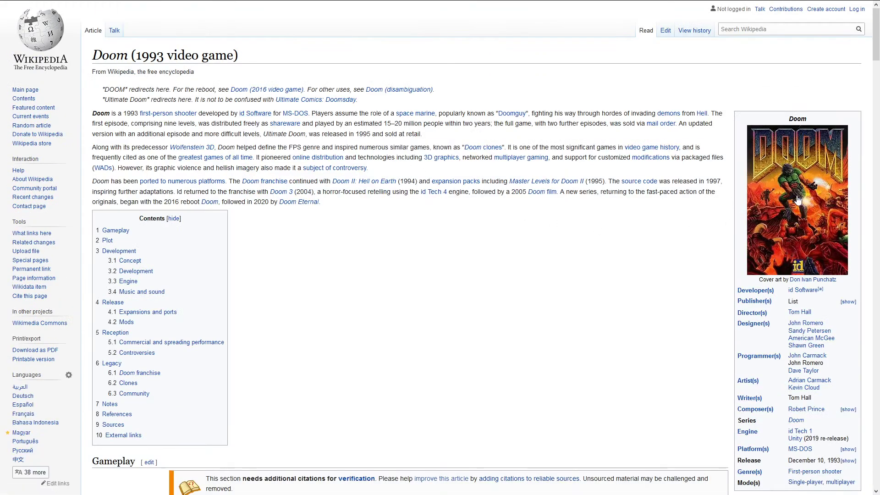
left_click(794, 201)
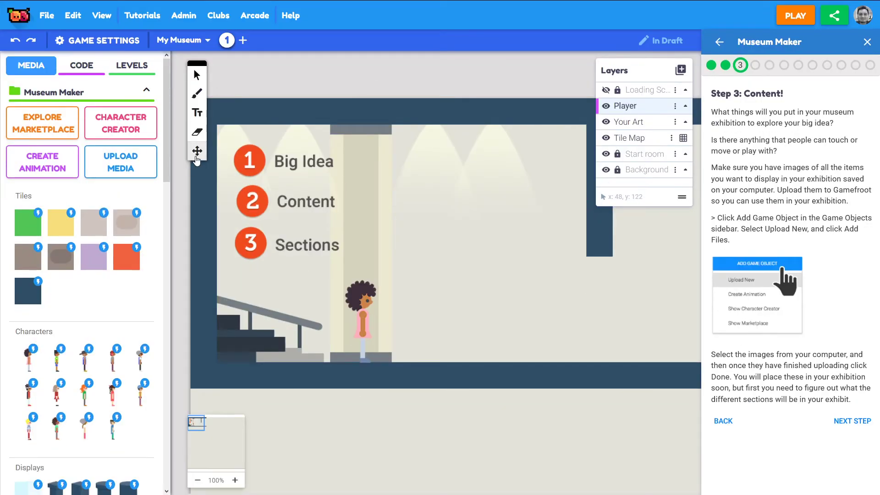
- Look over the museum's start room in the Gamefroot editor and browse the Museum Maker media pack
left_click(197, 151)
left_click_drag(472, 205, 396, 193)
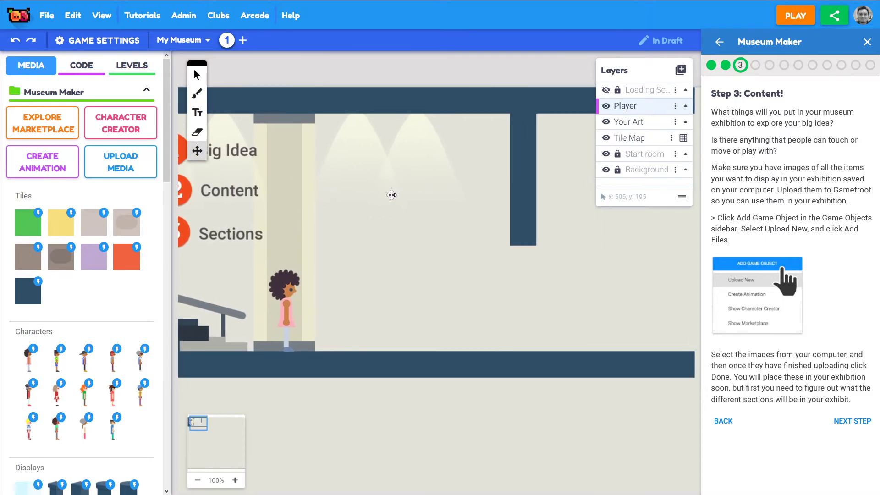
left_click_drag(362, 216, 436, 227)
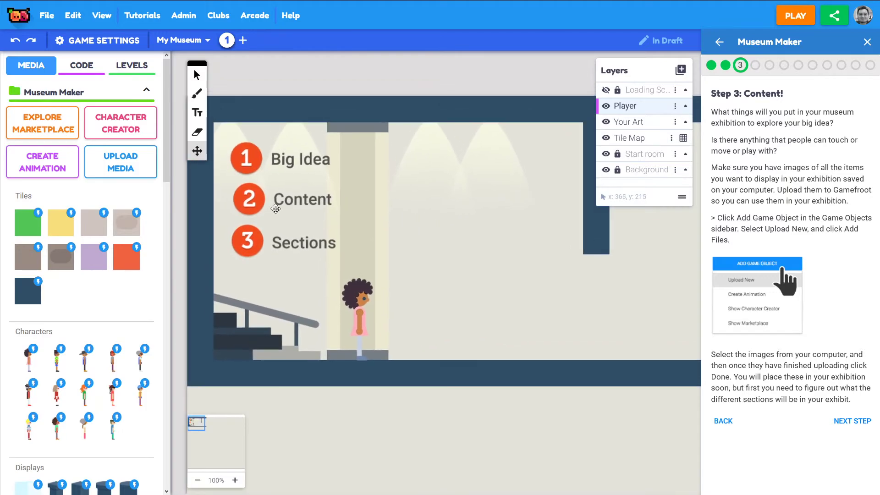
scroll(76, 175, "down", 6)
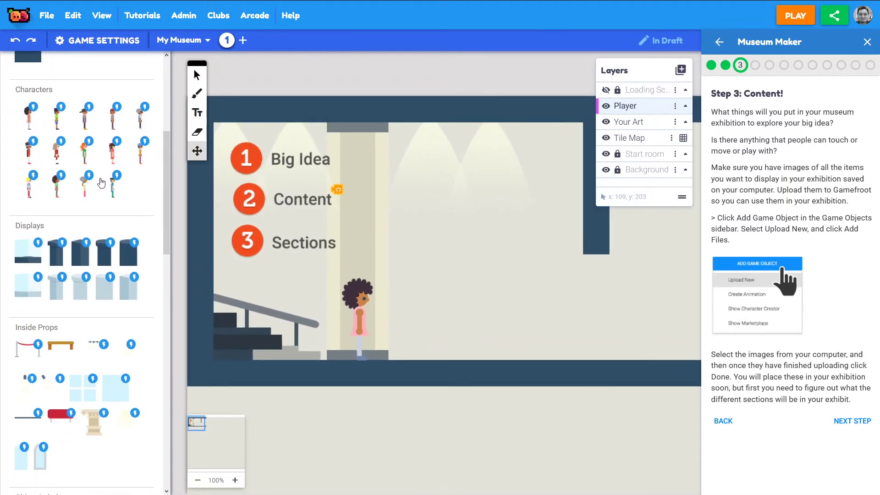
scroll(98, 182, "up", 6)
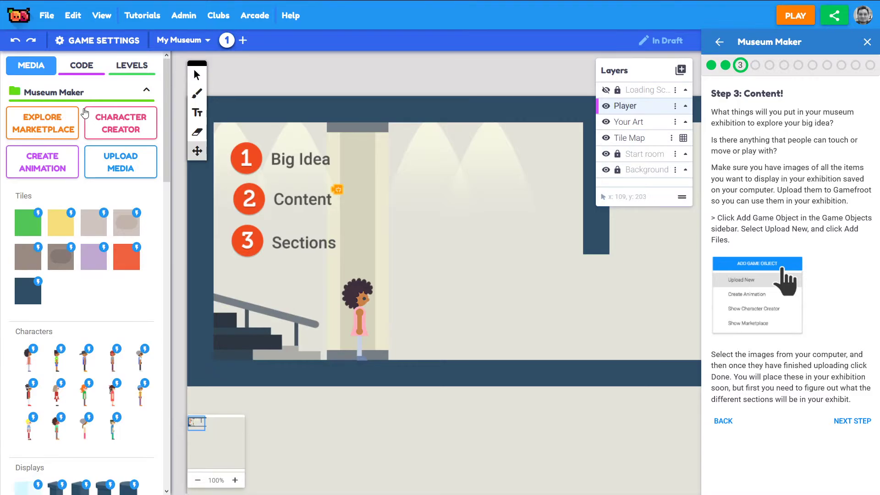
scroll(112, 141, "down", 2)
scroll(121, 134, "up", 2)
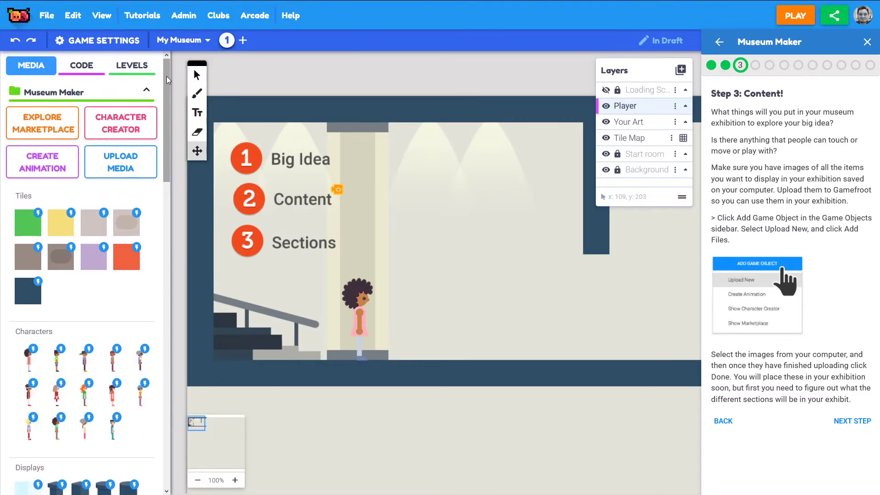
scroll(69, 78, "down", 1)
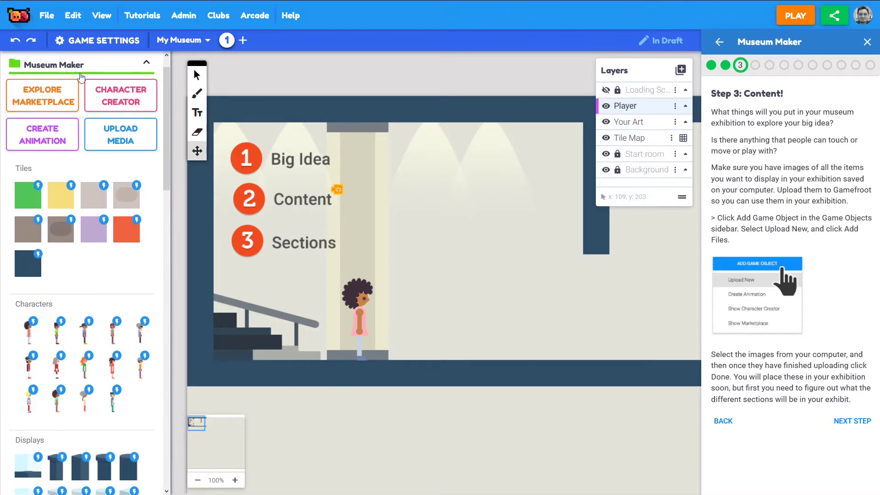
- Upload the Doom, Castle Wolfenstein, Mario Bros., Monkey Island, Impossible Mission and Quest for Glory covers to the Museum Maker Template's media pack
left_click_drag(167, 77, 147, 343)
scroll(147, 342, "down", 3)
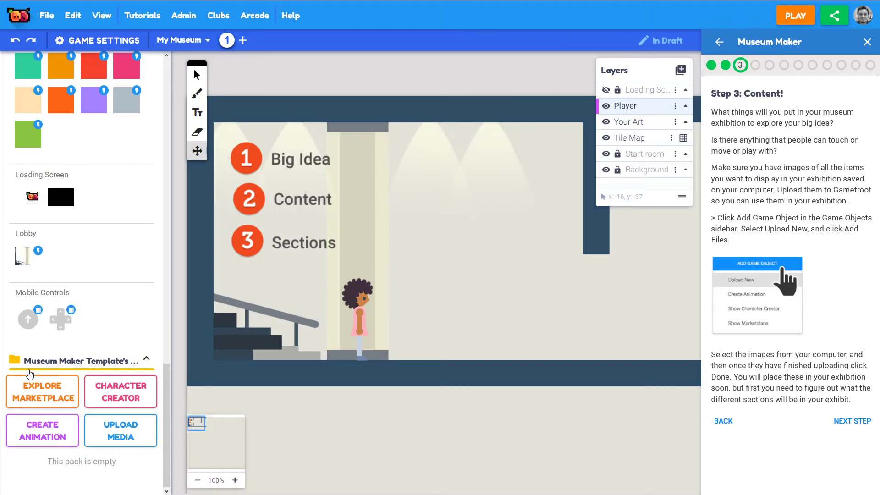
left_click(117, 432)
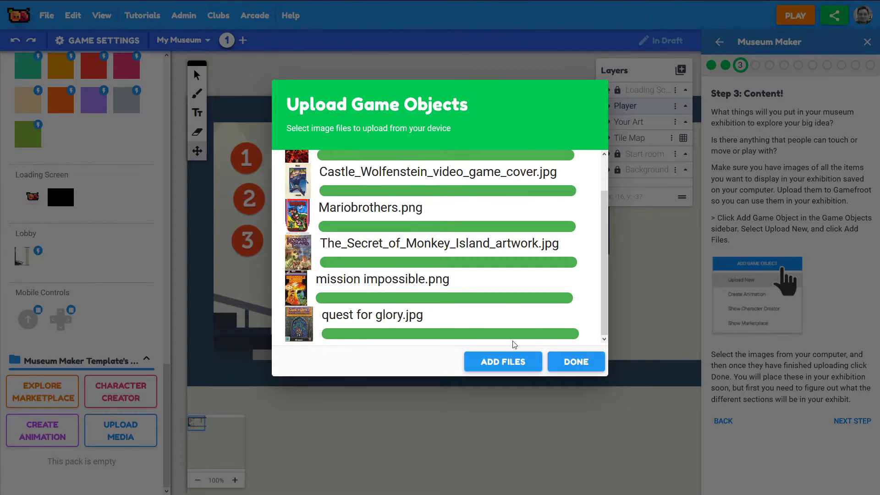
left_click(576, 362)
scroll(105, 186, "down", 15)
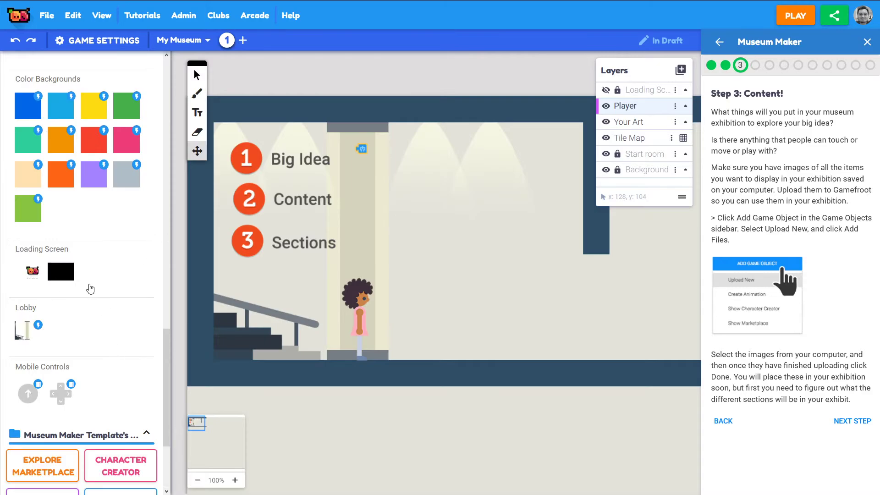
scroll(93, 292, "down", 3)
- Pick the uploaded game covers one after another to preview their size against the museum room
left_click_drag(547, 253, 437, 219)
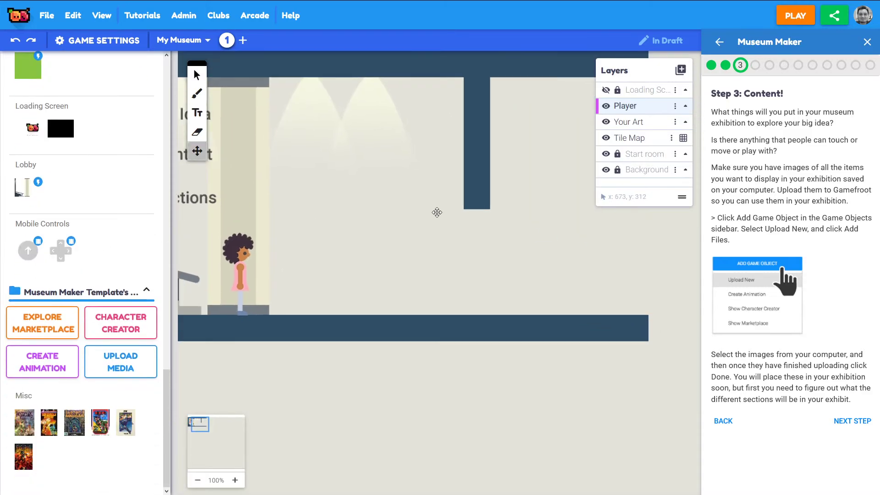
left_click(25, 426)
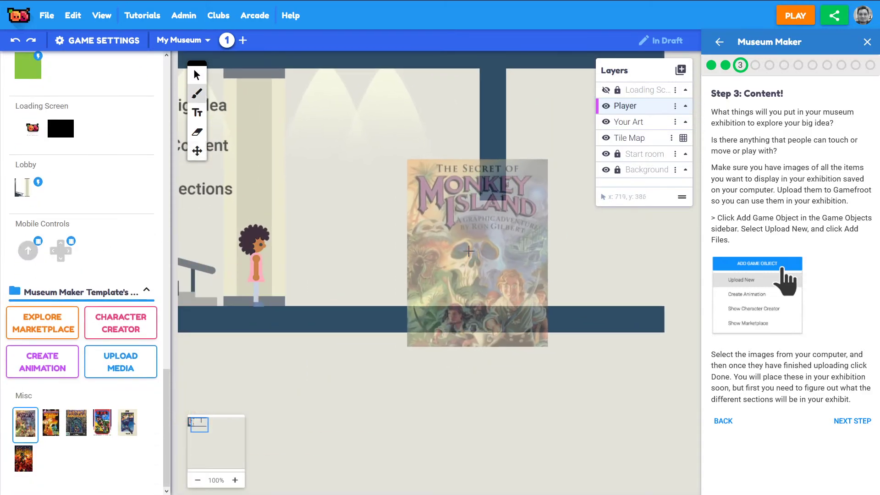
left_click(50, 424)
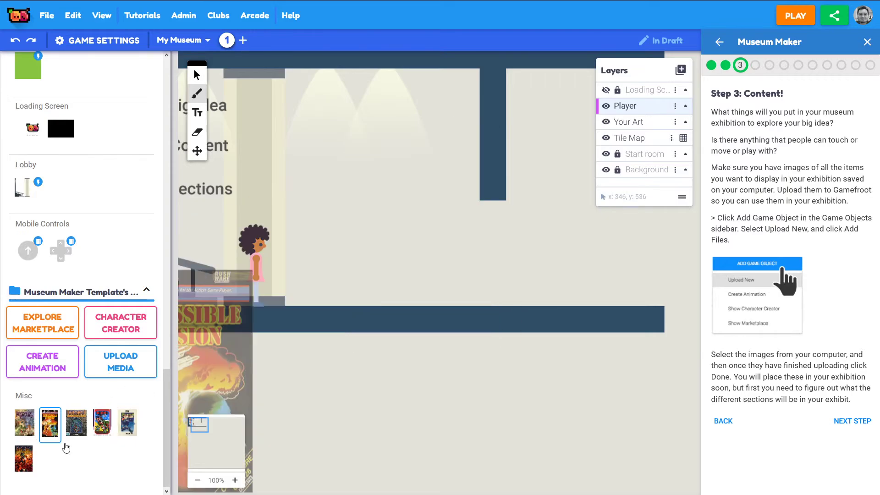
left_click(76, 423)
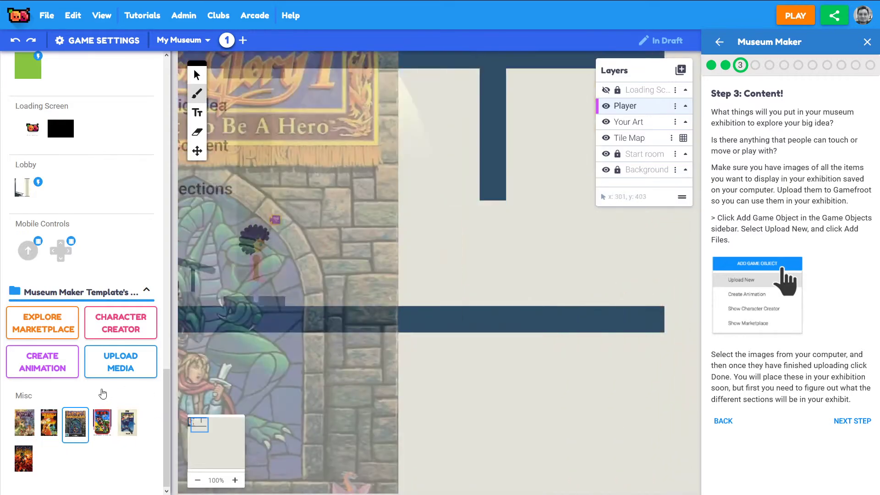
left_click(102, 421)
left_click(127, 423)
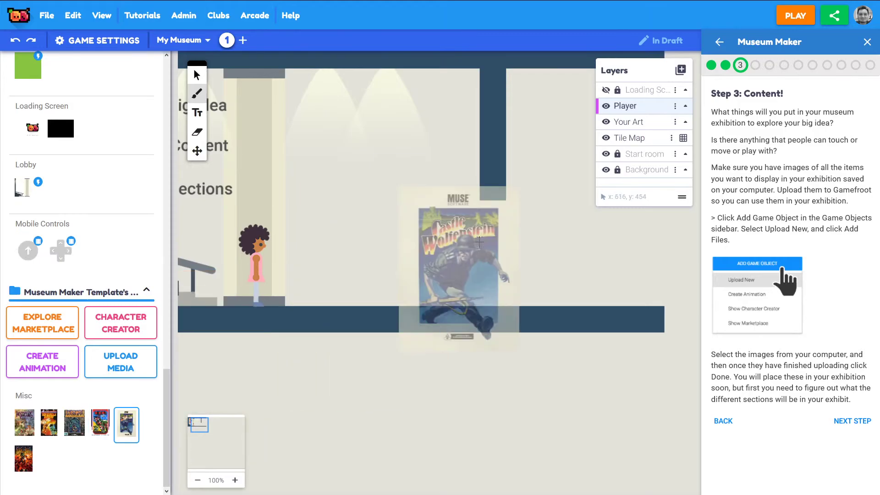
left_click(24, 459)
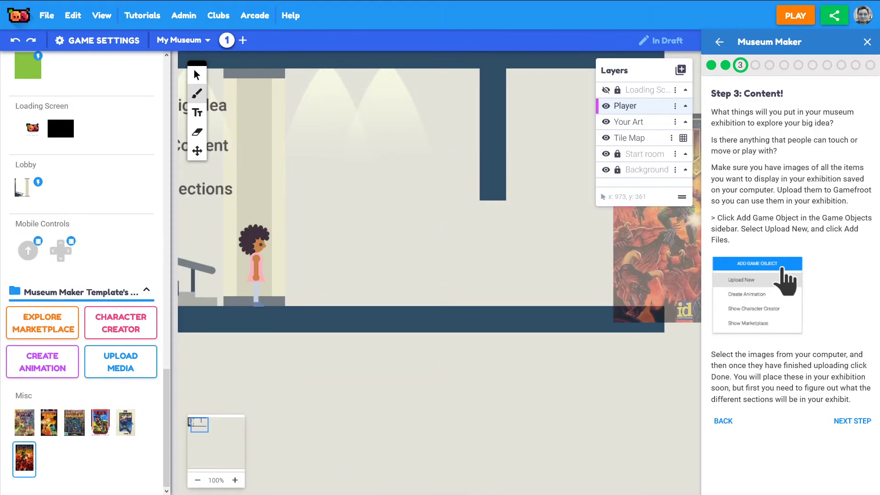
left_click(49, 429)
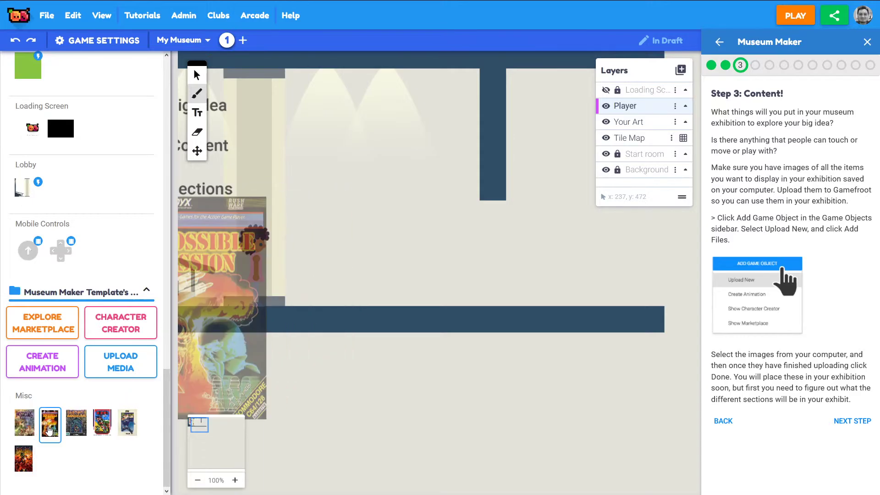
- Place the Mario Bros. cover on the Your Art layer, between the ceiling and floor beyond the hanging wall
left_click(197, 151)
left_click_drag(659, 220, 448, 226)
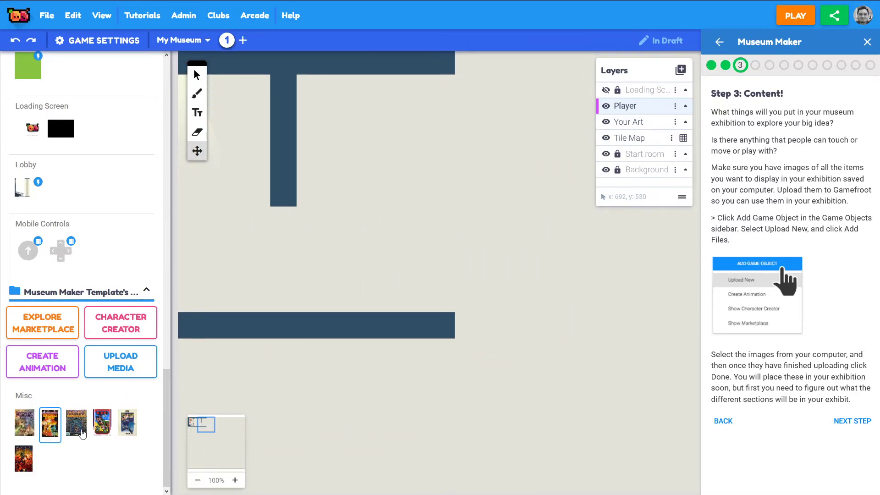
left_click(16, 430)
left_click(101, 424)
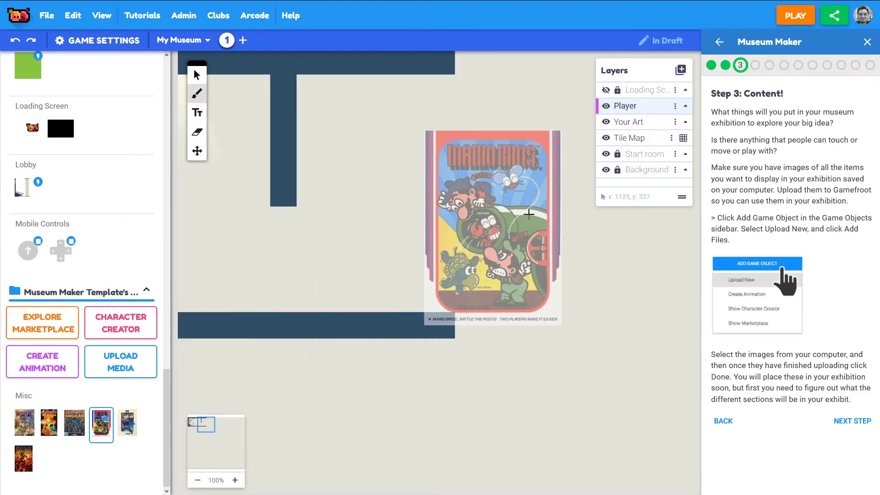
left_click(642, 125)
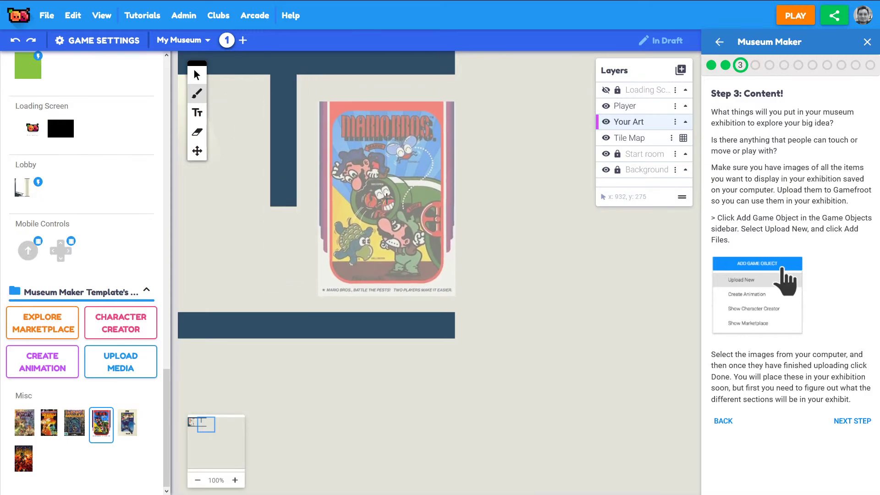
left_click(386, 198)
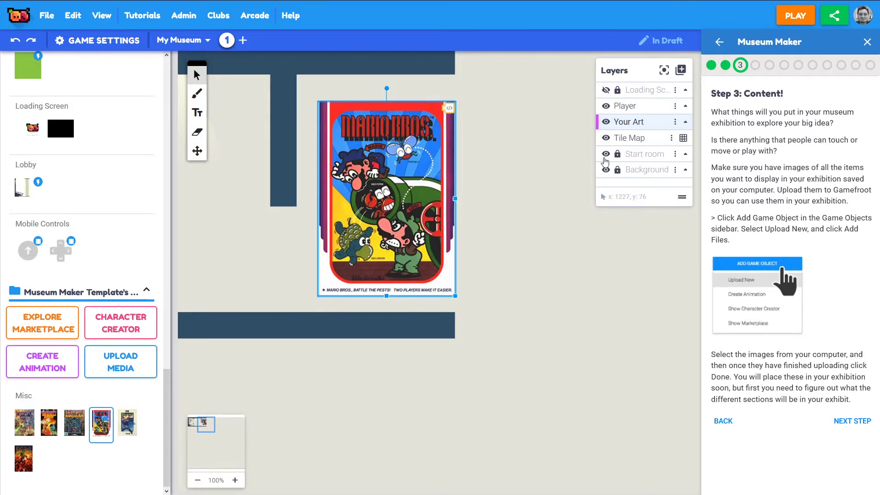
- Reposition the Mario Bros. cover farther from the hanging wall, at the open end of the room
left_click_drag(403, 182, 419, 178)
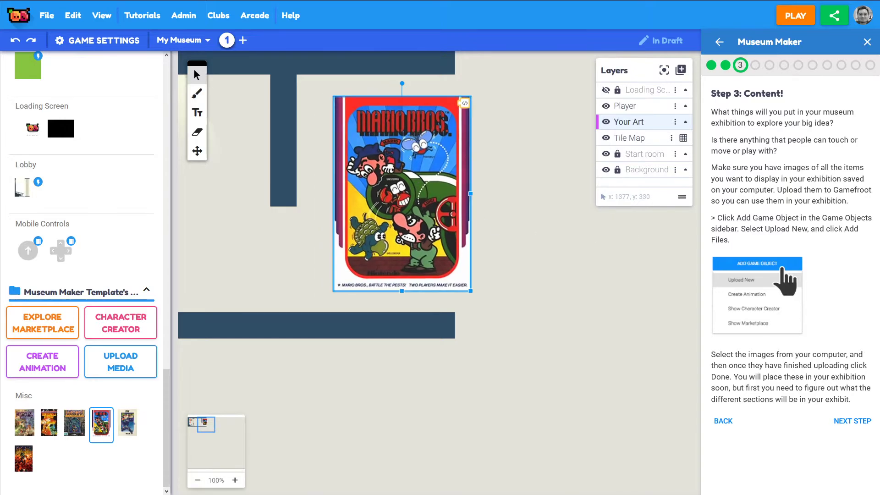
left_click(378, 159)
left_click_drag(373, 171, 363, 175)
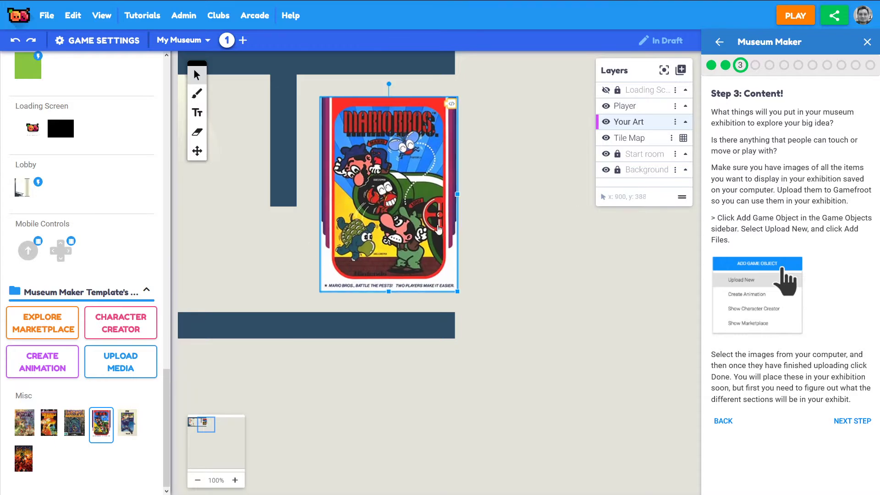
left_click(198, 151)
left_click_drag(395, 133, 362, 136)
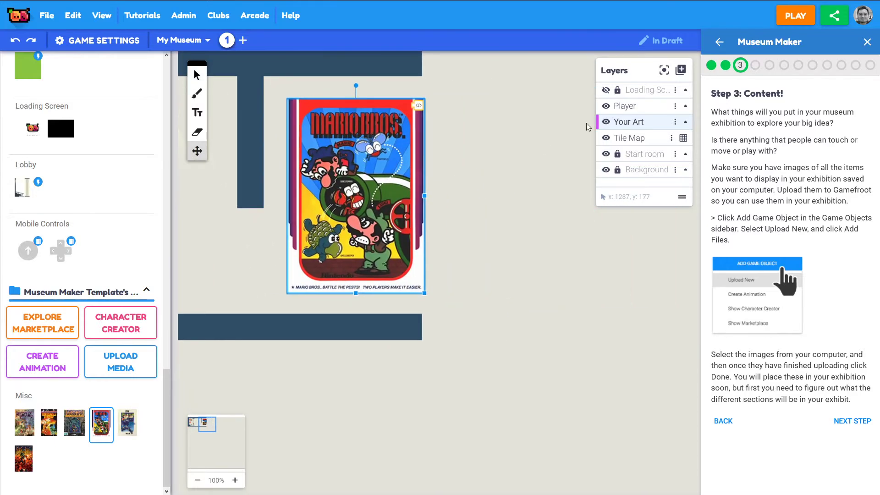
left_click_drag(531, 158, 513, 161)
left_click(197, 75)
left_click_drag(352, 199, 459, 183)
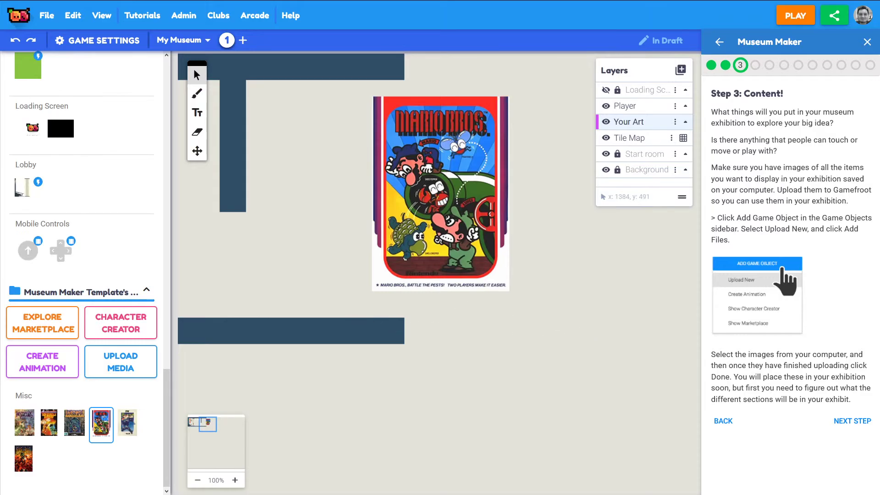
left_click(459, 201)
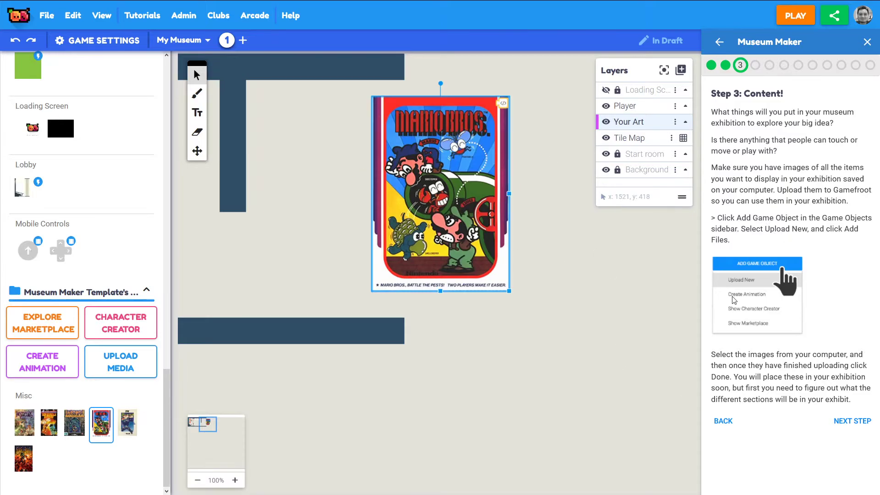
- Advance the tutorial to Step 4: Sections and open the object behavior of the start room's Sections sign
left_click(853, 420)
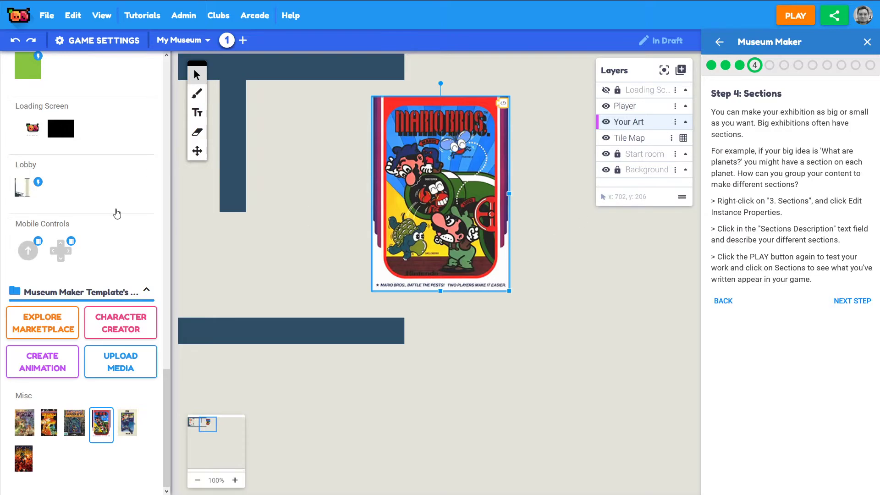
left_click(197, 151)
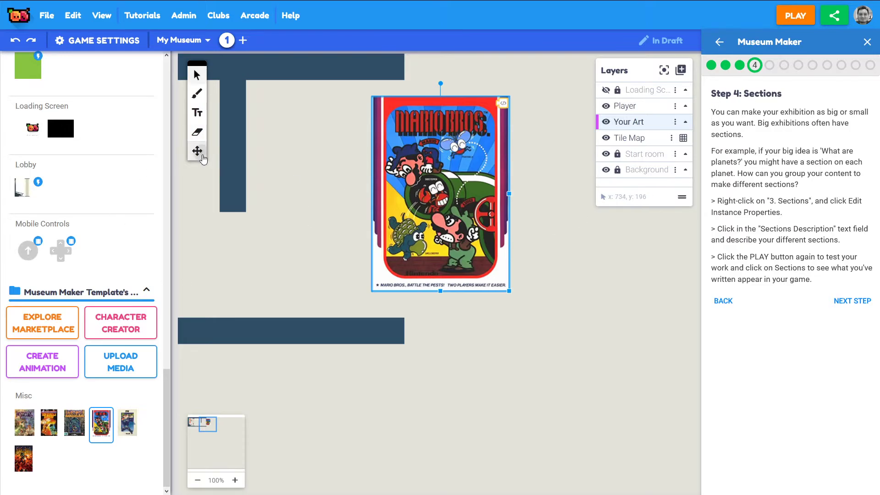
left_click_drag(308, 222, 482, 240)
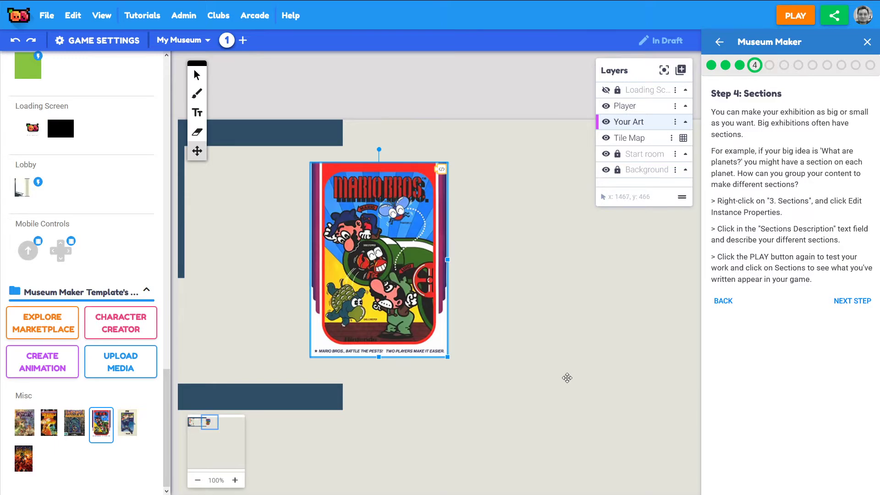
scroll(524, 360, "down", 2)
scroll(525, 360, "left", 2)
left_click_drag(565, 326, 573, 301)
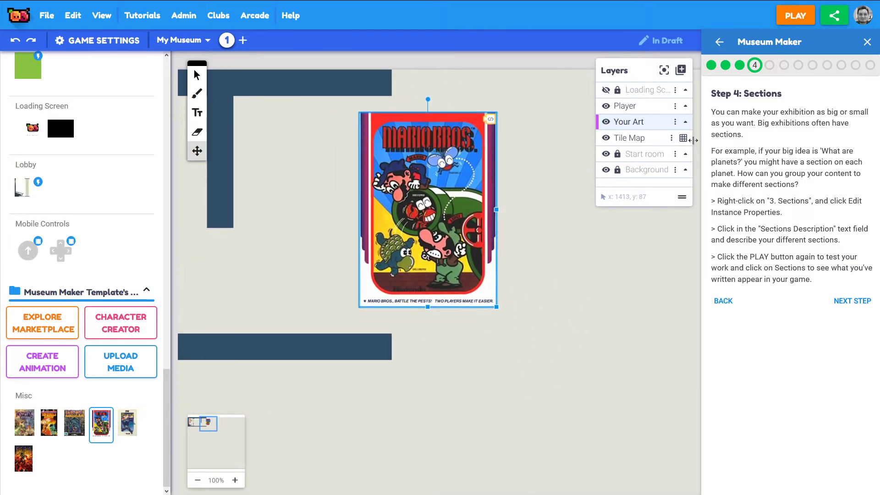
scroll(503, 226, "right", 2)
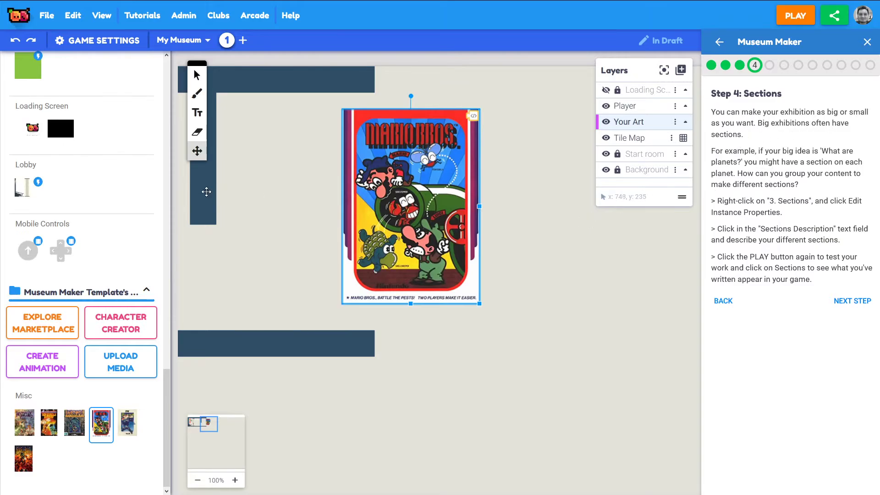
left_click_drag(220, 193, 500, 256)
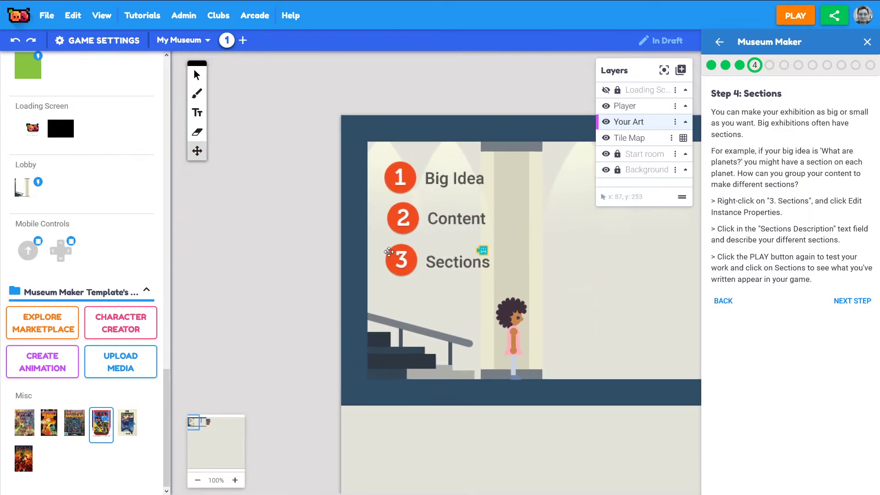
right_click(500, 256)
mouse_move(500, 279)
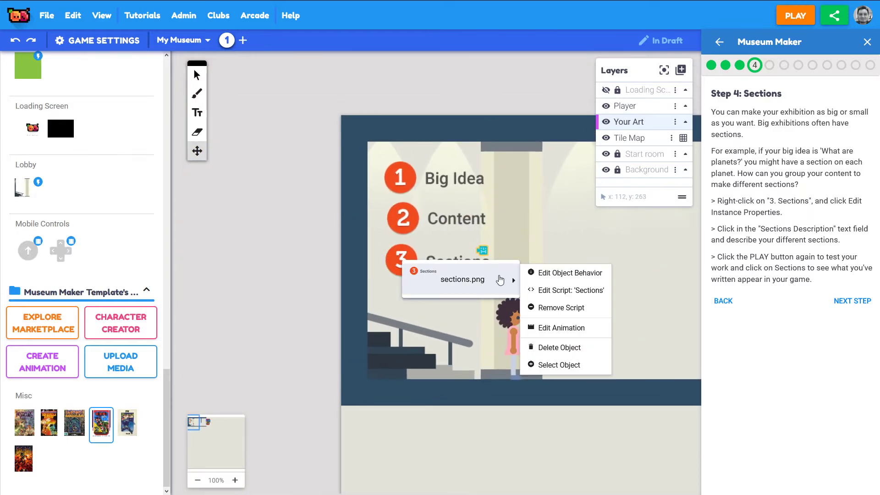
left_click(569, 275)
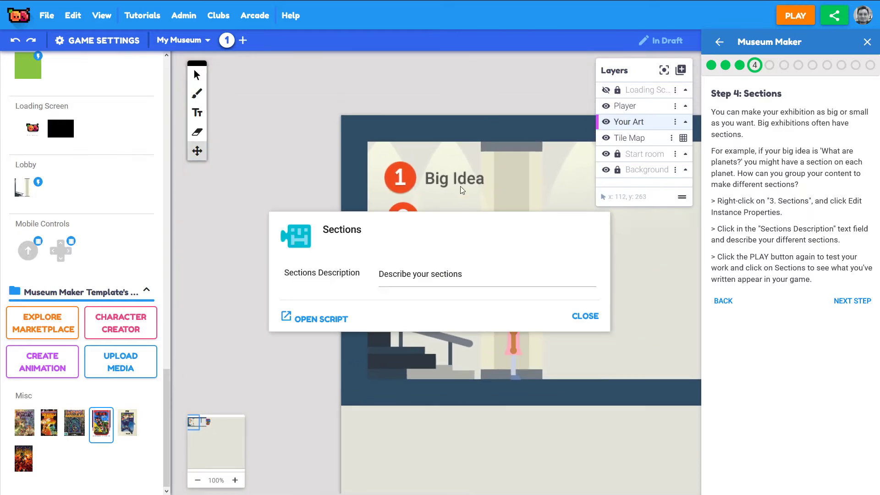
- Set the Sections Description to "We'll explore retro video games, from Mario Bros through to Doom!" and close the dialog
triple_click(492, 274)
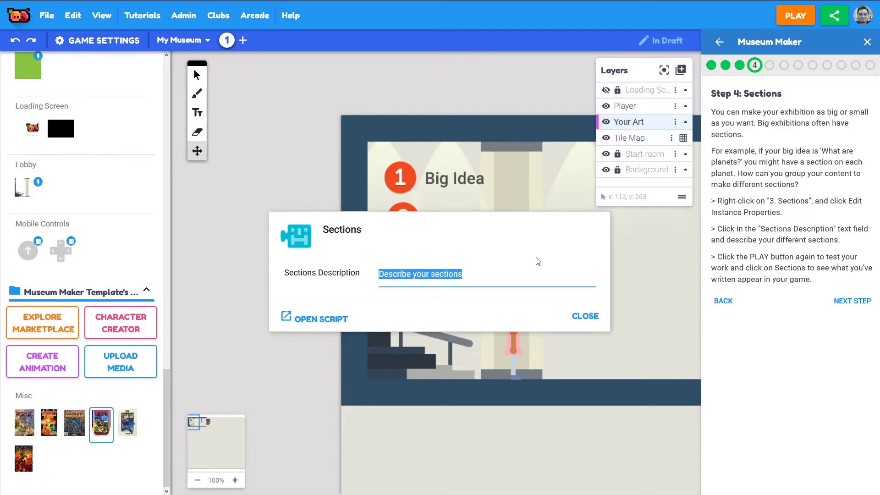
type("We'l")
type("l exlpo")
type("plore retro videos")
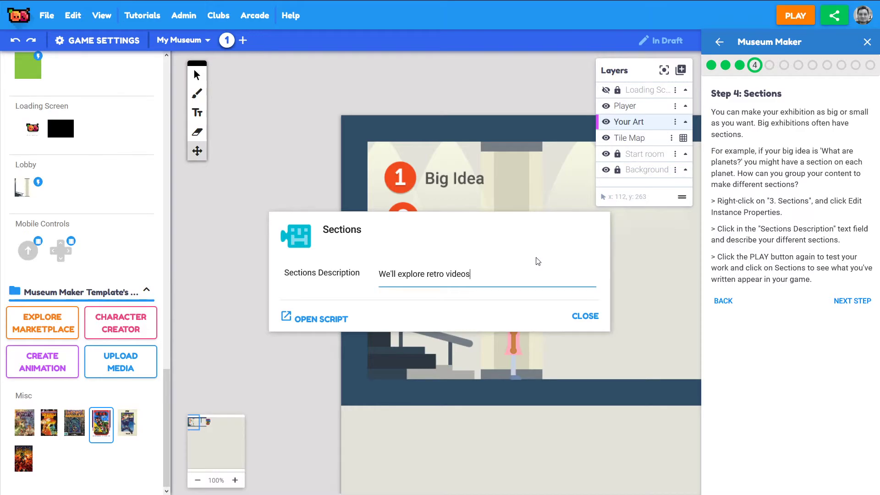
key("BackSpace")
type("games, from SMario Bros")
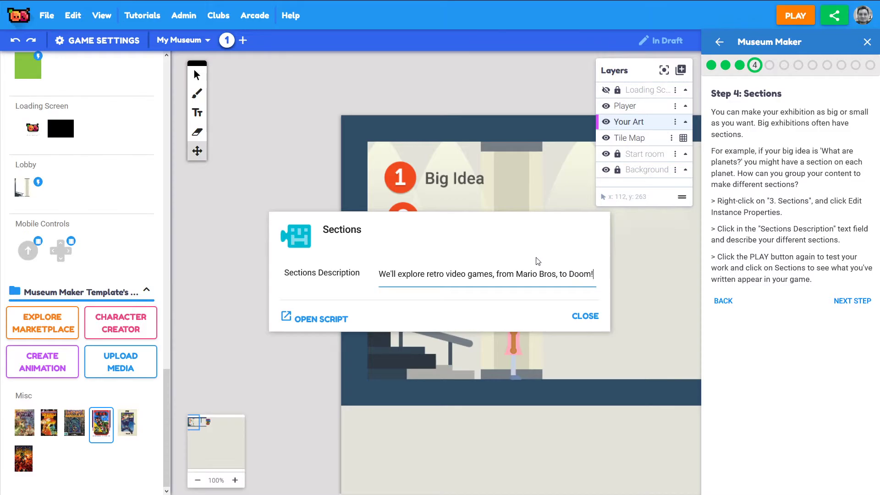
type(" through")
key("BackSpace")
key("Delete")
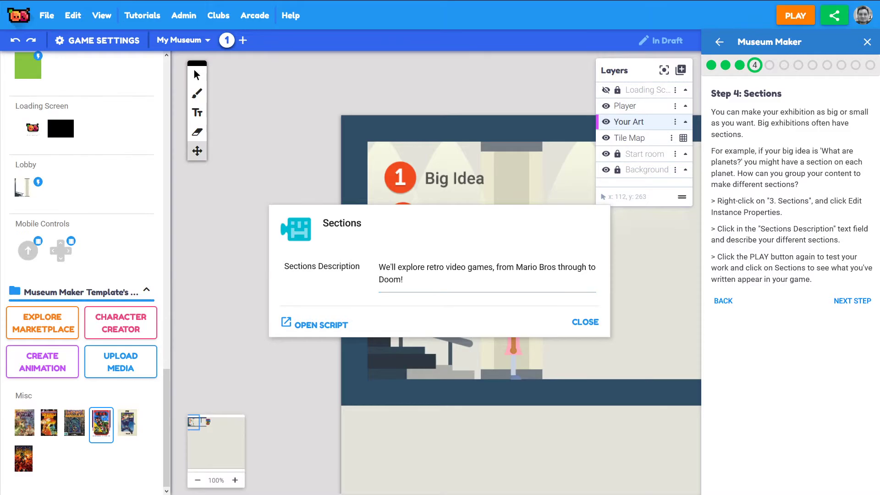
left_click(586, 322)
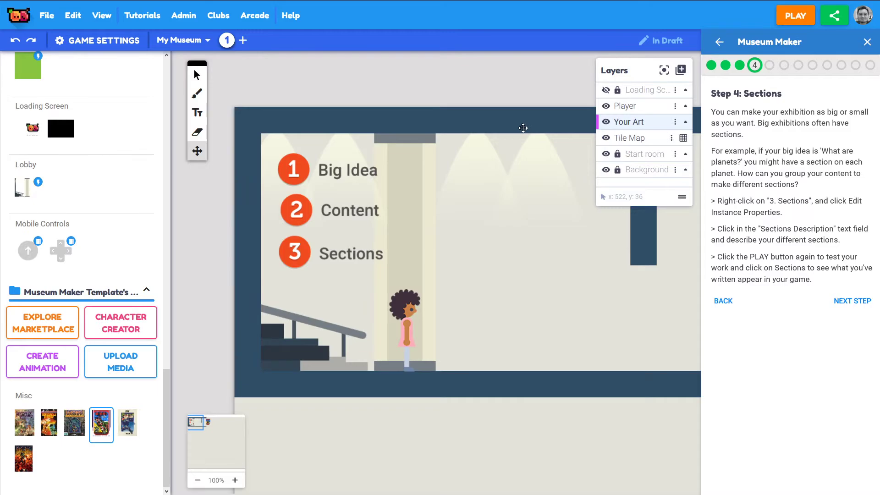
- Play-test the museum and read the Sections and Big Idea descriptions in the start room
mouse_move(227, 3)
left_click_drag(575, 297, 340, 300)
left_click_drag(695, 328, 507, 297)
left_click(197, 75)
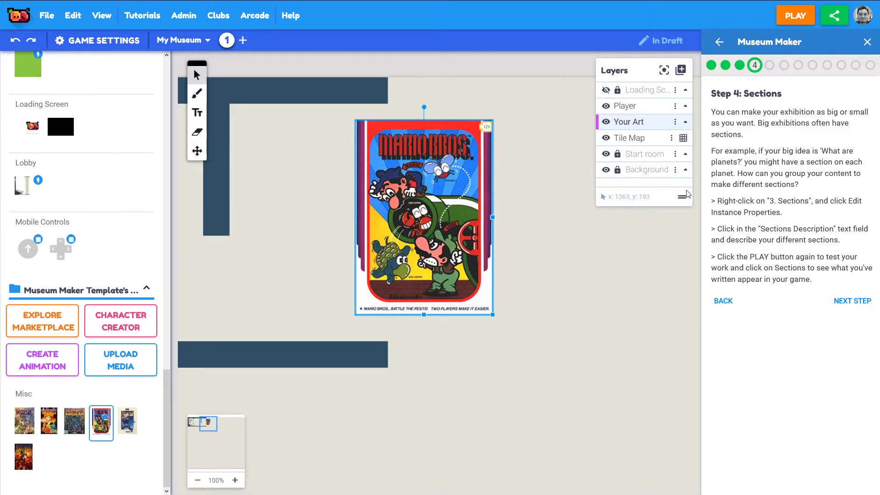
left_click(796, 16)
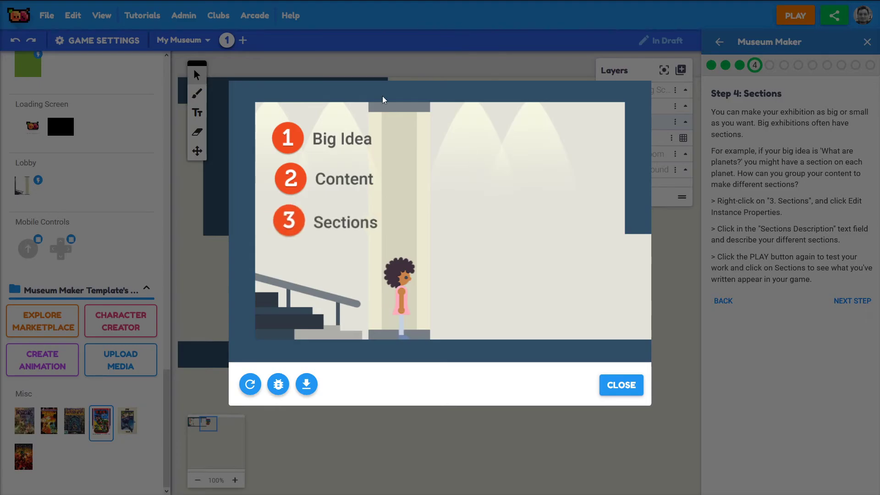
left_click(292, 221)
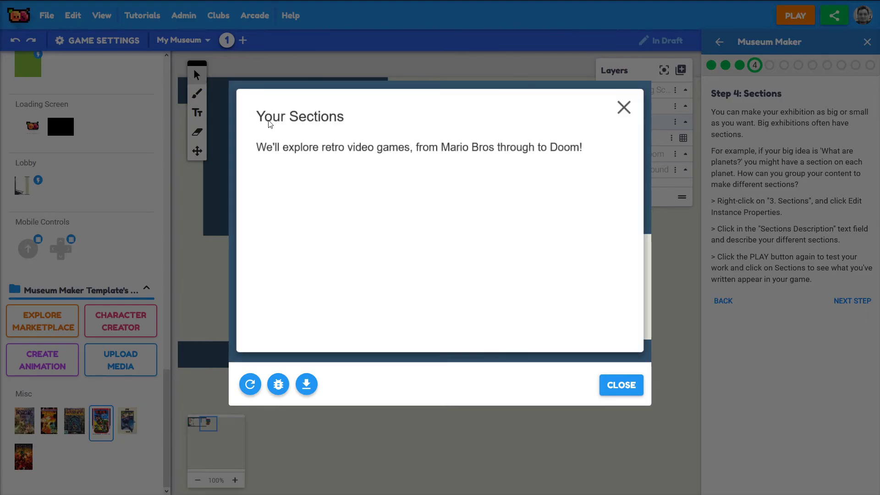
left_click(624, 107)
left_click(297, 137)
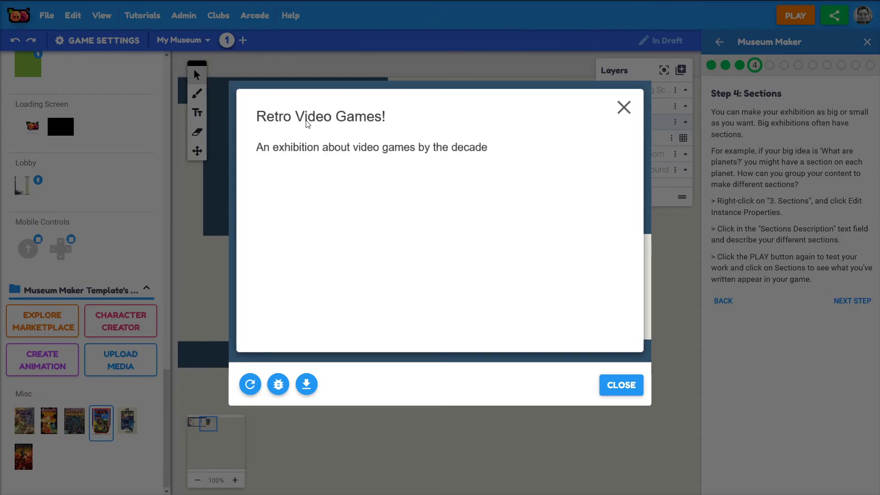
left_click(624, 107)
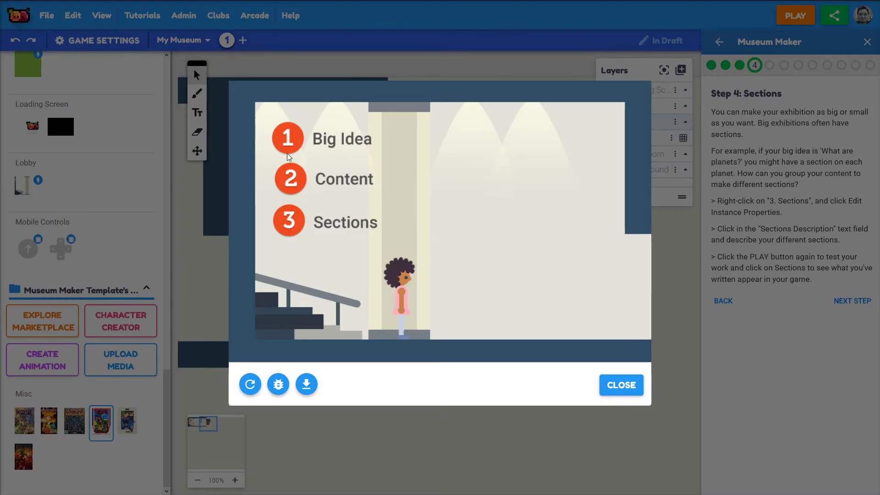
- Walk the character through the room towards the Mario Bros. cover, try jumping, and end the play-test
left_click(490, 211)
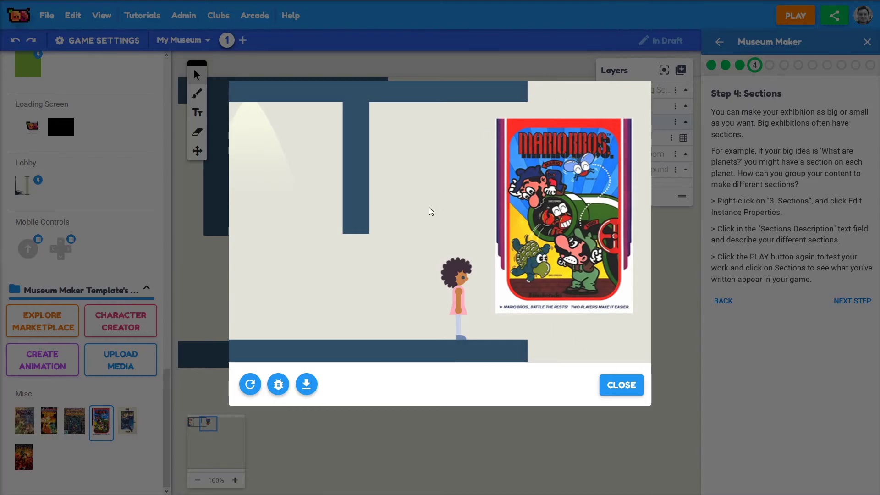
left_click(452, 243)
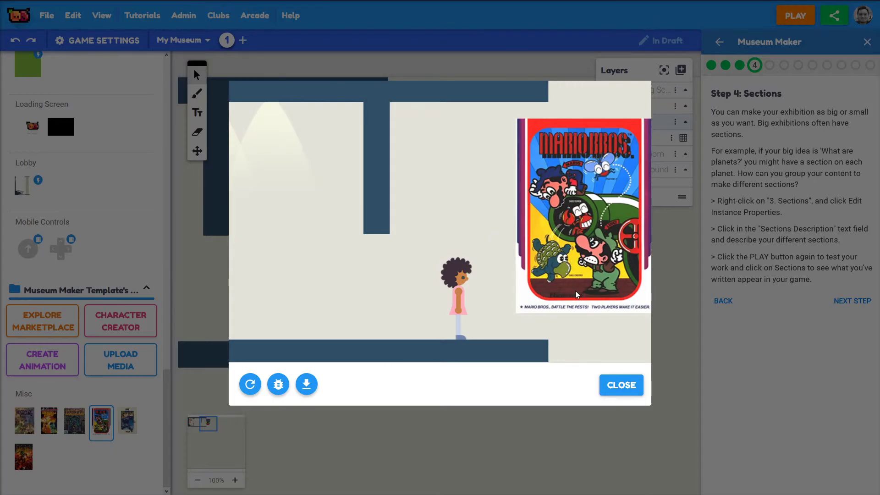
key("Up")
key("Right")
key("Up")
key("Right")
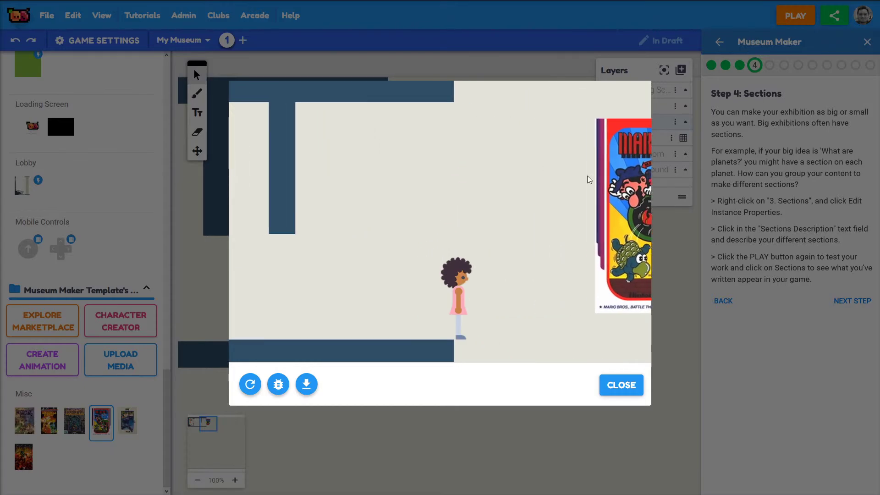
key("Left")
left_click(624, 385)
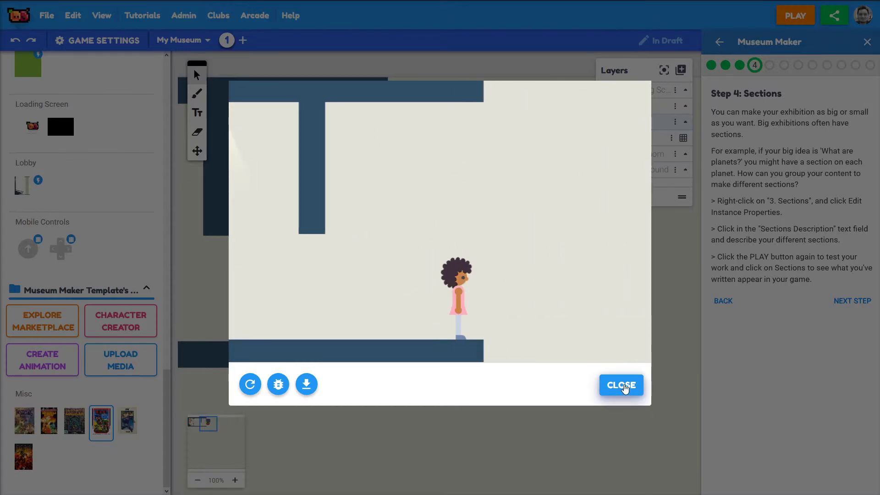
- Advance the tutorial to Step 5: Exhibition Flow and read through its tile brush instructions
left_click(197, 151)
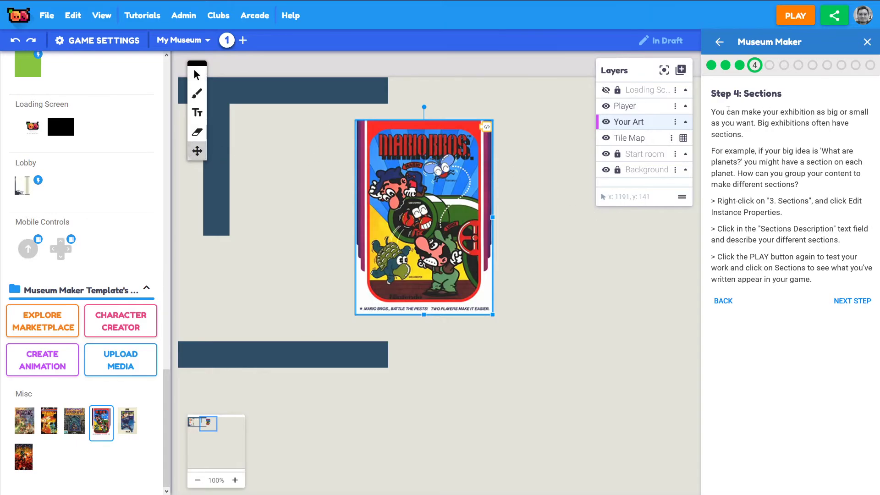
left_click(852, 301)
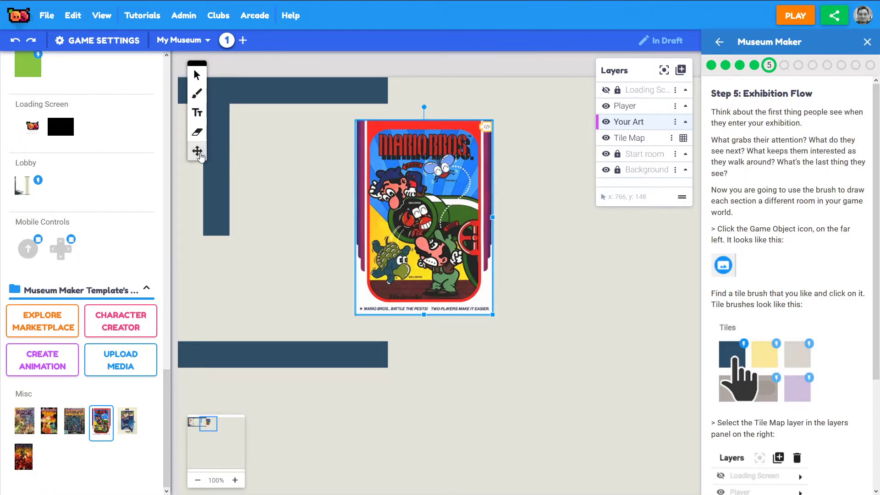
scroll(787, 110, "down", 3)
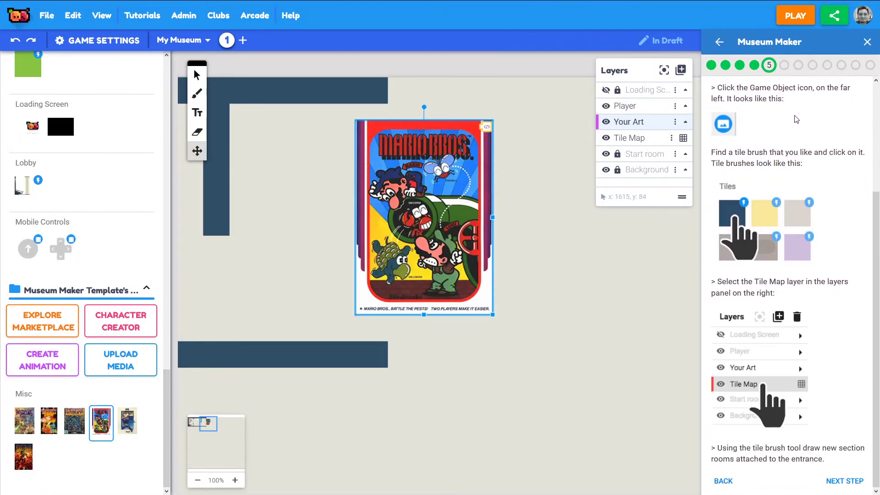
scroll(802, 111, "up", 3)
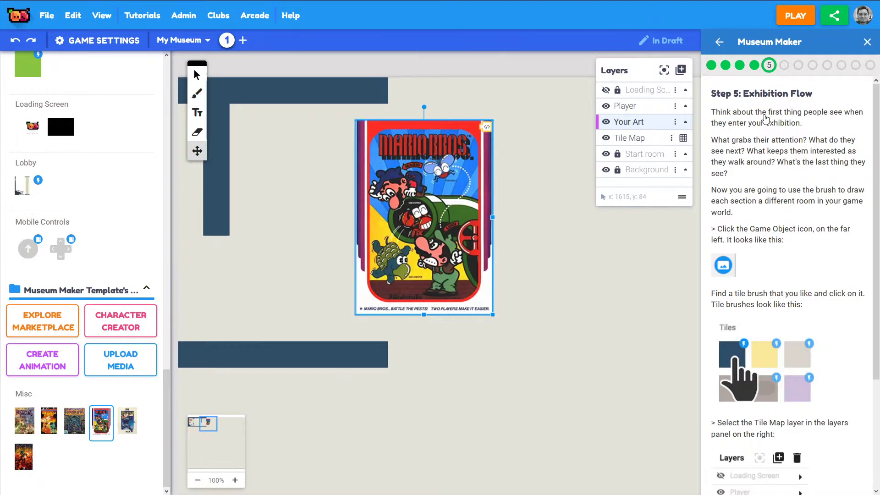
- Pick the dark blue tile brush and, on the Tile Map layer, extend the museum floor beneath and past the Mario Bros. cover
left_click_drag(302, 231, 306, 207)
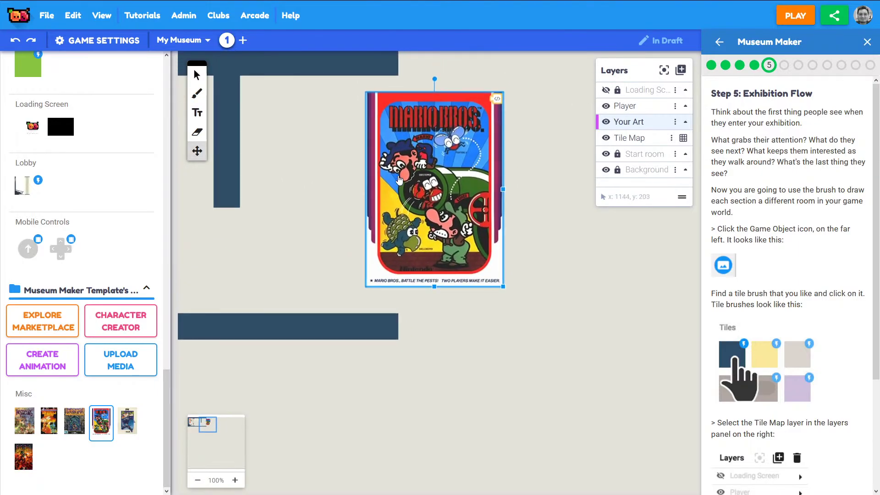
left_click_drag(309, 271, 324, 268)
left_click(200, 481)
left_click(201, 481)
mouse_move(211, 435)
left_mouse_down()
mouse_move(203, 436)
mouse_move(222, 429)
left_mouse_up()
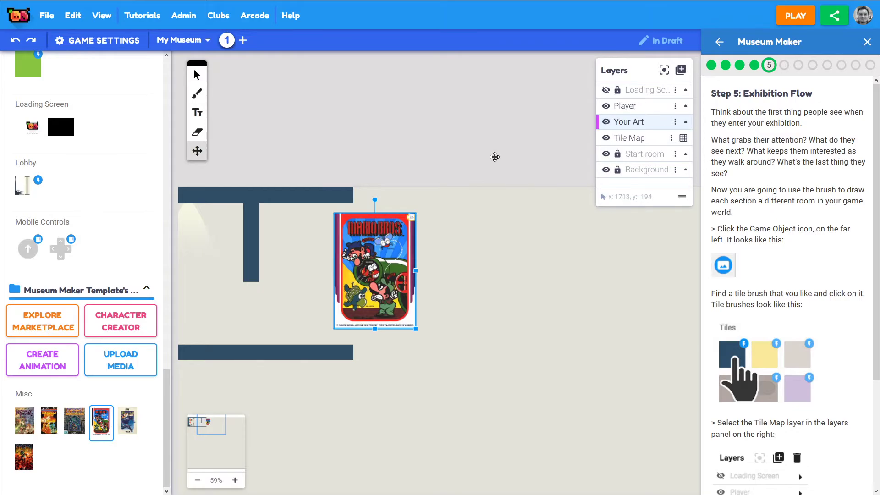
scroll(87, 183, "up", 1)
scroll(87, 184, "up", 15)
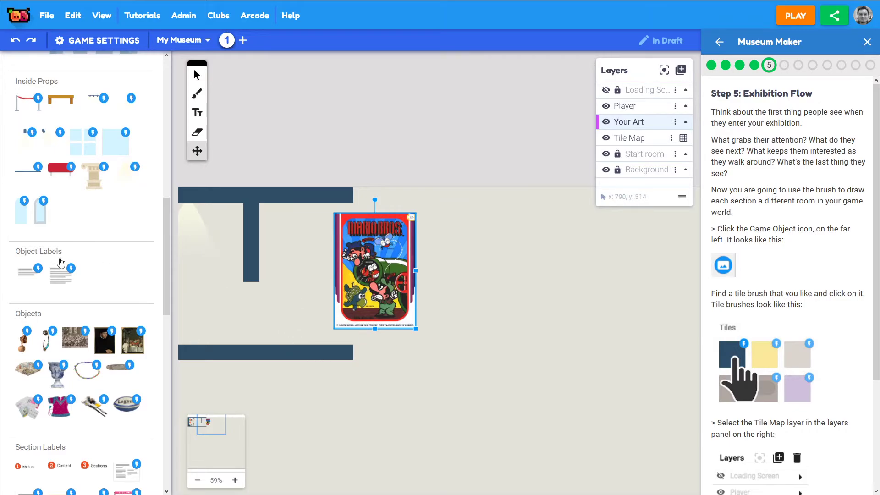
scroll(59, 285, "up", 3)
scroll(70, 264, "up", 15)
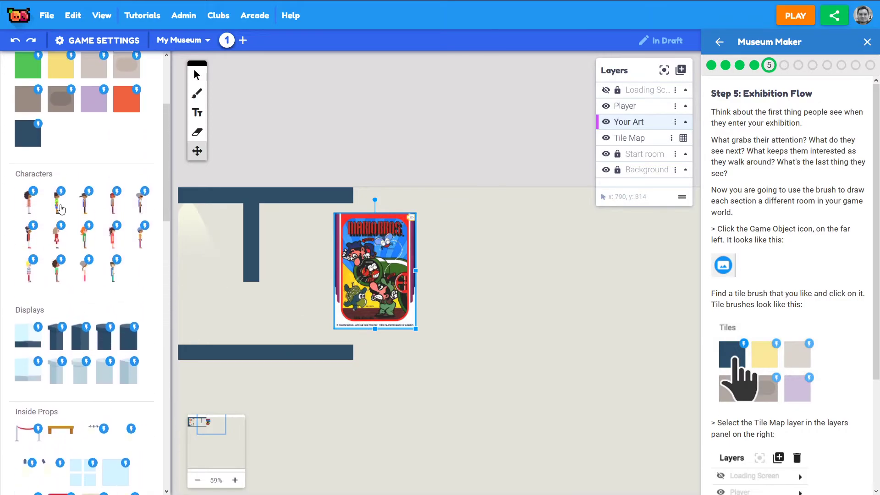
left_click(29, 228)
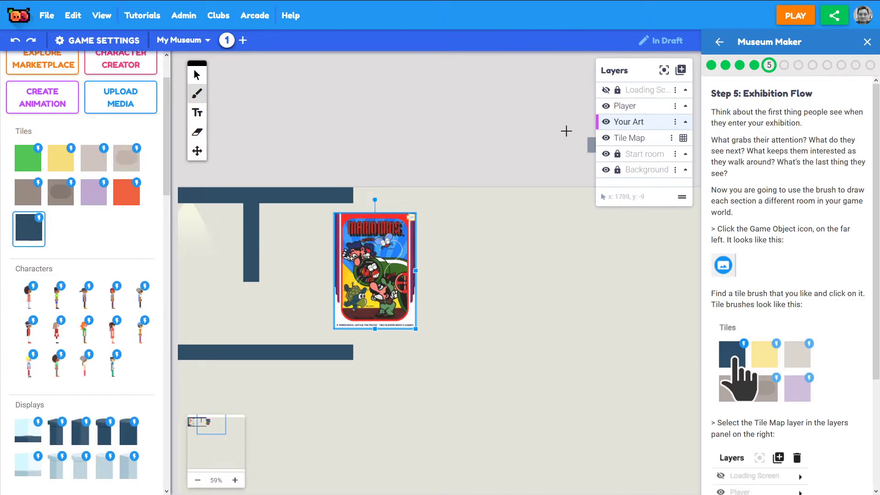
left_click(631, 141)
left_click_drag(317, 352, 509, 352)
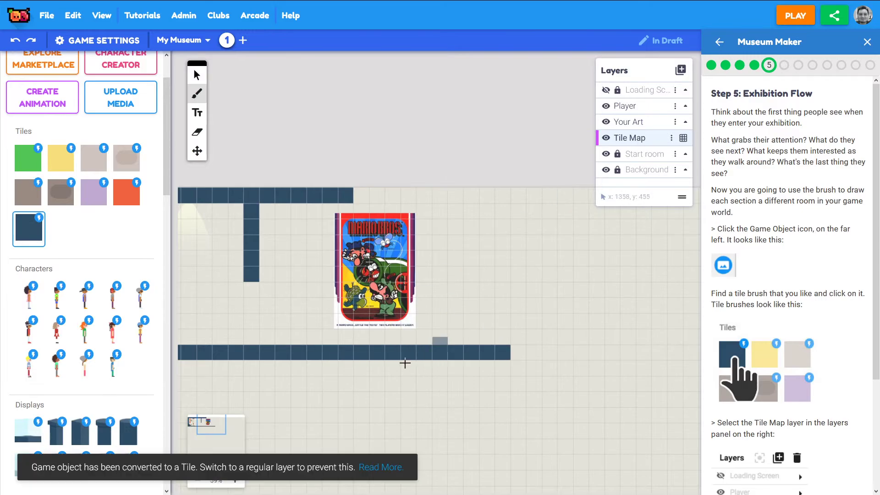
- Extend the dark blue ceiling past the Mario Bros. cover and lengthen the floor to match it
left_click(220, 434)
left_click_drag(220, 433, 224, 439)
left_click_drag(257, 104, 477, 104)
left_click_drag(428, 261, 476, 262)
- Erase the floor beyond the start room's doorway and repaint it two tiles lower with dark blue steps leading down
left_click(197, 150)
mouse_move(303, 197)
left_mouse_down()
mouse_move(406, 196)
mouse_move(373, 161)
left_mouse_up()
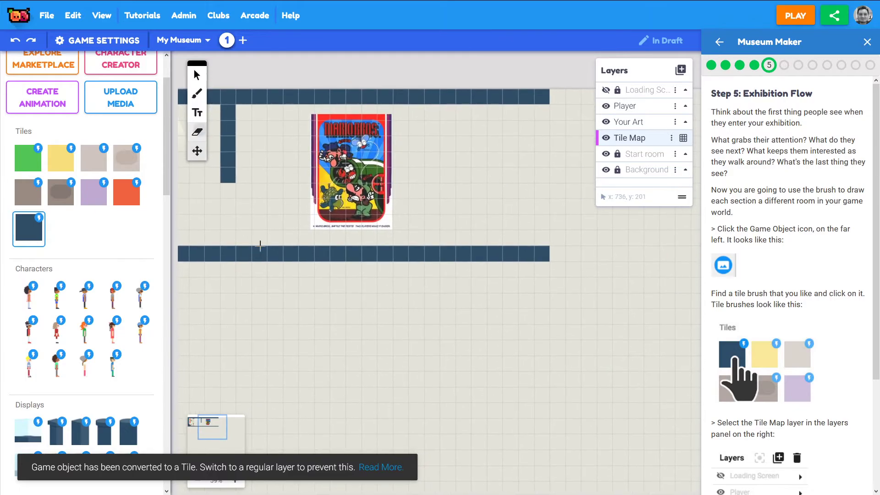
left_click_drag(241, 250, 550, 253)
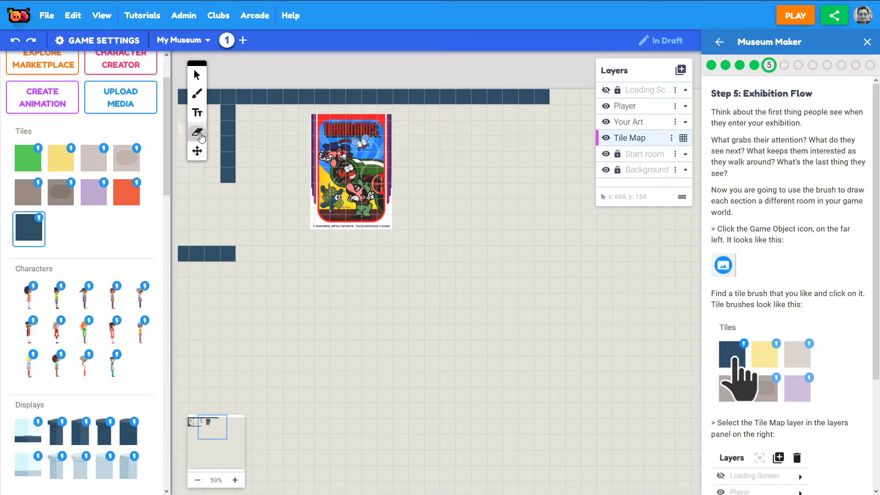
left_click(198, 93)
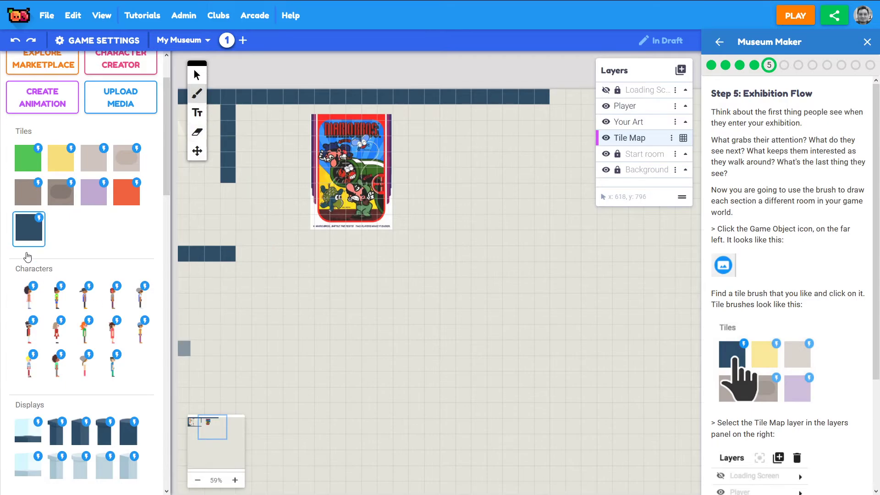
mouse_move(242, 269)
left_mouse_down()
mouse_move(277, 285)
mouse_move(574, 285)
left_mouse_up()
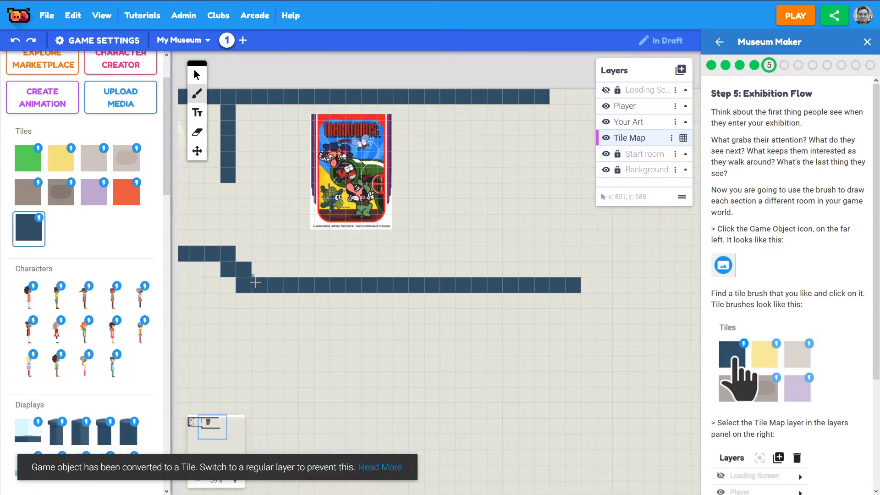
- Paint a dark blue wall from ceiling to floor to close the far end of the Mario Bros. room
key("space")
left_click_drag(497, 183, 459, 194)
mouse_move(505, 108)
left_mouse_down()
mouse_move(548, 109)
mouse_move(565, 124)
mouse_move(568, 280)
mouse_move(543, 292)
left_mouse_up()
key("space")
left_click_drag(496, 271, 508, 249)
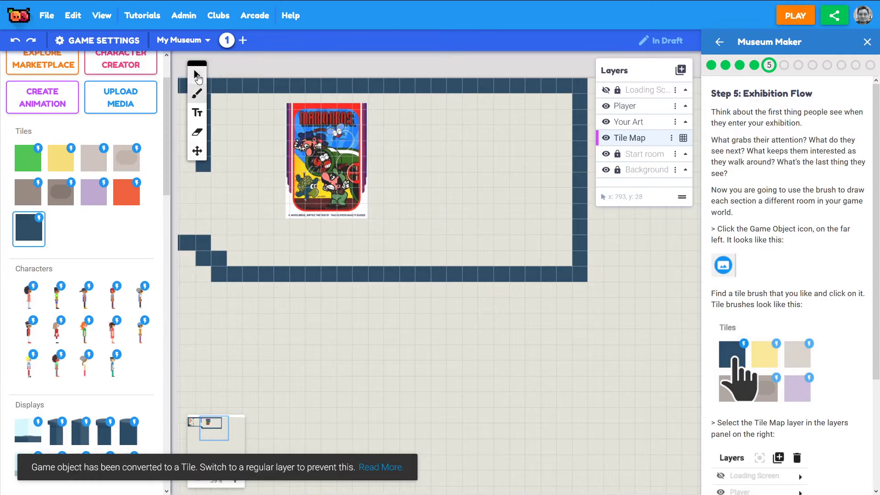
- Reposition the Mario Bros. cover inside the new room, clear of the entrance and between the ceiling and floor
left_click(197, 75)
left_click(326, 208)
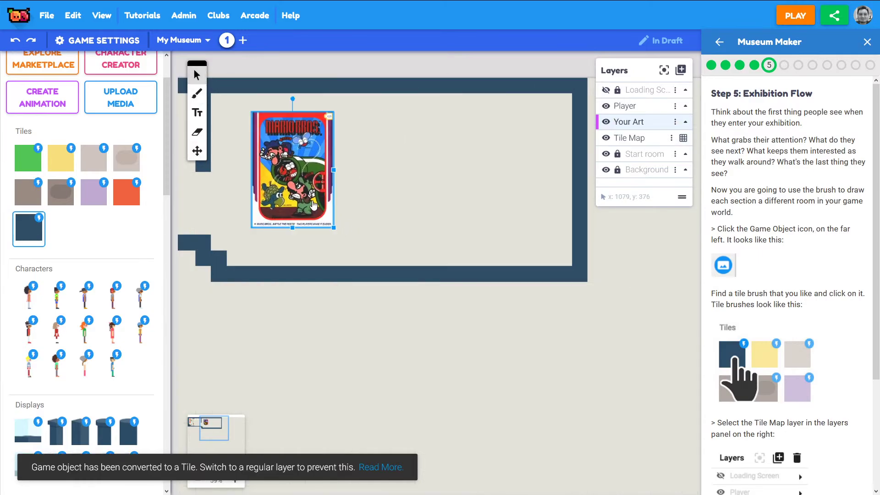
mouse_move(326, 227)
left_mouse_down()
mouse_move(369, 256)
mouse_move(327, 232)
mouse_move(362, 261)
mouse_move(334, 228)
left_mouse_up()
left_click(198, 151)
left_click_drag(263, 159, 314, 178)
left_click(195, 73)
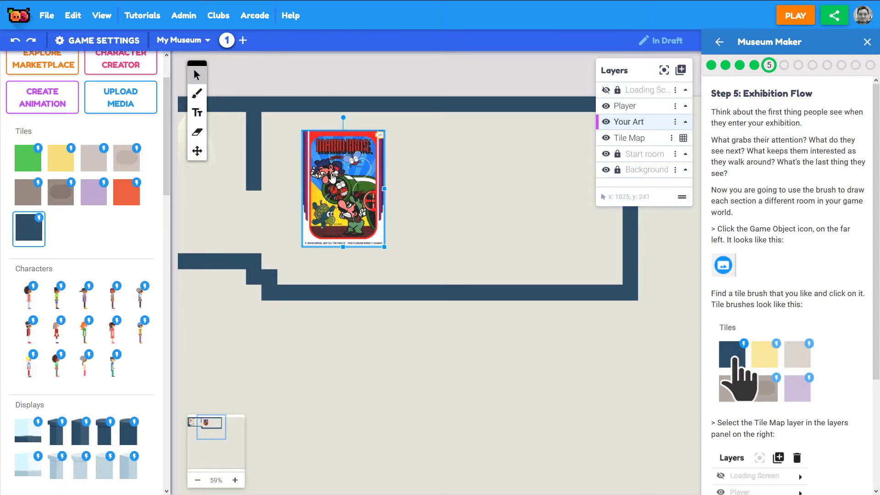
left_click_drag(365, 173, 370, 171)
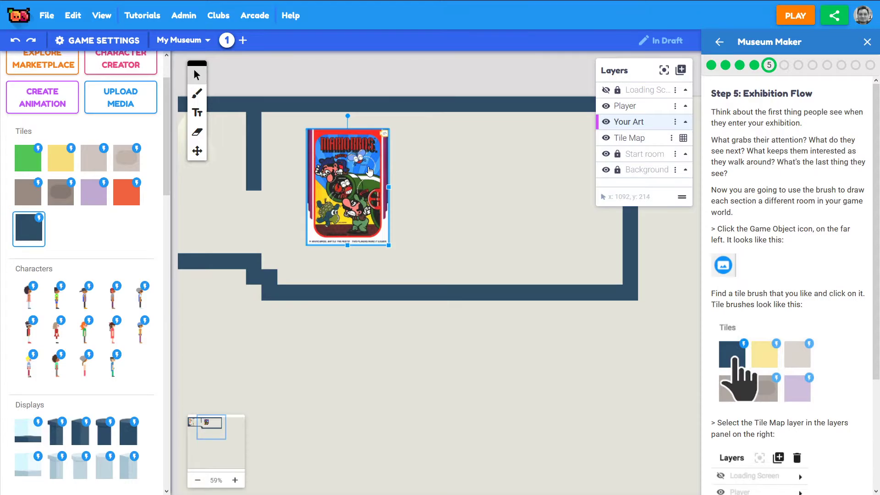
left_click_drag(336, 177, 361, 182)
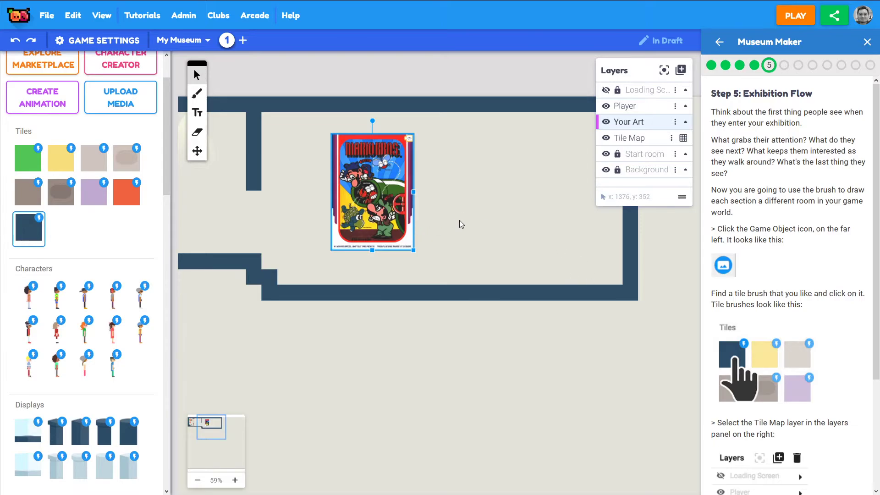
left_click_drag(362, 178, 398, 213)
- Erase the lower tiles of the Mario Bros. room's far wall to make a doorway at floor level
scroll(804, 252, "down", 3)
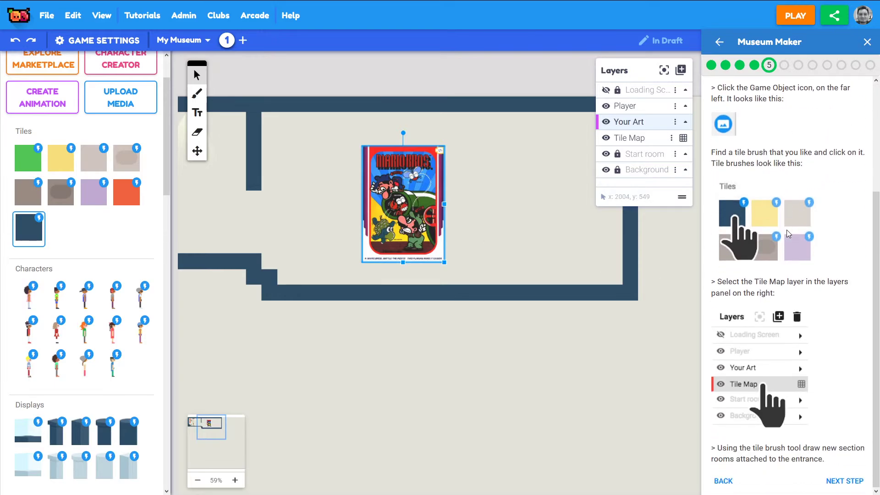
scroll(486, 246, "right", 3)
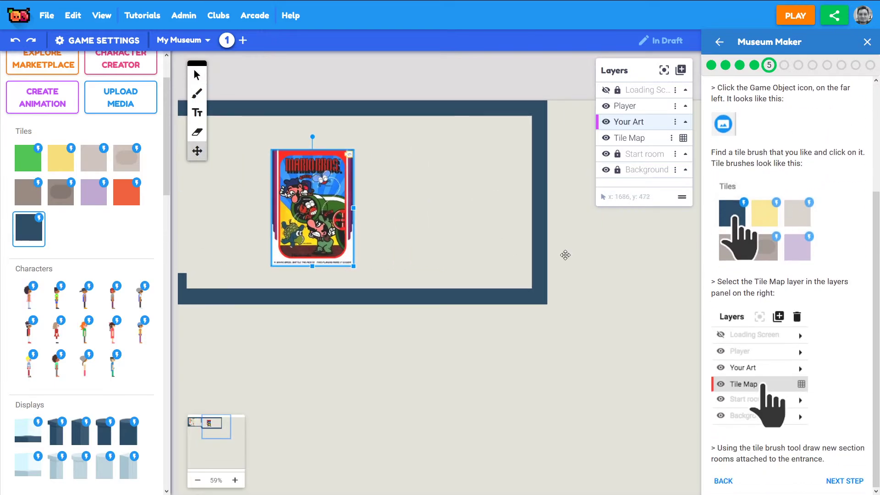
left_click(205, 133)
left_click(537, 255)
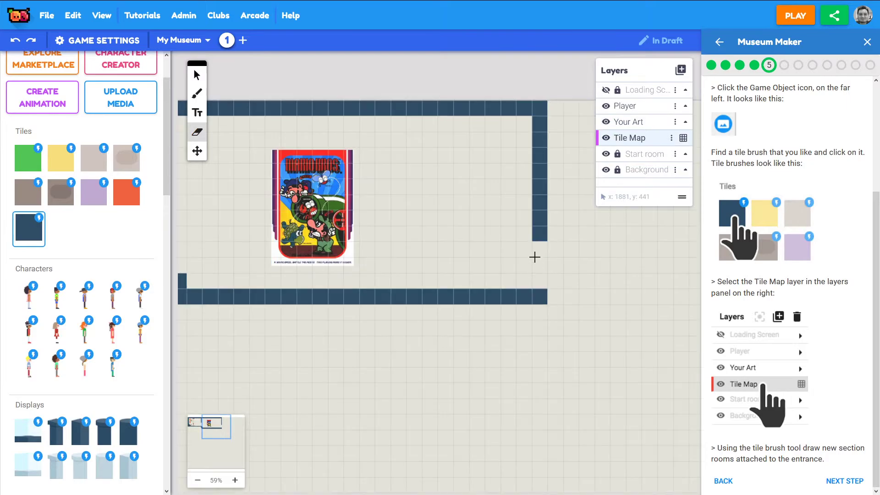
- Paint dark blue floor and ceiling tiles beyond the doorway to lay out the second section room
left_click(203, 154)
left_click_drag(590, 255, 391, 258)
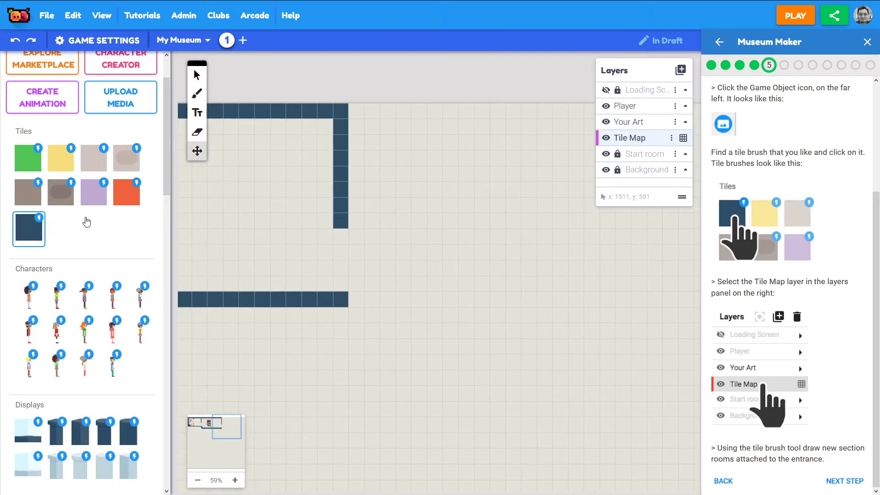
left_click(26, 232)
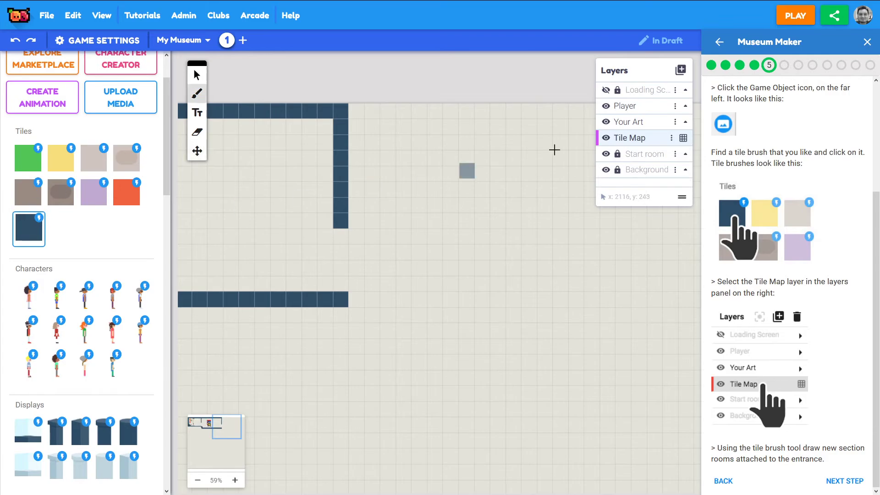
left_click_drag(355, 299, 576, 301)
left_click_drag(371, 118, 538, 120)
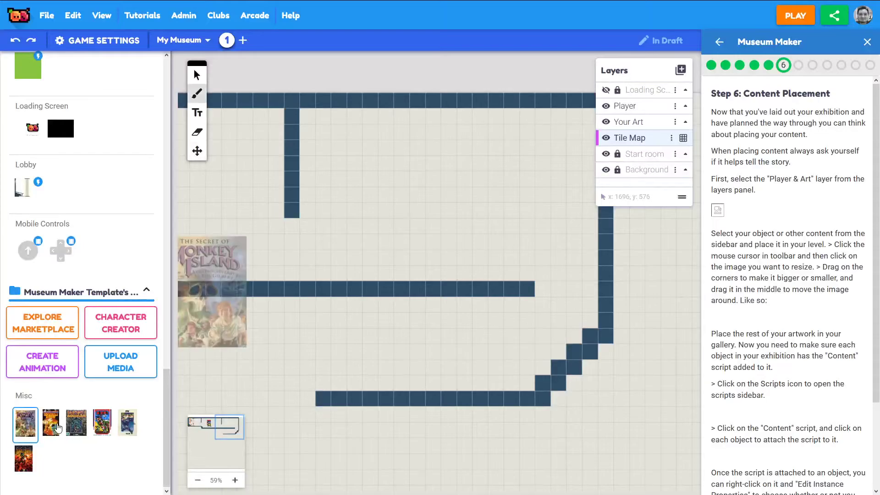
- Try to place the Quest for Glory I cover on the Tile Map layer, and erase the misplaced tile
left_click(75, 424)
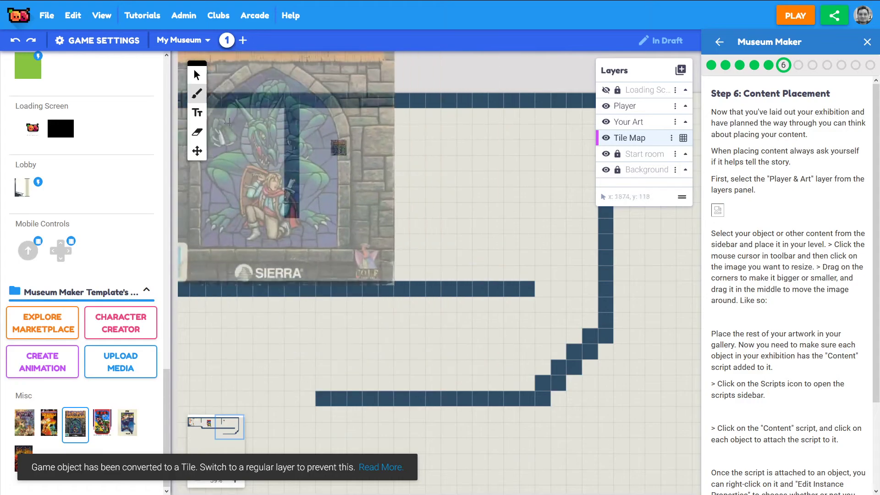
left_click(197, 151)
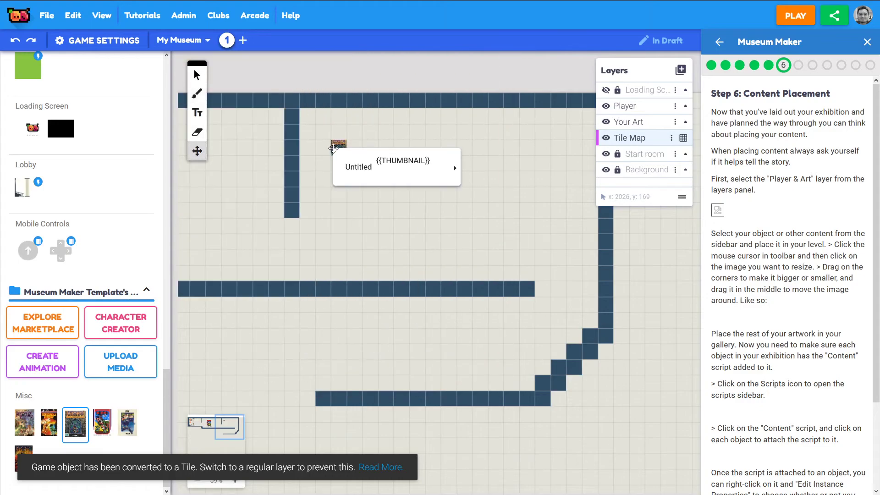
key("e")
left_click(342, 154)
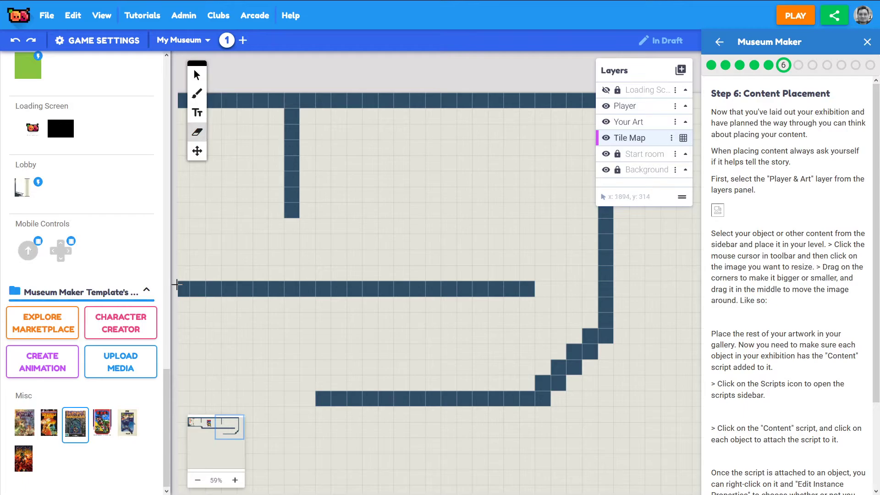
- Place the Quest for Glory I cover on the Your Art layer, shrink it to room height and move it into the second room
left_click(72, 428)
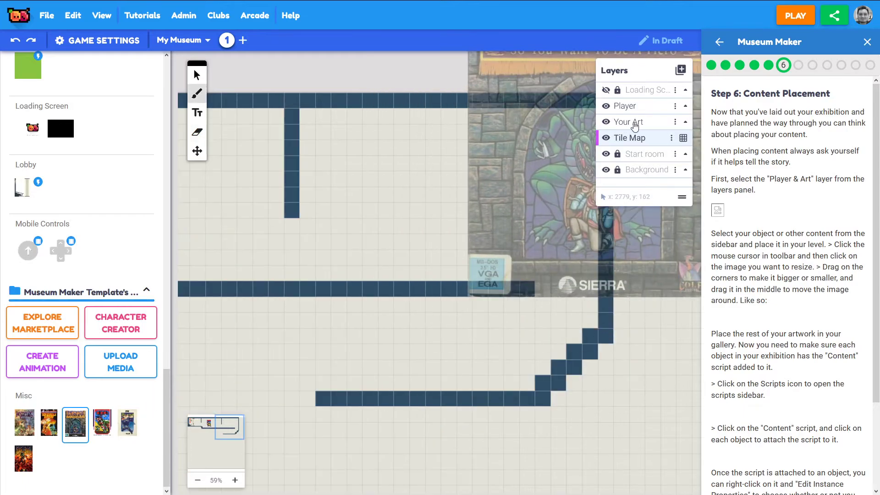
left_click(636, 124)
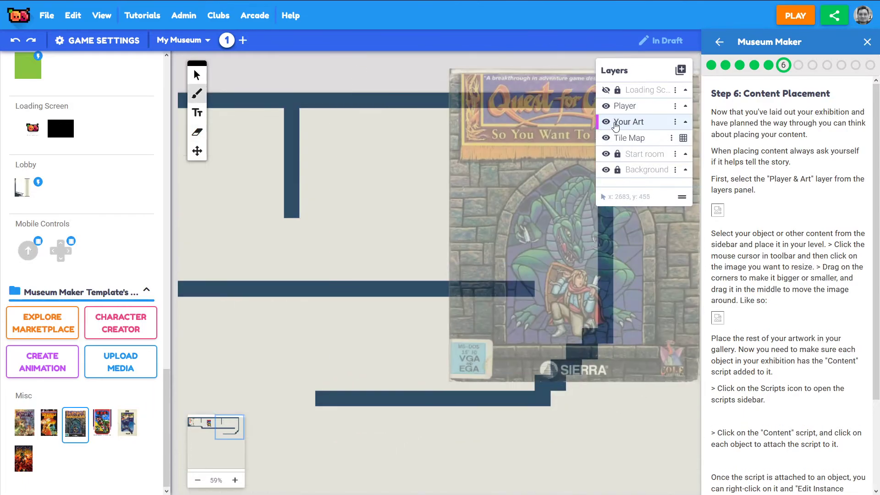
left_click(443, 272)
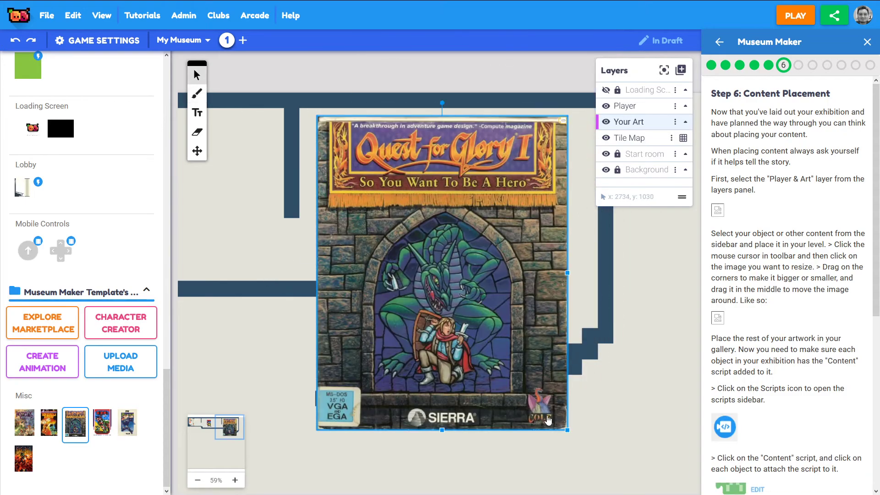
left_click_drag(567, 430, 403, 240)
left_click_drag(373, 198, 472, 212)
- Read through the Step 6: Content Placement instructions and look over the Mario Bros. and Quest for Glory I rooms
left_click(196, 152)
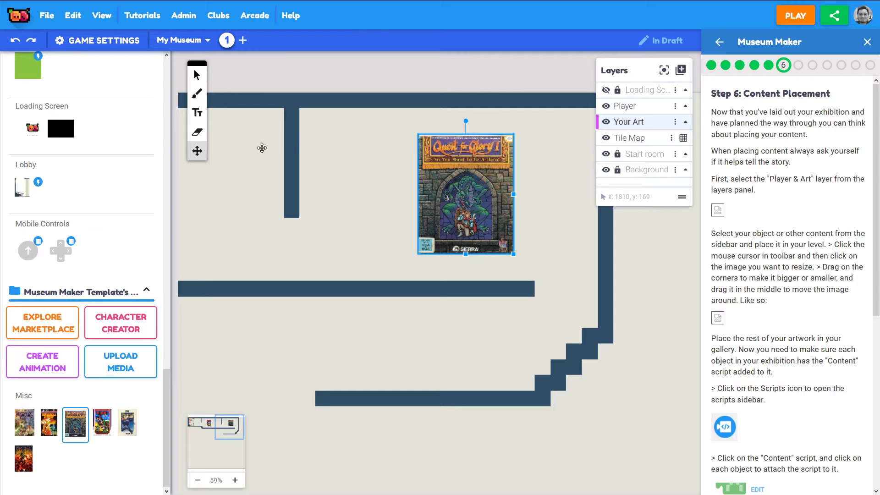
left_click_drag(319, 218, 522, 219)
scroll(734, 207, "down", 3)
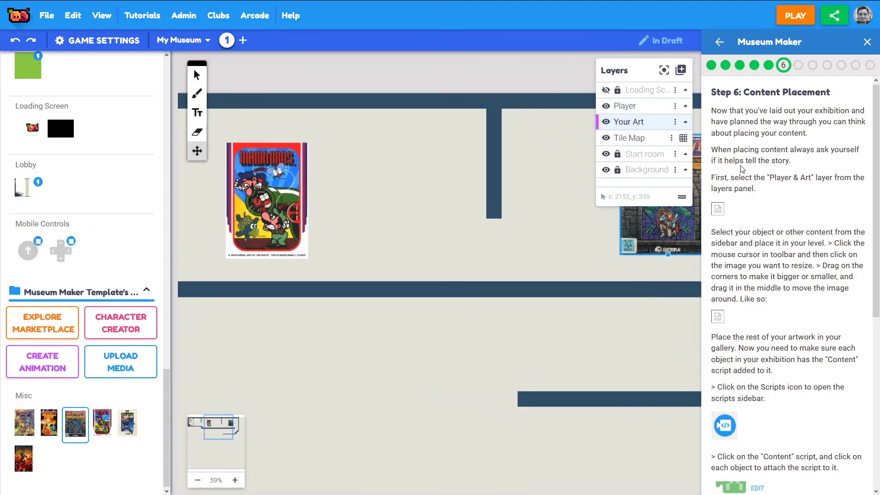
left_click_drag(512, 197, 408, 176)
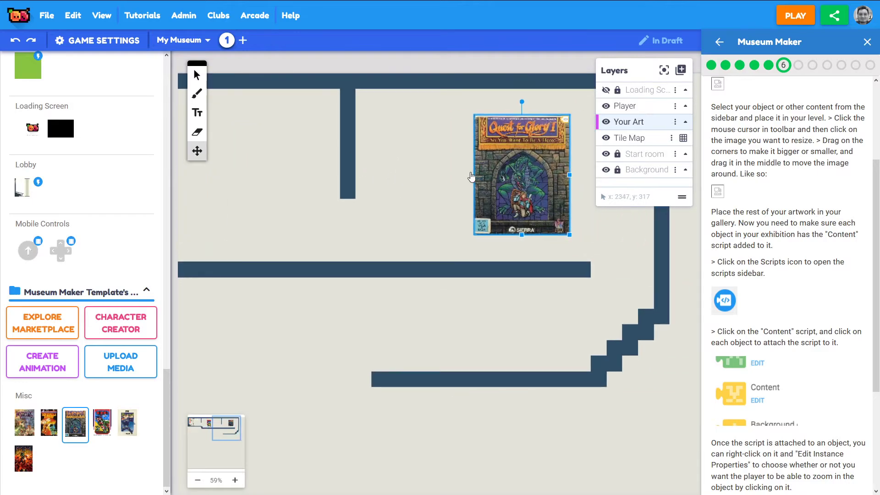
scroll(780, 164, "down", 3)
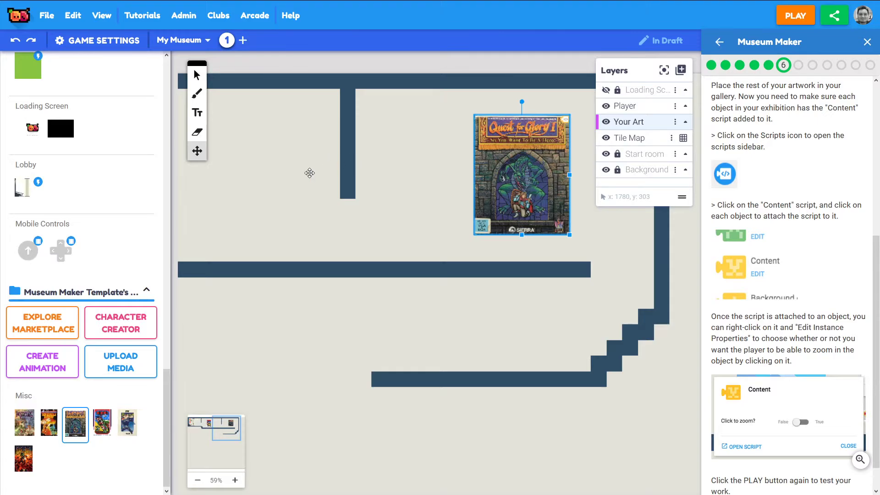
left_click_drag(310, 173, 429, 174)
left_click_drag(355, 180, 407, 178)
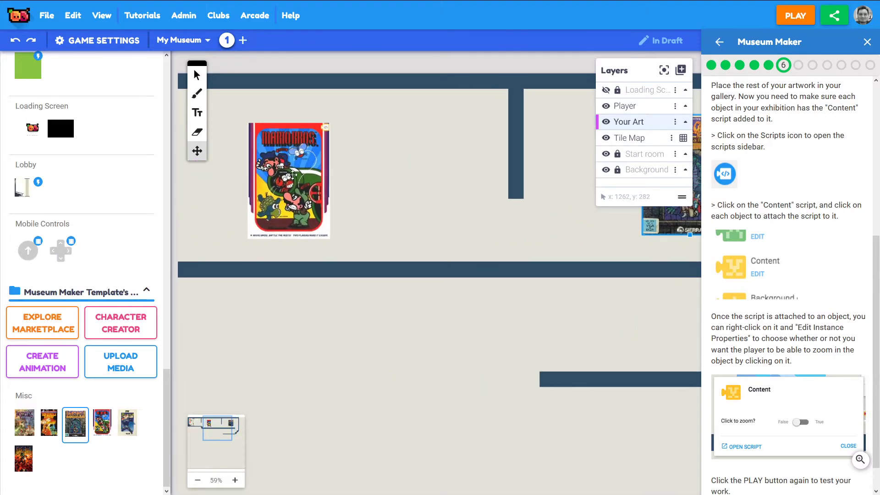
left_click_drag(493, 168, 317, 181)
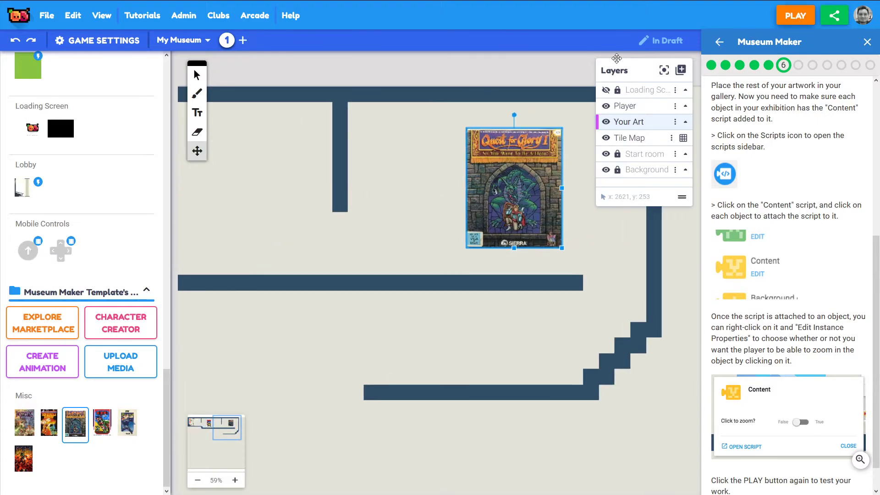
- Play-test the museum by walking the character from the start room to the Mario Bros. cover, and close the preview
left_click(804, 20)
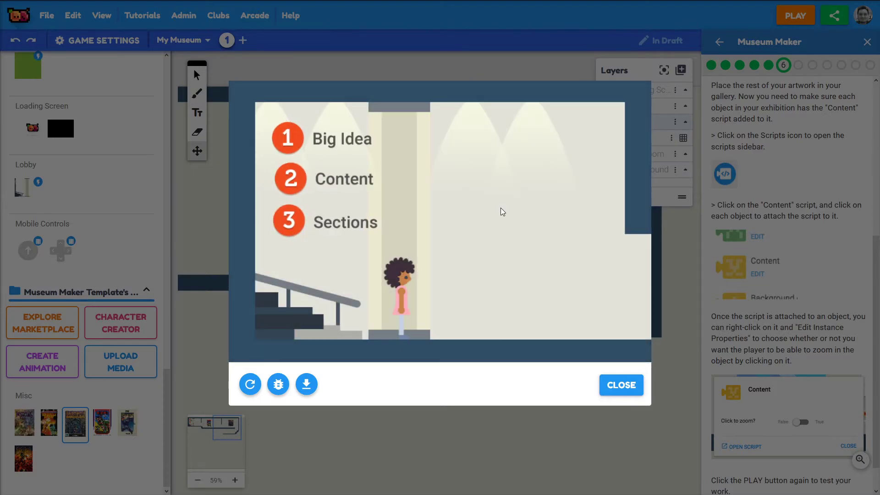
key("Right")
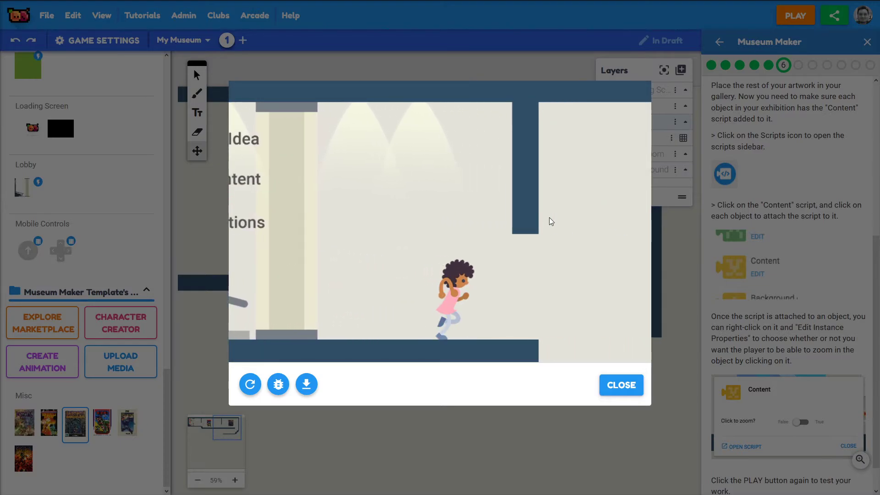
key("Right")
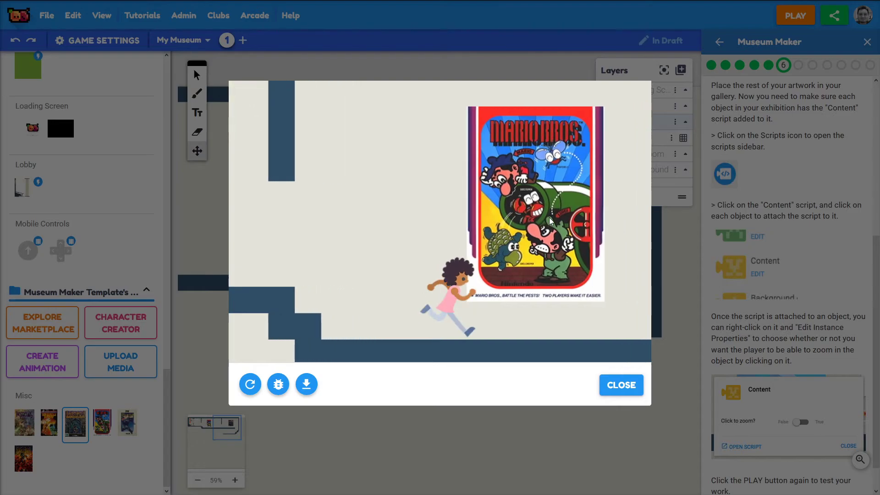
key("Left")
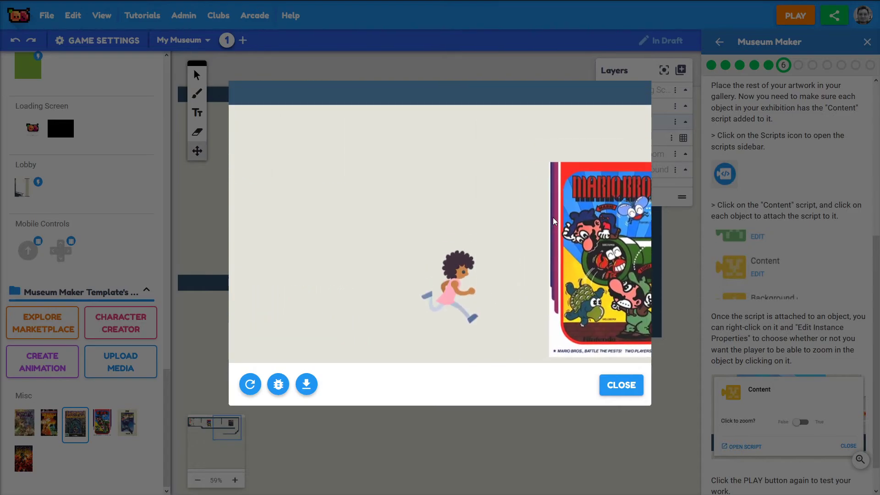
key("Right")
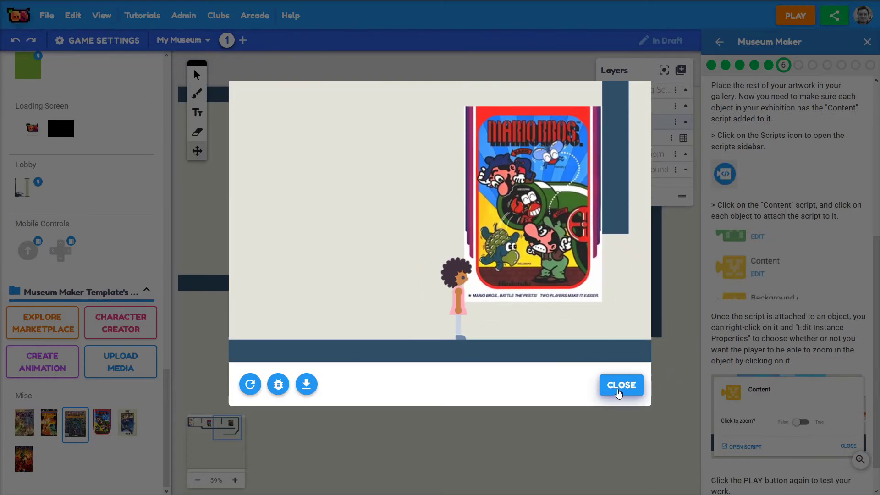
left_click(621, 385)
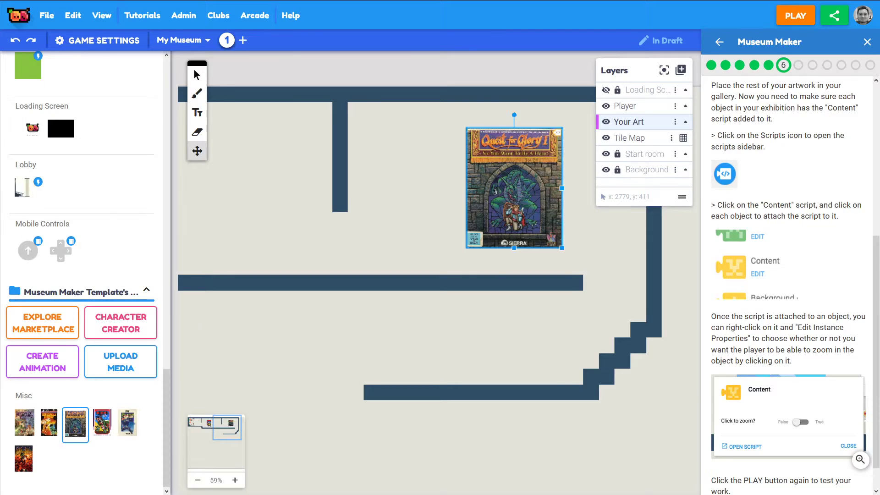
- Attach the Content script to the Quest for Glory I cover and the Mario Bros. cover
scroll(114, 183, "up", 15)
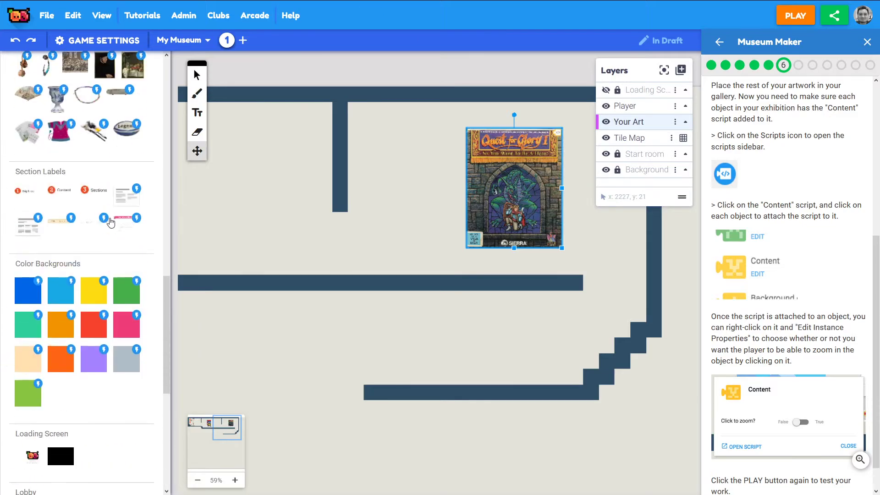
left_click(78, 69)
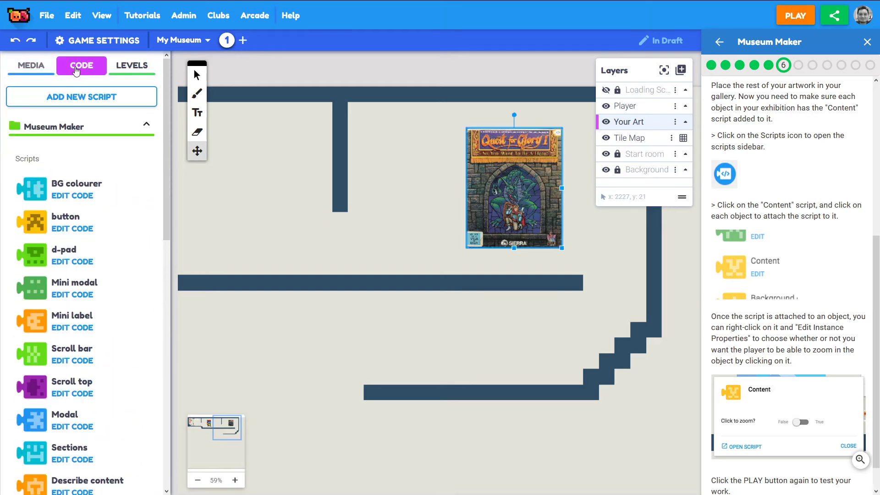
scroll(88, 197, "down", 2)
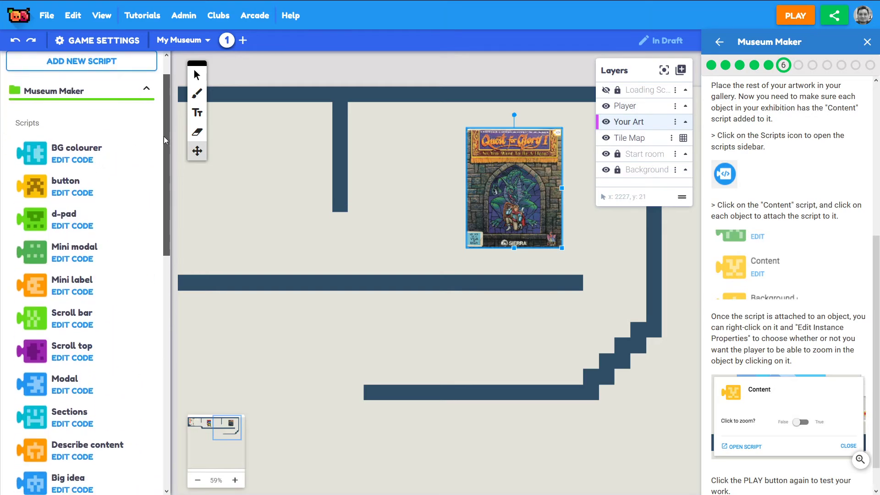
left_click_drag(170, 117, 140, 321)
left_click(29, 384)
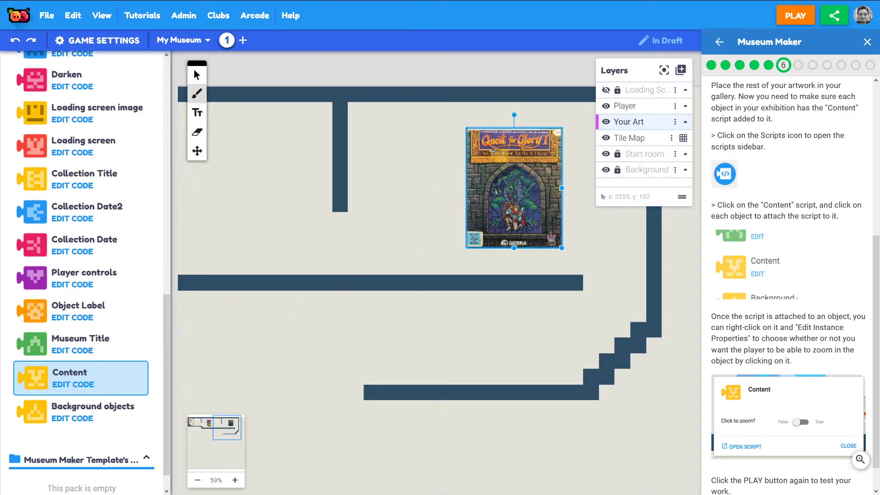
left_click(508, 171)
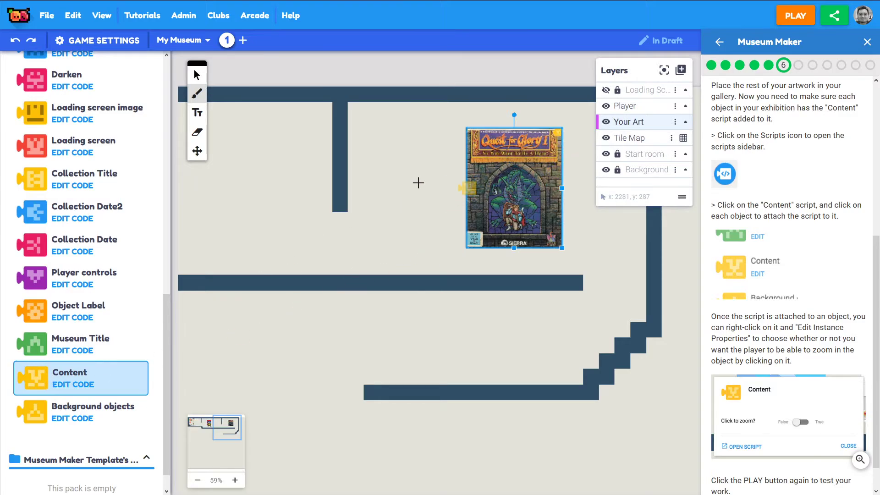
left_click_drag(231, 200, 349, 208)
left_click_drag(298, 206, 395, 206)
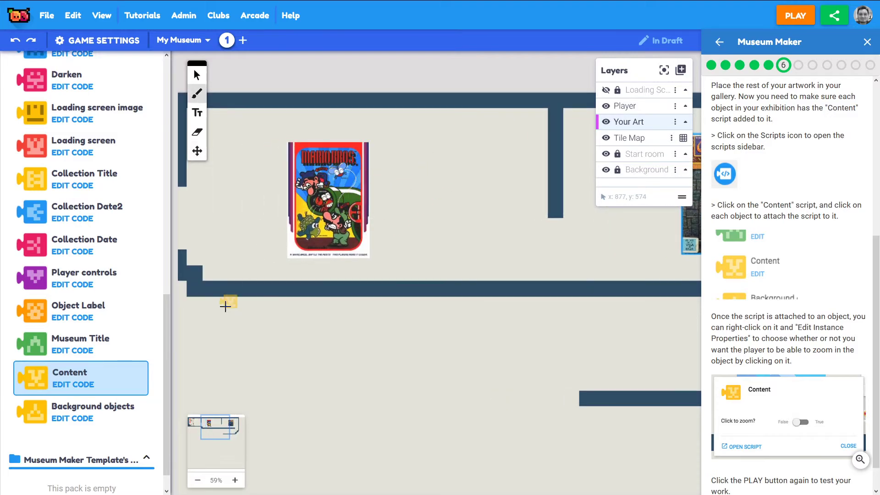
left_click(355, 192)
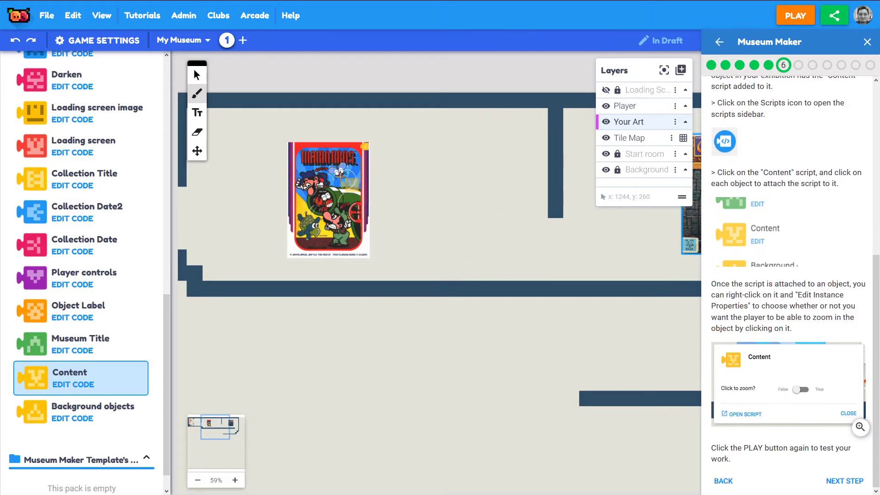
- Set Click to zoom to True in the Mario Bros. cover's Content instance properties
right_click(356, 197)
left_click(503, 190)
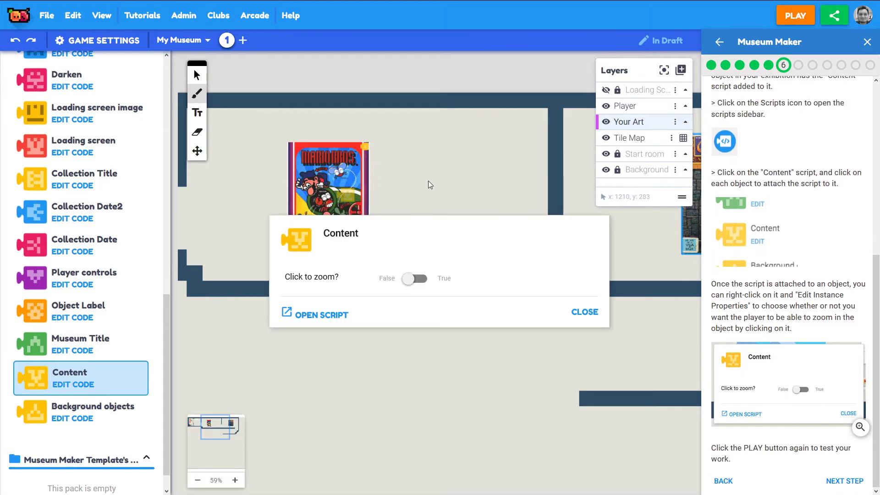
left_click(422, 285)
left_click(430, 284)
left_click(584, 313)
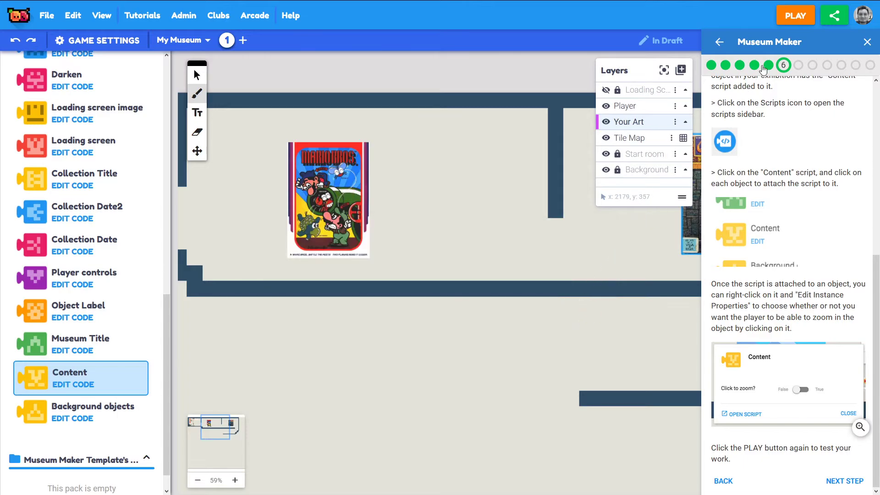
- Play-test the museum again, walk to the Mario Bros. cover and try zooming in and out of it
left_click(792, 21)
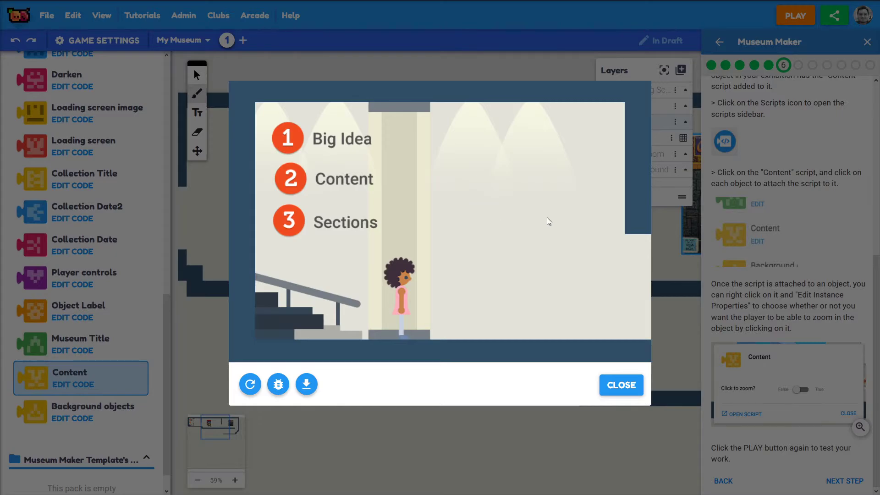
key("Right")
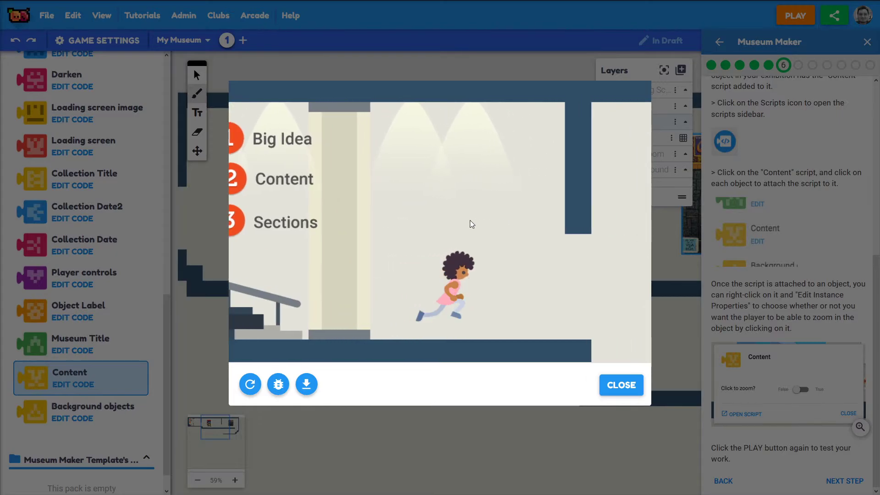
key("Up")
left_click(469, 220)
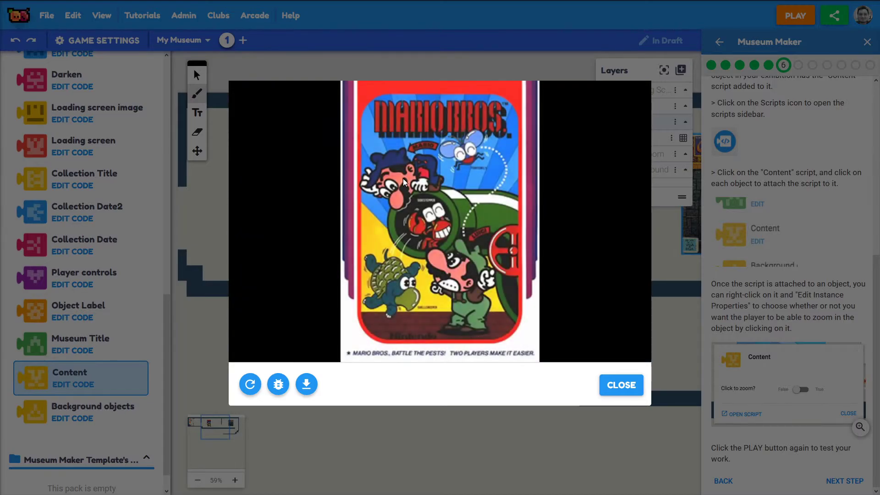
left_click(404, 177)
left_click(512, 199)
left_click(472, 198)
- Walk the character on into the second room to check the Quest for Glory I cover, and close the preview
key("Right")
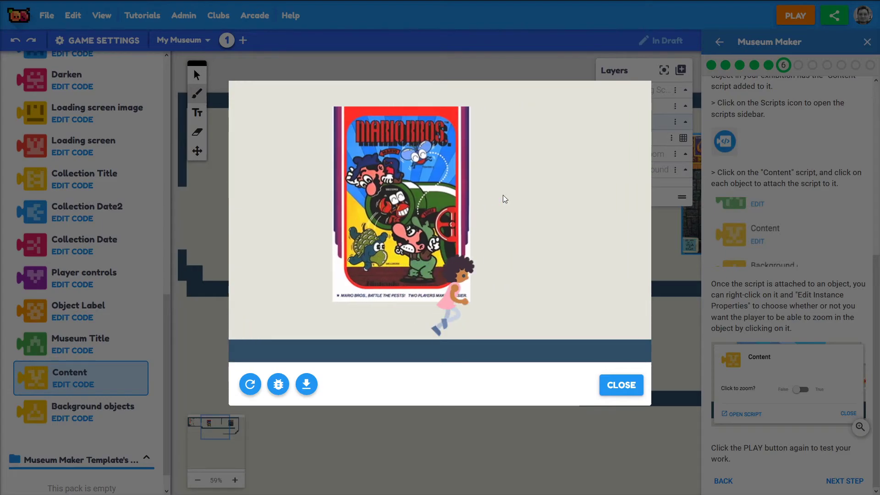
key("Right")
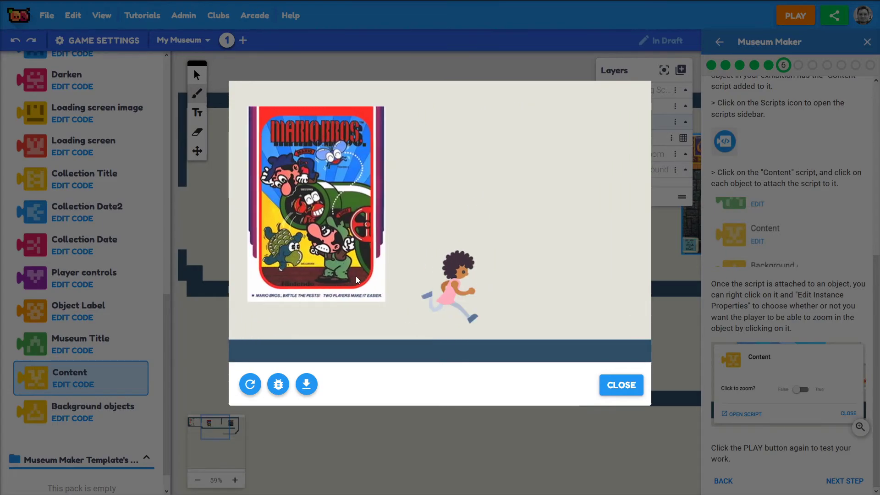
key("Right")
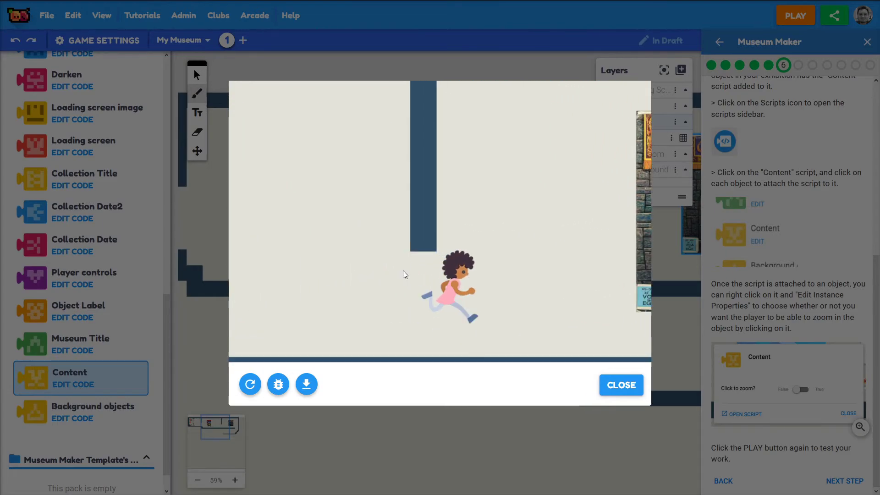
key("Right")
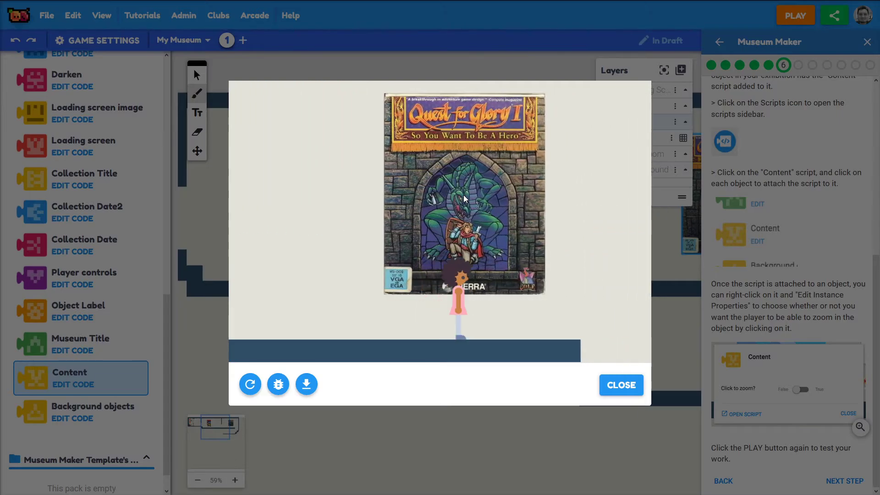
key("Left")
key("Right")
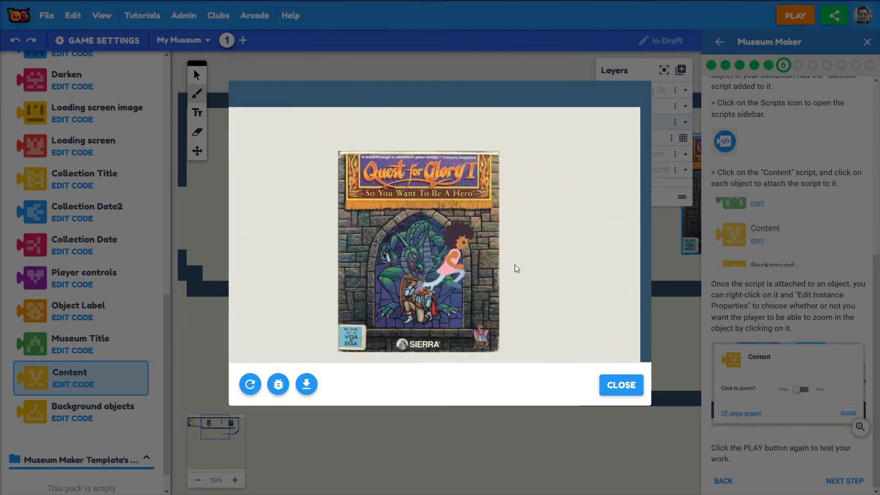
key("Left")
key("Right")
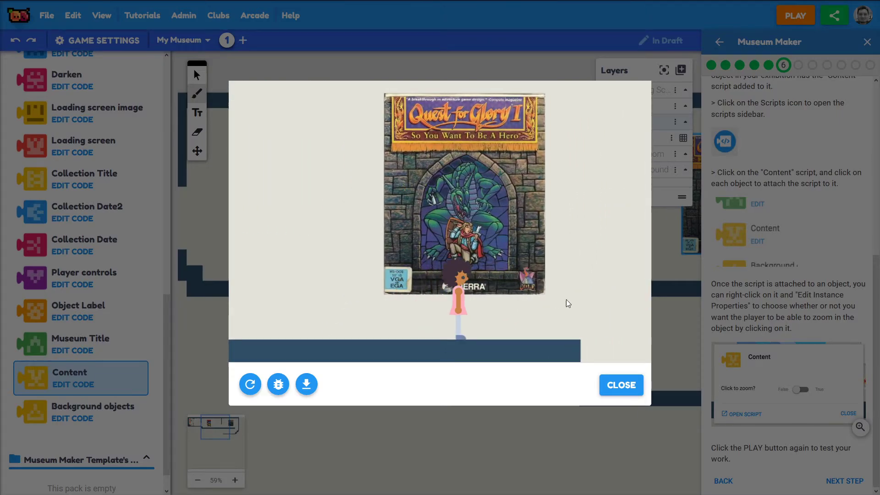
left_click(621, 385)
- Save the museum project and advance the tutorial to Step 7: Introduction Label
left_click(197, 151)
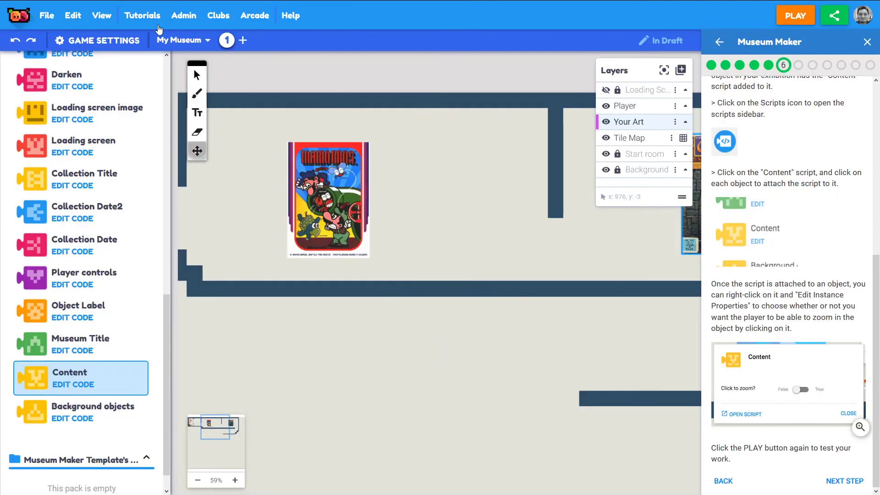
left_click(46, 16)
left_click(89, 86)
left_click_drag(471, 179, 500, 194)
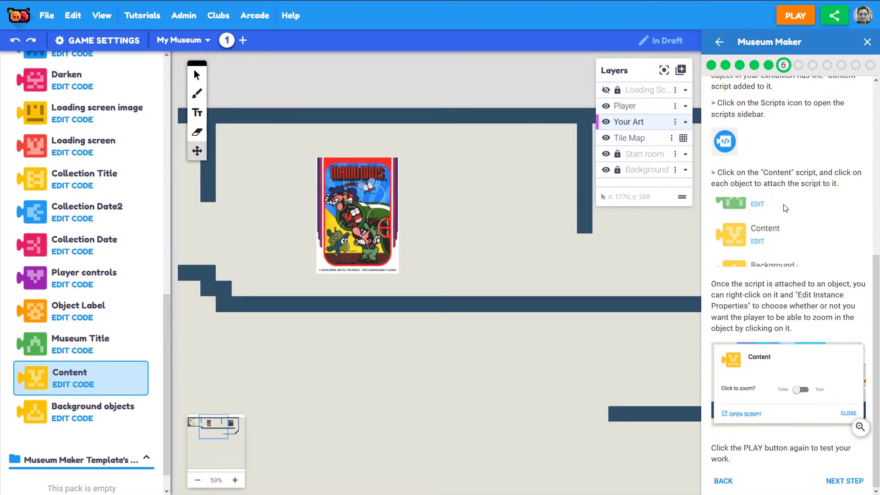
left_click(841, 482)
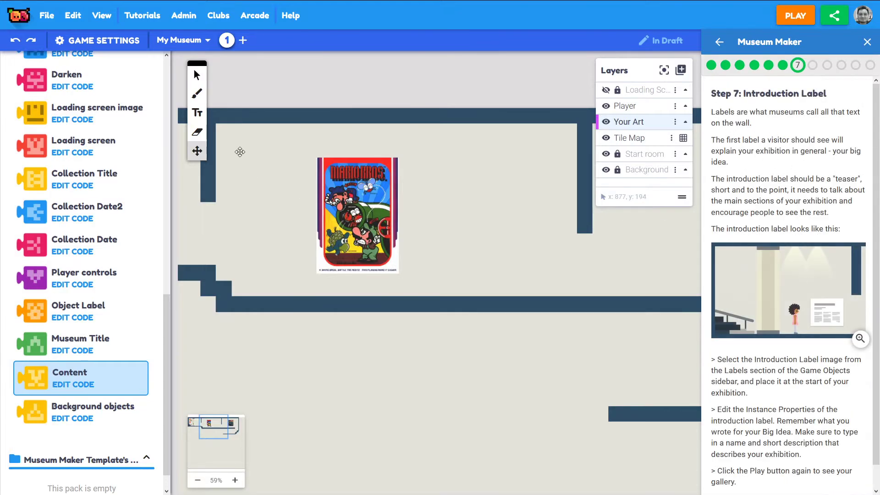
- Place the introduction label from the Section Labels media on the start room wall, between the character and the doorway
left_click(197, 151)
left_click_drag(192, 196, 377, 214)
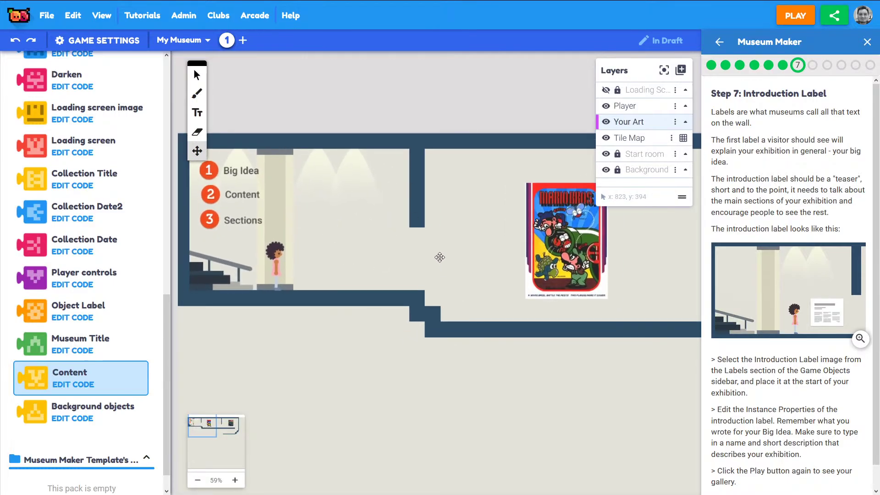
scroll(31, 93, "up", 3)
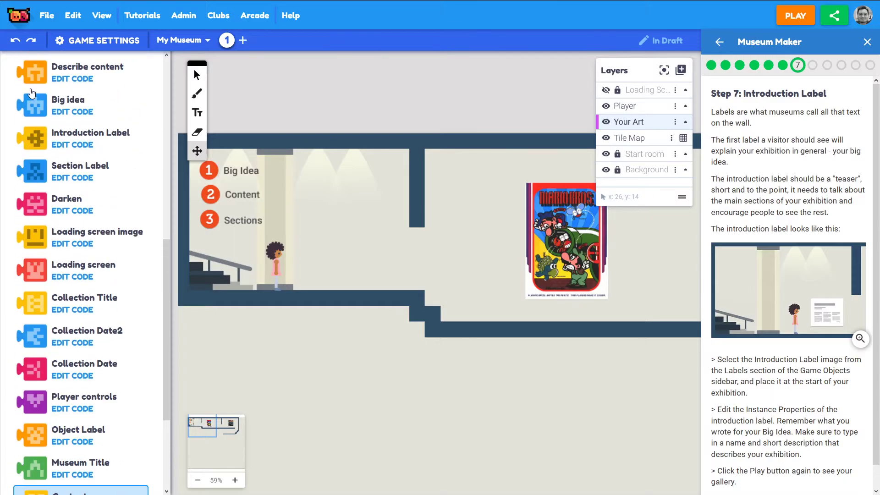
scroll(31, 93, "up", 10)
left_click(30, 65)
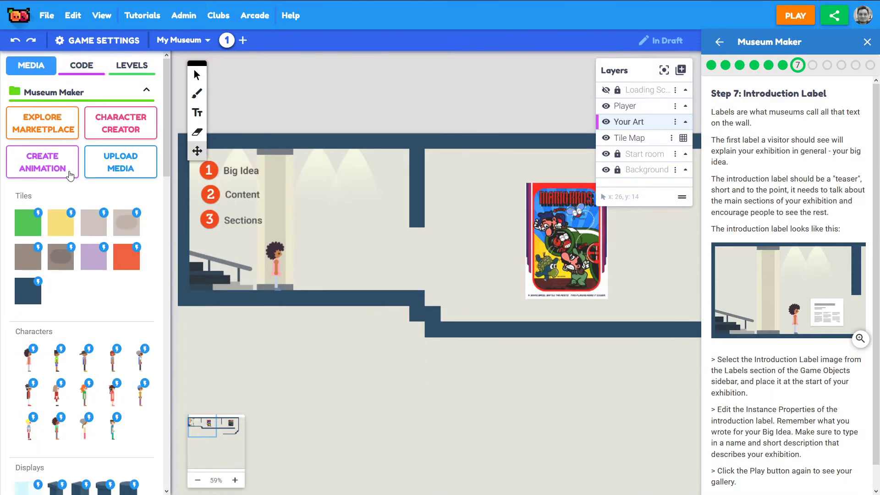
scroll(69, 176, "down", 15)
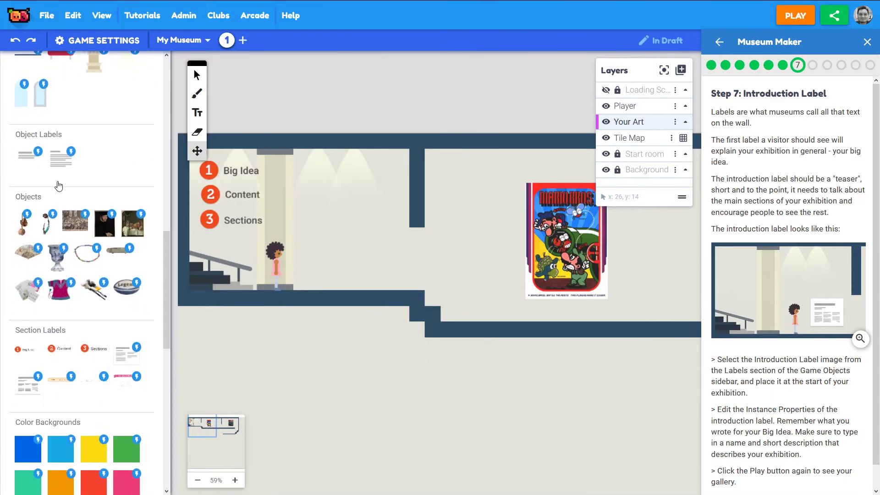
scroll(59, 168, "down", 7)
scroll(41, 168, "up", 4)
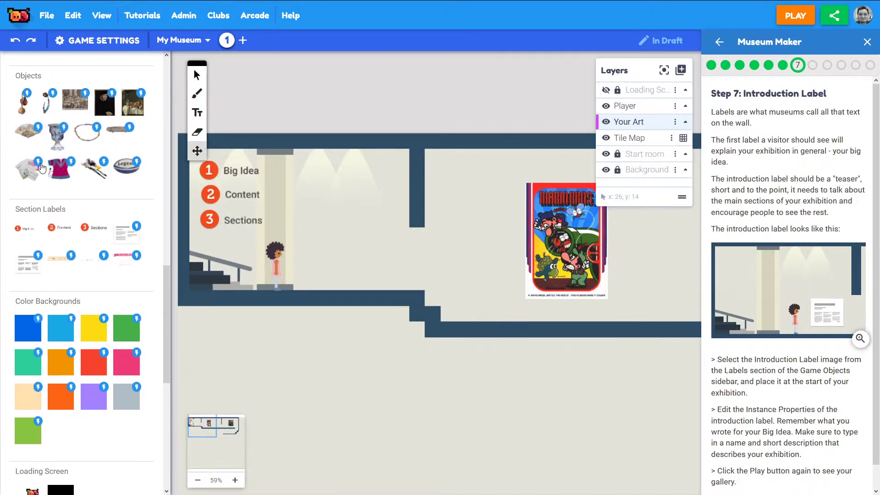
scroll(48, 212, "down", 2)
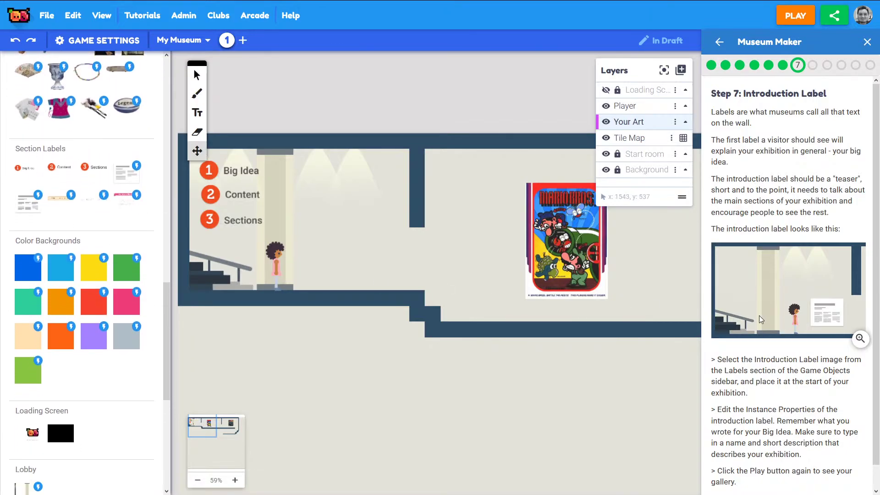
left_click(30, 206)
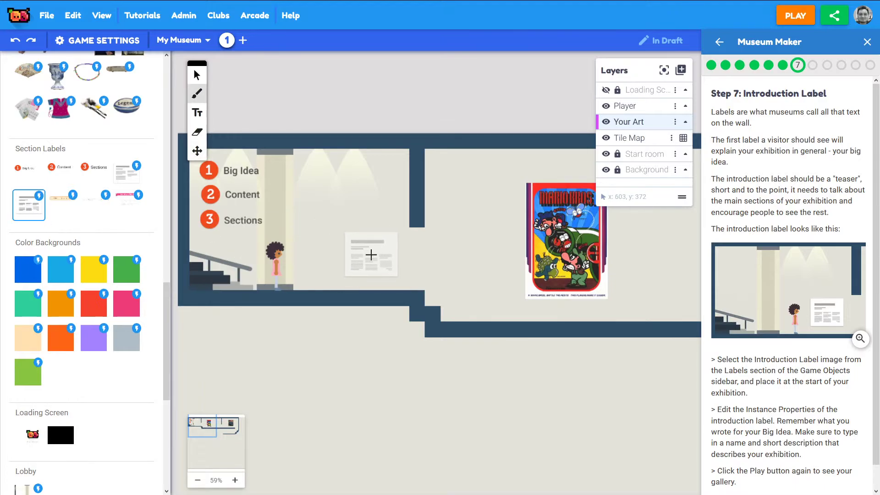
left_click(374, 254)
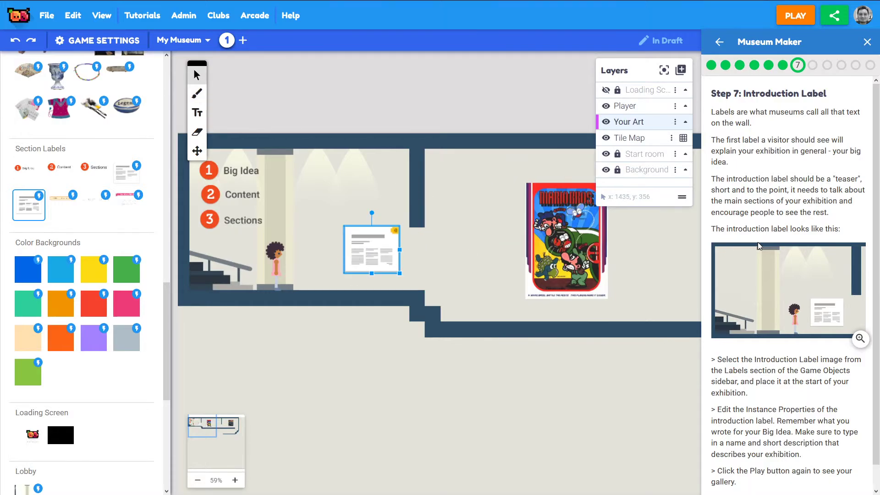
- Open the introduction label's object behavior and set the name of the exhibit to "Retro Video Games!"
right_click(370, 242)
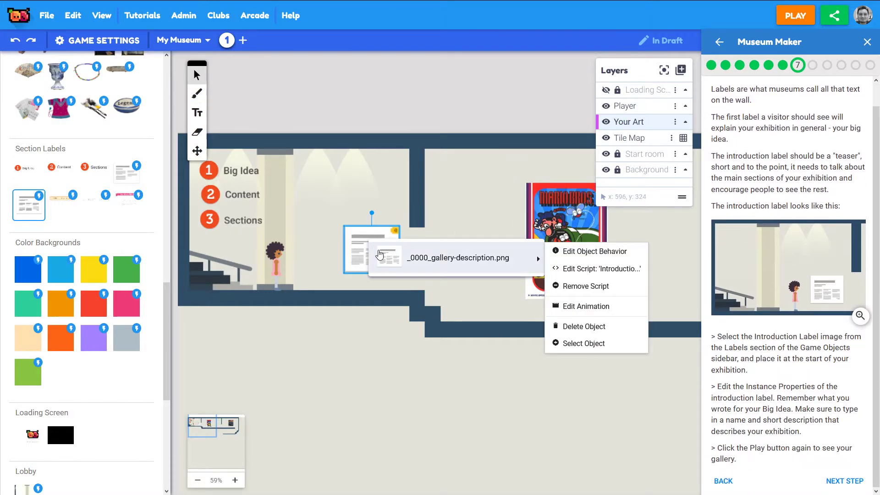
left_click(581, 252)
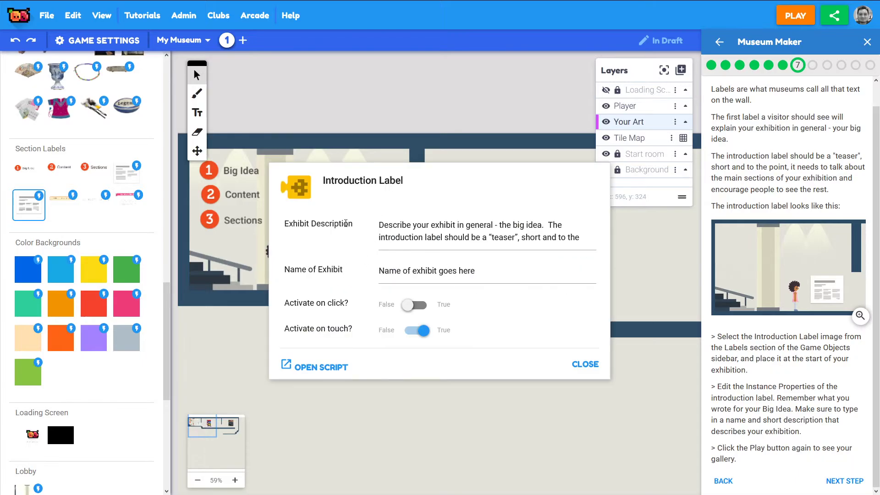
triple_click(573, 236)
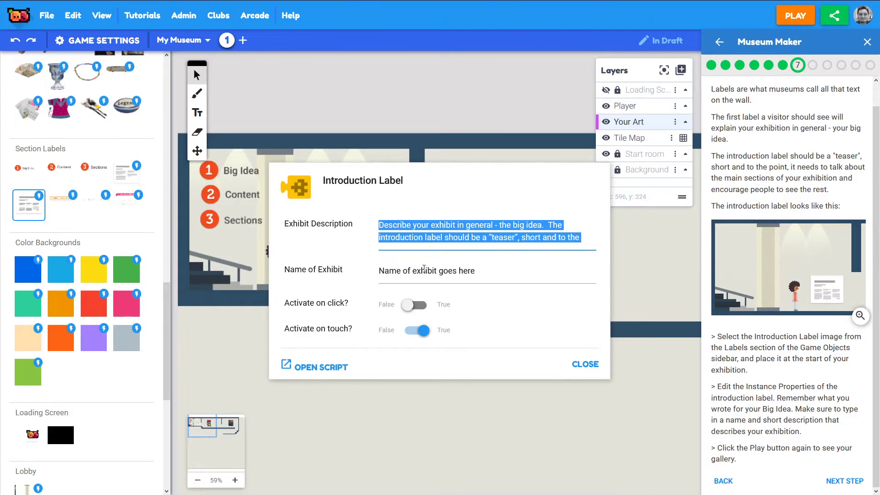
double_click(424, 269)
key("ctrl+a")
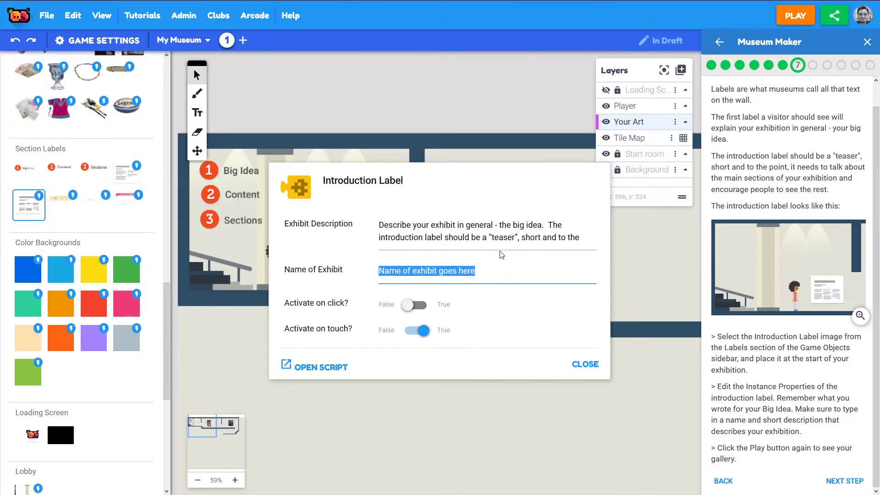
type("Retro")
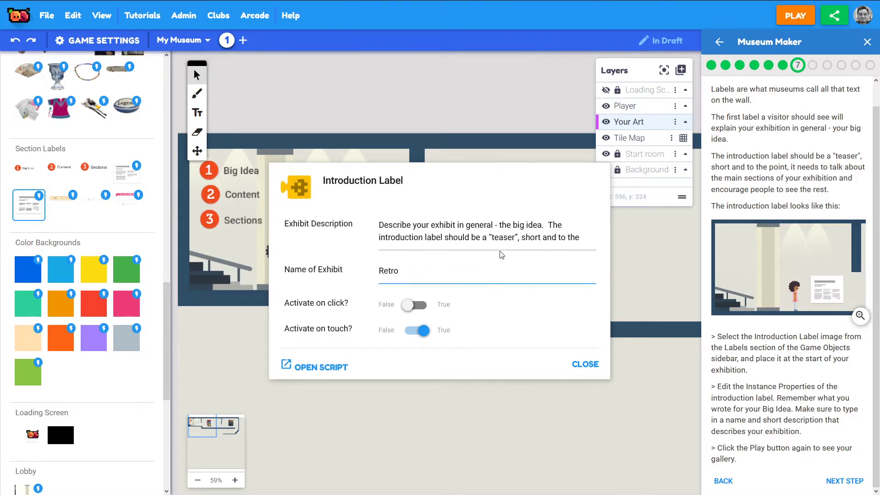
type(" Video Games!")
- Replace the exhibit description with "Explore video games from the 80s and 90s!" and close the label's properties
triple_click(414, 234)
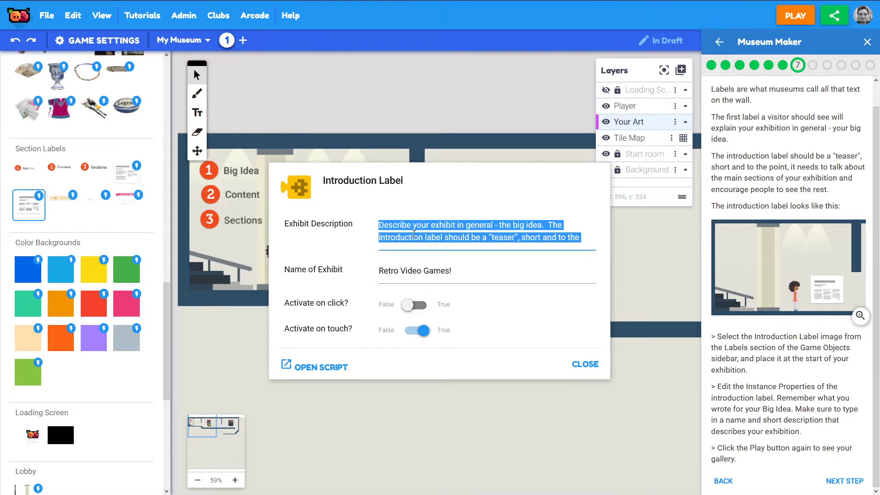
type("Explore video")
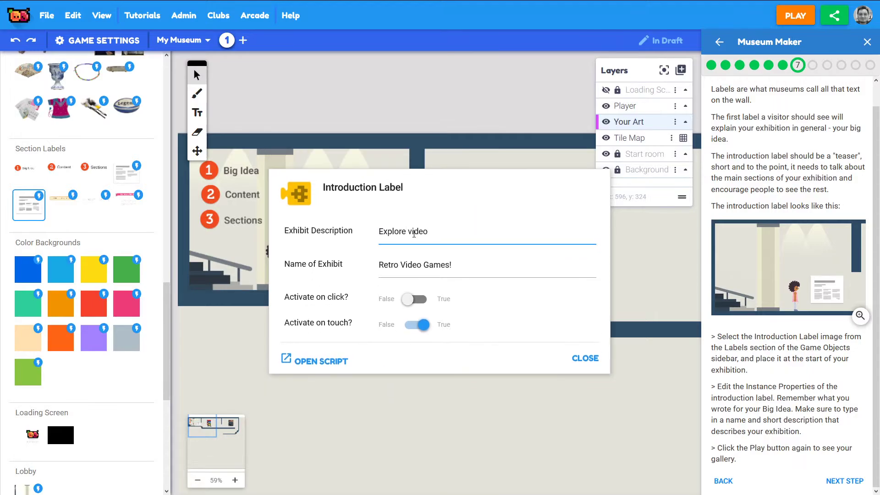
type(" games from the 80s and 90s!")
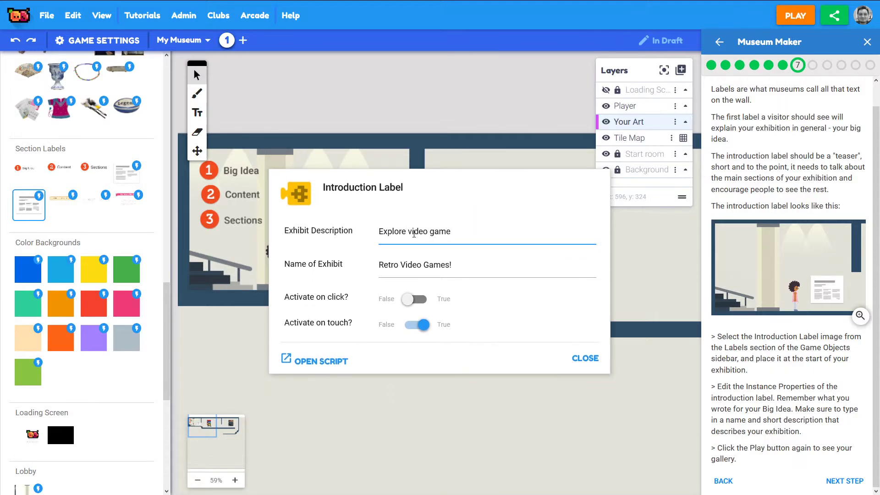
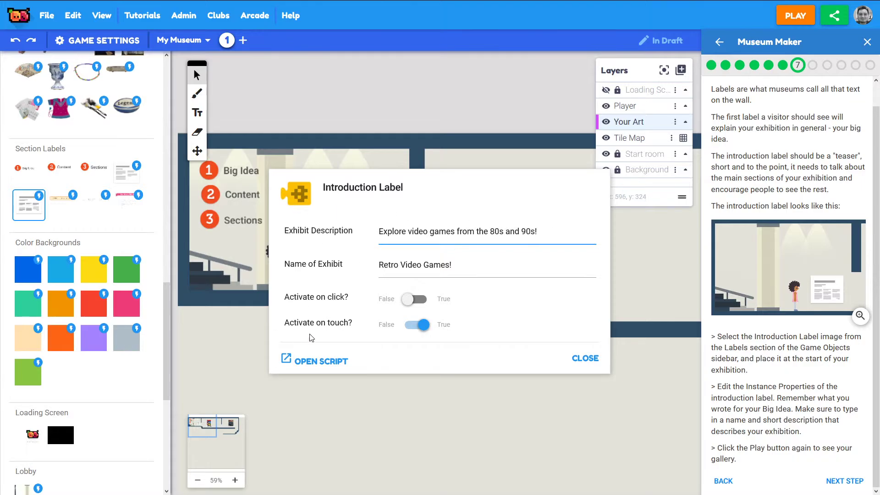
left_click(586, 359)
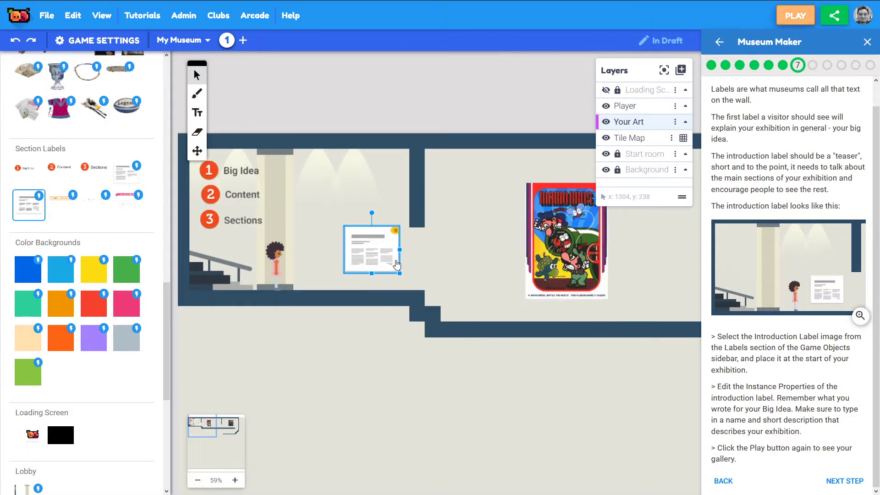
- Play-test the museum, walk the character to the introduction label to read its text, and dismiss the text
left_click(795, 15)
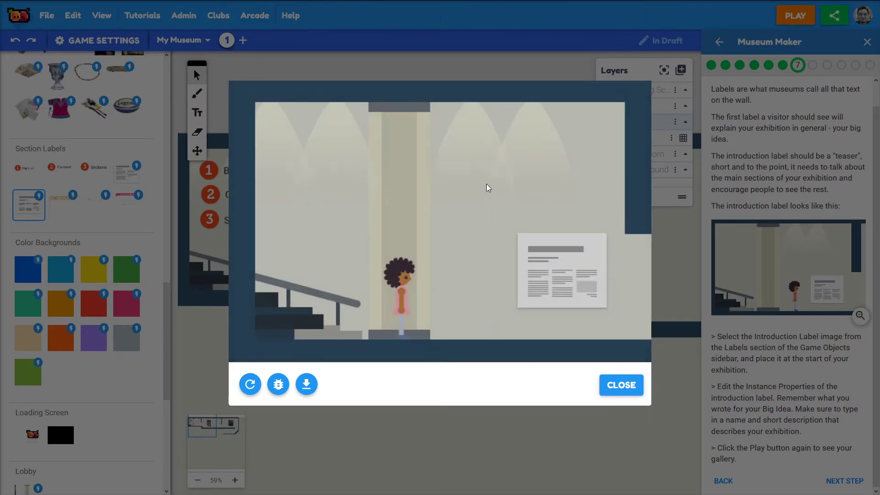
key("Right")
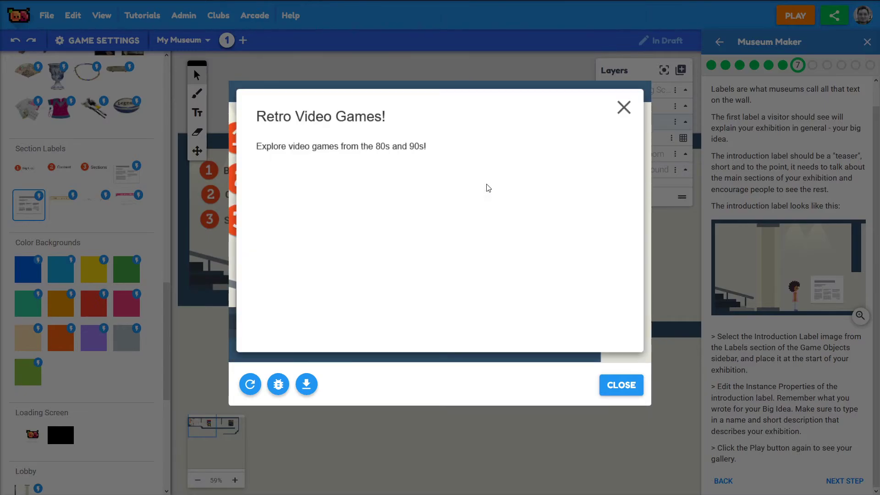
key("Left")
key("Right")
key("Left")
key("Up")
key("Right")
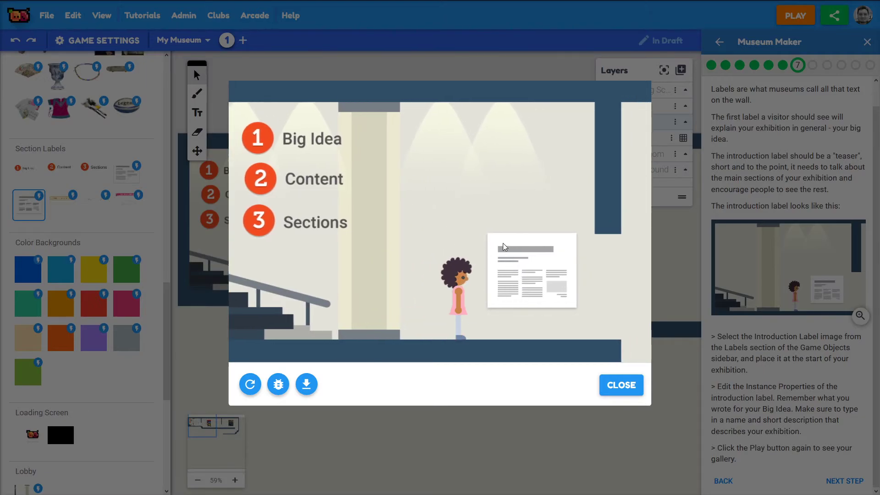
- Walk the character past the introduction label to the Mario Bros. cover, and close the preview
key("Right")
key("Right")
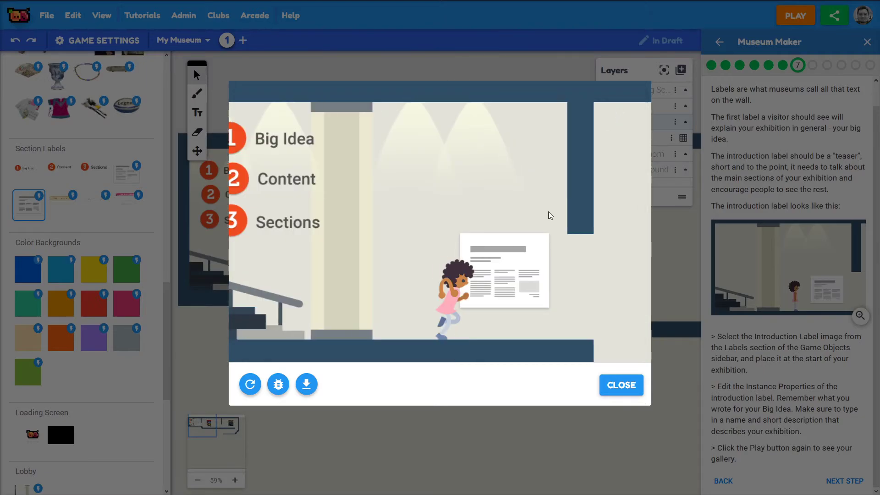
key("Right")
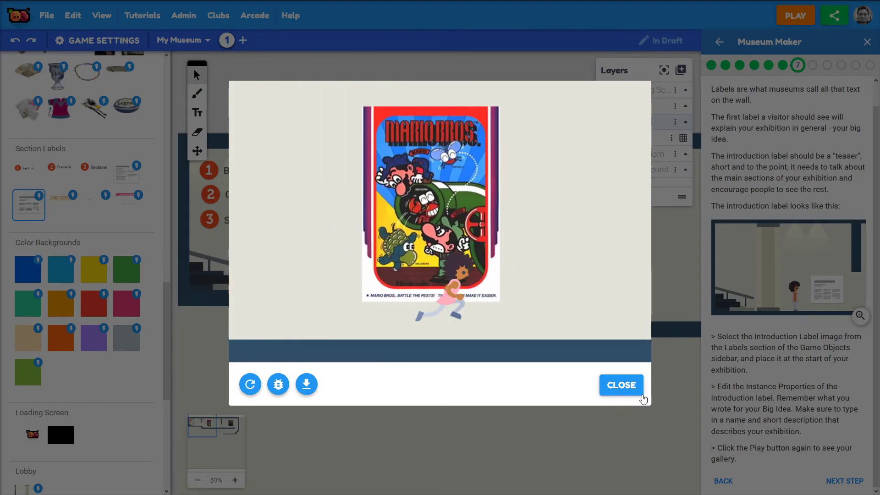
left_click(622, 385)
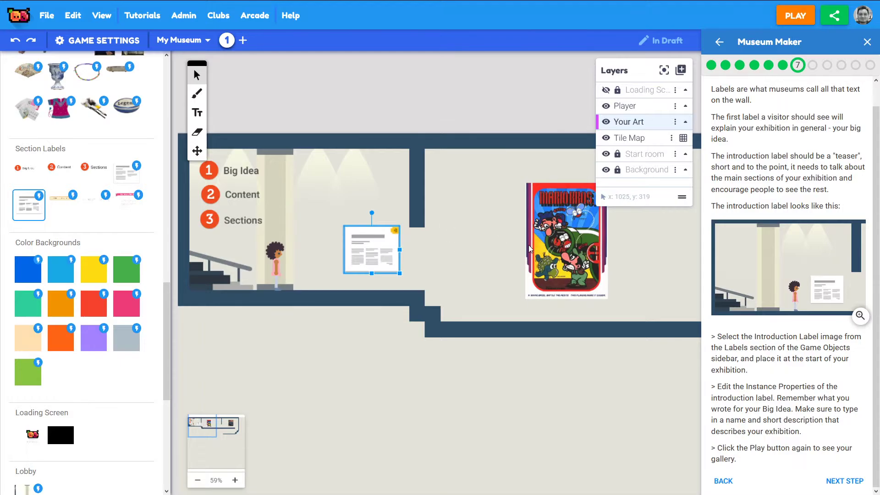
- Advance the Museum Maker tutorial to Step 8: Section Labels
left_click(197, 151)
left_click_drag(515, 232, 365, 232)
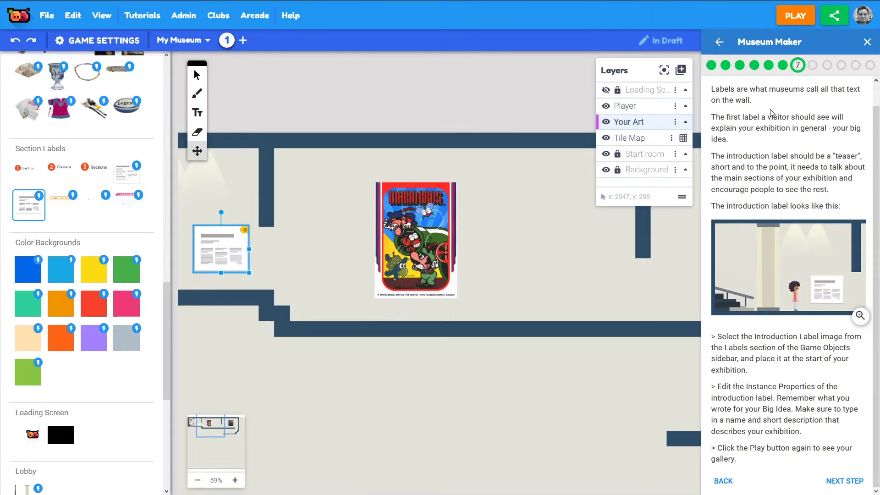
left_click_drag(545, 185, 468, 175)
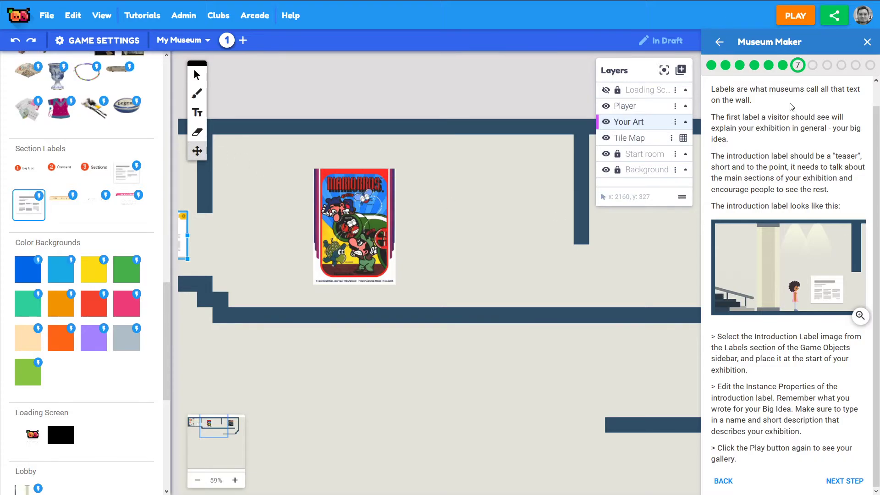
left_click(845, 481)
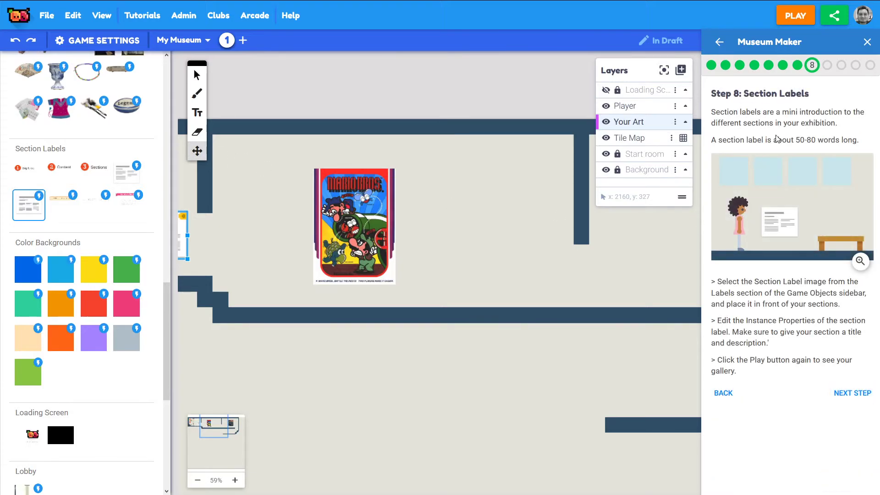
- Place the section label from the Section Labels media just left of the Mario Bros. cover, near its lower edge
left_click_drag(244, 170, 293, 160)
scroll(87, 257, "up", 3)
scroll(46, 183, "down", 5)
scroll(55, 138, "up", 2)
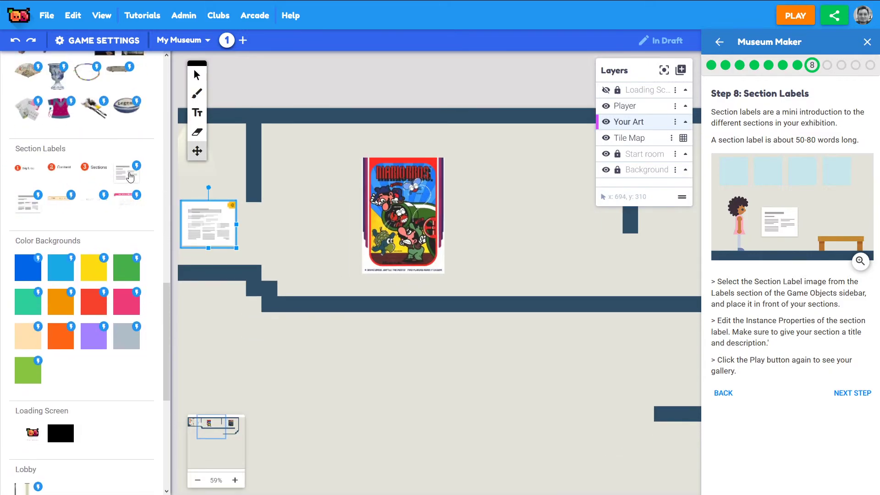
left_click(134, 172)
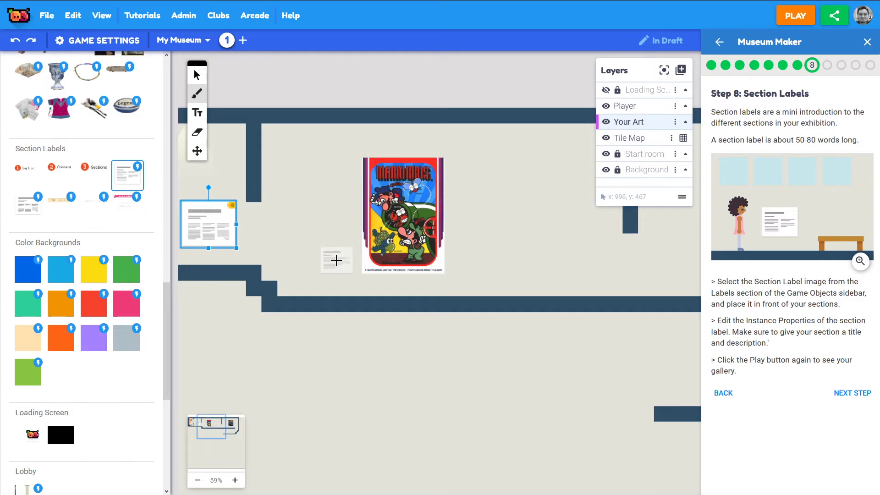
left_click(336, 260)
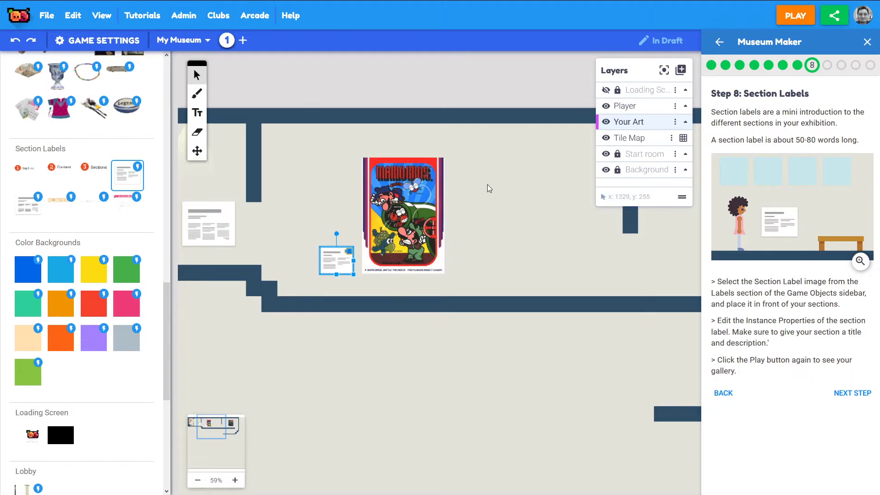
- Search the web for "mario bros", copy the opening paragraph of the game's Wikipedia article, and return to the Gamefroot editor
mouse_move(283, 2)
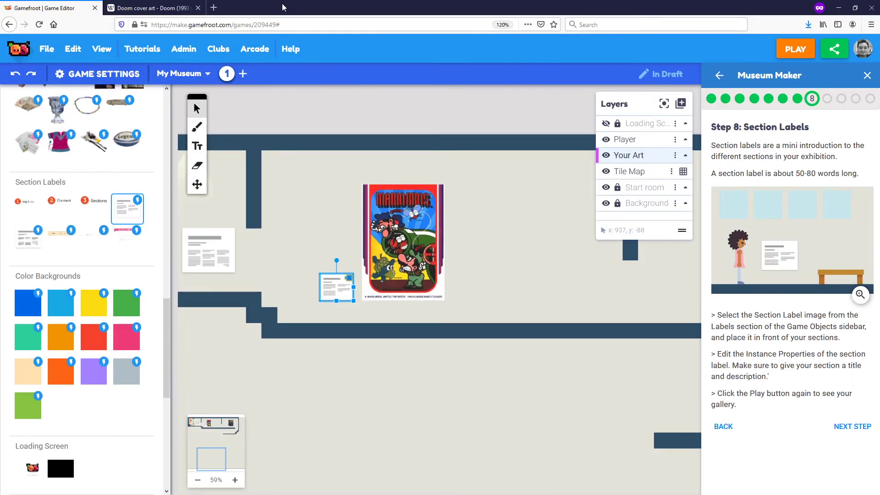
left_click(193, 8)
left_click(222, 25)
type("ma")
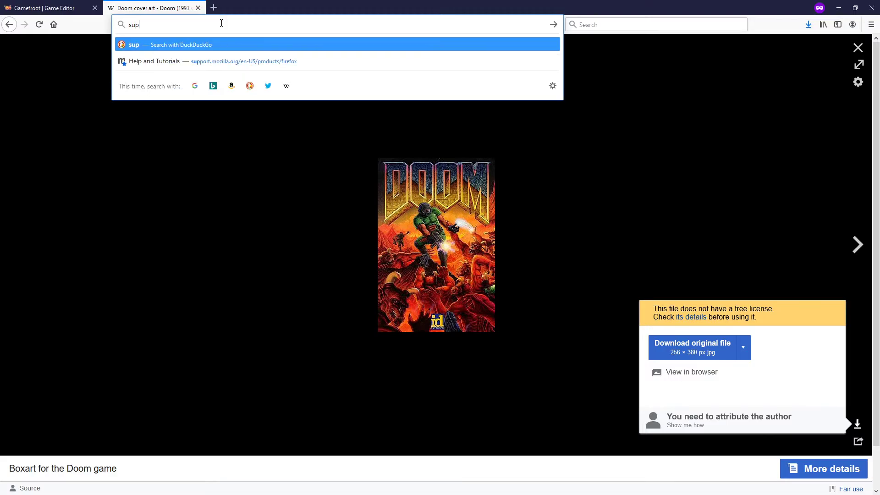
type("rio bros")
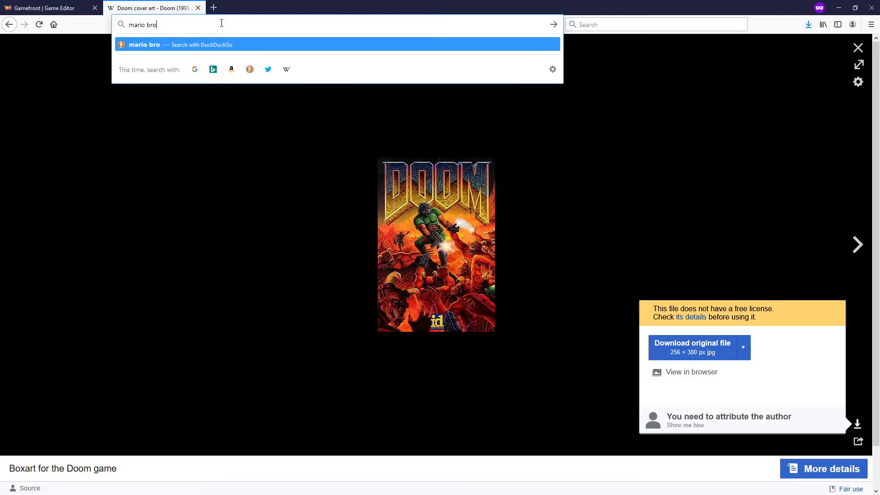
key("Return")
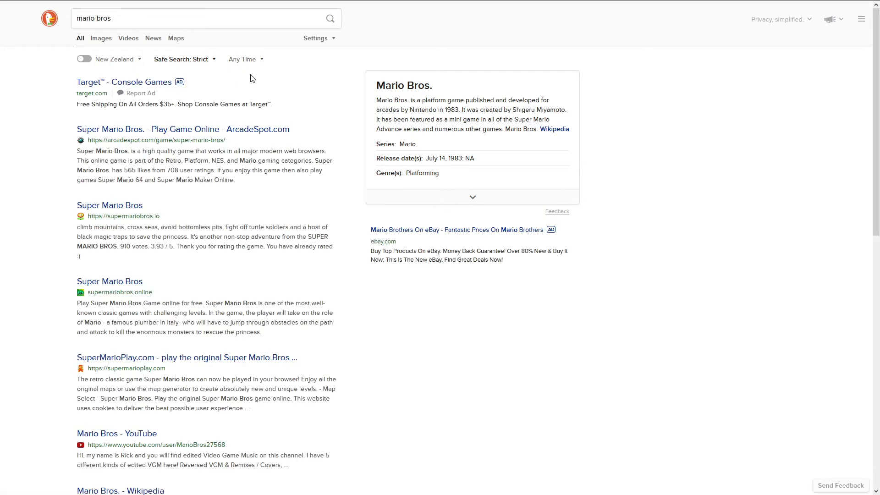
left_click(554, 129)
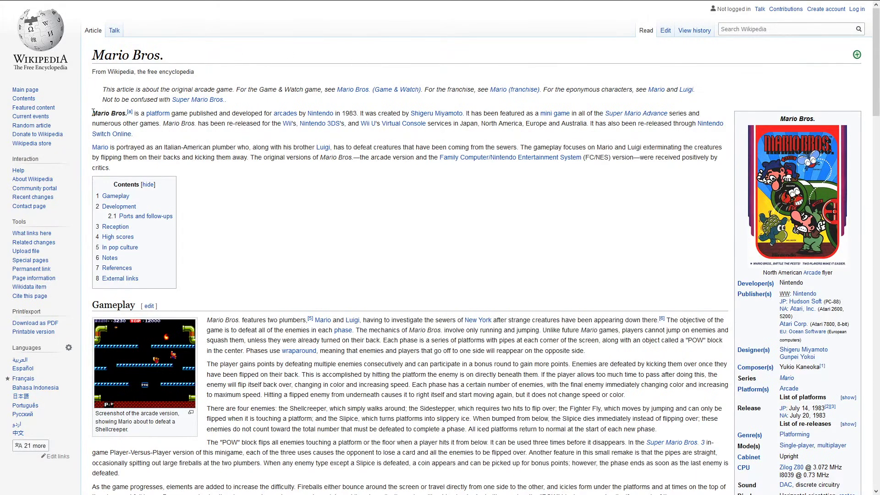
left_click_drag(93, 112, 134, 132)
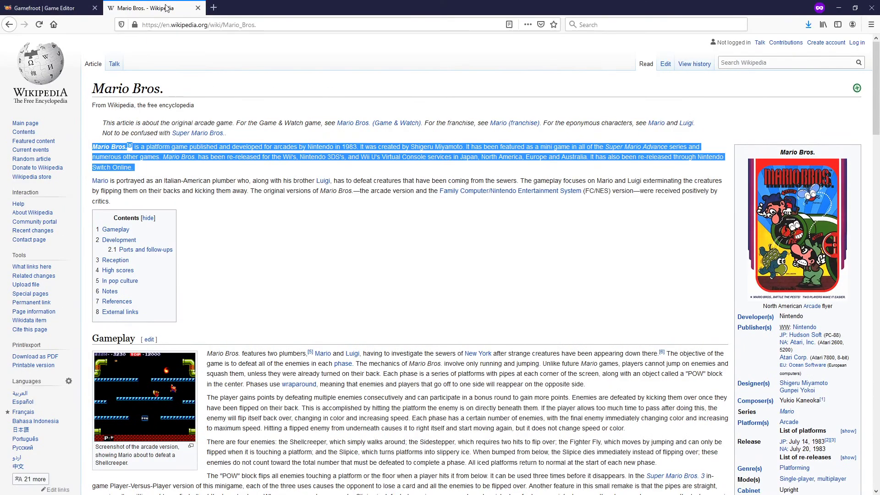
left_click(54, 8)
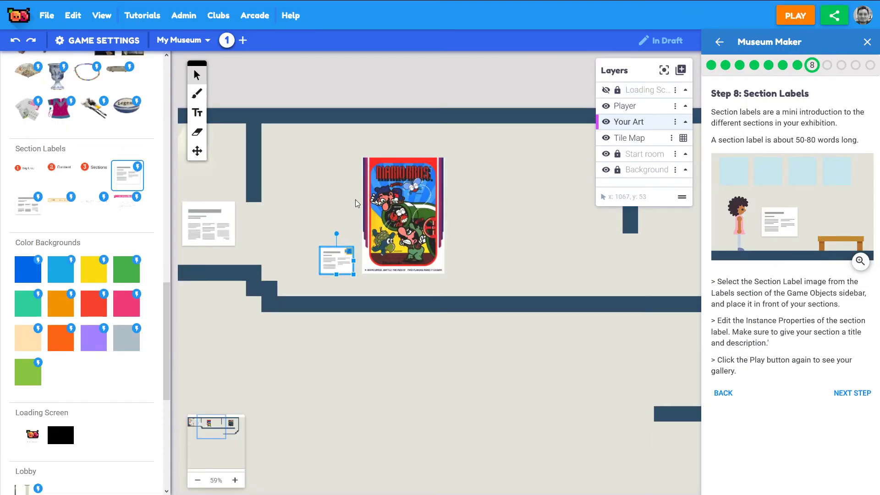
right_click(340, 263)
mouse_move(521, 281)
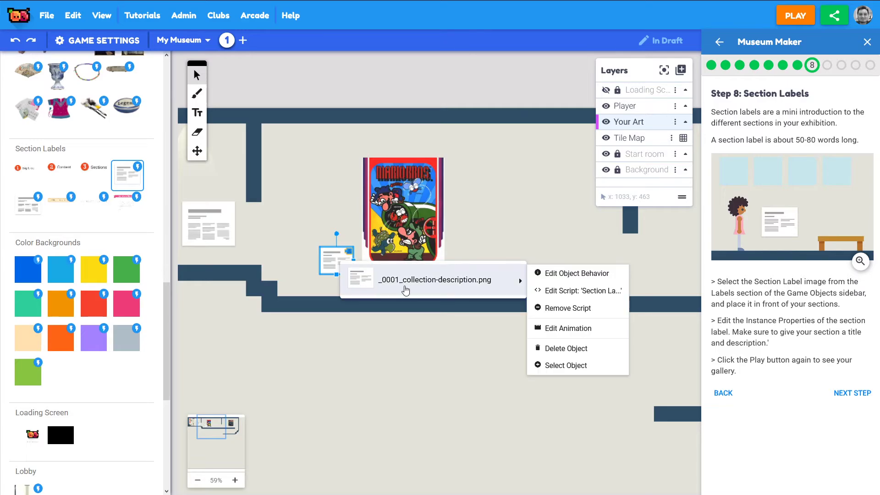
left_click(581, 274)
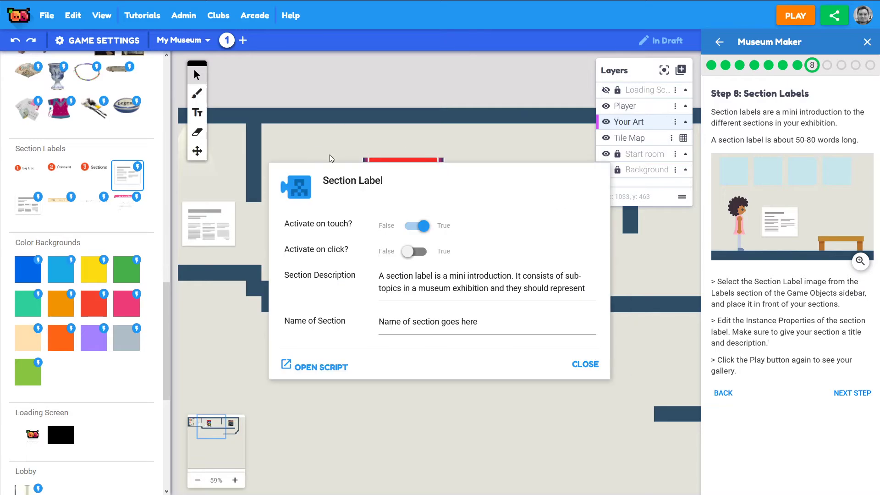
left_click(586, 365)
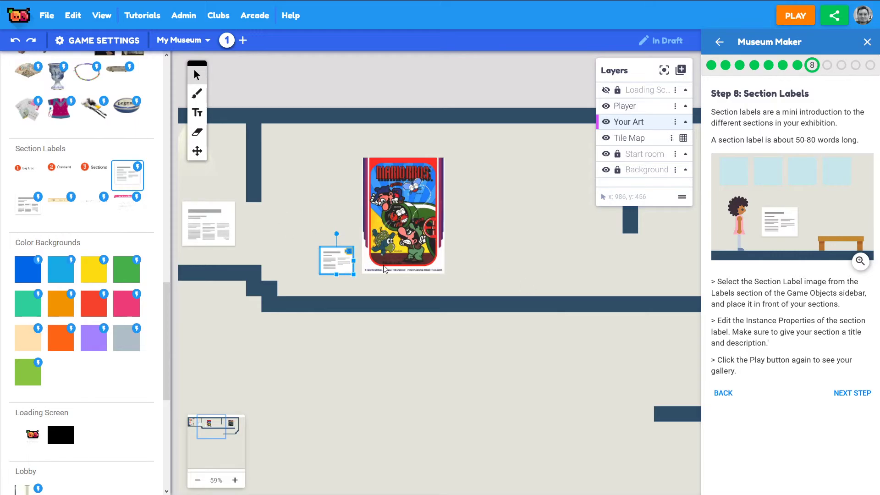
right_click(339, 262)
mouse_move(365, 273)
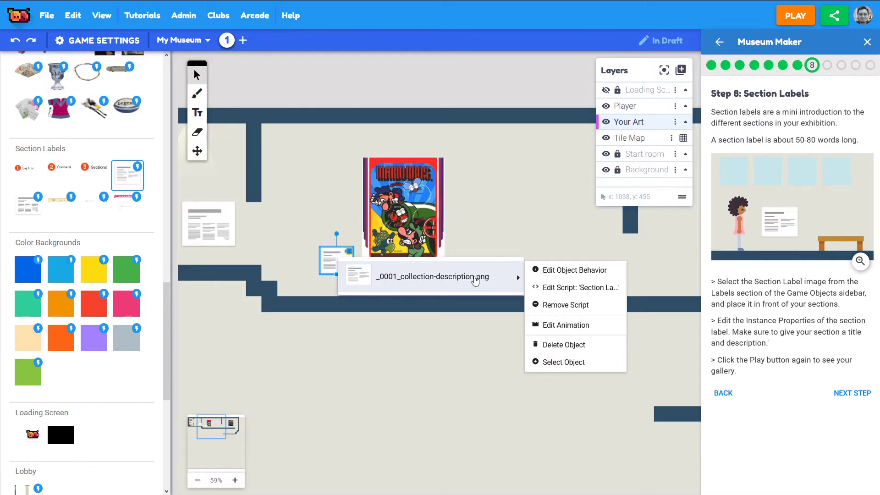
left_click(475, 243)
left_click(475, 243)
- Open the section label's object behavior and replace its section description with the copied Mario Bros. paragraph
right_click(328, 266)
mouse_move(391, 277)
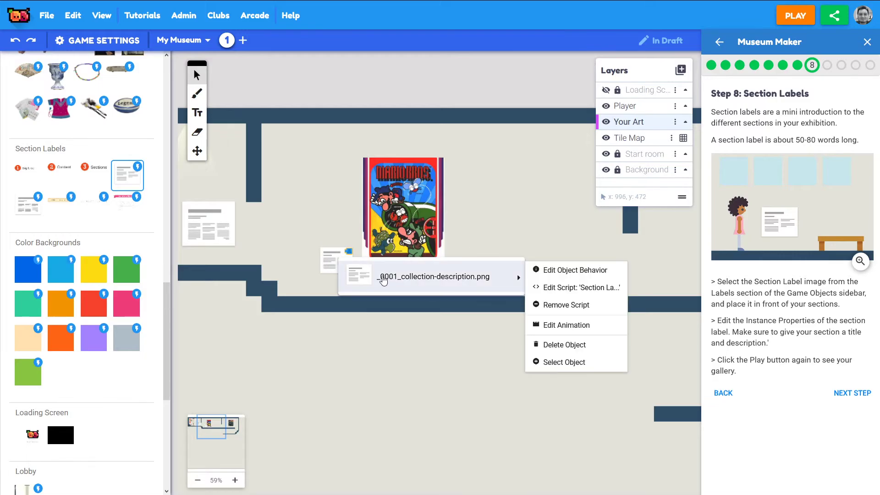
left_click(575, 274)
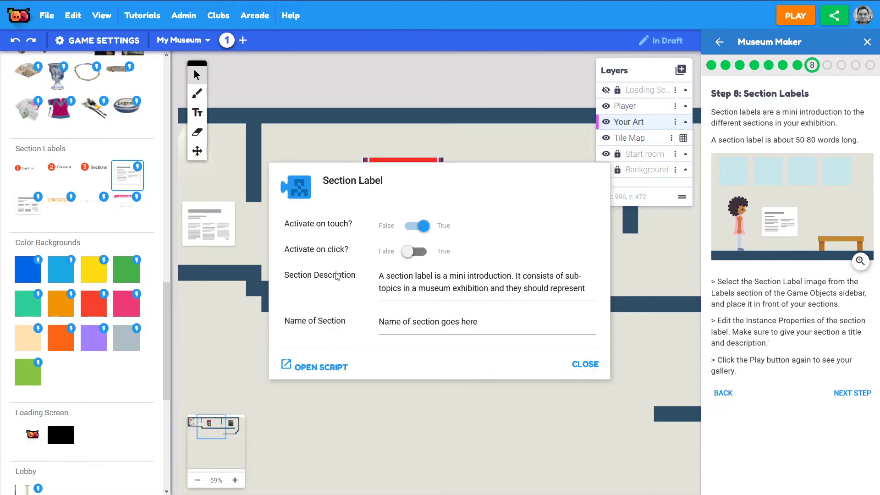
double_click(432, 288)
key("ctrl+a")
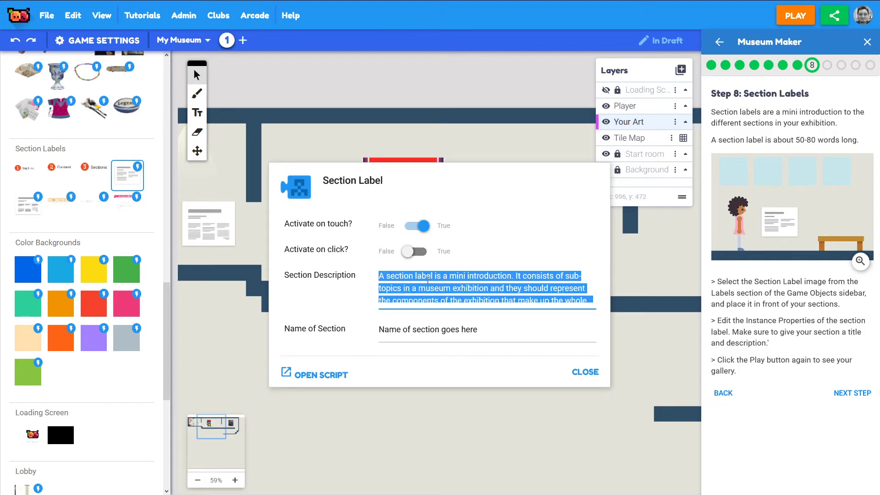
key("ctrl+v")
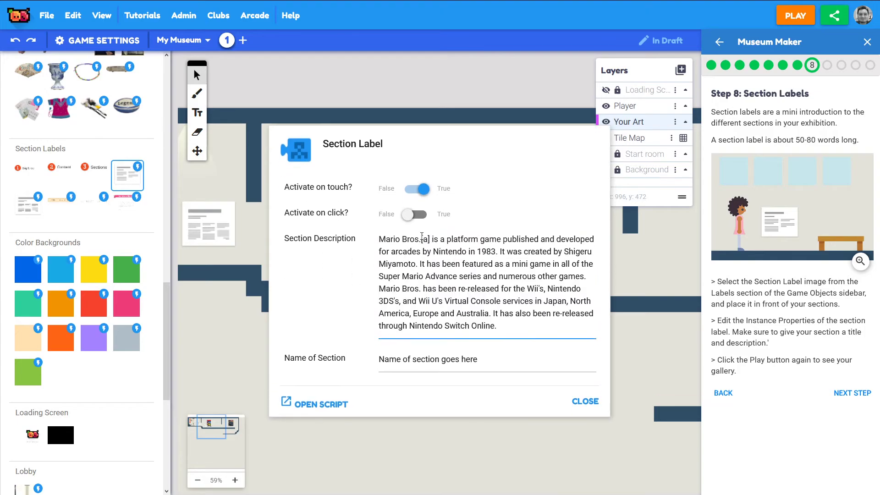
- Remove the "[a]" footnote marker from the section description and set the name of the section to "Mario Bros"
left_click(431, 239)
key("BackSpace")
key("BackSpace")
key("BackSpace")
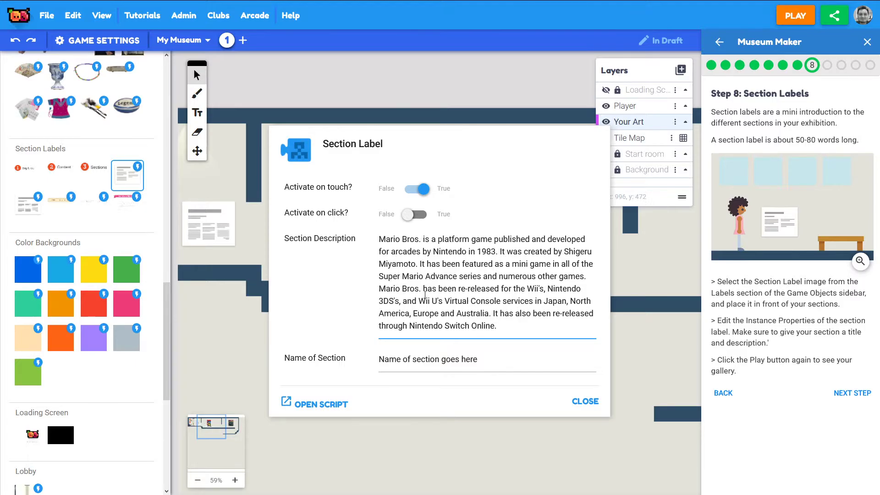
left_click_drag(481, 360, 359, 355)
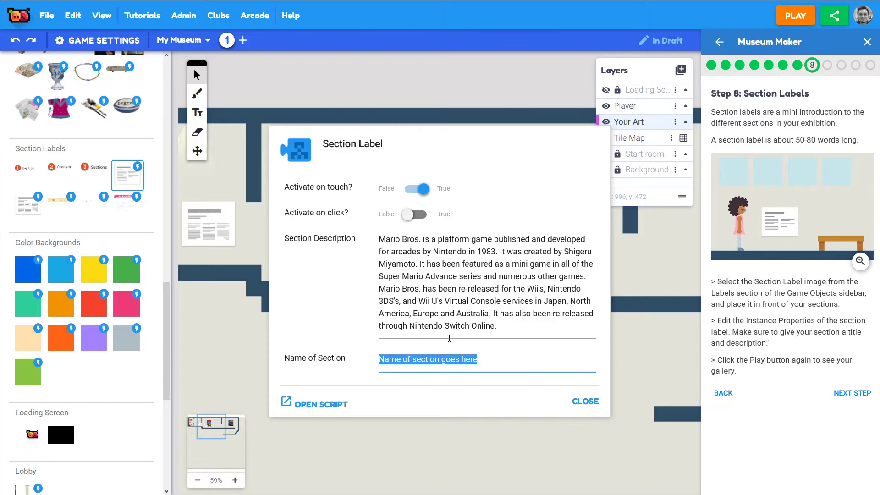
type("Mario Bros")
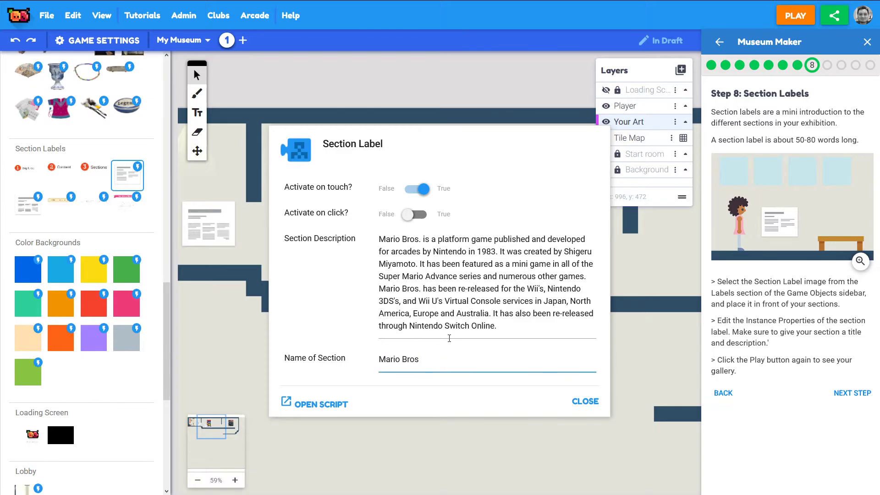
- Finish editing the Mario Bros section label's properties and return to the level
left_click(585, 401)
left_click(197, 150)
left_click_drag(338, 190, 367, 191)
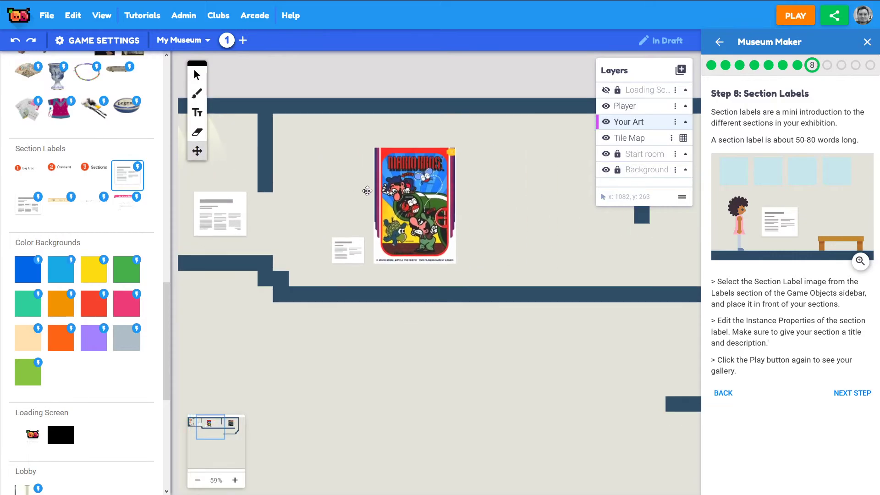
- Play-test the museum by walking to the Mario Bros section label, reading its text and dismissing it
left_click(798, 21)
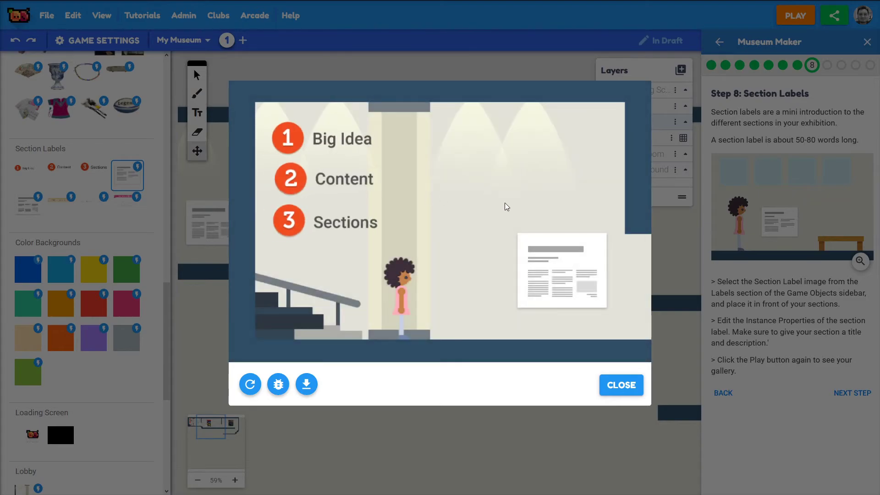
key("Right")
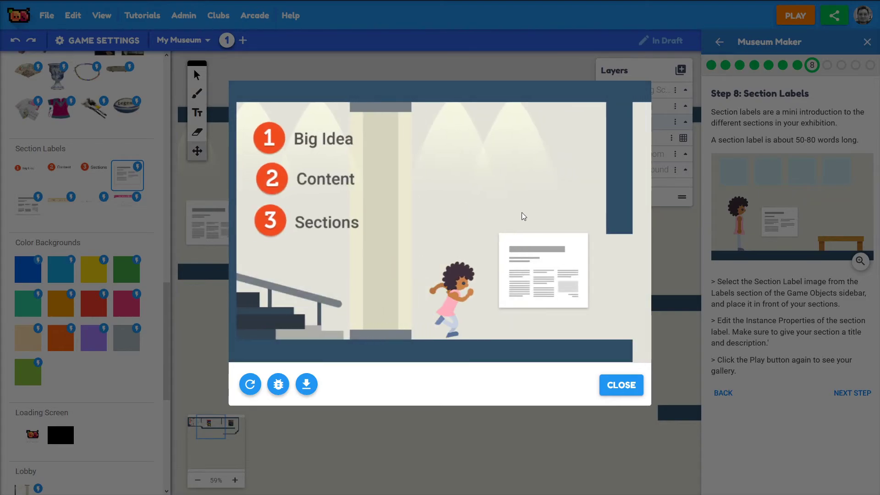
key("Right")
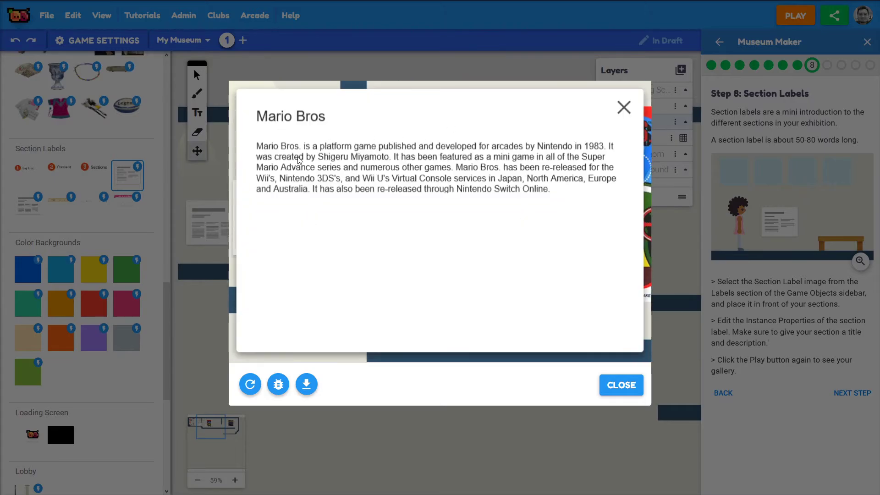
left_click(624, 108)
key("Right")
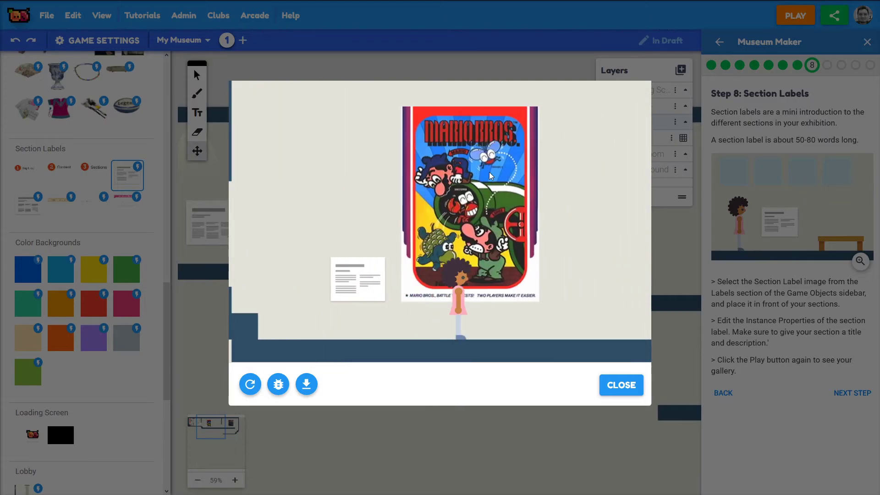
- Walk back to the Mario Bros section label to reread it, walk past the poster, and end the preview
key("Right")
key("Left")
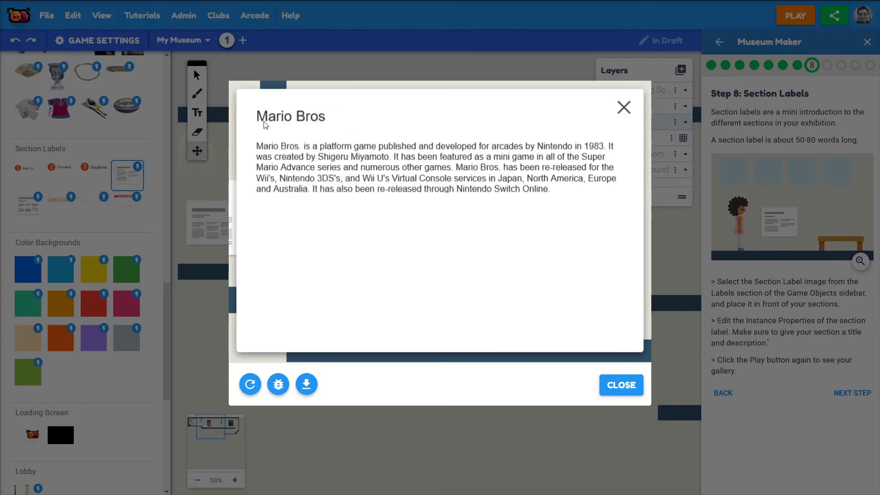
left_click(625, 109)
key("Right")
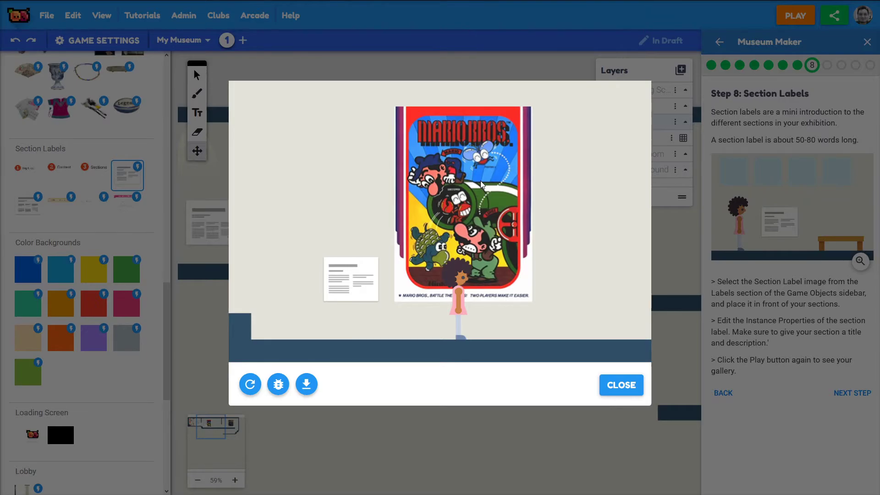
key("Left")
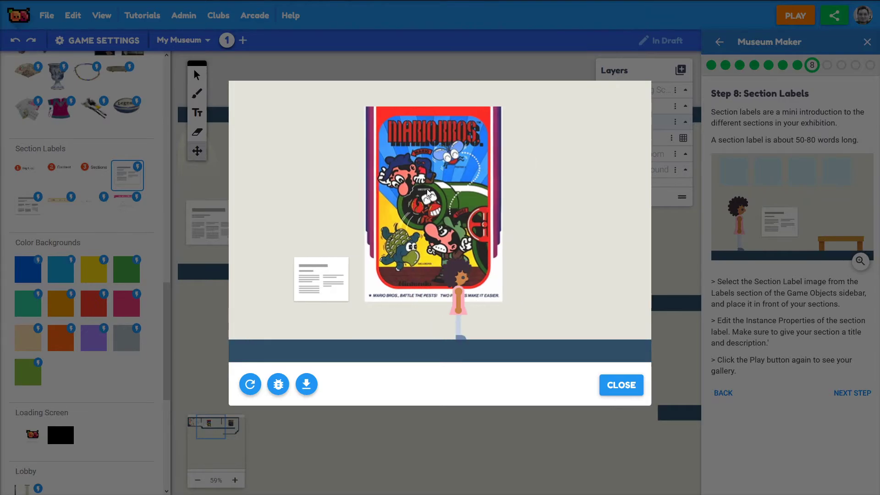
key("Right")
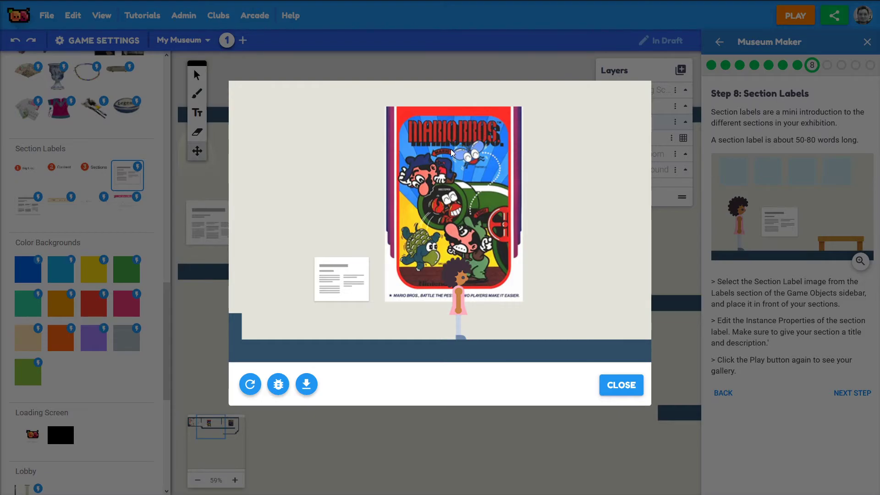
key("Right")
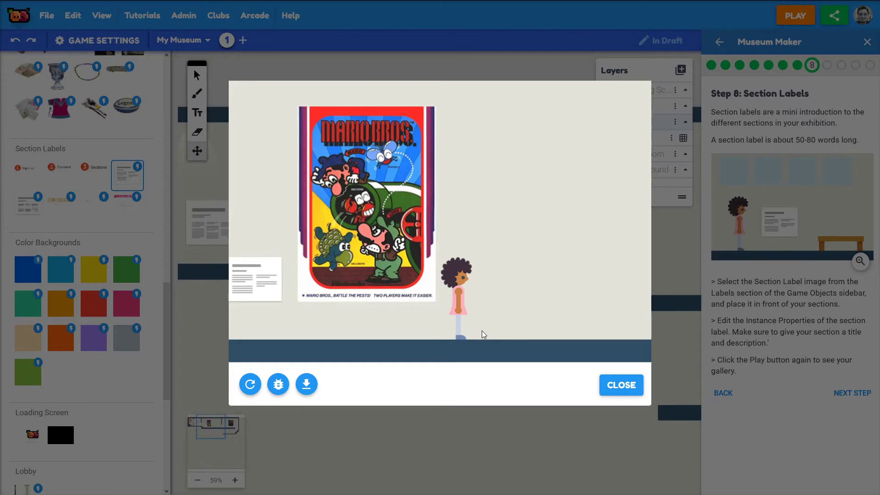
left_click(621, 385)
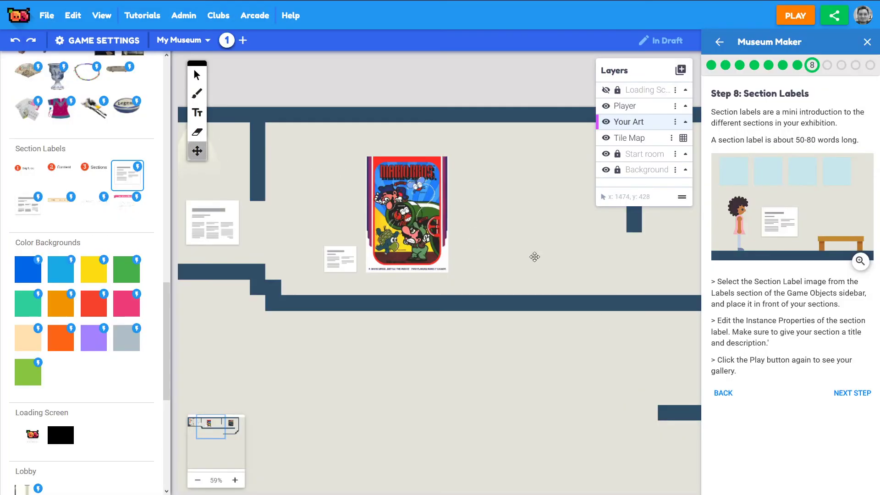
left_click_drag(535, 257, 422, 257)
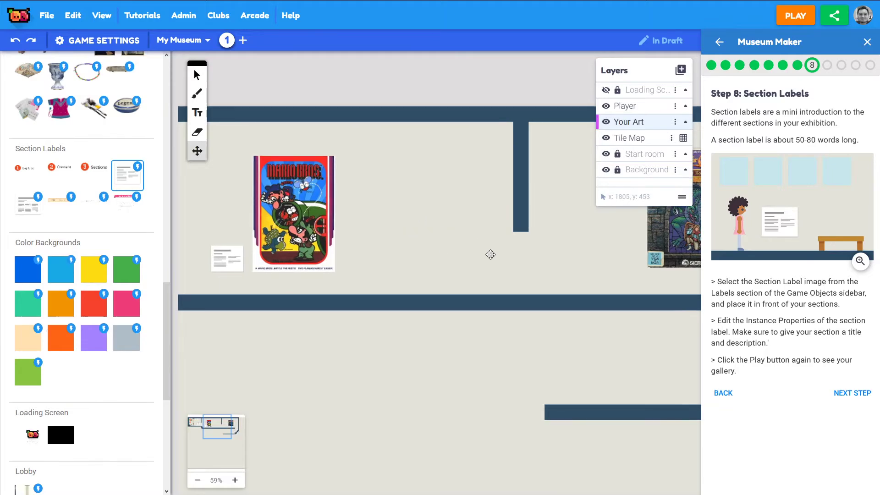
left_click_drag(468, 252, 519, 240)
left_click_drag(448, 278, 432, 269)
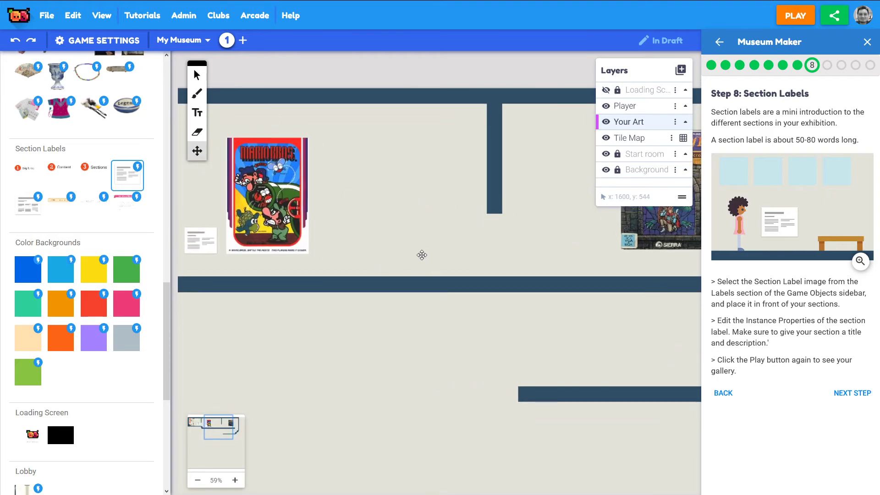
left_click_drag(429, 218, 380, 213)
- Get the arcade gameplay screenshot from the Gameplay section of the Mario Bros. Wikipedia article
mouse_move(241, 7)
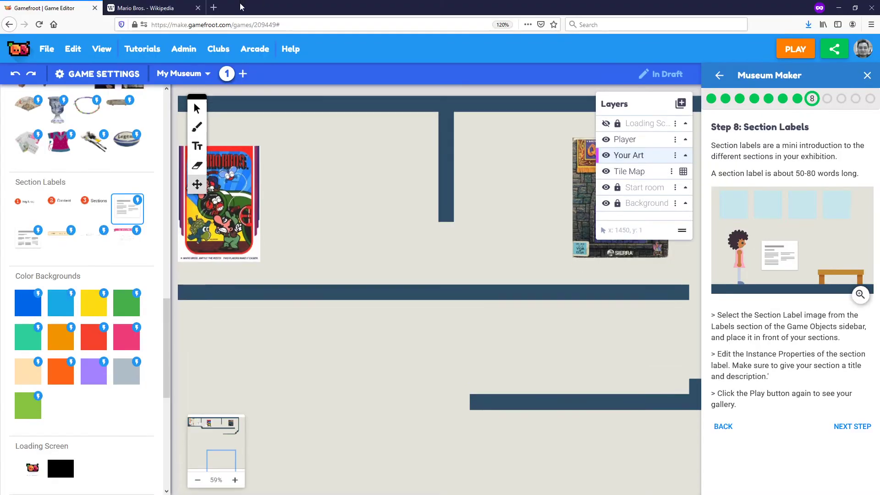
left_click(214, 7)
type("mario")
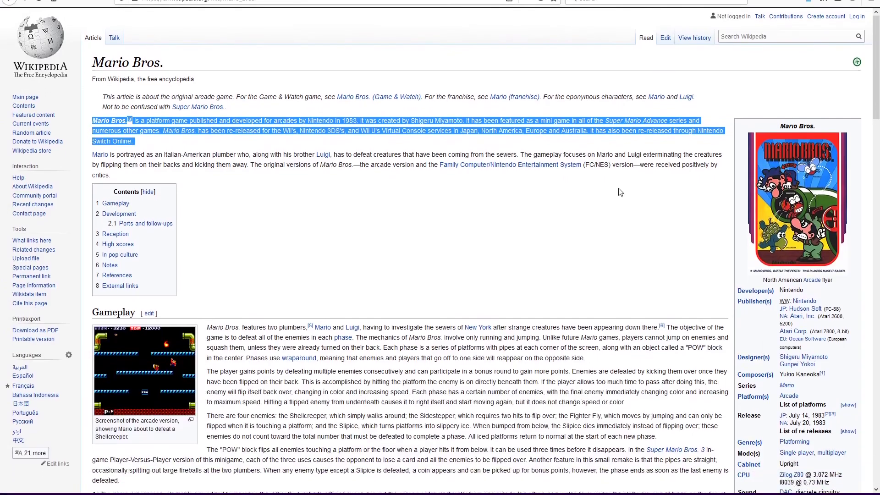
scroll(142, 232, "down", 3)
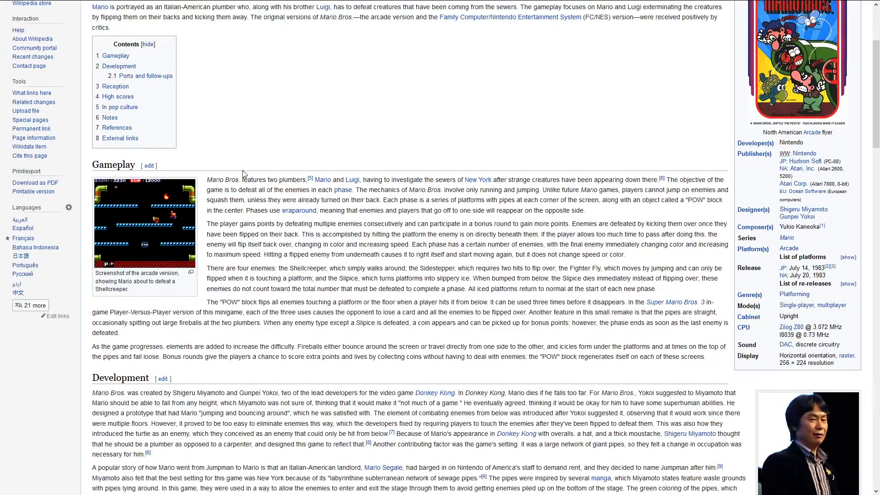
left_click(142, 231)
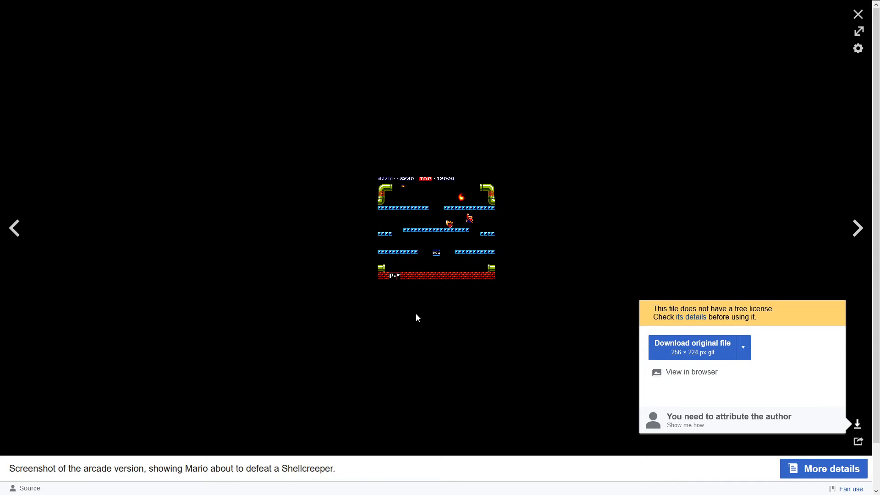
left_click(856, 17)
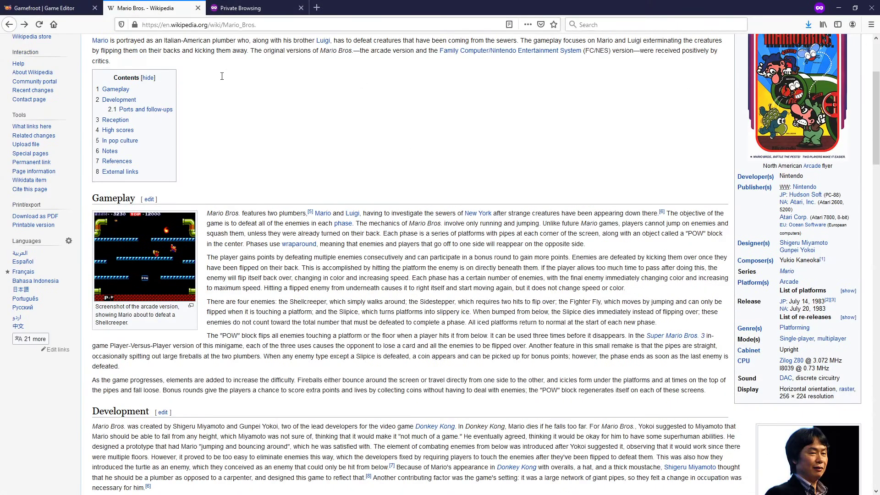
scroll(222, 76, "down", 6)
scroll(222, 77, "up", 6)
- Switch back to the Gamefroot editor and upload Mario_Bros._Gameplay.gif to the Museum Maker Template's media pack
left_click(37, 5)
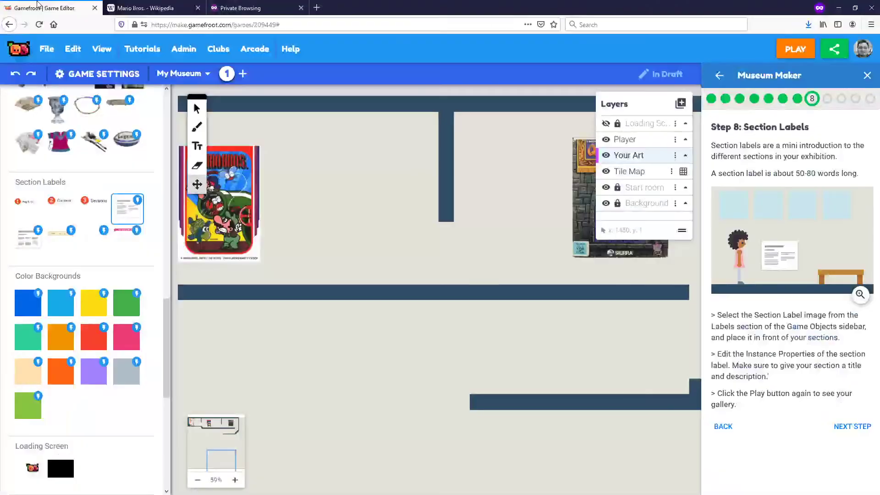
scroll(96, 319, "down", 7)
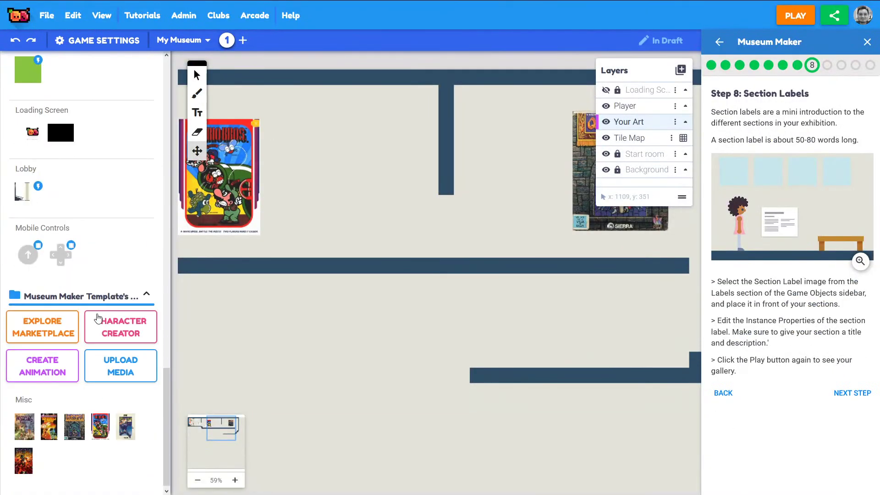
left_click(122, 364)
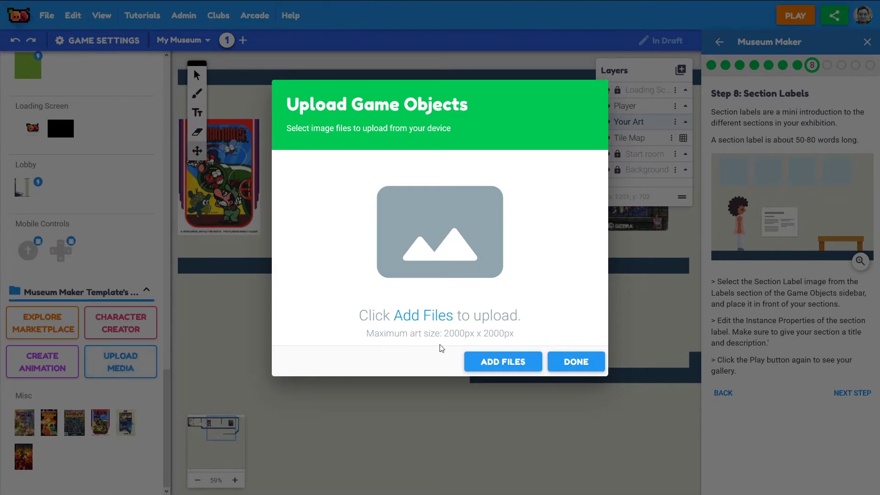
left_click(550, 357)
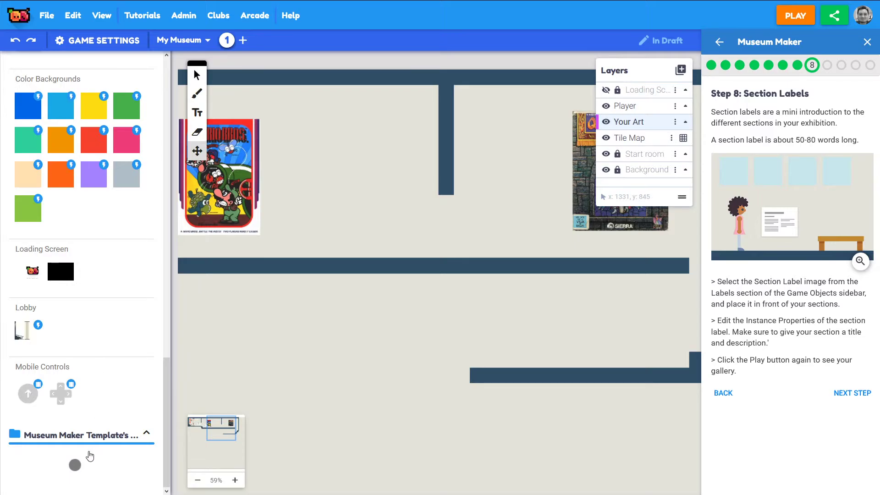
- Place the uploaded gameplay image between the Mario Bros poster and the dividing wall, enlarging it to fill the gap
scroll(69, 447, "down", 3)
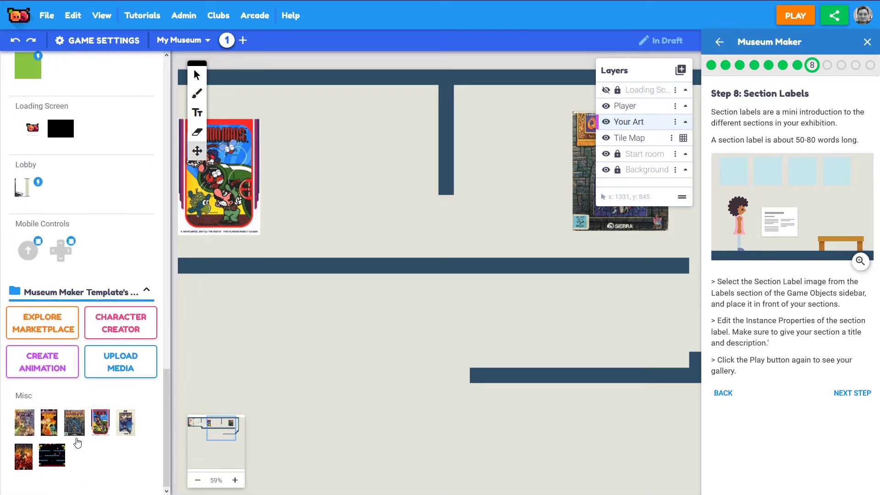
left_click(54, 463)
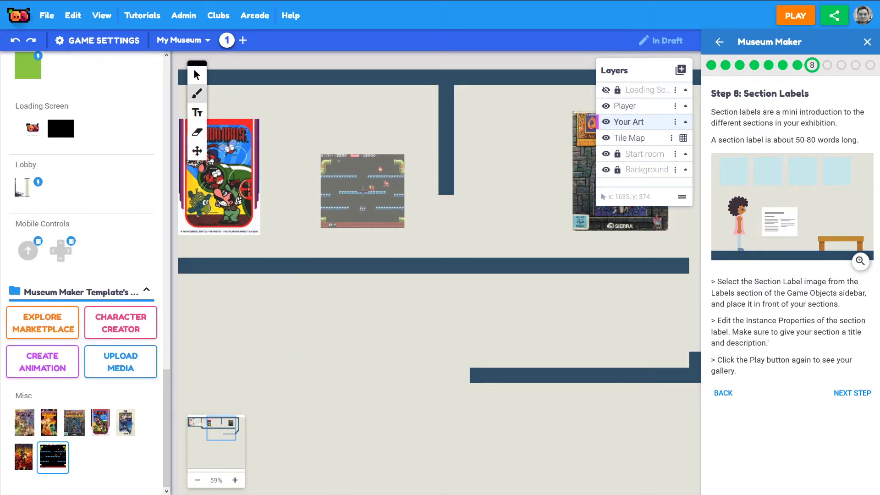
left_click(360, 196)
left_click_drag(406, 241, 461, 291)
left_click_drag(426, 249, 387, 201)
left_click(197, 155)
left_click_drag(271, 178, 316, 188)
- Attach the Museum Maker pack's Content script to the Mario Bros gameplay image
scroll(94, 266, "up", 3)
scroll(93, 267, "down", 10)
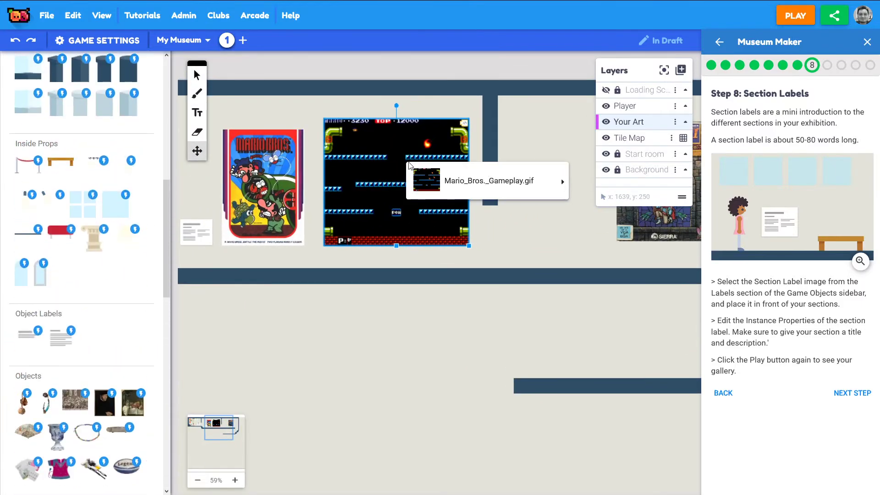
scroll(79, 272, "up", 2)
scroll(79, 273, "up", 8)
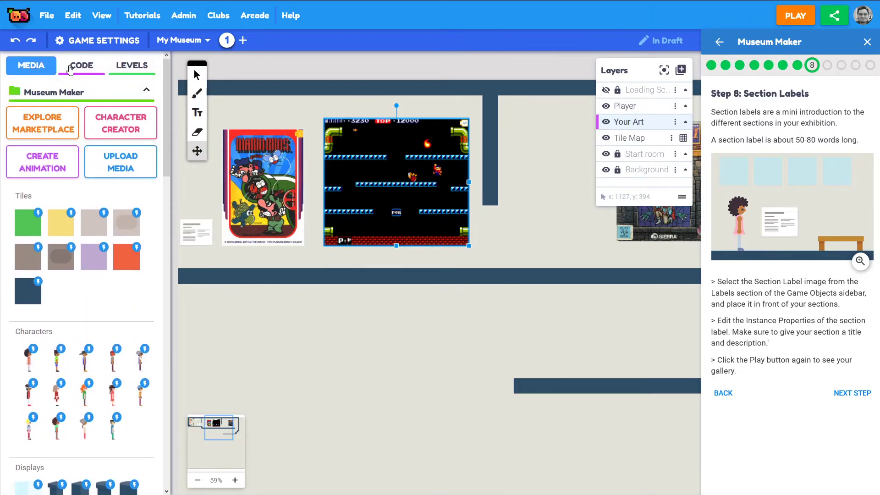
left_click(77, 71)
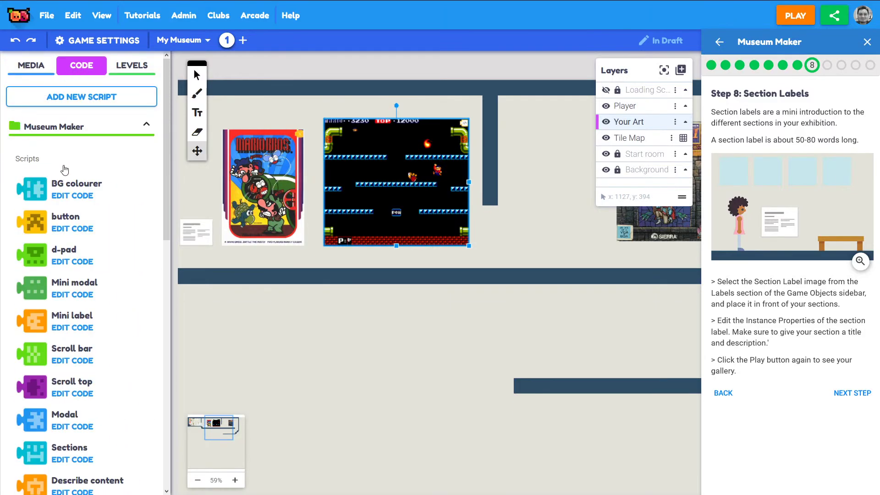
scroll(81, 284, "down", 8)
scroll(81, 284, "down", 5)
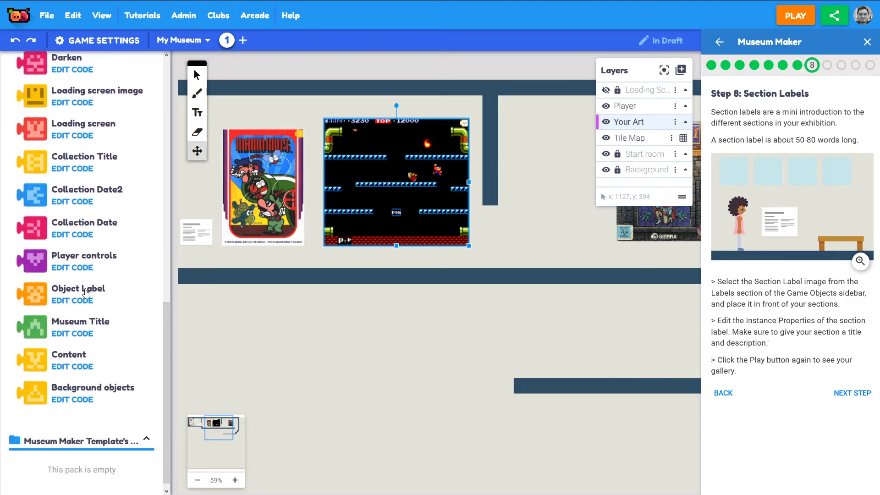
left_click(39, 360)
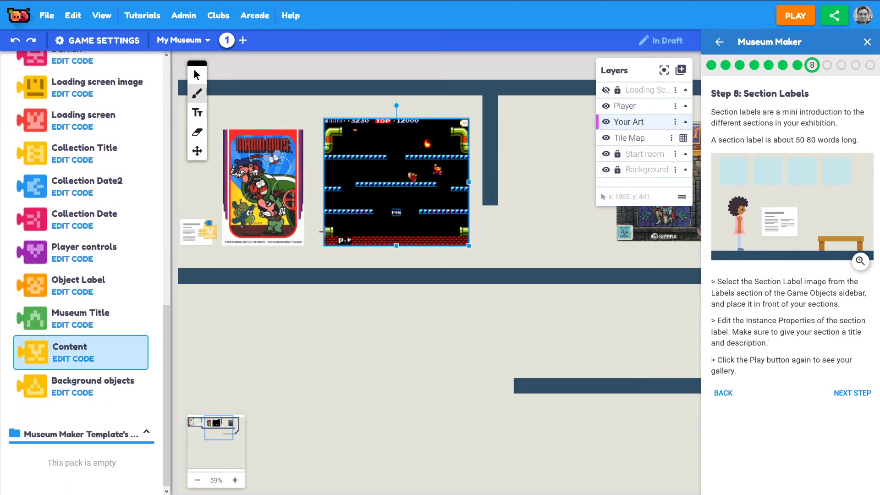
left_click(197, 151)
- Save the museum game
left_click(47, 17)
left_click(46, 16)
left_click(47, 16)
left_click(100, 86)
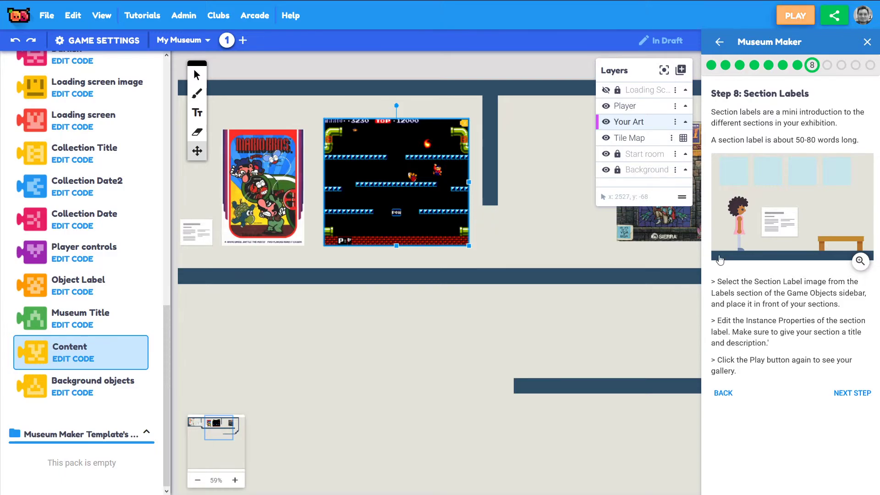
- Play-test the museum again, dismissing the labels and walking past the new gameplay image towards the Quest for Glory poster
left_click(795, 16)
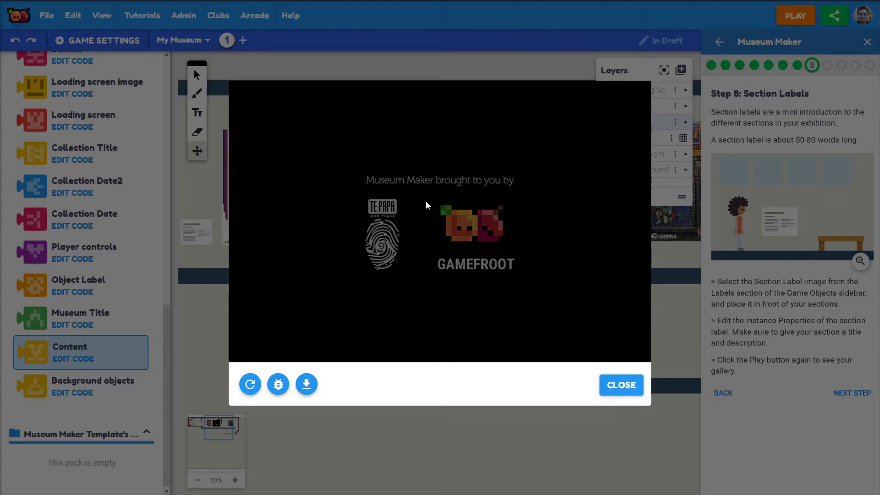
key("Right")
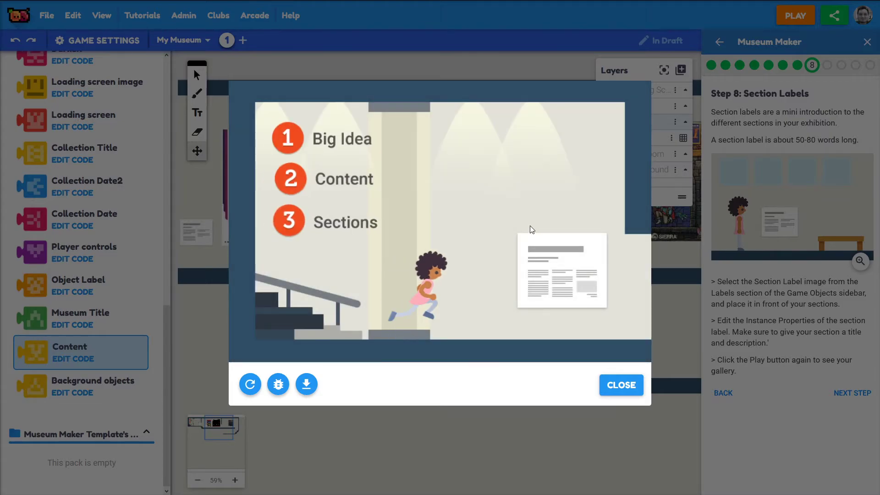
left_click(622, 106)
key("Right")
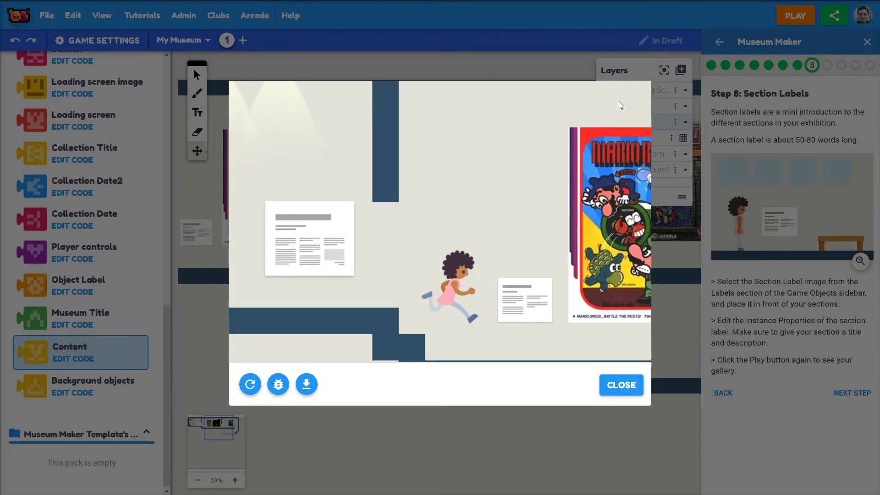
left_click(623, 107)
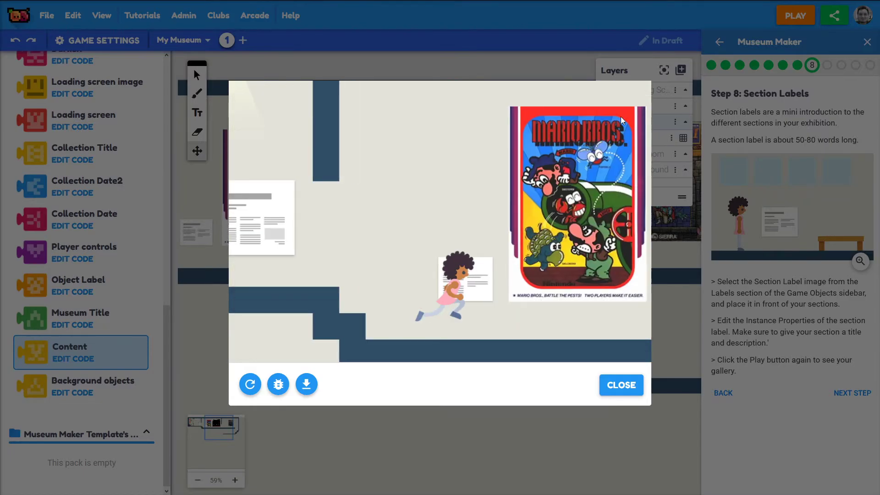
key("Right")
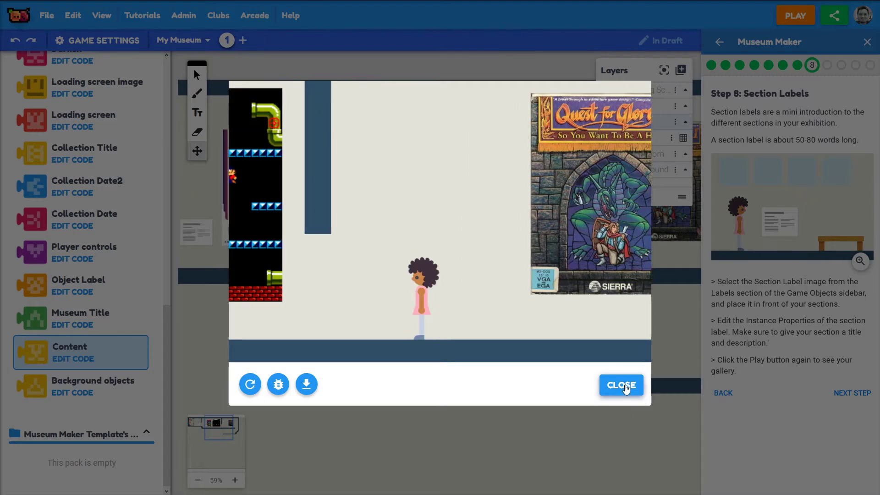
- Place a section label between the dividing wall and the Quest for Glory poster, shifting the poster closer to the label
left_click(622, 386)
left_click(197, 150)
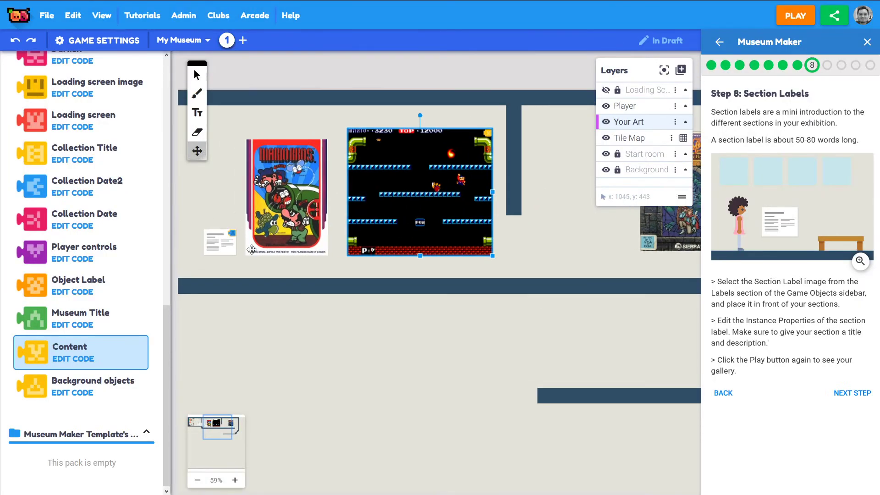
left_click_drag(585, 229, 390, 258)
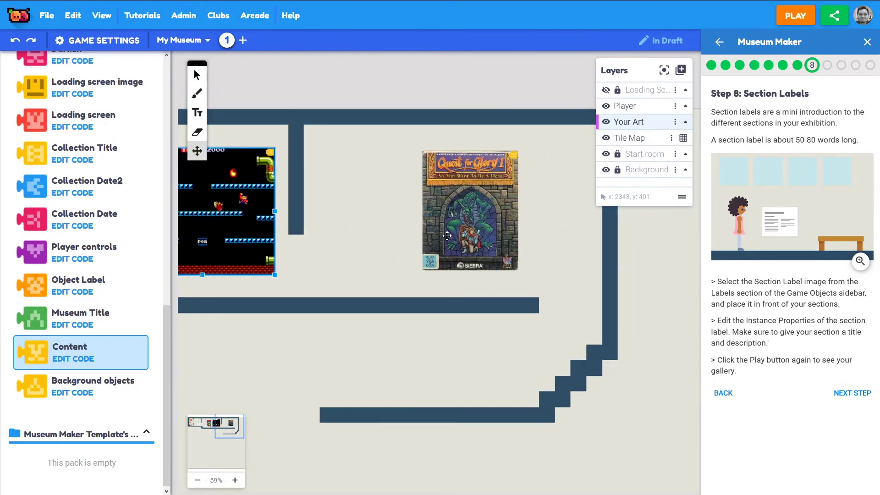
scroll(91, 206, "up", 5)
left_click(30, 64)
scroll(109, 234, "down", 1)
scroll(108, 235, "down", 8)
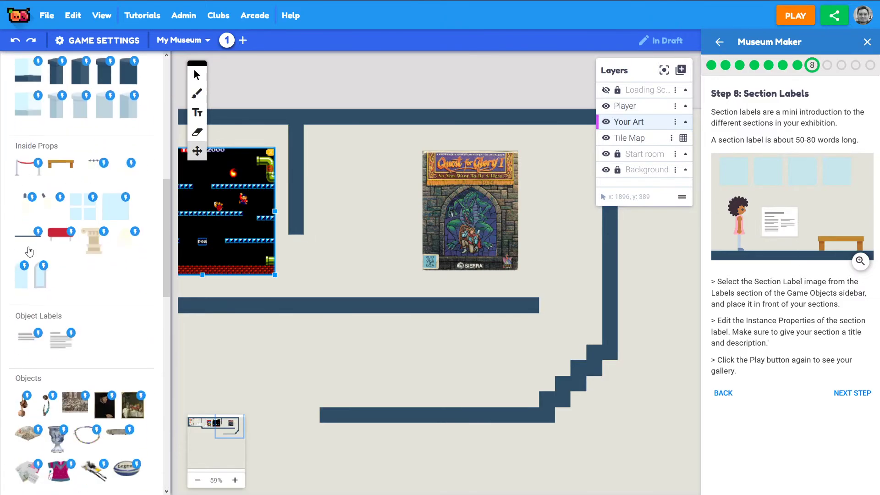
scroll(121, 141, "up", 10)
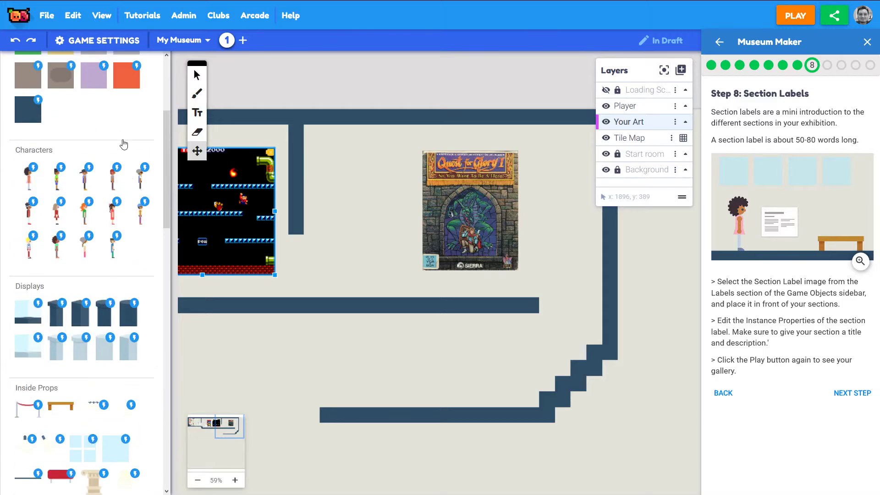
scroll(110, 247, "down", 6)
scroll(110, 247, "down", 8)
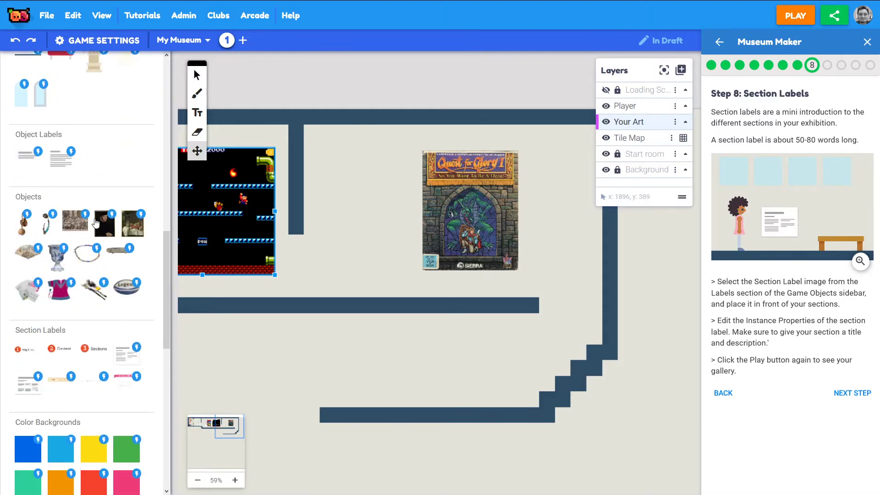
left_click(127, 354)
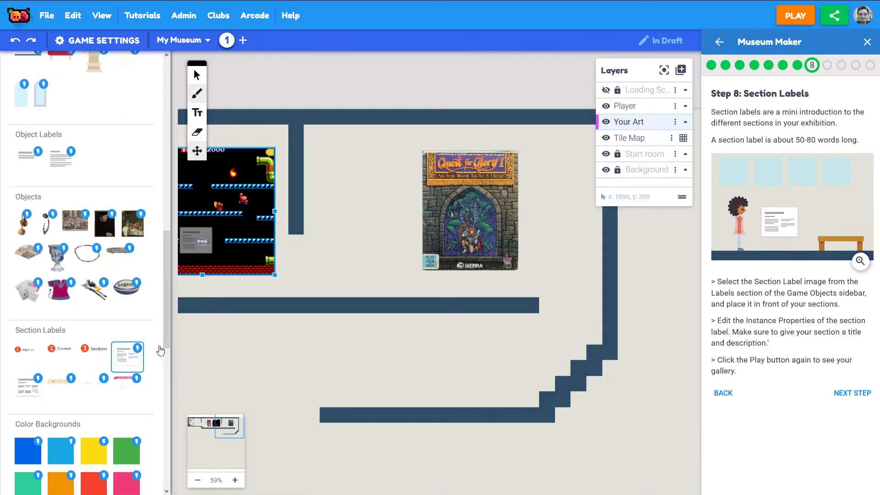
left_click(338, 259)
left_click_drag(454, 191, 409, 198)
left_click_drag(337, 259, 346, 261)
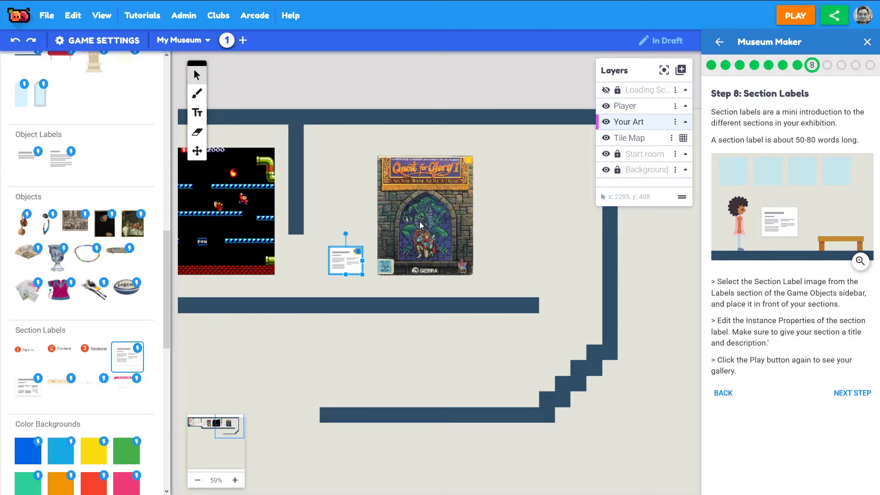
- Set the new section label's Name of Section to "Quest for Glory"
right_click(344, 261)
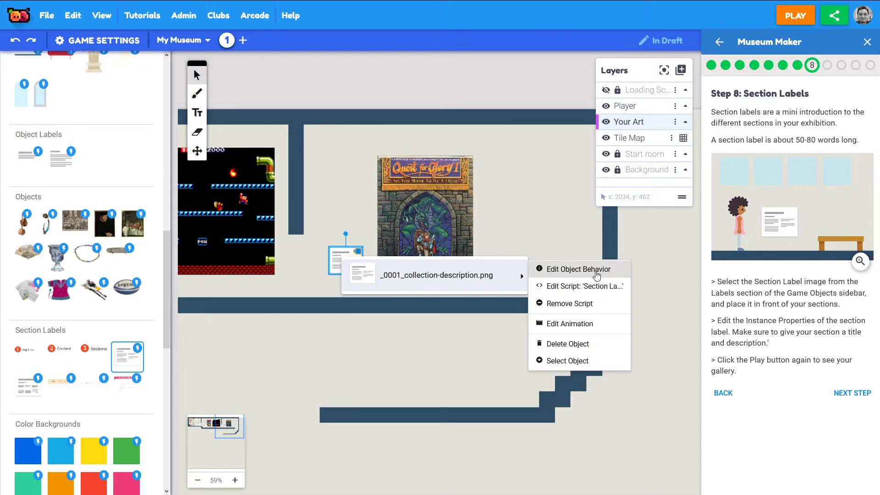
left_click(570, 270)
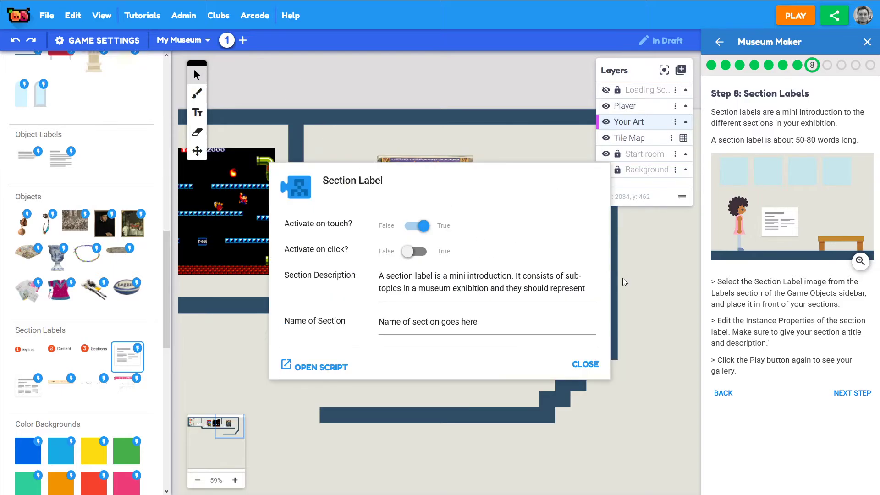
triple_click(464, 318)
type("Quest for Glory")
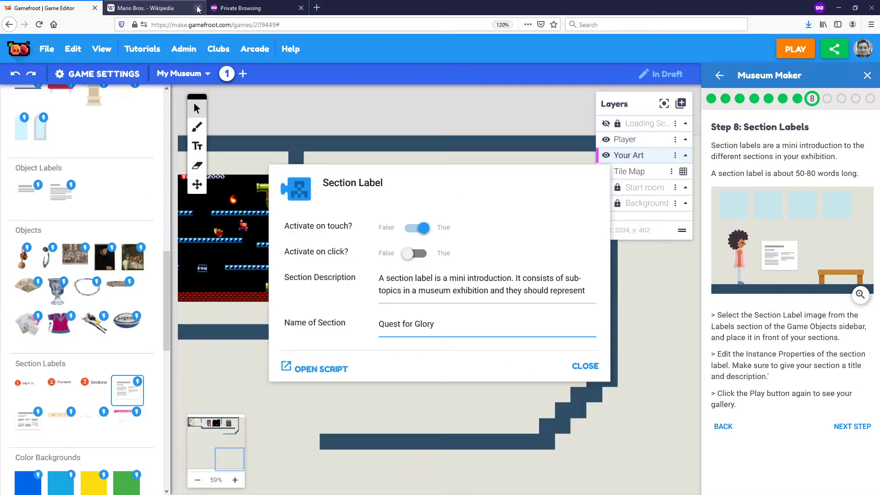
- Switch to the Wikipedia browser tab, search the web for "quest for glory" and copy the introductory paragraph of its Wikipedia article
left_click(178, 8)
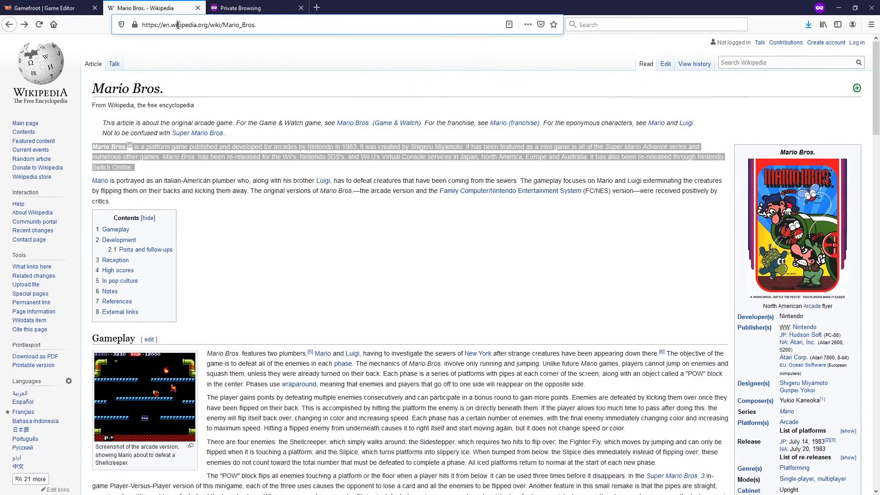
left_click(176, 25)
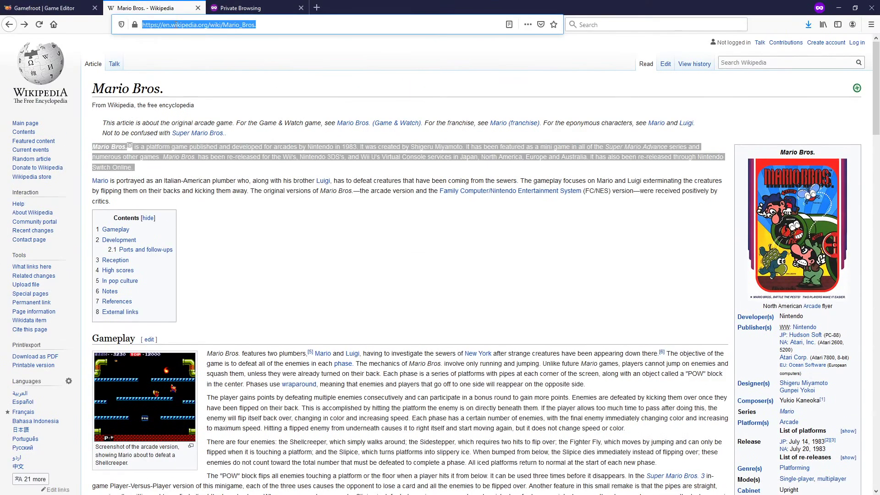
type("quest for glory")
key("Return")
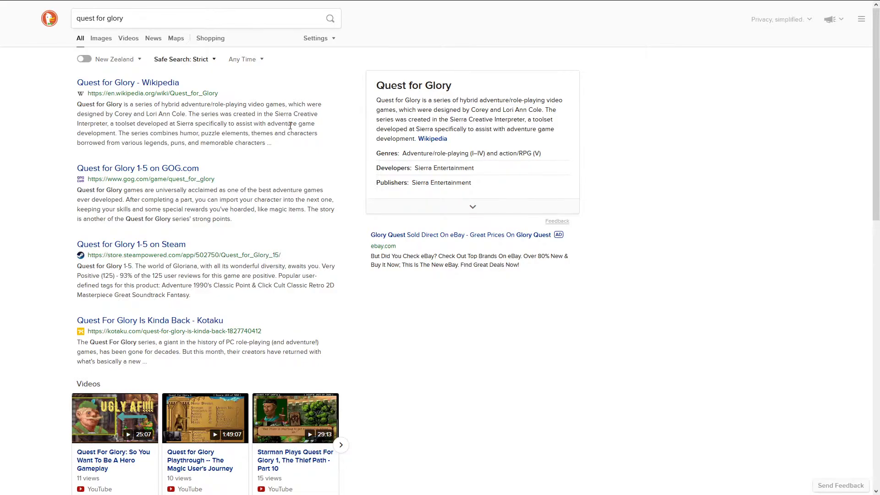
left_click(161, 84)
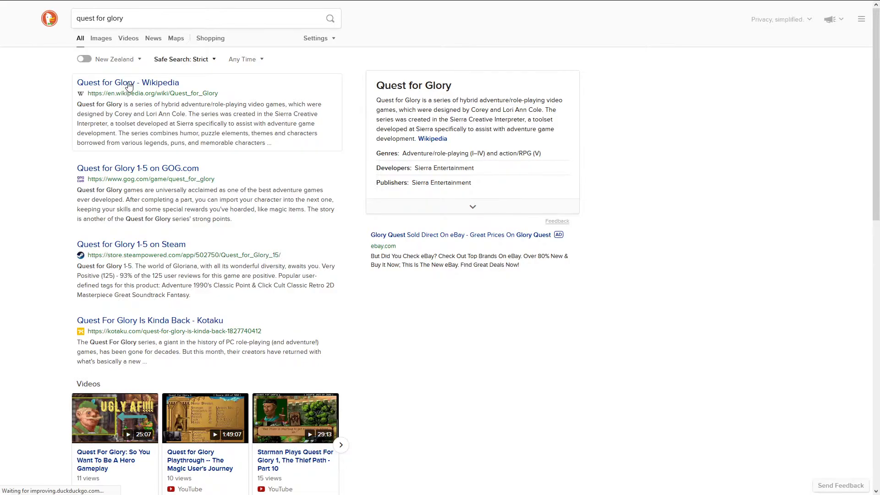
mouse_move(97, 89)
left_mouse_down()
mouse_move(187, 114)
mouse_move(101, 89)
left_mouse_up()
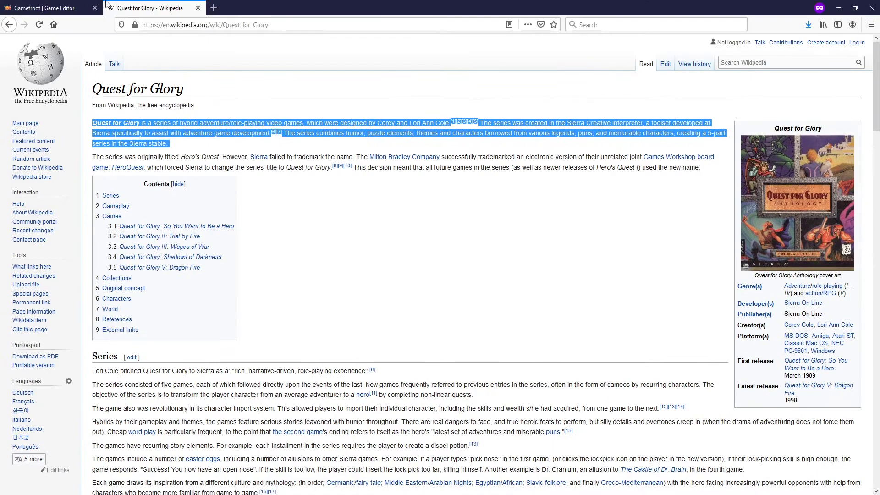
- Return to Gamefroot and replace the label's placeholder Section Description with the copied Quest for Glory paragraph
left_click(83, 6)
left_click(529, 295)
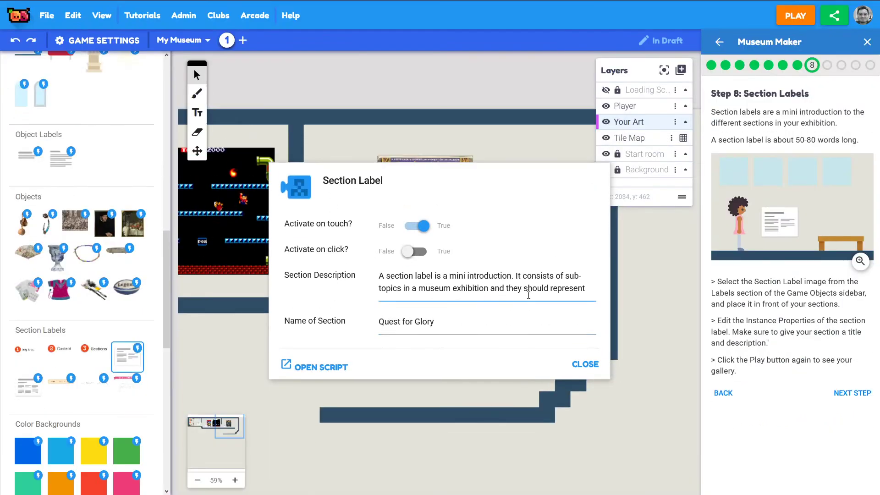
key("ctrl+a")
key("ctrl+v")
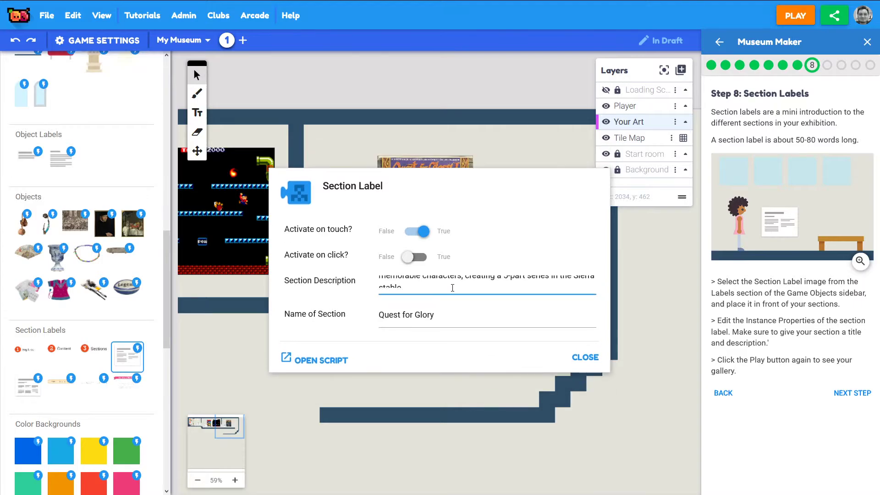
- Remove the citation markers [1] to [7] from the Quest for Glory section description and close the label's properties
left_click_drag(398, 258, 439, 258)
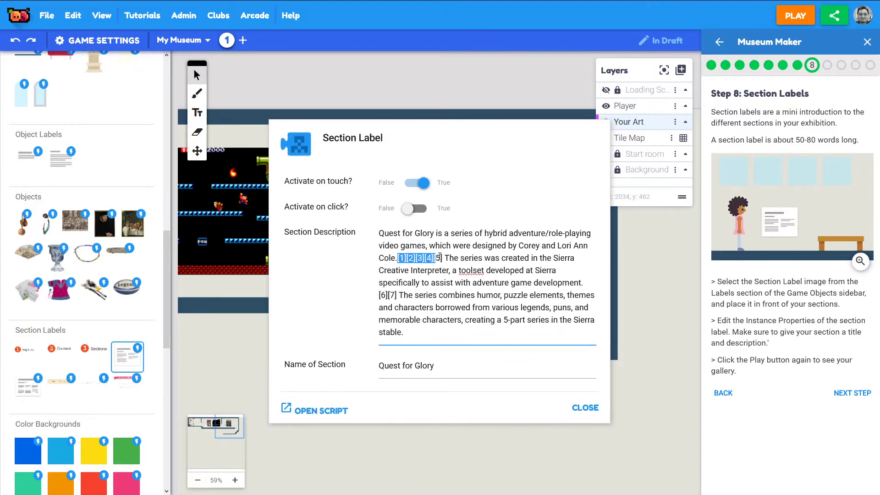
key("BackSpace")
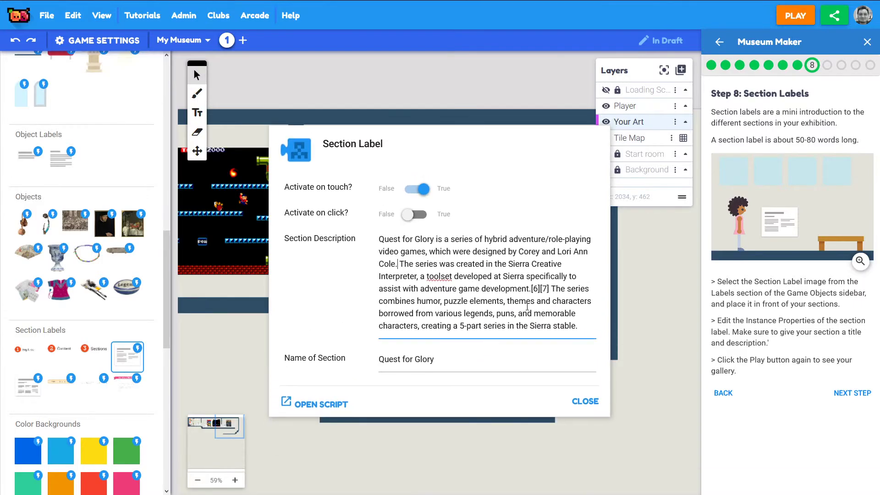
key("Delete")
key("Delete")
key("Delete")
key("Delete")
key("Delete")
key("Delete")
left_click(581, 404)
- Erase the lower horizontal wall's tiles on the Tile Map layer, keeping the last two at the foot of the stair-stepped wall
left_click(197, 151)
left_click_drag(527, 253, 481, 271)
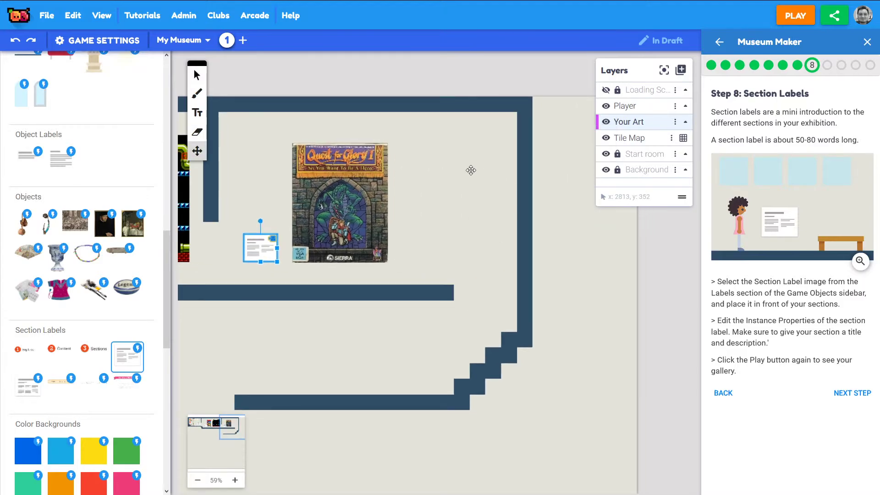
scroll(396, 241, "down", 1)
scroll(532, 276, "down", 1)
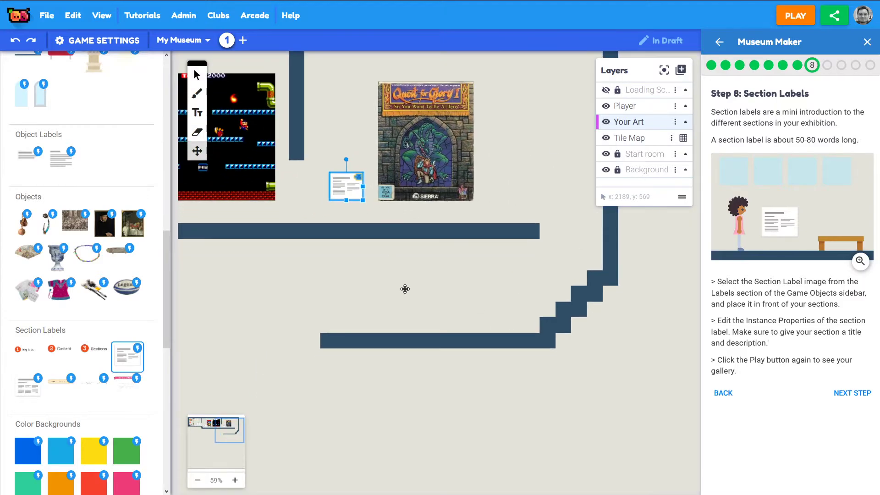
scroll(404, 289, "down", 1)
scroll(393, 226, "down", 1)
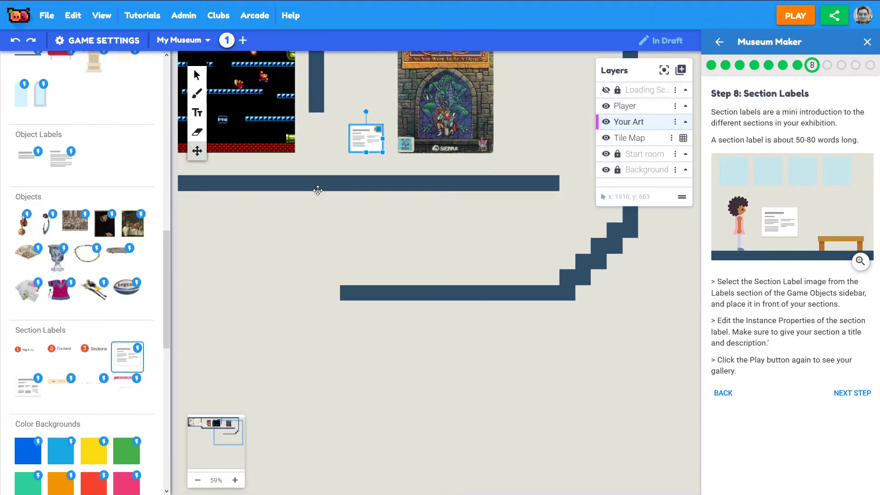
left_click(198, 132)
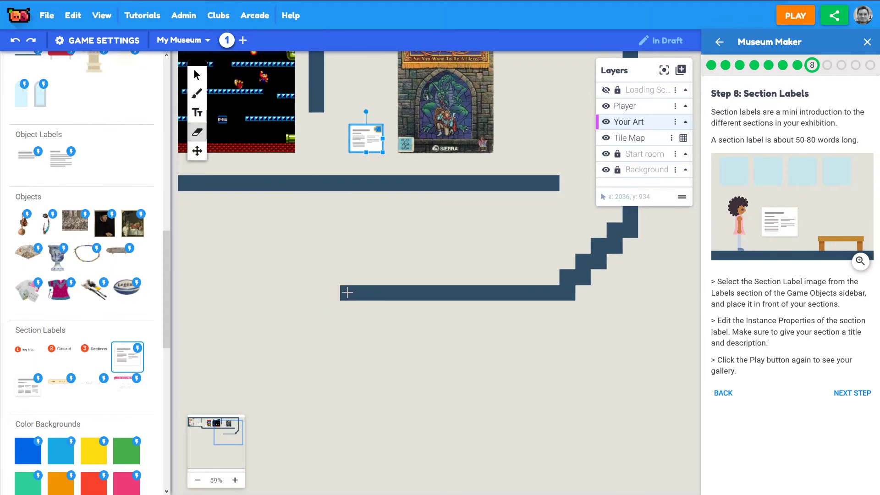
left_click(638, 141)
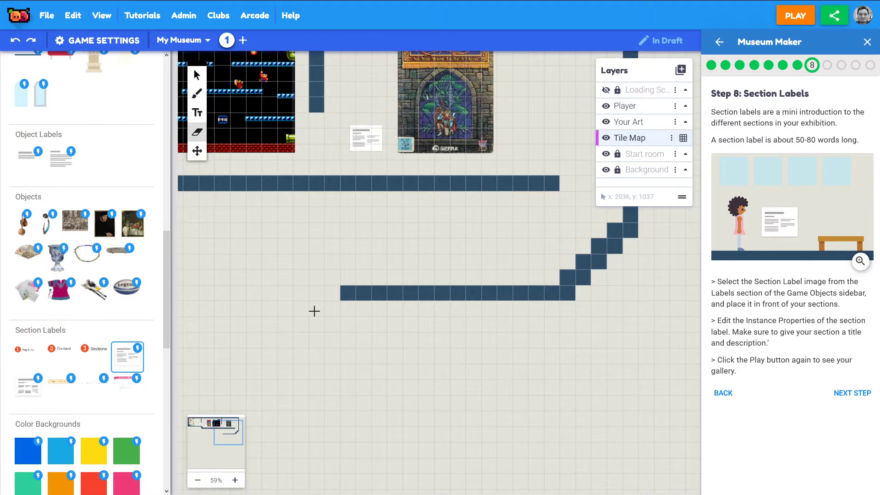
mouse_move(345, 301)
left_mouse_down()
mouse_move(532, 293)
mouse_move(548, 273)
left_mouse_up()
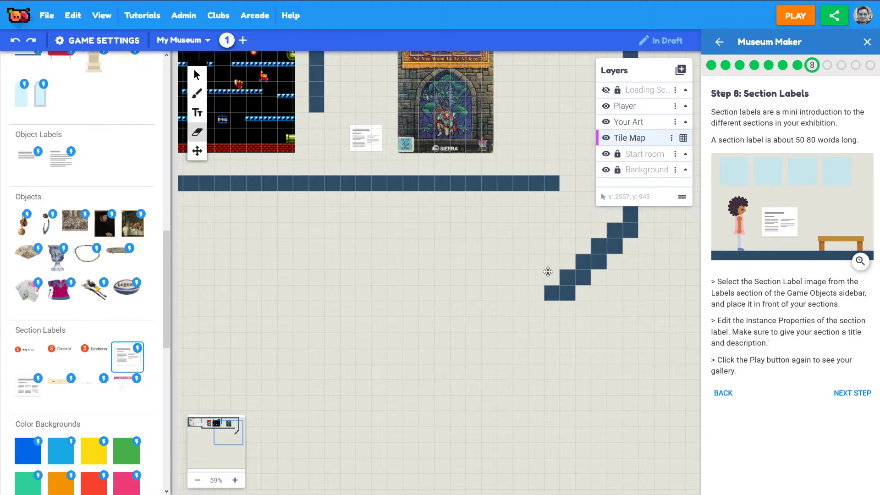
- Extend the stair-stepped wall diagonally down to the left with dark blue tiles, deepening the lower room
left_click_drag(363, 277, 243, 234)
scroll(86, 198, "down", 10)
scroll(86, 198, "up", 4)
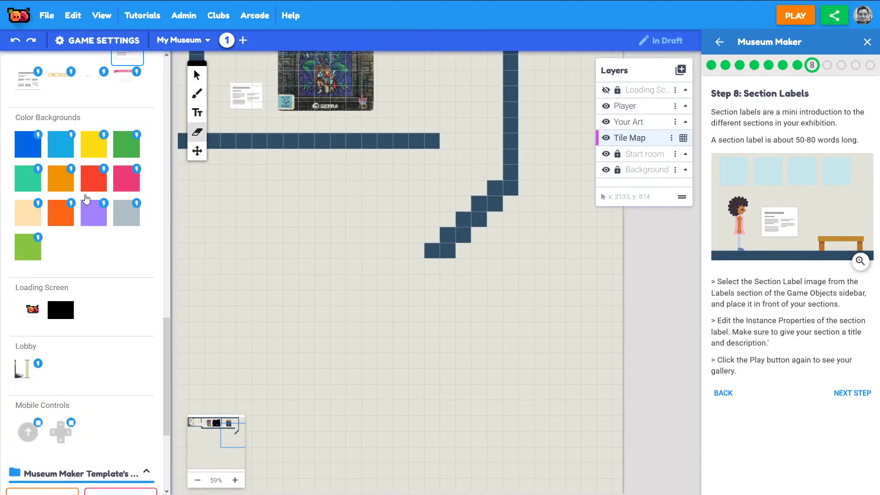
scroll(117, 230, "up", 10)
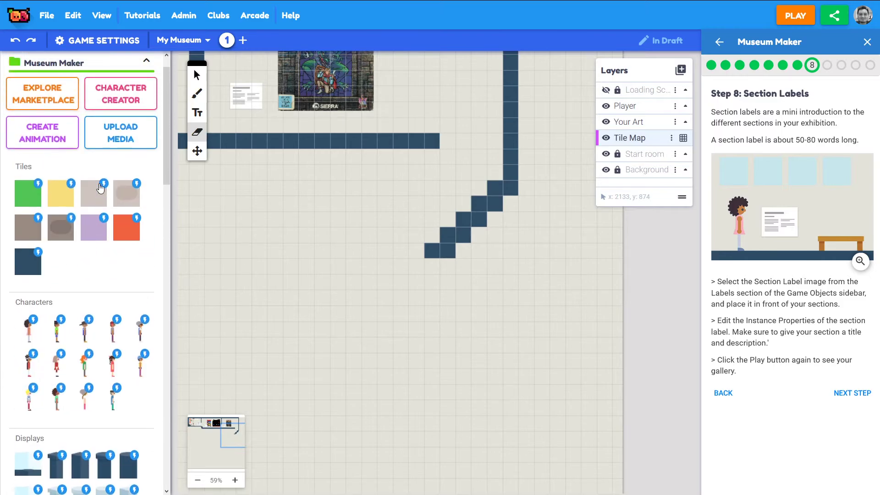
left_click(29, 287)
left_click(416, 266)
left_click(416, 251)
left_click(432, 266)
right_click(416, 251)
left_click(416, 282)
left_click(401, 282)
left_click(401, 297)
left_click(385, 298)
left_click(386, 313)
left_click(370, 314)
- Paint a long horizontal dark blue wall leftwards from the foot of the extended stair-stepped wall
mouse_move(373, 329)
left_mouse_down()
mouse_move(306, 328)
mouse_move(439, 305)
mouse_move(187, 304)
mouse_move(216, 305)
mouse_move(199, 306)
left_mouse_up()
scroll(424, 312, "up", 1)
left_click_drag(423, 312, 645, 256)
left_click_drag(458, 301, 279, 302)
left_click_drag(477, 273, 456, 262)
- Build a vertical dividing wall eight tiles long in the lower room, hanging from the upper horizontal wall
left_click_drag(350, 192, 335, 296)
mouse_move(336, 248)
left_mouse_down()
mouse_move(335, 187)
mouse_move(348, 207)
left_mouse_up()
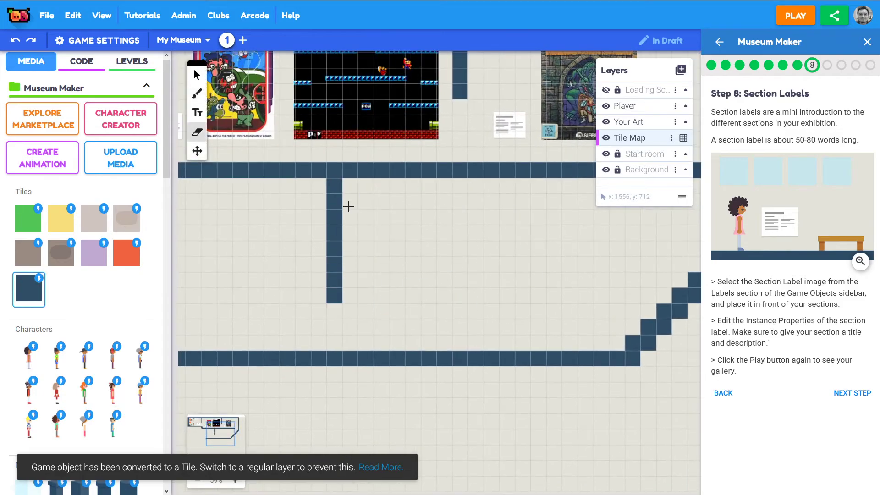
mouse_move(451, 320)
left_mouse_down()
mouse_move(477, 339)
mouse_move(655, 332)
mouse_move(367, 298)
mouse_move(387, 333)
mouse_move(381, 327)
left_mouse_up()
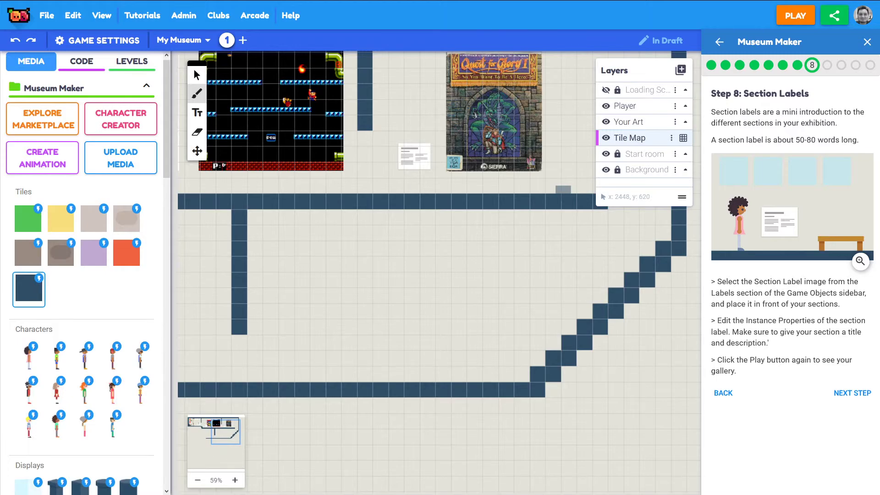
- Place the Impossible Mission cover art from the uploaded media in the middle of the lower room on the Your Art layer
scroll(103, 289, "down", 10)
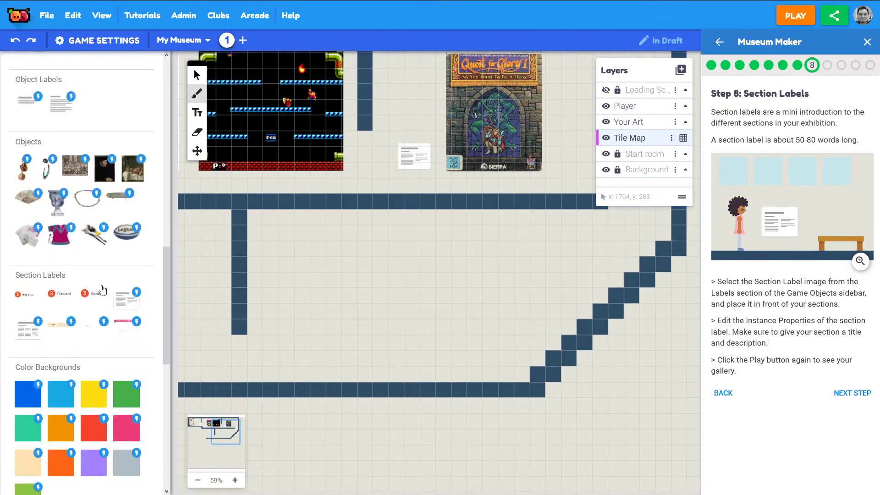
scroll(102, 290, "down", 8)
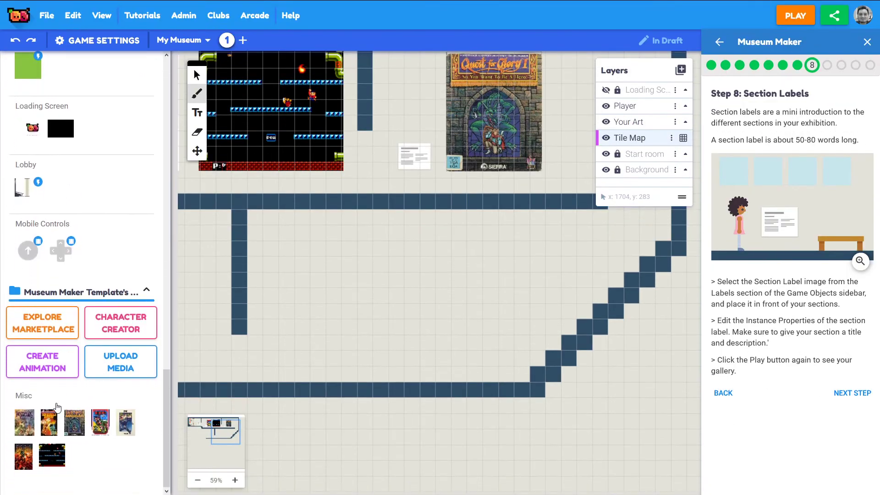
left_click(101, 436)
left_click(125, 422)
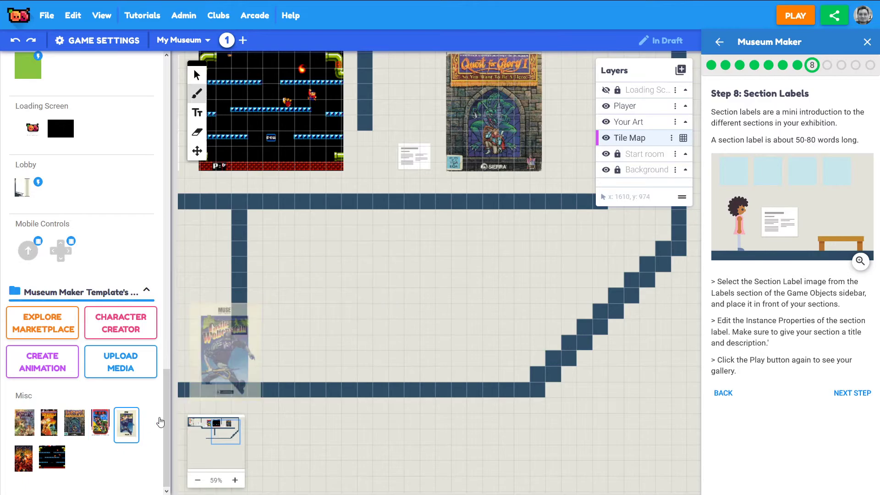
left_click(74, 417)
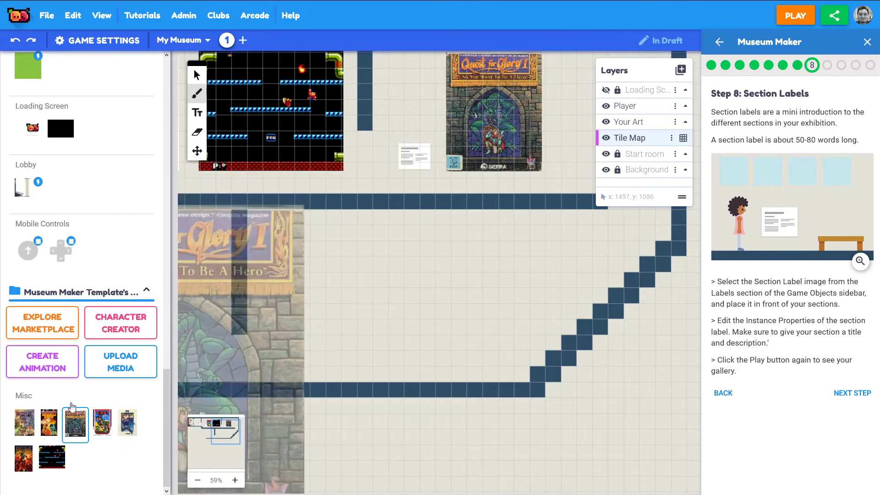
left_click(48, 426)
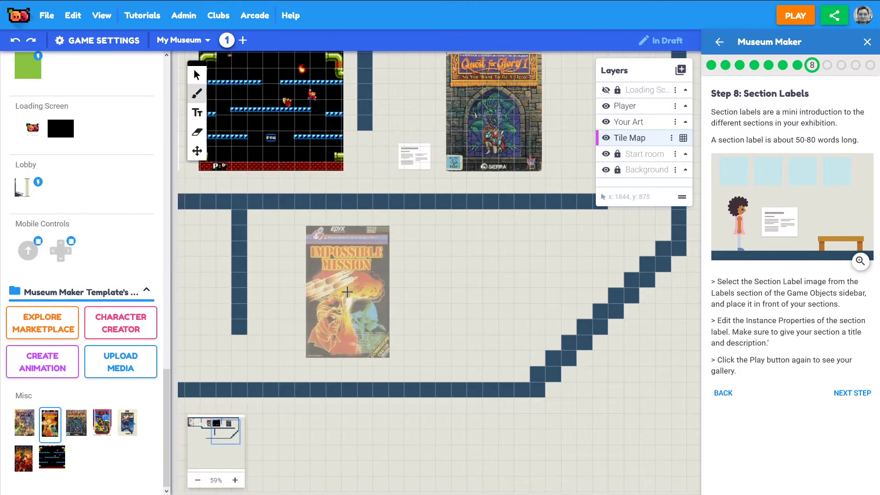
left_click(630, 122)
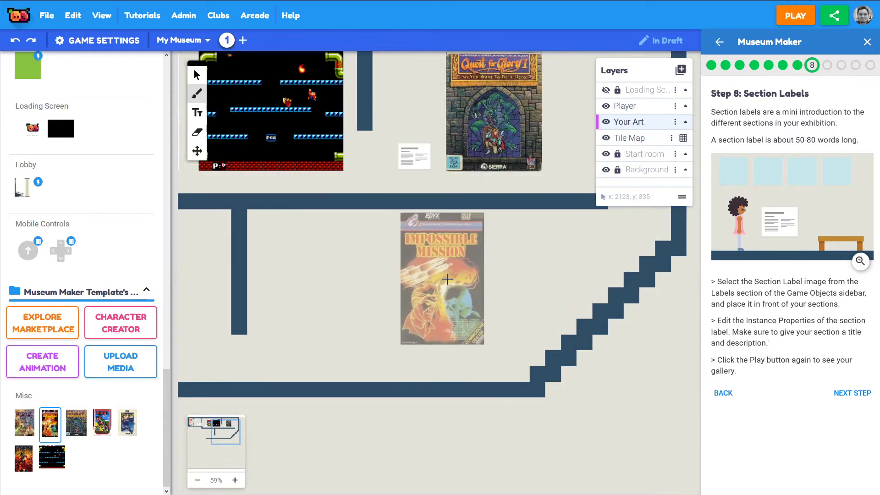
left_click(438, 287)
left_click(195, 73)
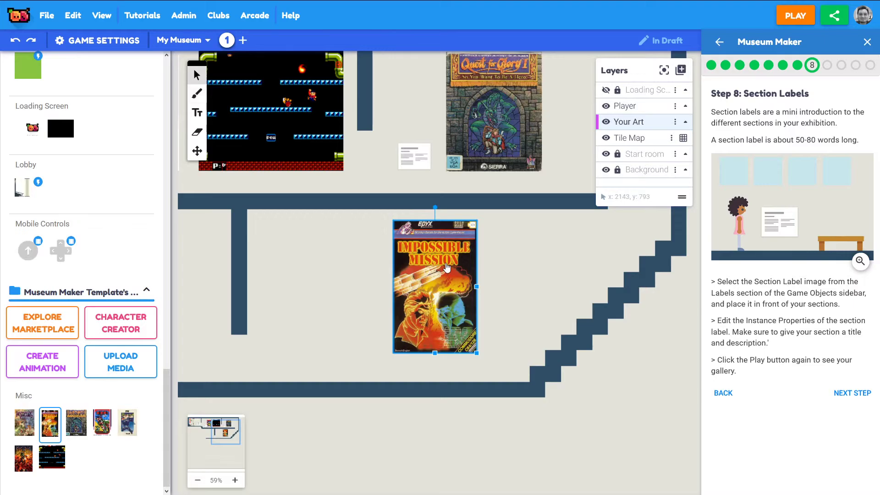
scroll(8, 267, "up", 6)
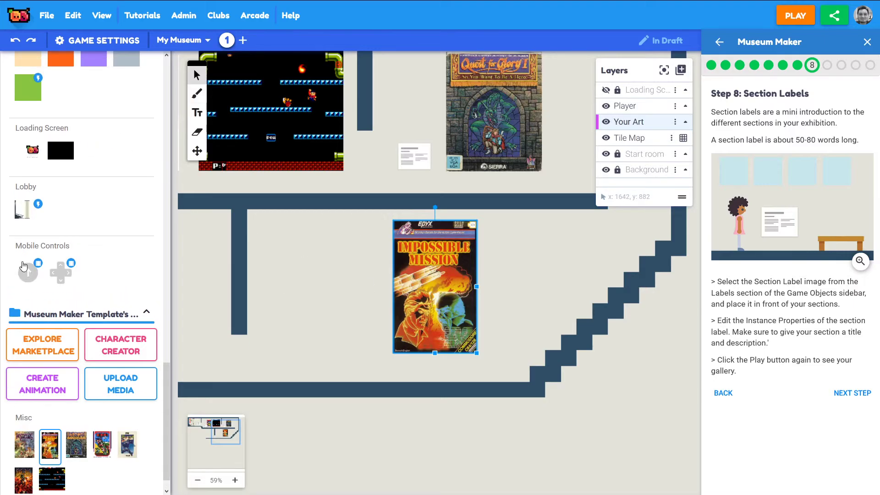
scroll(94, 326, "up", 15)
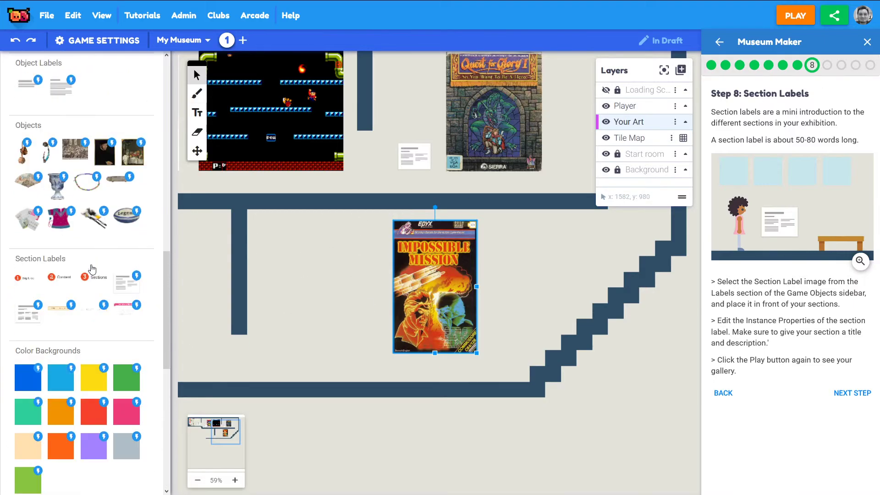
left_click(82, 66)
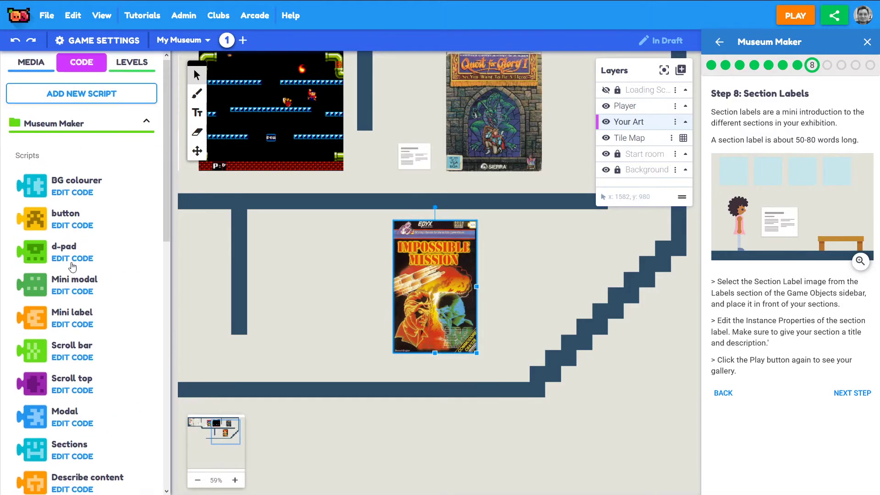
scroll(51, 276, "down", 12)
left_click(33, 356)
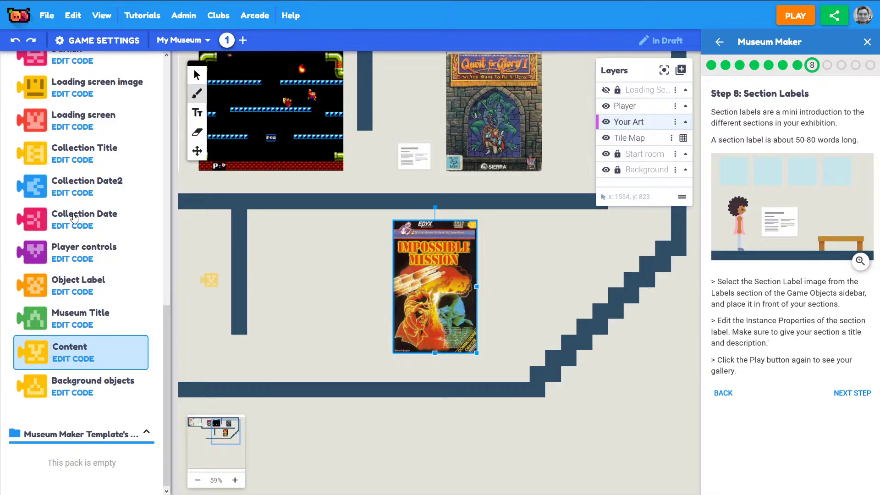
scroll(69, 229, "up", 12)
left_click(26, 67)
- Place a Section Label just to the right of the Impossible Mission cover, near its lower edge
scroll(83, 248, "down", 10)
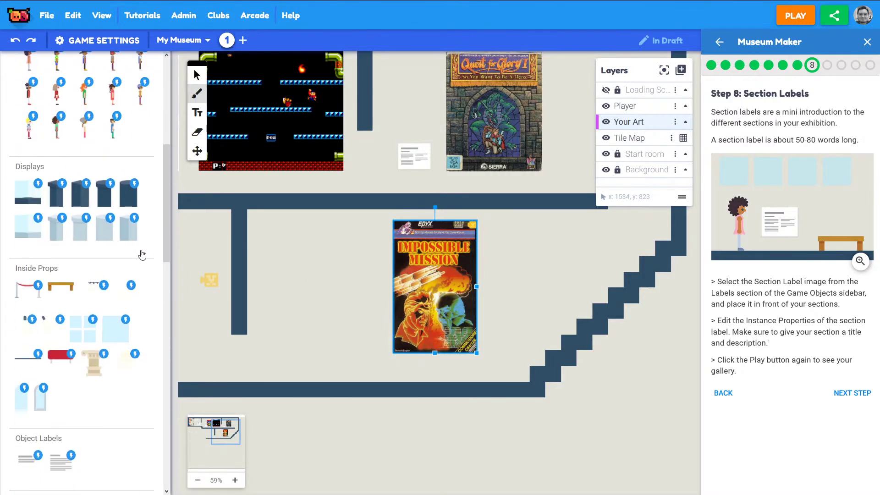
left_click(55, 340)
scroll(70, 293, "up", 3)
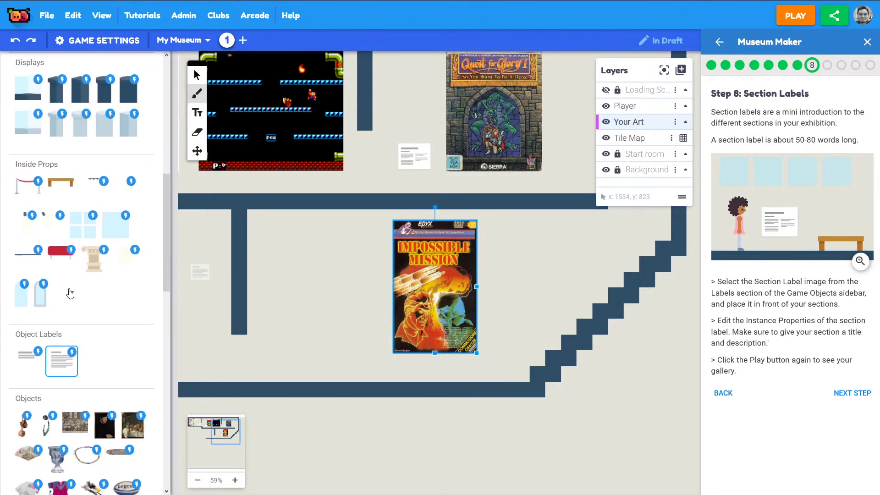
scroll(55, 258, "down", 6)
scroll(126, 314, "down", 4)
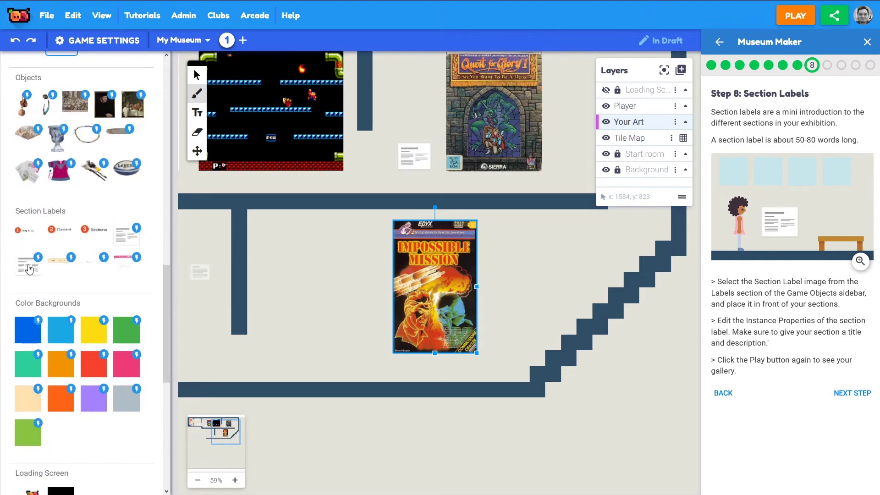
left_click(127, 236)
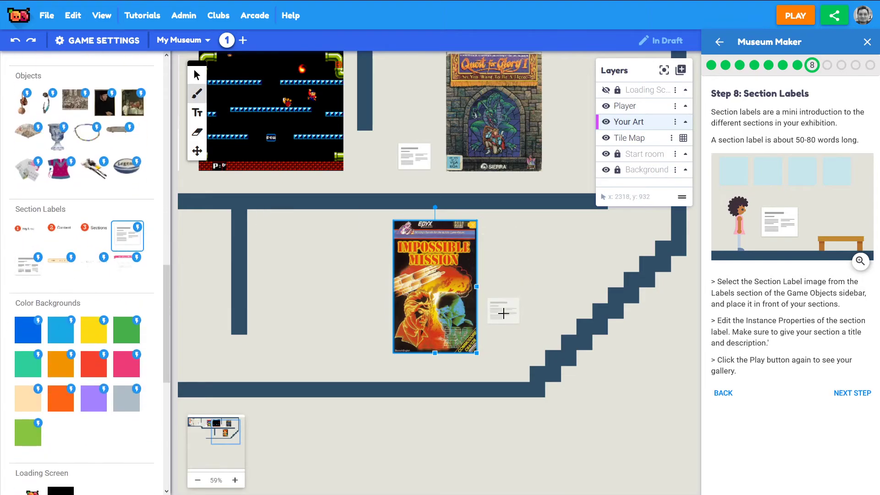
left_click(503, 338)
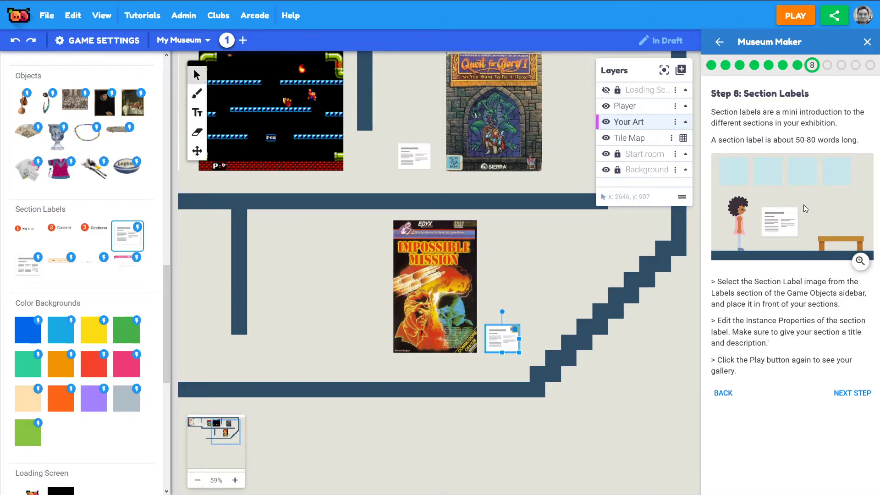
- Open the new section label's object behavior and set Name of Section to "Mission Impossible"
right_click(500, 337)
mouse_move(681, 355)
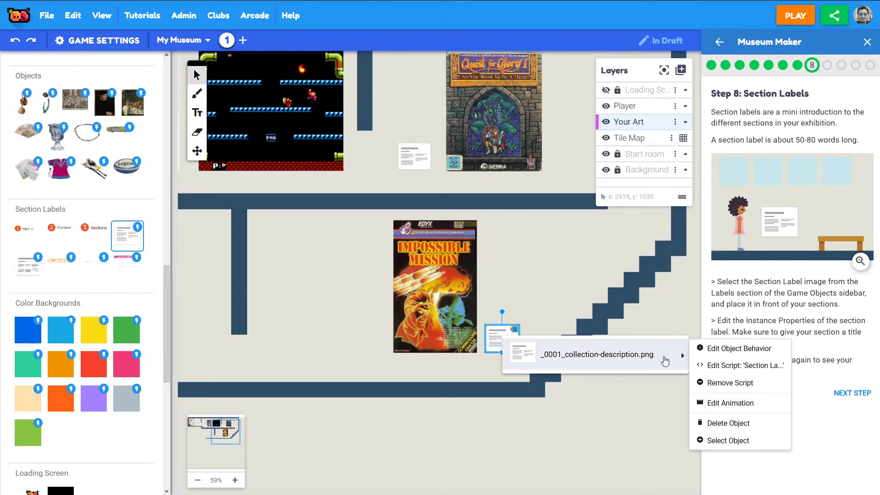
left_click(740, 349)
triple_click(487, 322)
type("Mission Impossible")
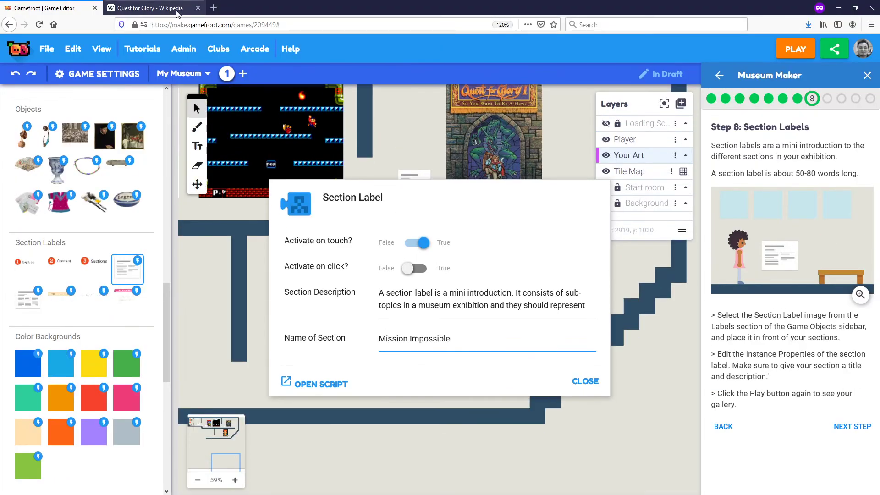
- Switch to the Wikipedia tab and search for "mission impossible game"
left_click(195, 14)
left_click(753, 28)
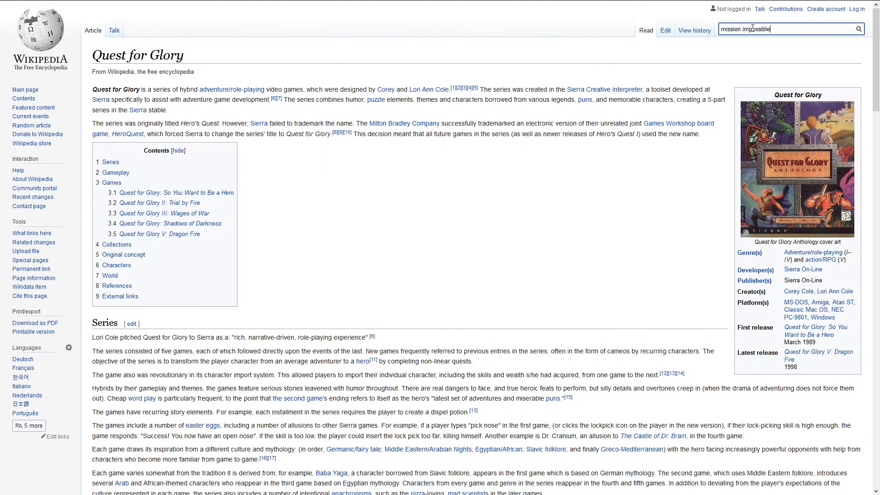
key("Return")
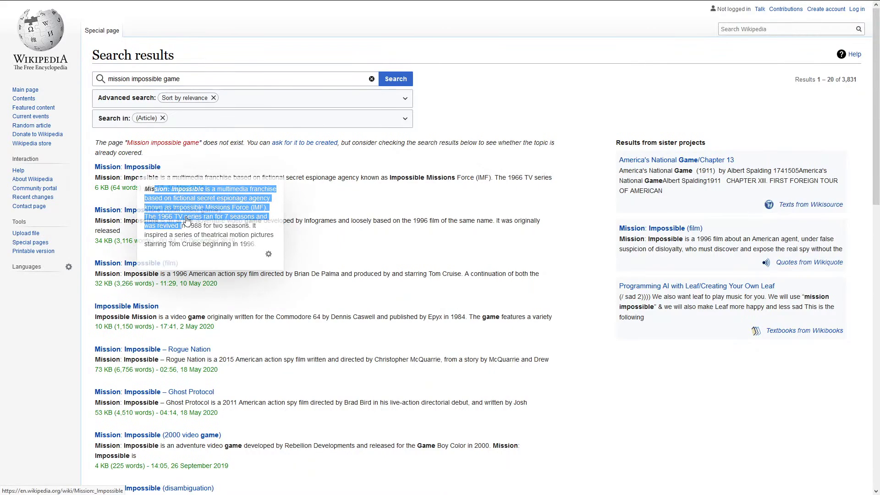
- Open the Mission: Impossible article and follow its Video games table to the 1990 game's article
left_click(131, 169)
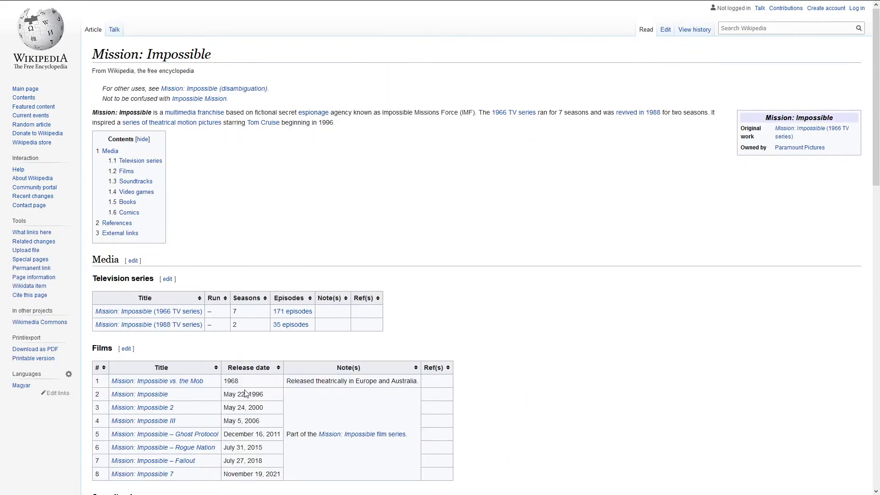
scroll(210, 377, "down", 4)
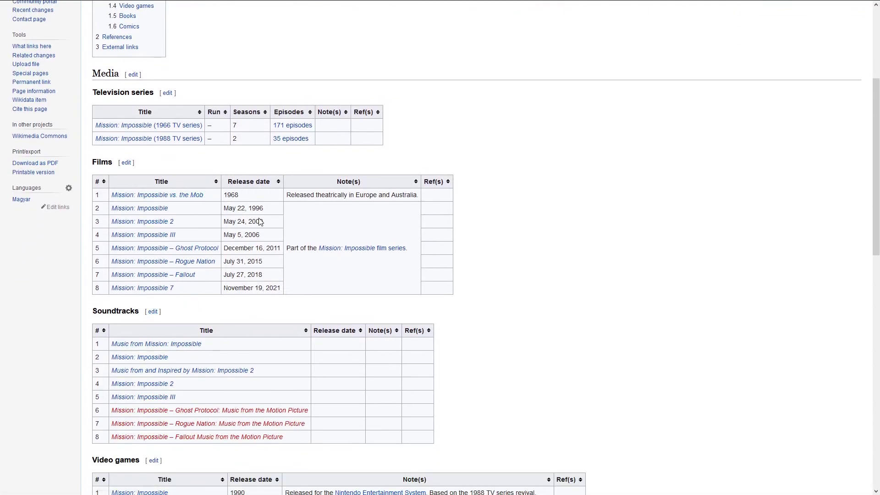
scroll(142, 92, "up", 4)
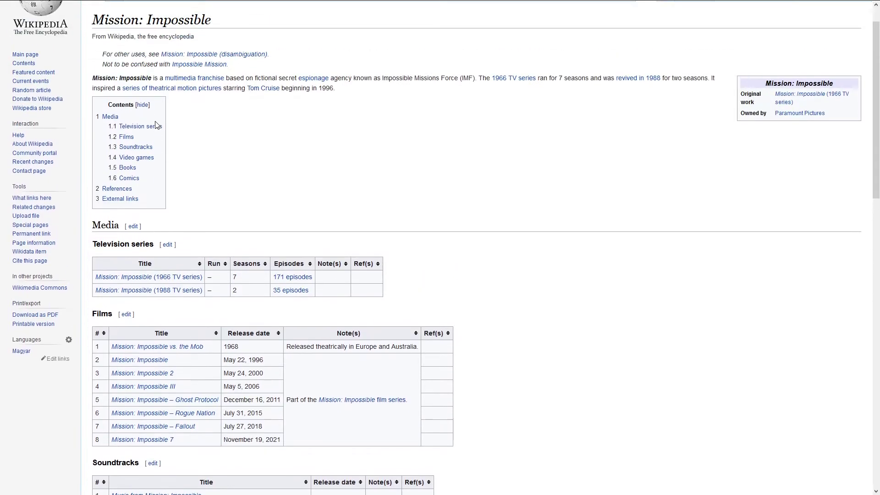
scroll(206, 226, "down", 10)
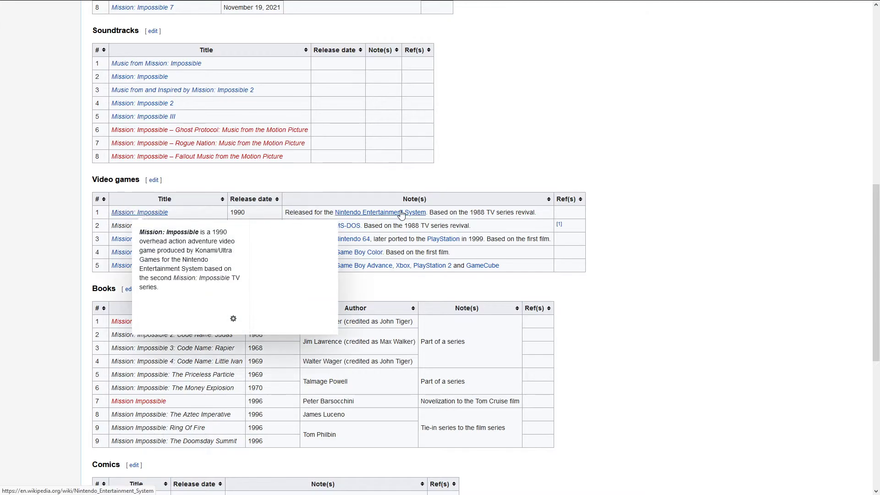
left_click(139, 213)
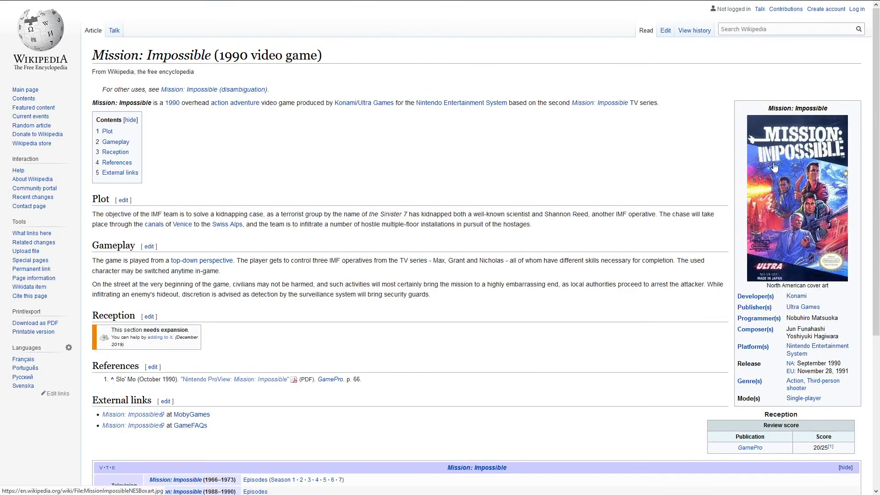
- Search the web for "mission impossible c64" and view the image results
mouse_move(319, 4)
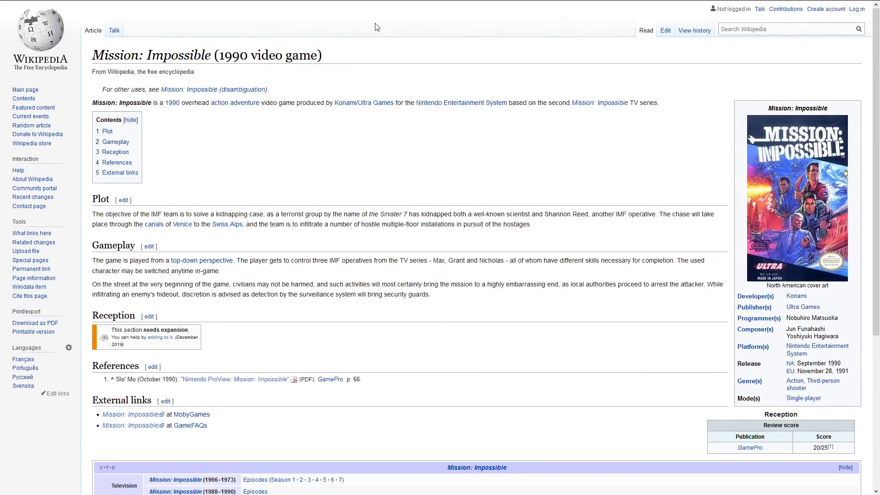
mouse_move(229, 3)
left_click(213, 24)
type("mis")
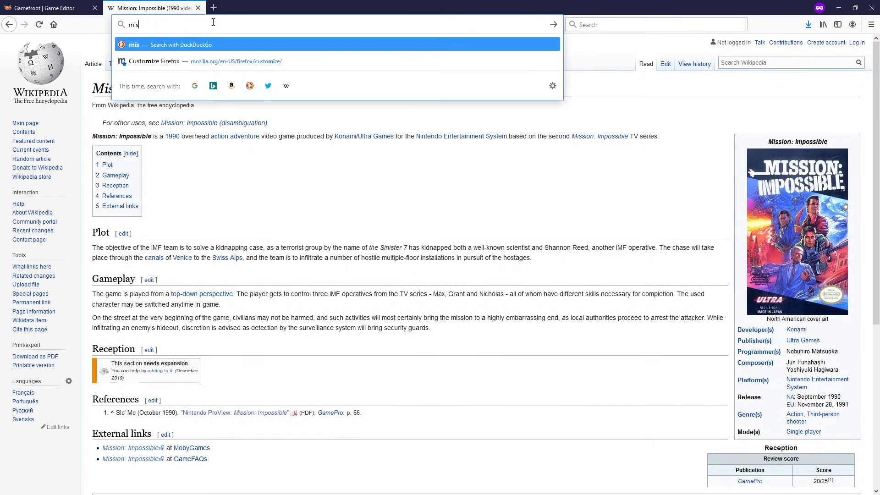
type("sion impossible")
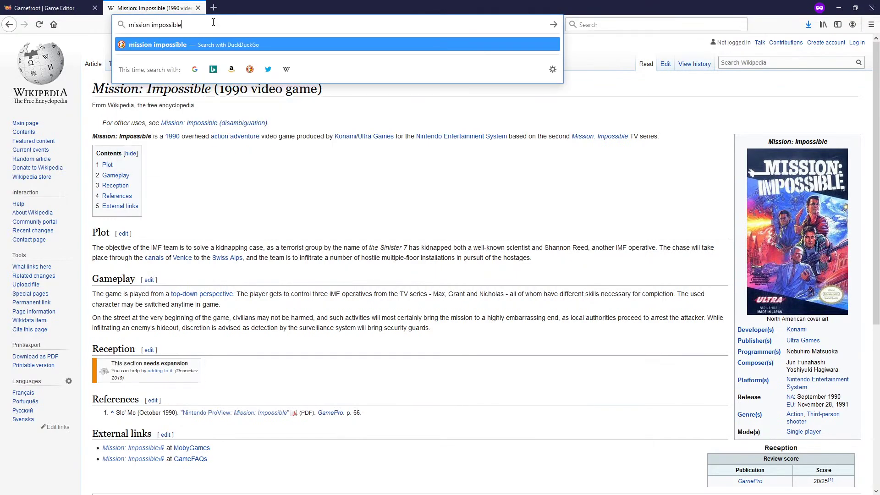
type(" c64")
key("Return")
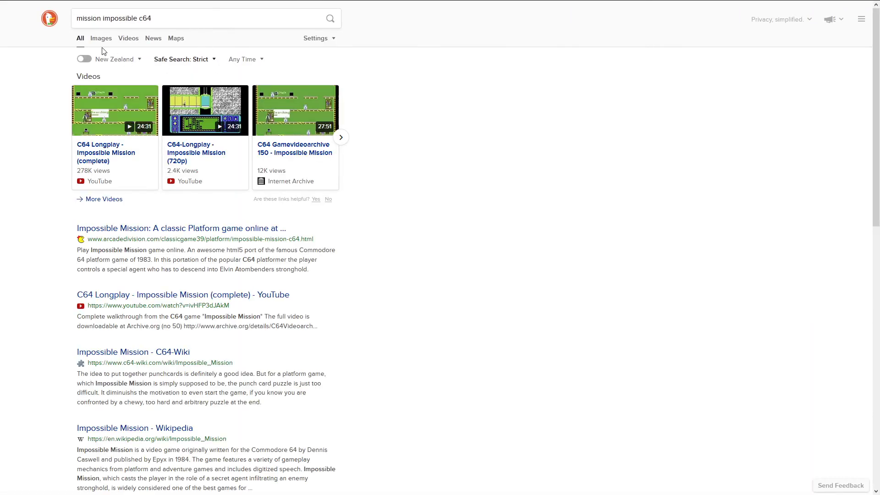
left_click(102, 44)
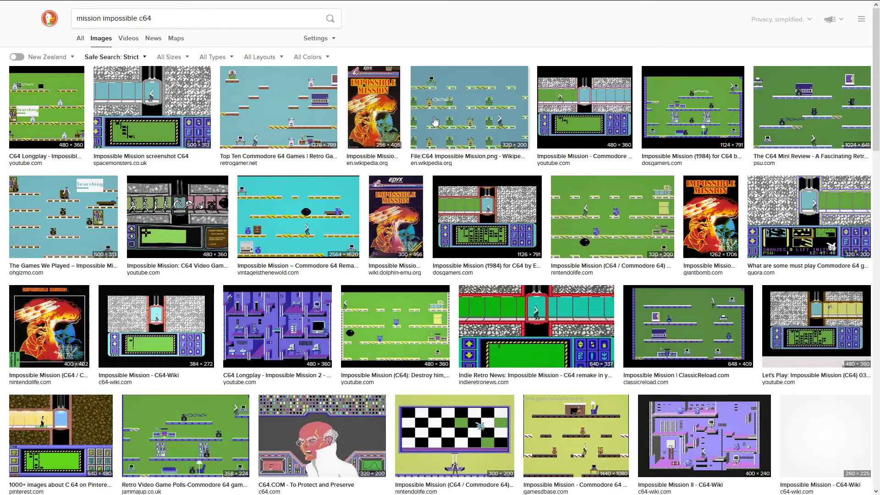
- Open the Wikipedia article on Impossible Mission from the web results and copy its introductory paragraphs
left_click(80, 38)
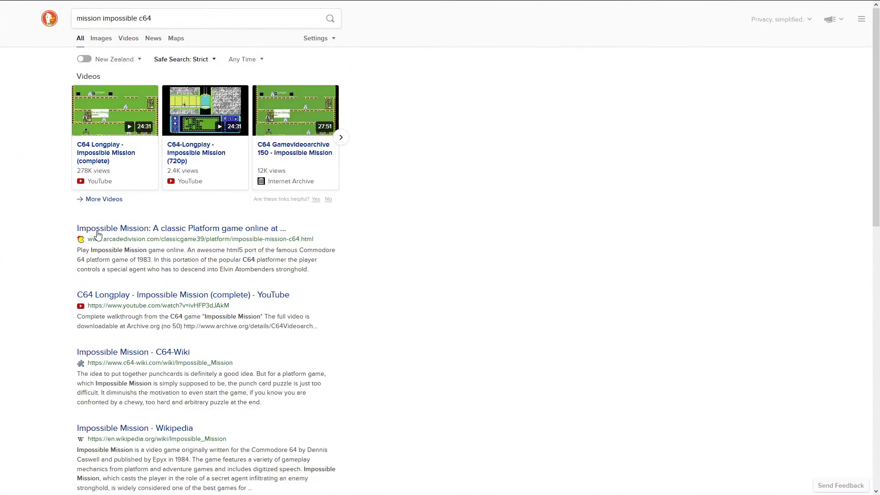
scroll(141, 353, "down", 1)
scroll(142, 354, "down", 3)
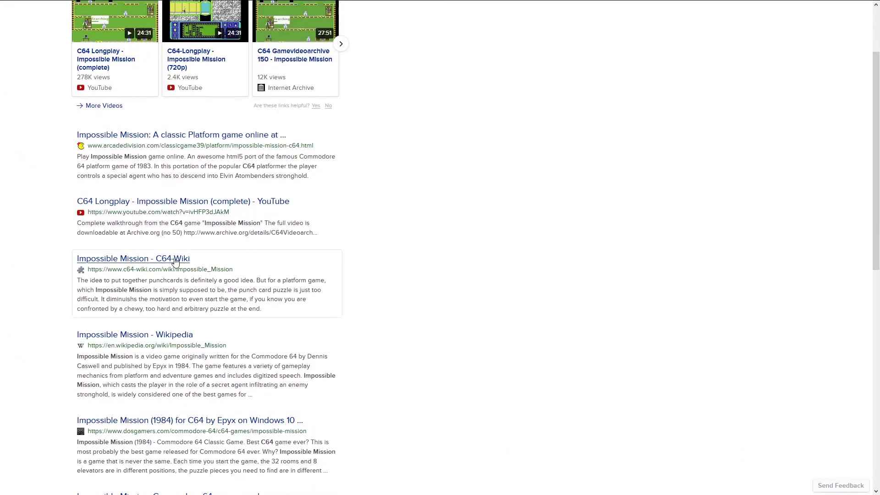
scroll(133, 271, "down", 1)
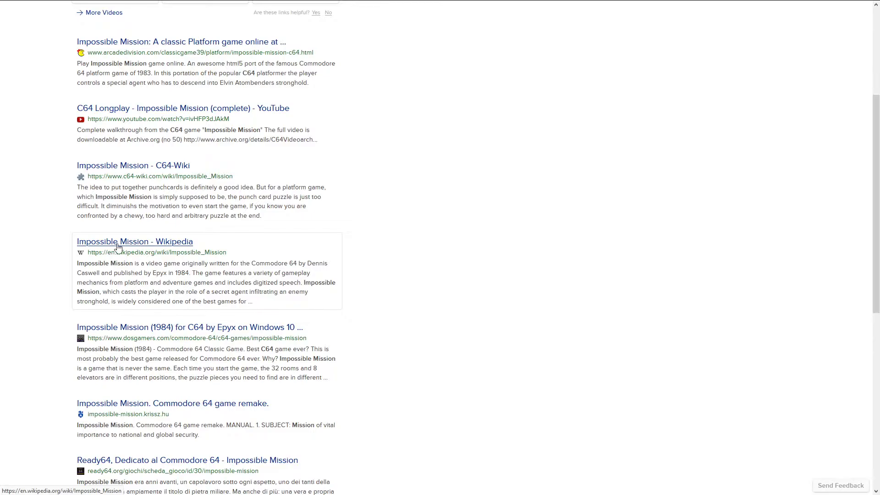
left_click(118, 243)
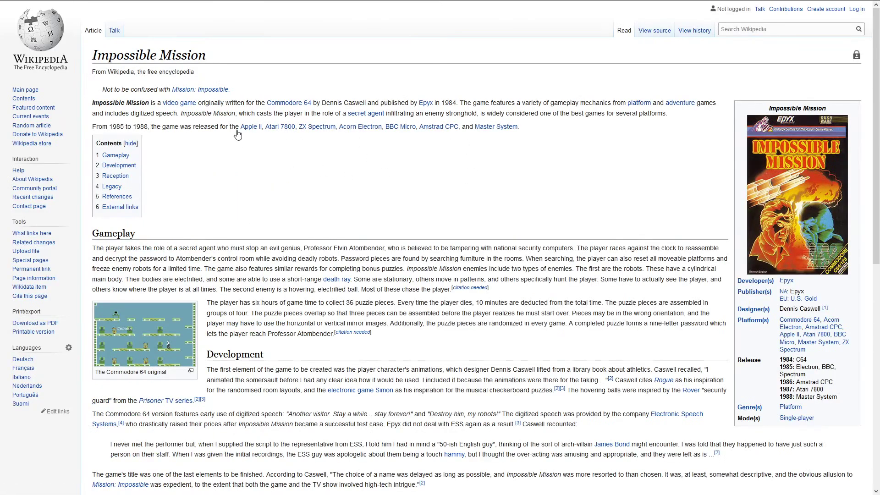
left_click_drag(91, 104, 515, 132)
key("ctrl+c")
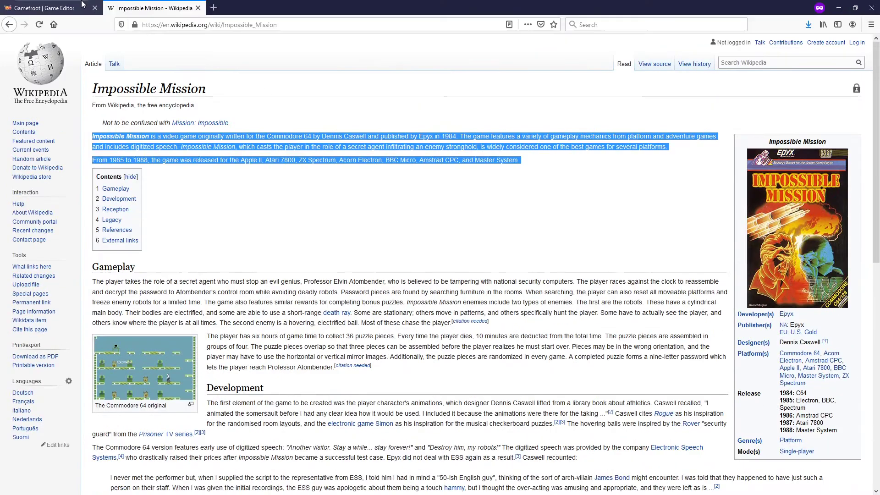
- Return to the game editor and replace the section label's description with the copied Impossible Mission introduction
left_click(60, 8)
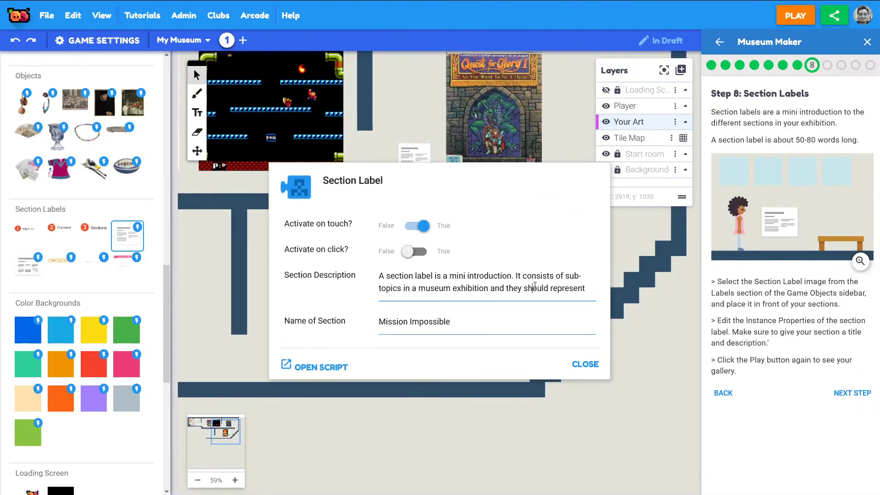
key("ctrl+a")
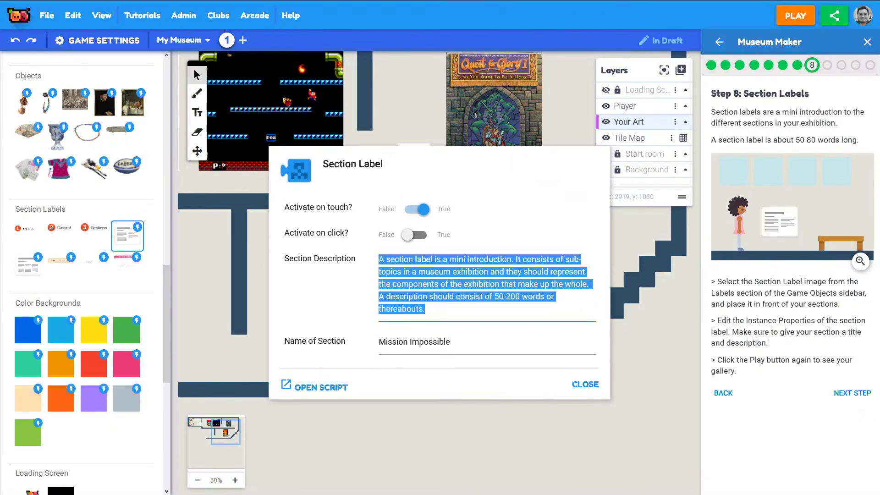
key("ctrl+v")
scroll(527, 290, "down", 1)
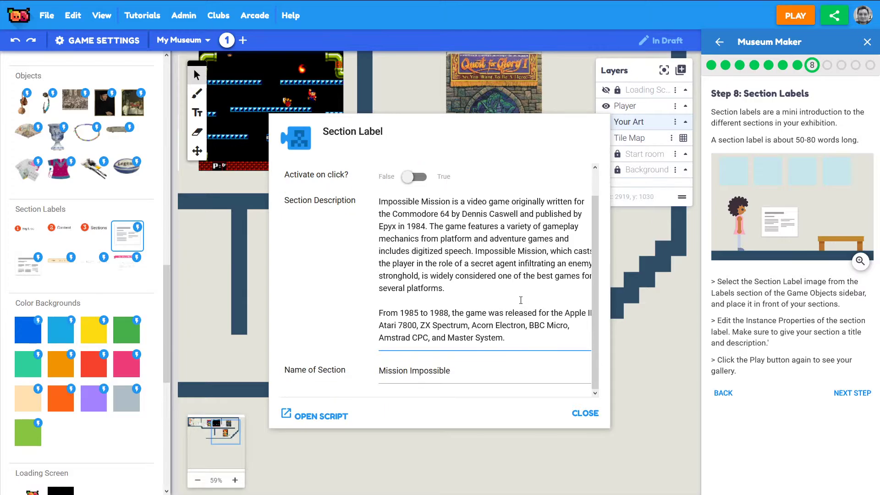
left_click_drag(522, 251, 514, 263)
scroll(553, 321, "up", 1)
left_click(592, 415)
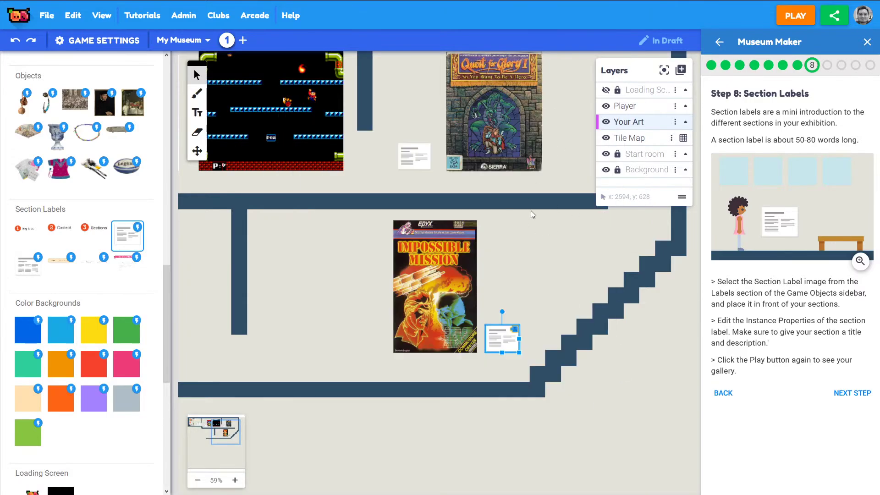
- Save the game and advance the Museum Maker tutorial to Step 9: Object Labels, reading its instructions
left_click(47, 15)
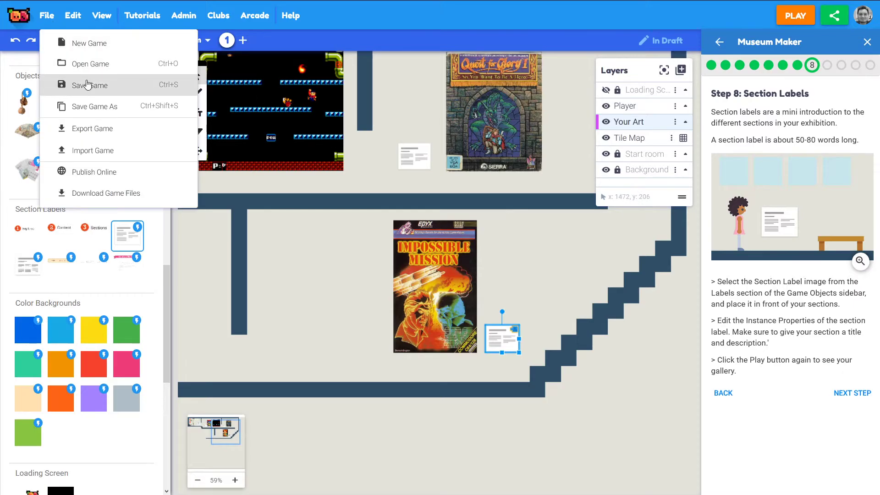
left_click(84, 85)
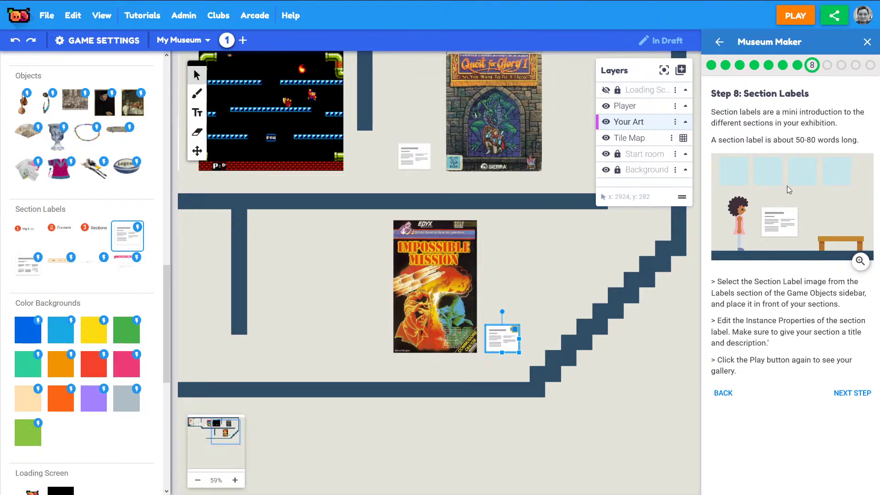
left_click(852, 393)
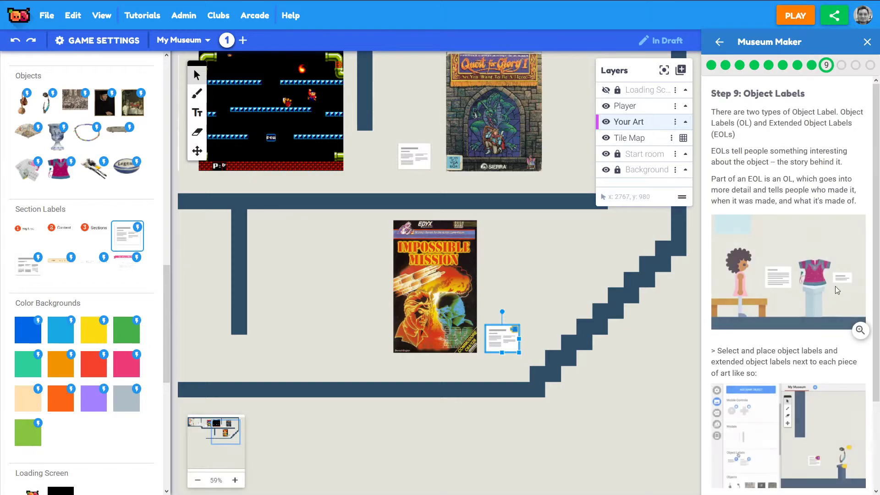
scroll(774, 127, "down", 3)
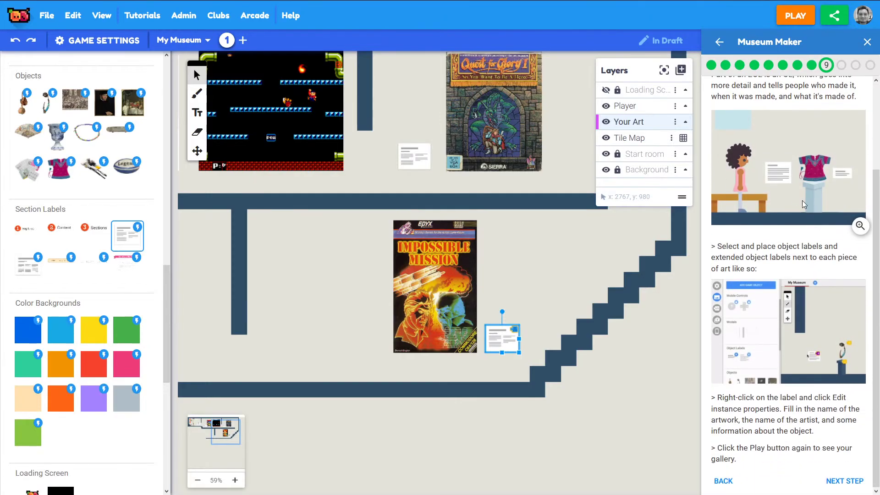
- Nudge the Impossible Mission section label slightly away from the cover art and lower the cover slightly
left_click(197, 151)
left_click(198, 75)
left_click_drag(516, 363, 522, 362)
mouse_move(462, 331)
left_mouse_down()
mouse_move(414, 334)
mouse_move(462, 332)
left_mouse_up()
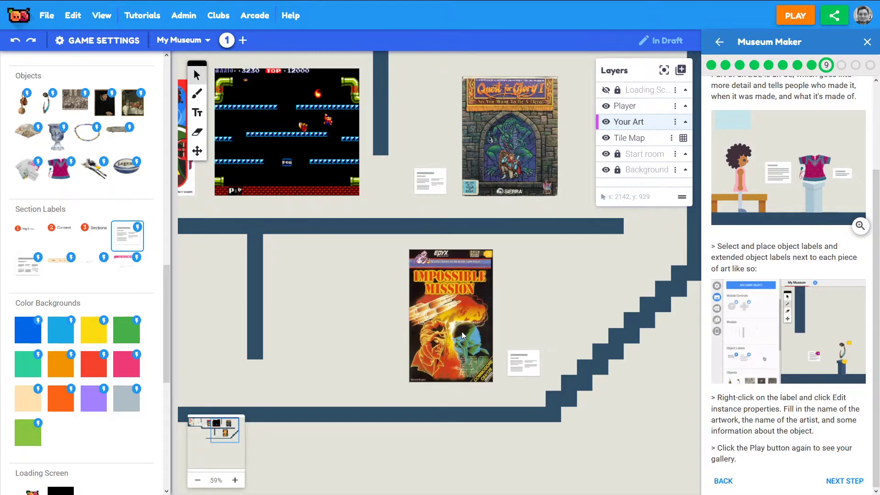
- Lower the Mario Bros screenshot slightly and shift the Mario Bros cover and section label left to widen the gap beside the screenshot
left_click(198, 152)
left_click_drag(283, 155, 406, 205)
left_click(205, 73)
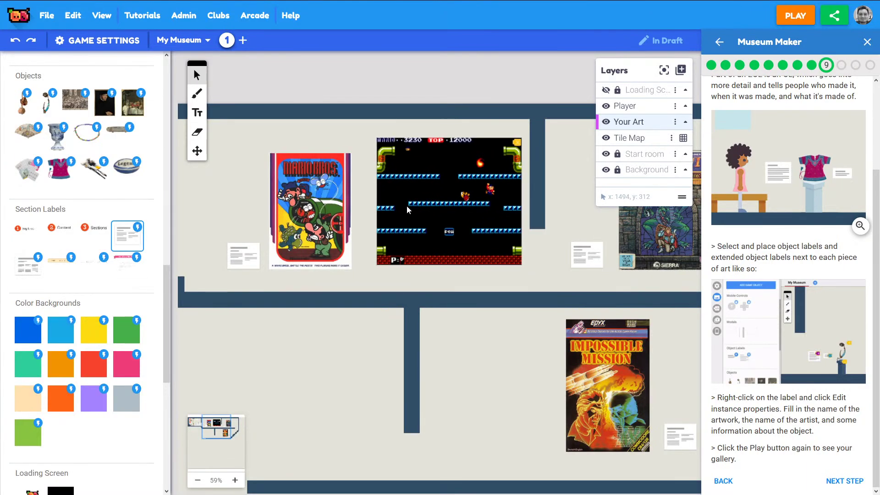
left_click_drag(437, 236, 438, 230)
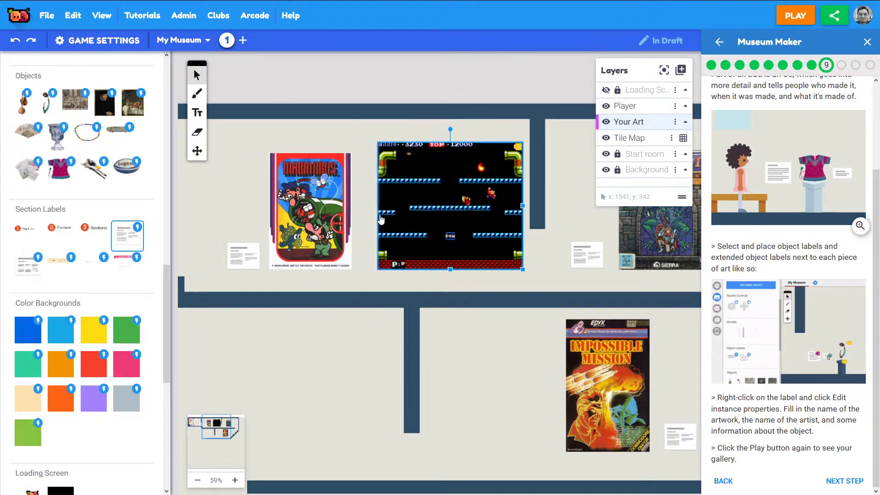
left_click_drag(244, 256, 225, 255)
left_click_drag(310, 231, 289, 231)
left_click(455, 225)
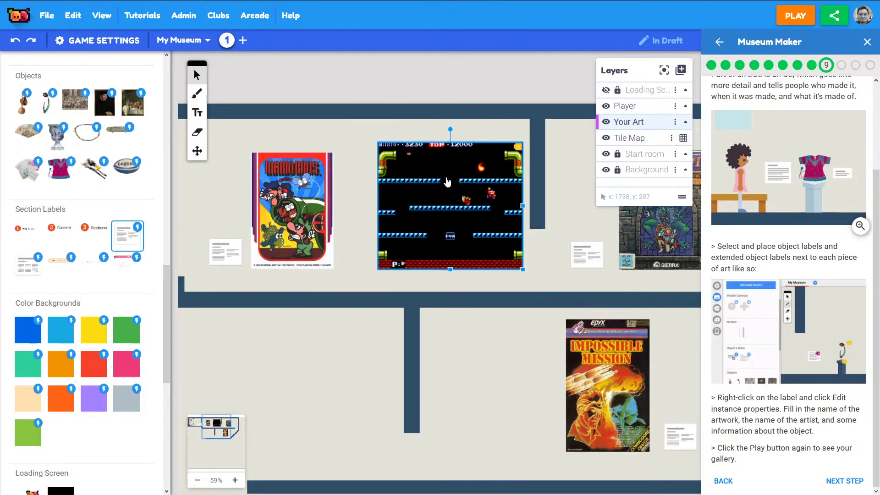
- Place a small object label at floor level between the Mario Bros cover and the gameplay screenshot
left_click(198, 151)
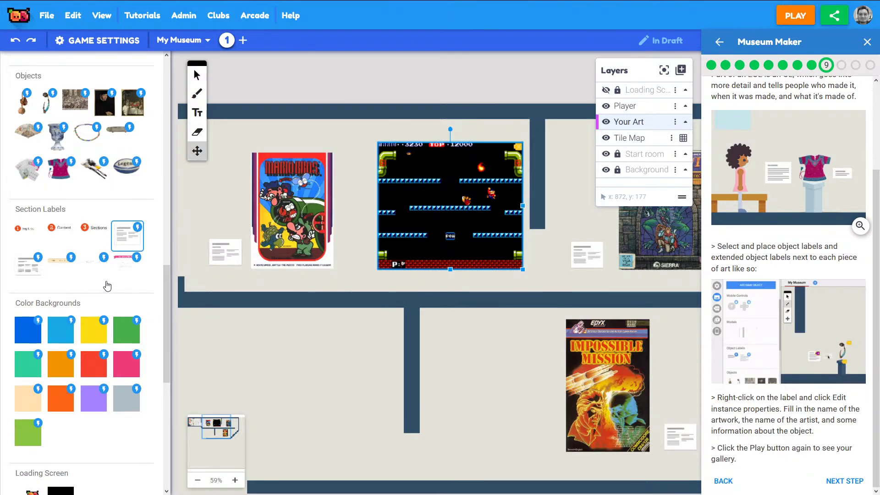
scroll(107, 286, "down", 8)
scroll(128, 254, "up", 6)
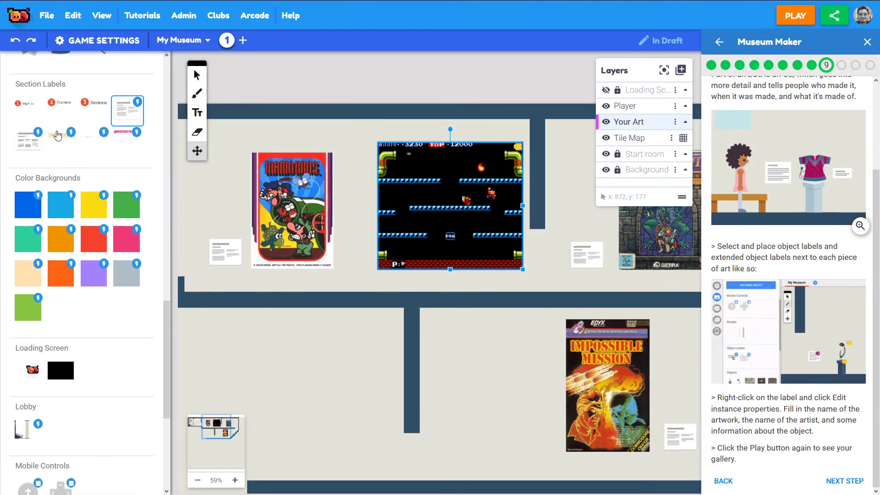
scroll(68, 156, "up", 12)
scroll(51, 279, "down", 3)
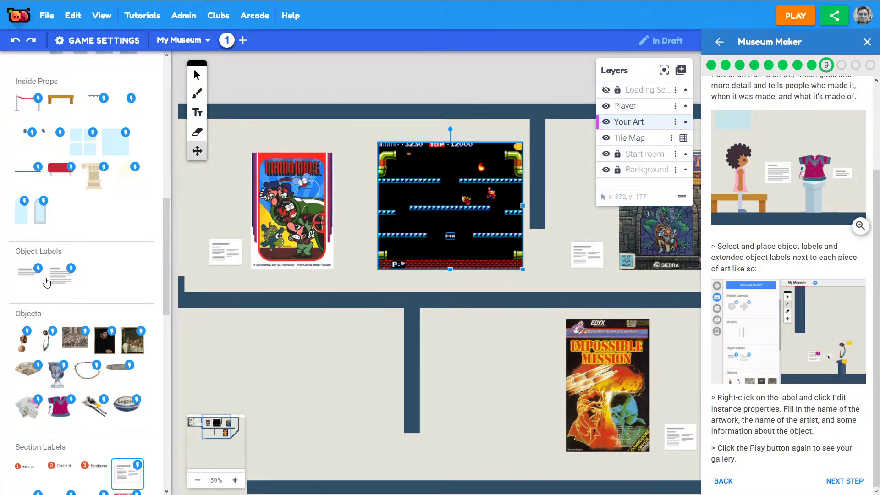
left_click(28, 274)
left_click(369, 268)
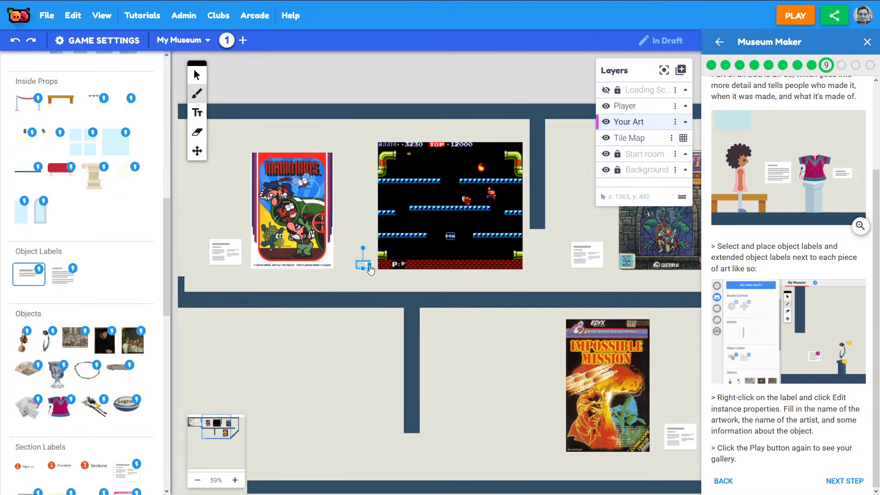
- Open the new mini label's properties and clear the placeholder creator, materials, and title and date texts
right_click(364, 267)
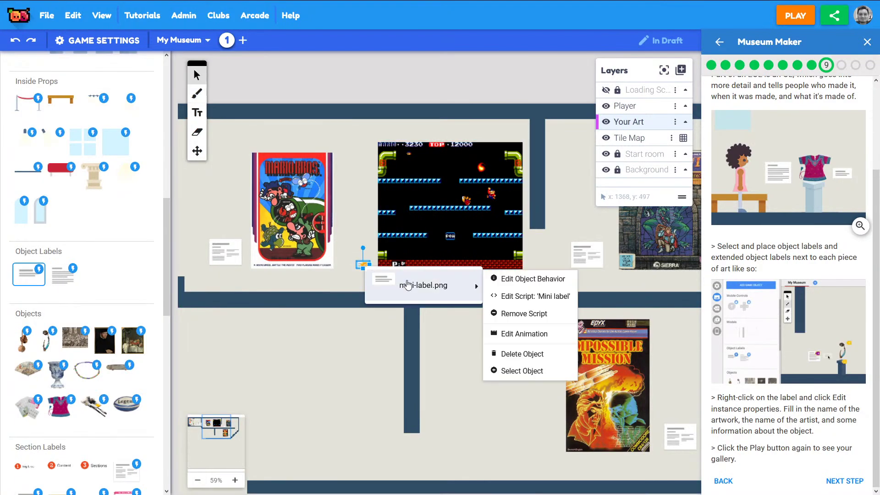
left_click(519, 287)
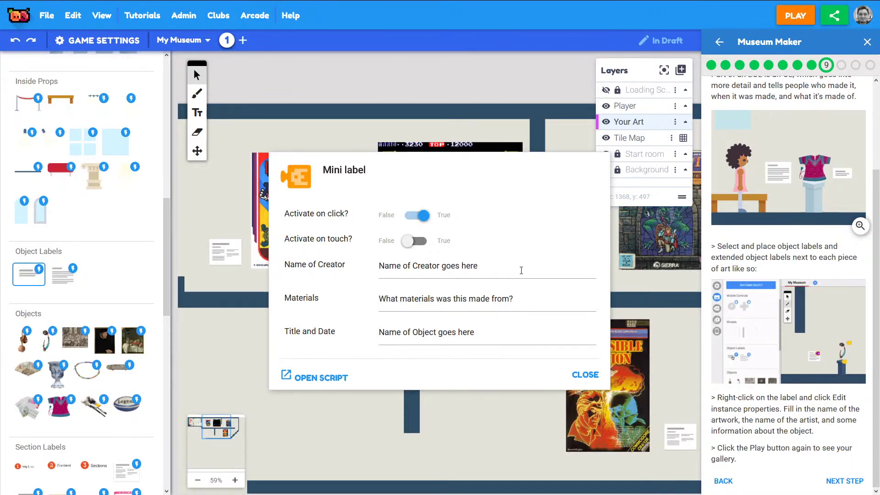
left_click(433, 265)
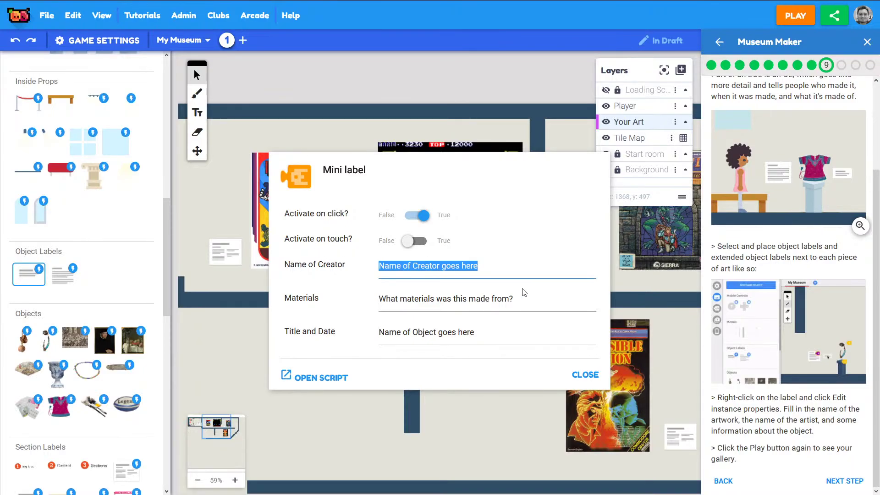
key("BackSpace")
left_click(478, 336)
left_click(435, 299)
key("BackSpace")
left_click(459, 333)
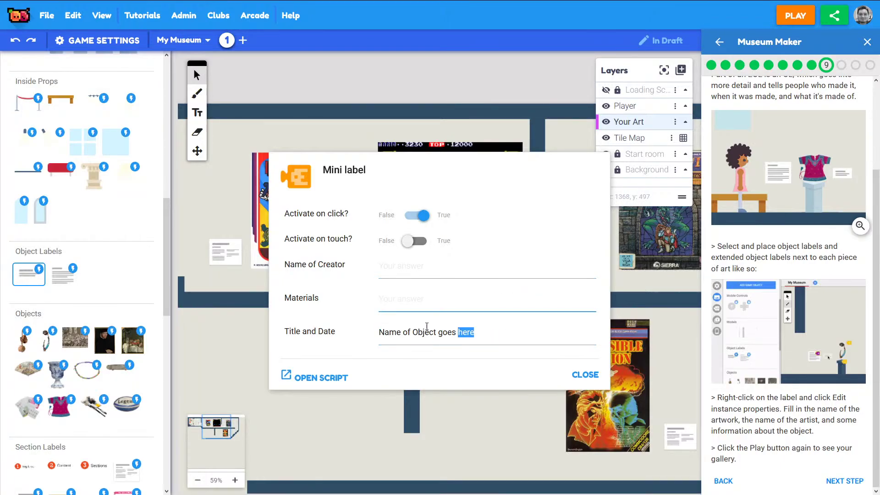
key("BackSpace")
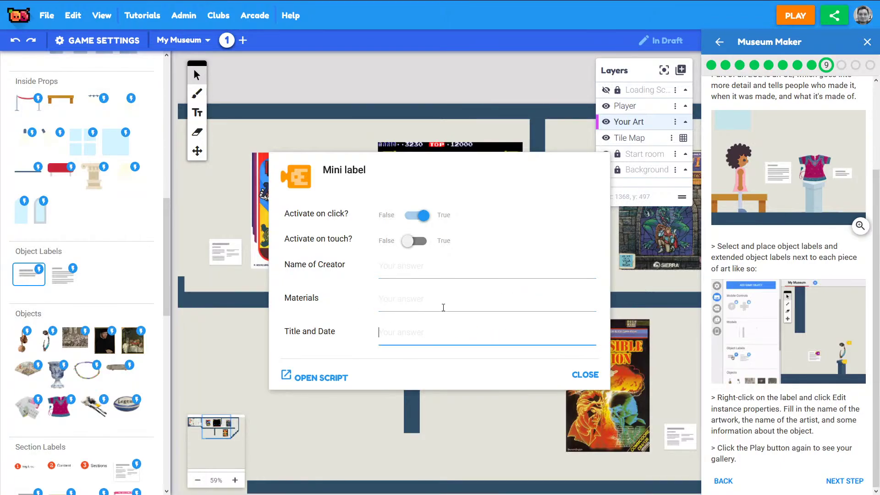
- Set the label's title to "Platforms" and its materials text to "In Mario Bros, Mario has to jump along platforms, hence the name "Platform game""
left_click(432, 299)
type("In Mario Bros, Mario has to jum")
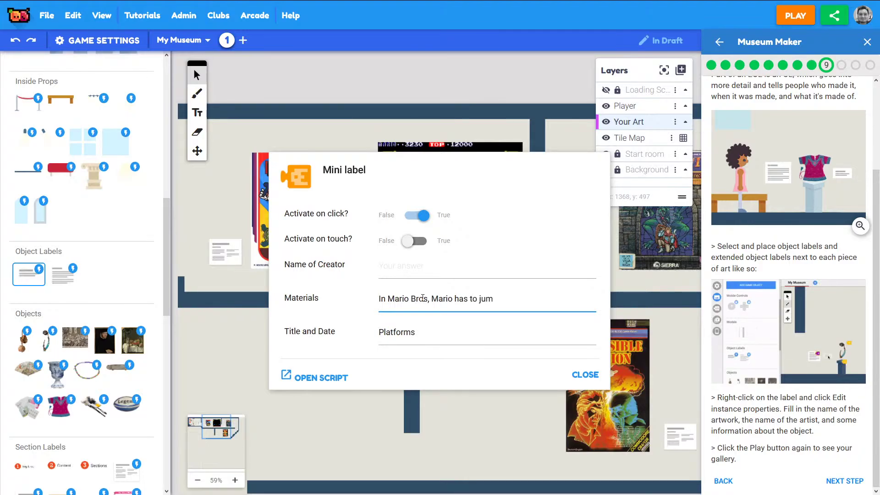
type("along platforms, ")
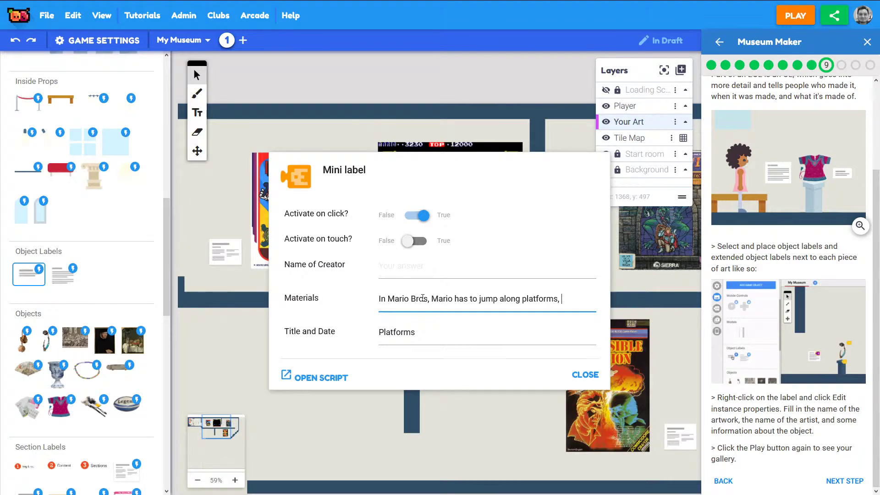
type("hence the name")
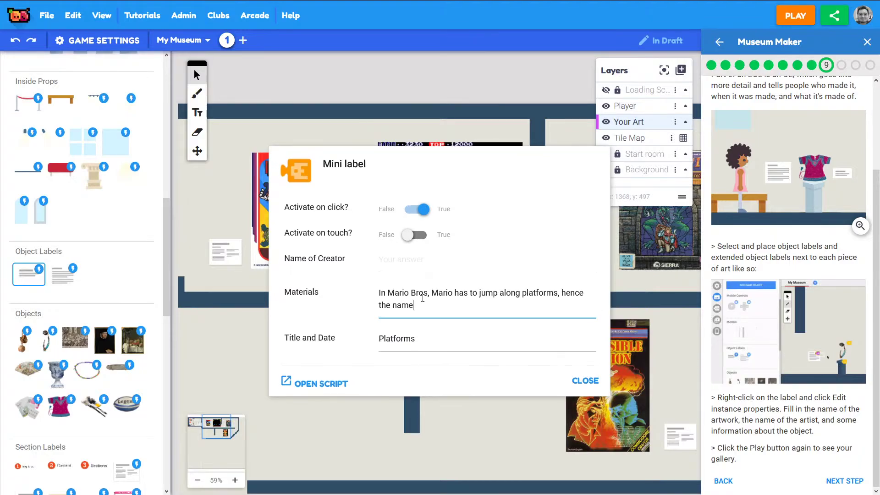
type(" \"Playtform")
key("BackSpace")
type("tform game")
left_click(586, 381)
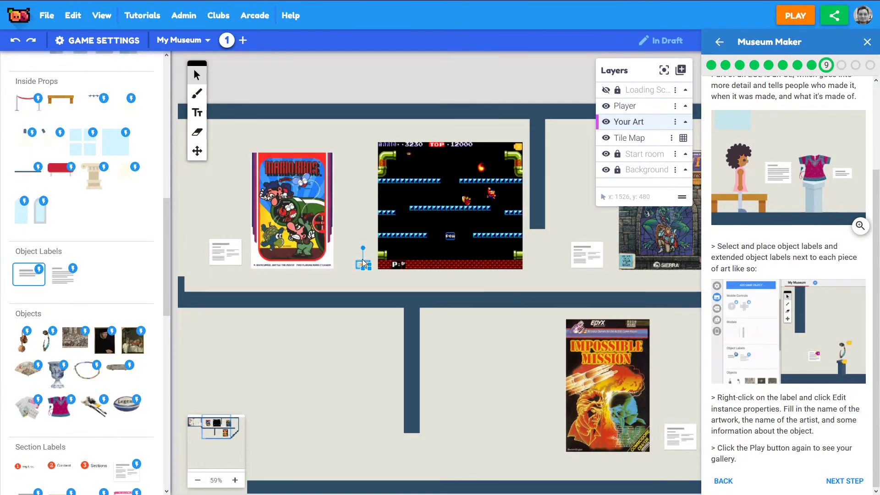
- Play the museum and walk the character past the introduction and Mario Bros section labels to the new object label
left_click(787, 19)
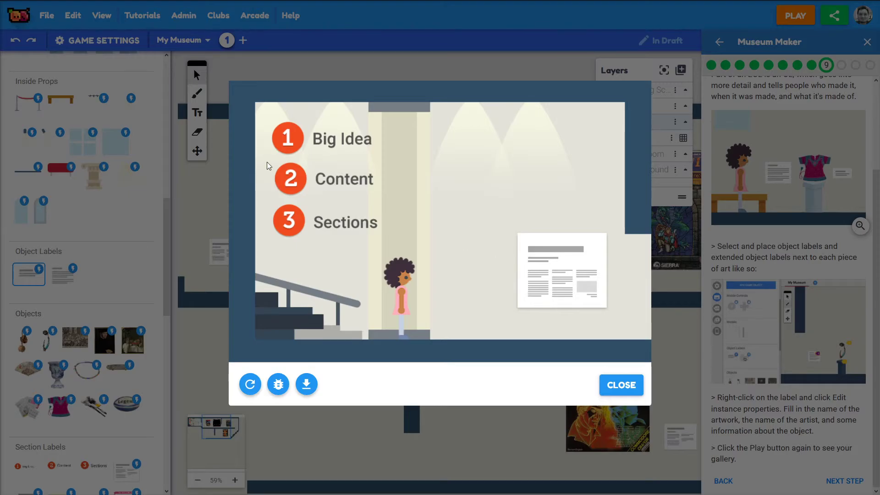
key("Right")
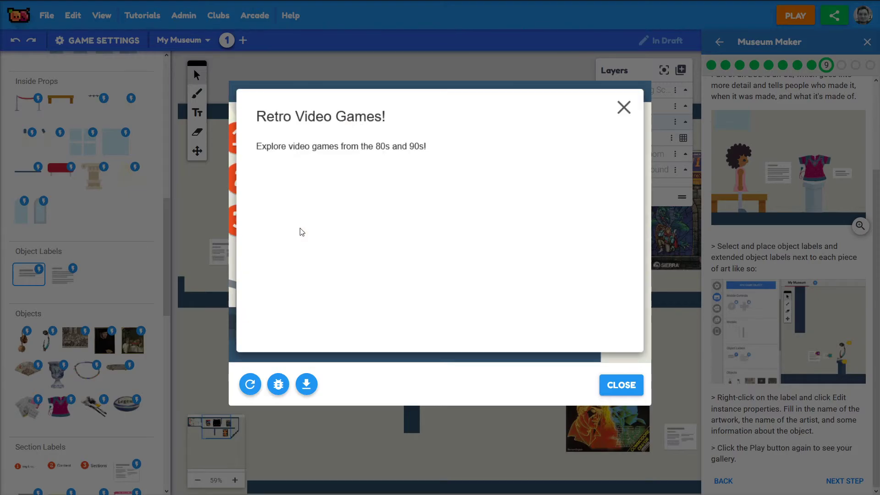
key("Right")
key("Right")
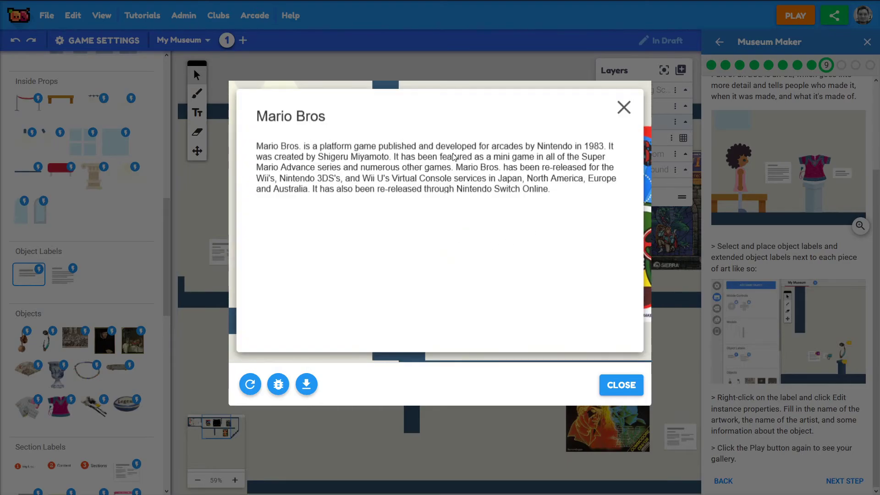
key("Right")
key("Right")
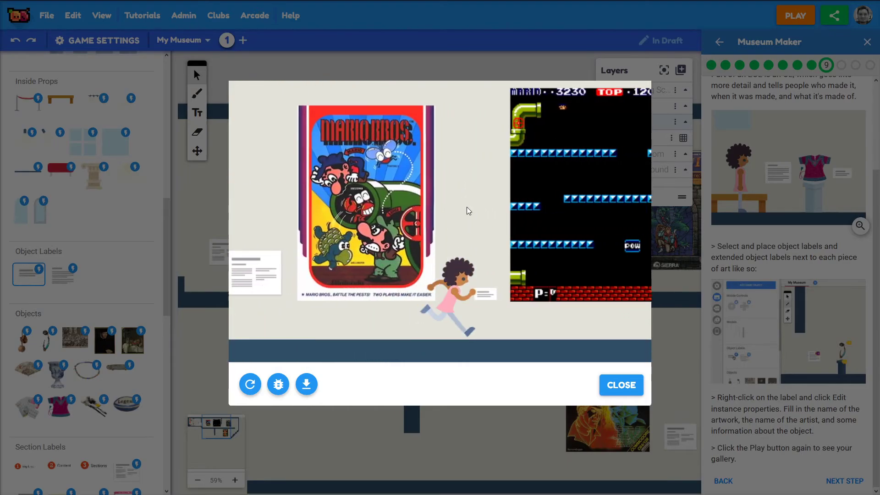
- Test the Platforms object label by opening and closing it from several positions, and end the game preview
left_click(417, 299)
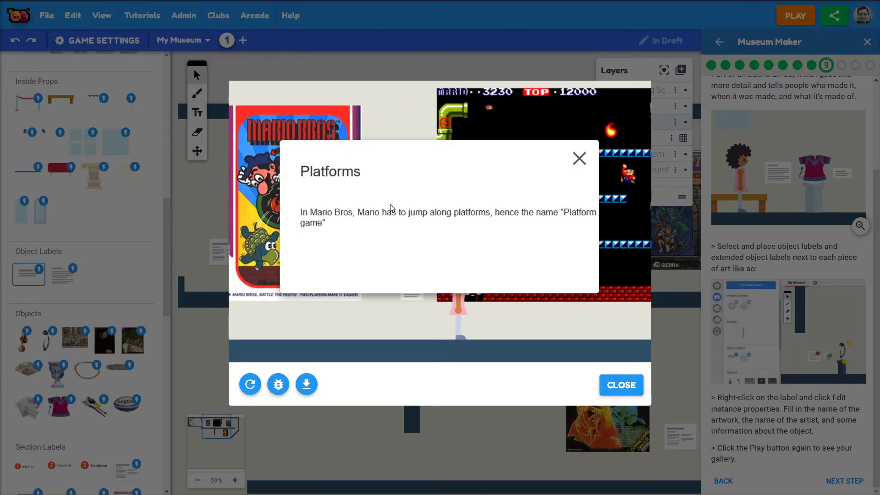
left_click(581, 159)
key("Right")
left_click(391, 297)
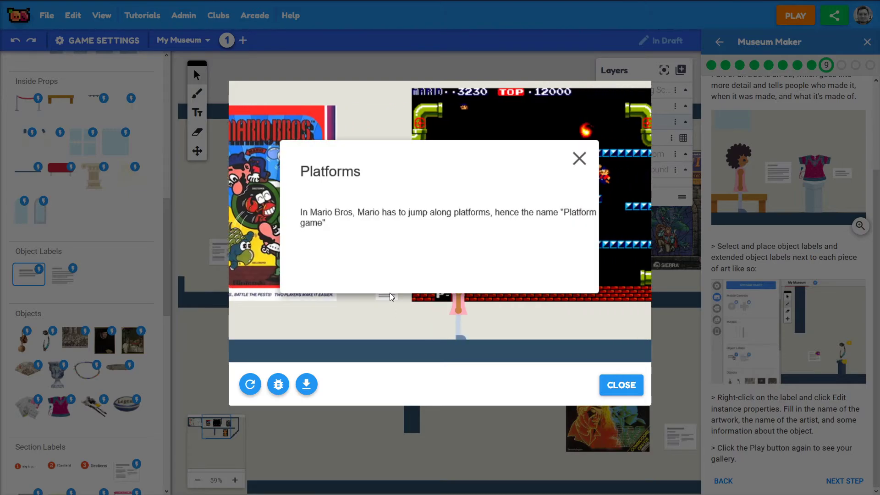
left_click(580, 158)
key("Left")
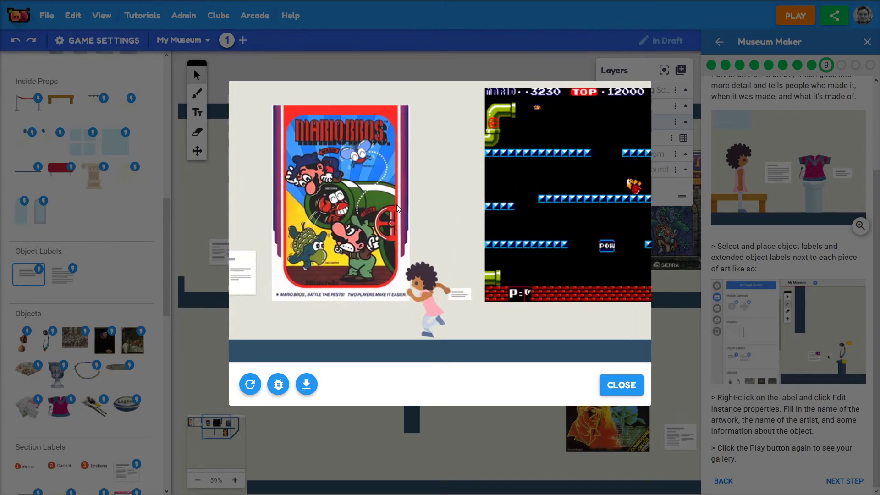
key("Right")
left_click(397, 292)
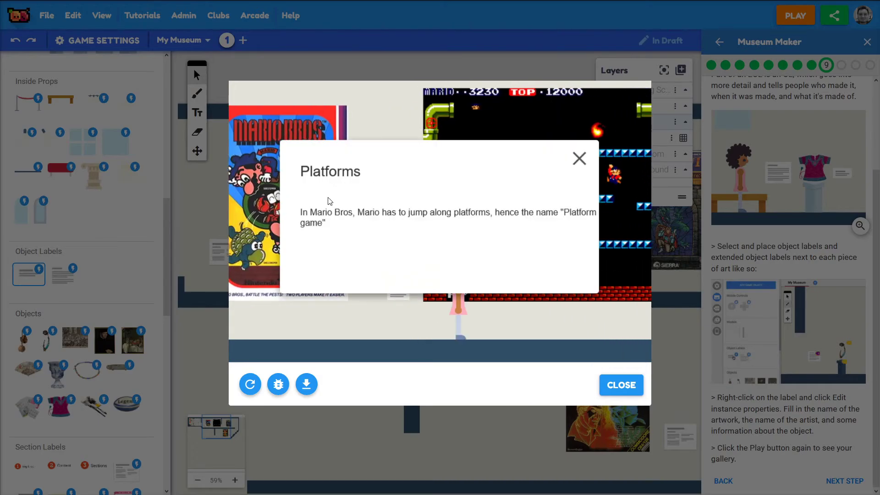
left_click(581, 158)
key("Right")
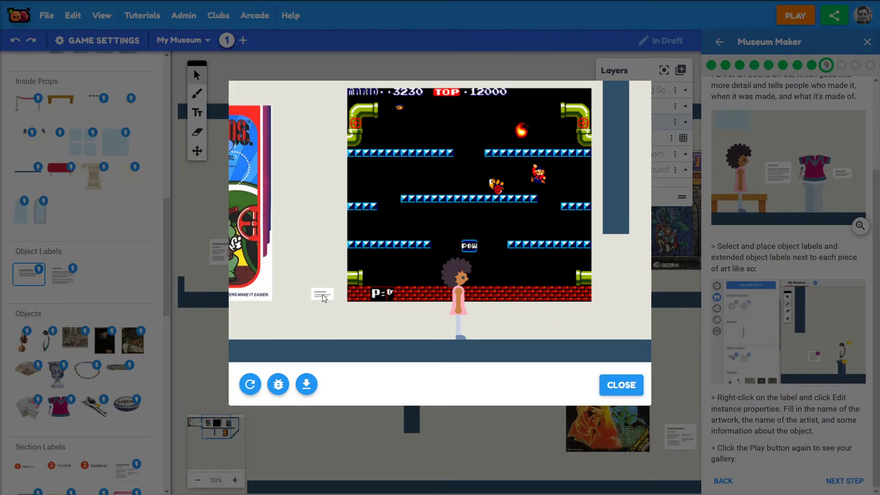
left_click(620, 387)
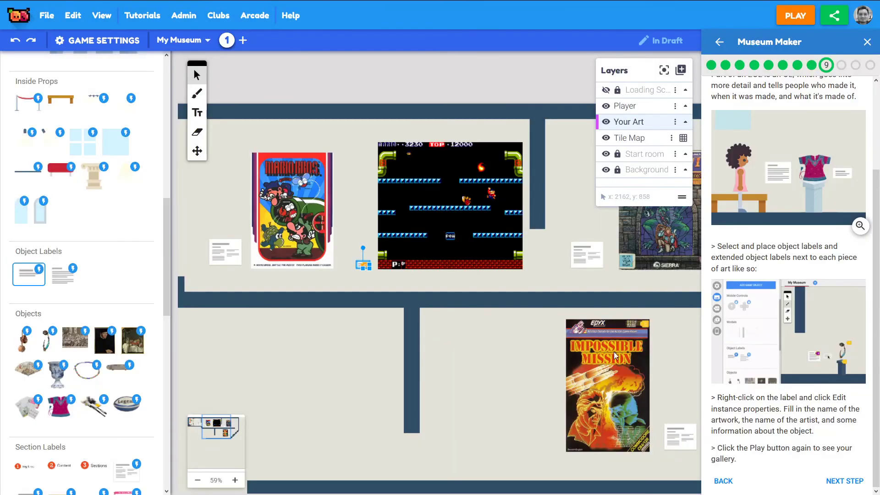
- Turn on Activate on touch for the Platforms mini label beside the Mario Bros gameplay screenshot
left_click_drag(426, 213, 393, 168)
right_click(327, 226)
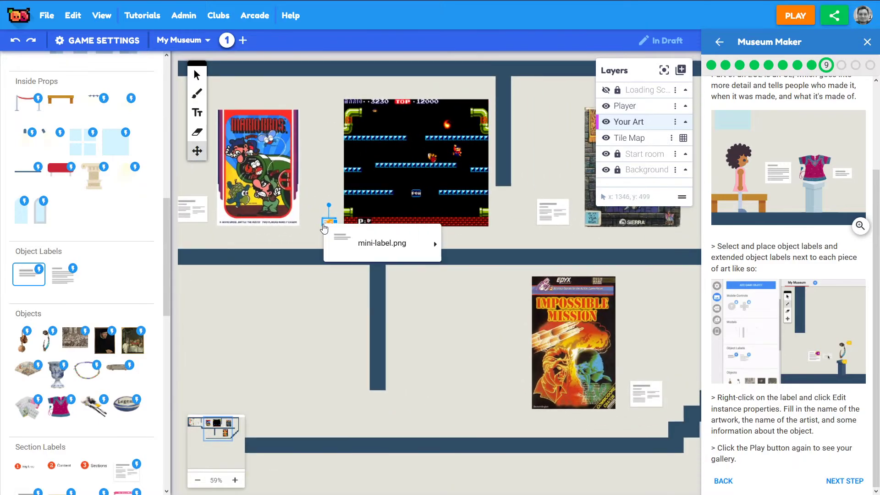
mouse_move(420, 245)
left_click(475, 242)
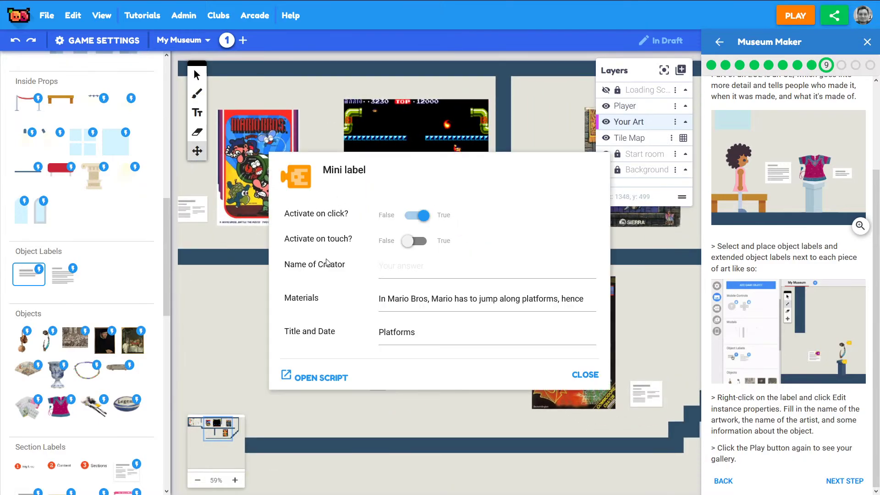
left_click(415, 246)
left_click(585, 375)
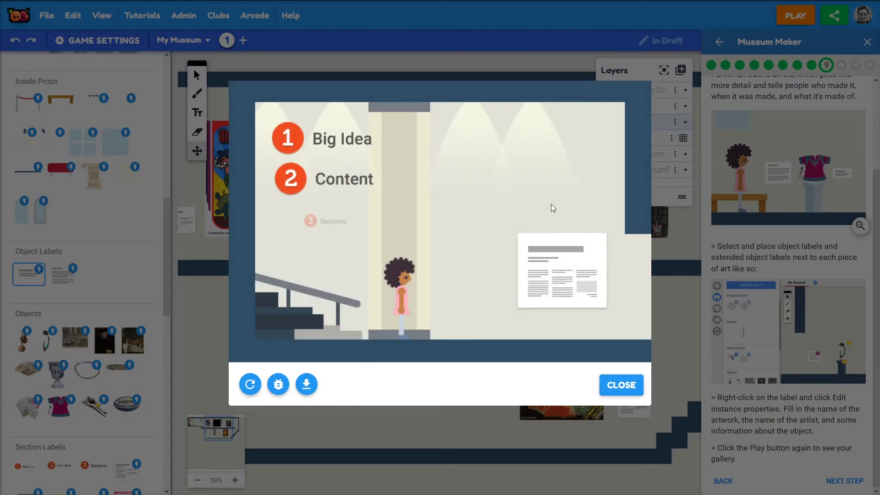
- Play the museum and walk the character up to the Platforms label to test touch activation, and end the preview
key("Right")
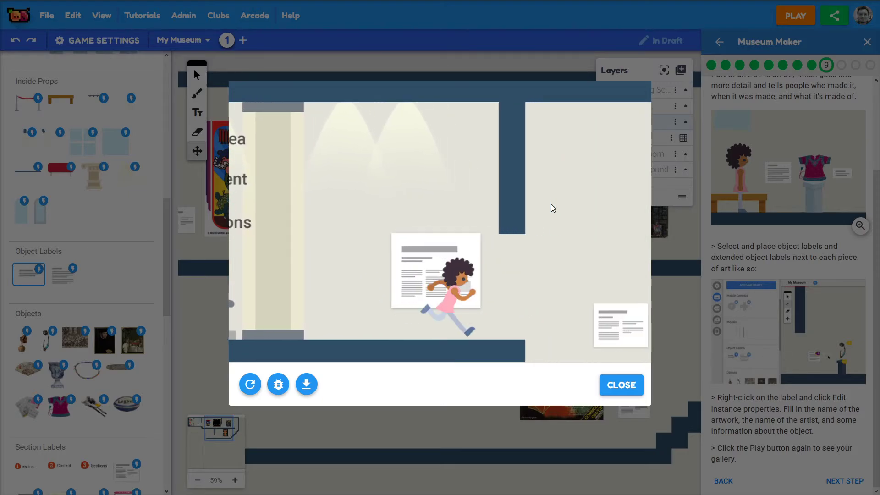
key("Right")
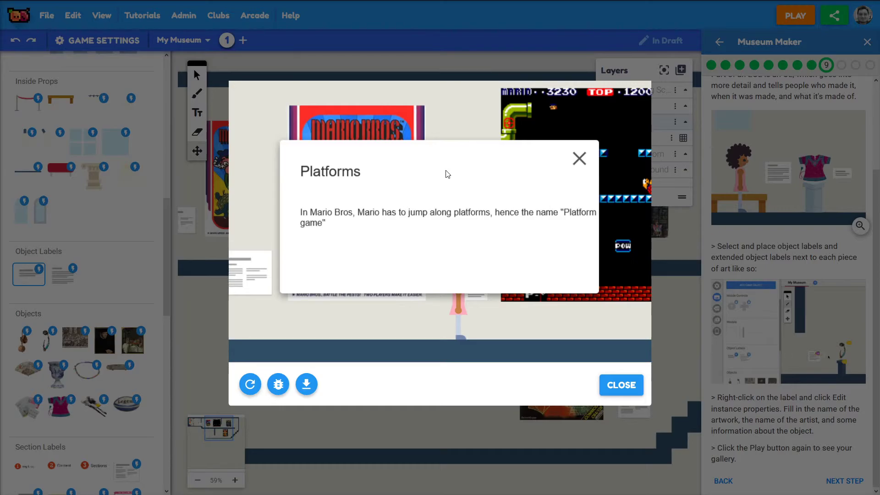
key("Right")
left_click(637, 392)
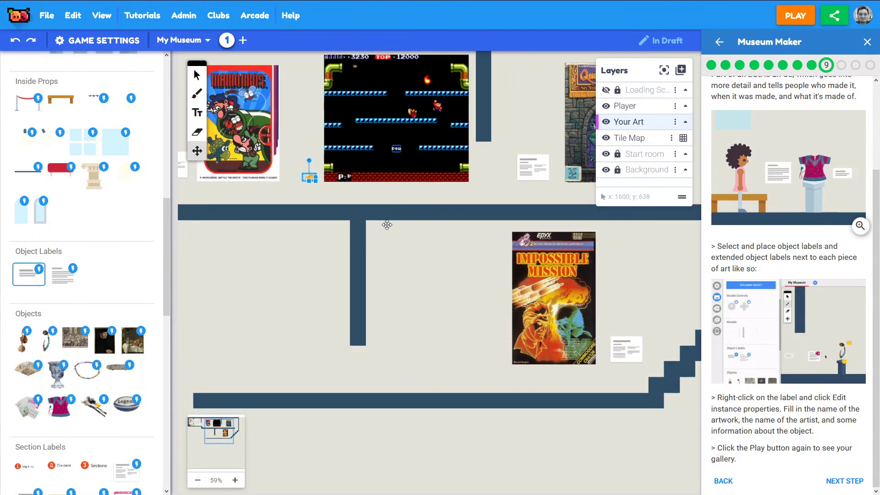
- Delete the Impossible Mission artwork from the lower room
left_click_drag(436, 239, 344, 232)
left_click_drag(398, 242, 368, 238)
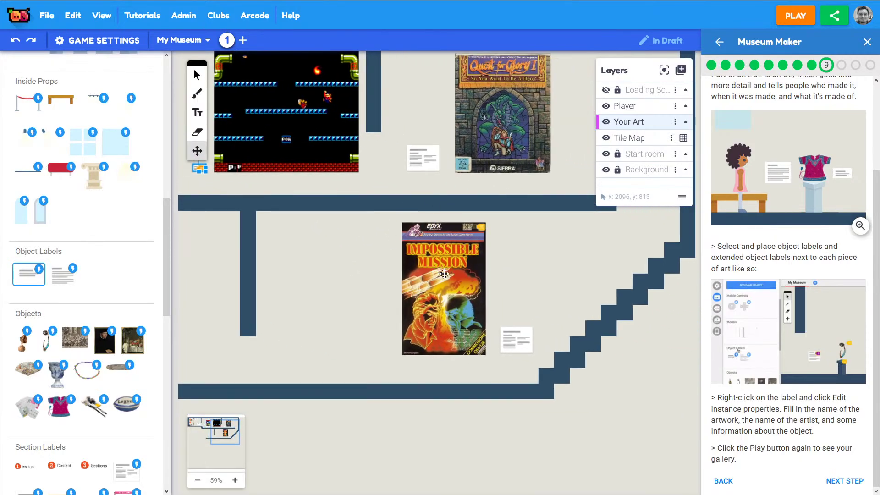
right_click(444, 274)
mouse_move(528, 290)
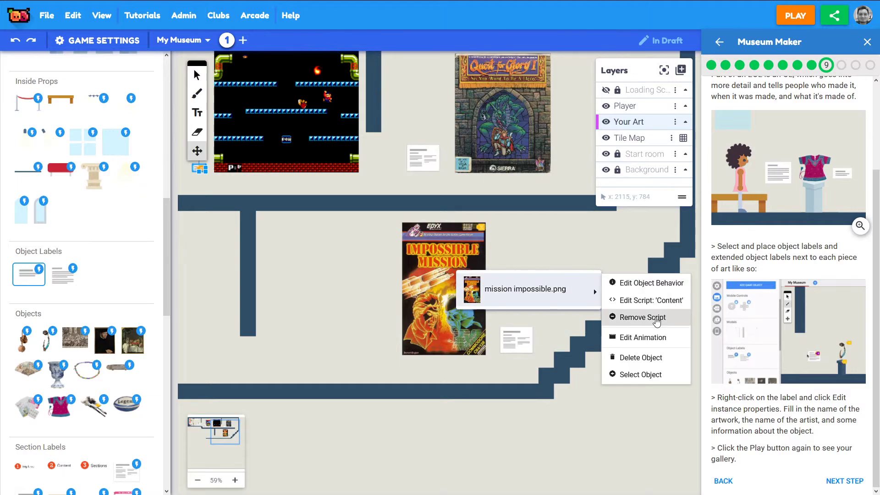
left_click(658, 358)
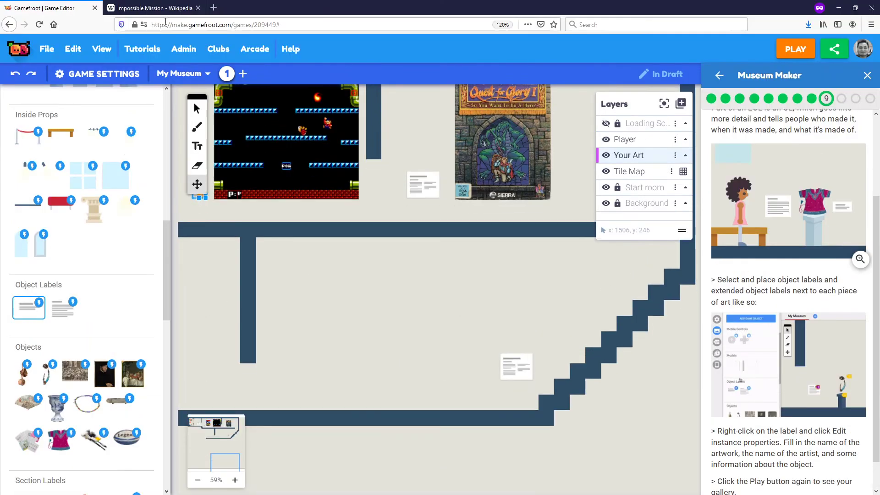
- Switch to Wikipedia, search for "mission impossible commodore 64" and look through the results
left_click(159, 8)
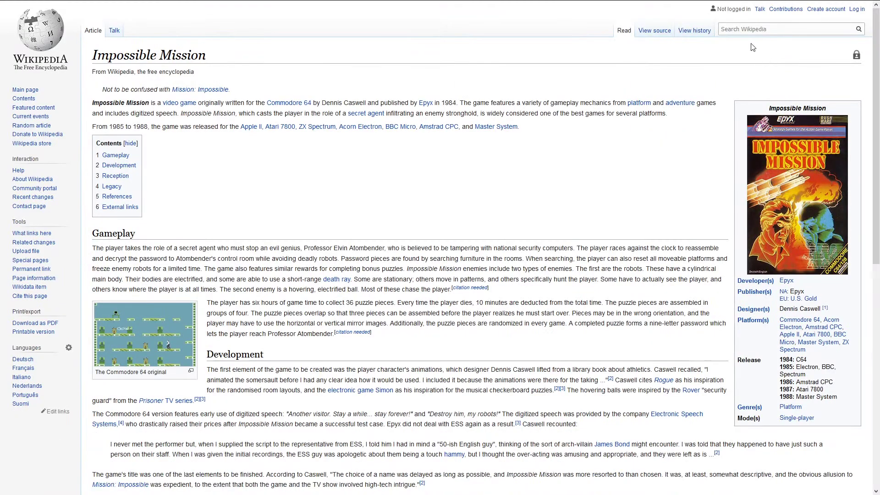
left_click(735, 30)
type("mission")
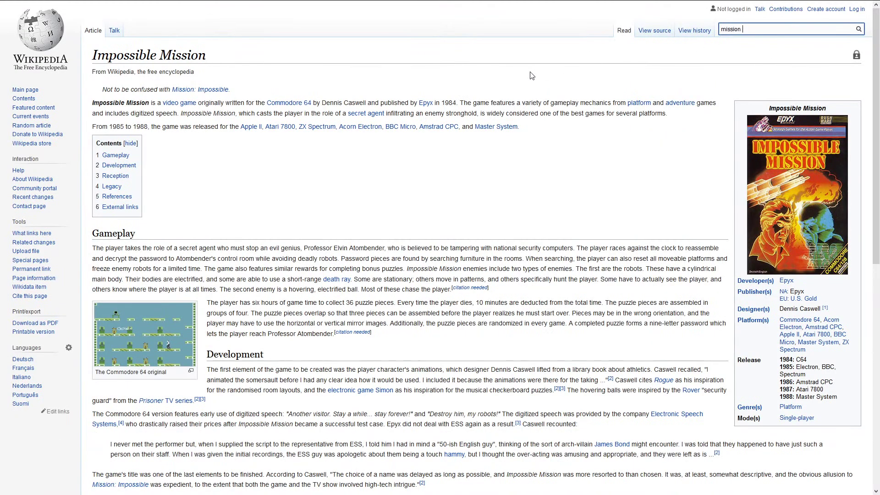
type(" impossible commodore")
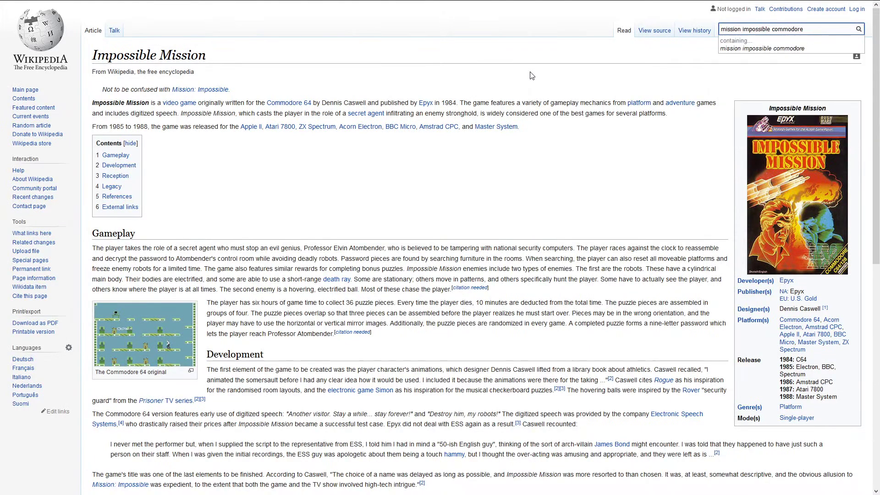
type(" 64")
key("Return")
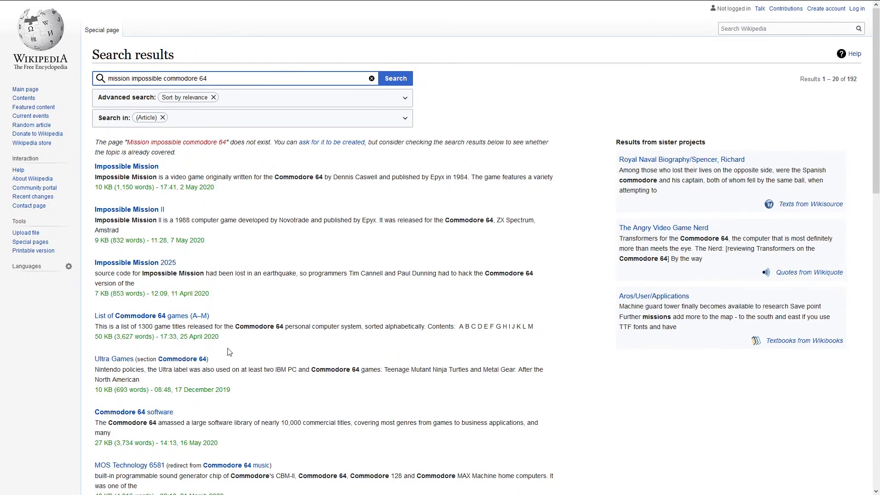
scroll(691, 224, "down", 3)
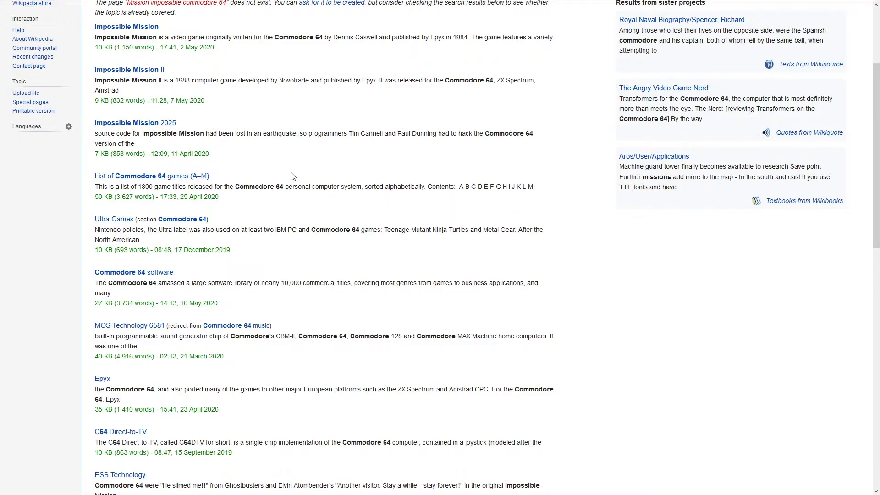
scroll(292, 176, "up", 3)
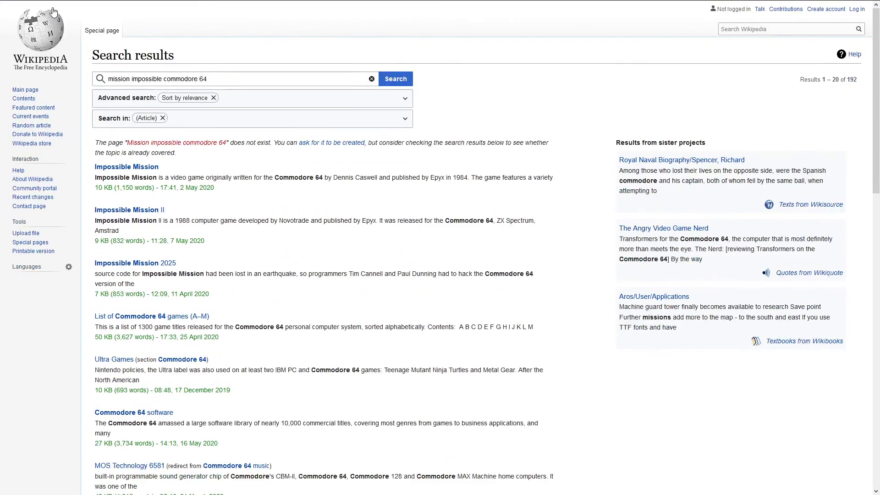
- Run a web image search for "mission impossible c64", close the results, and return to the Gamefroot editor
left_click(213, 7)
type("mission impossible c64")
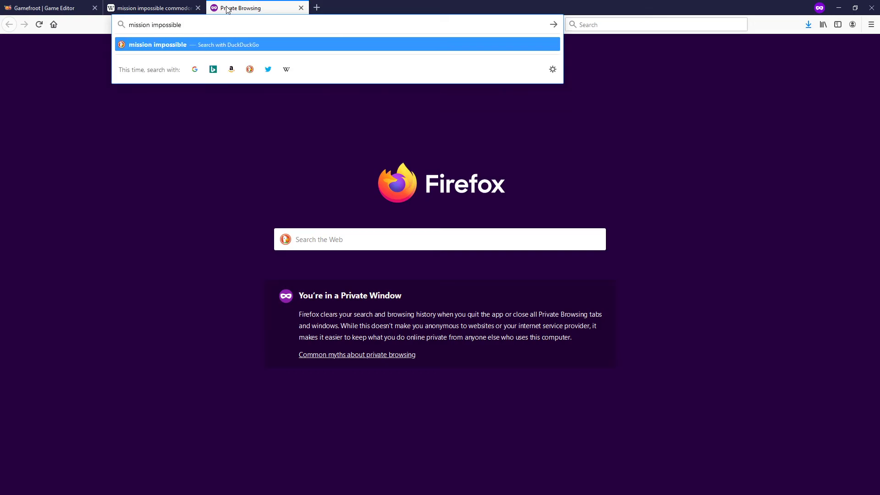
key("Return")
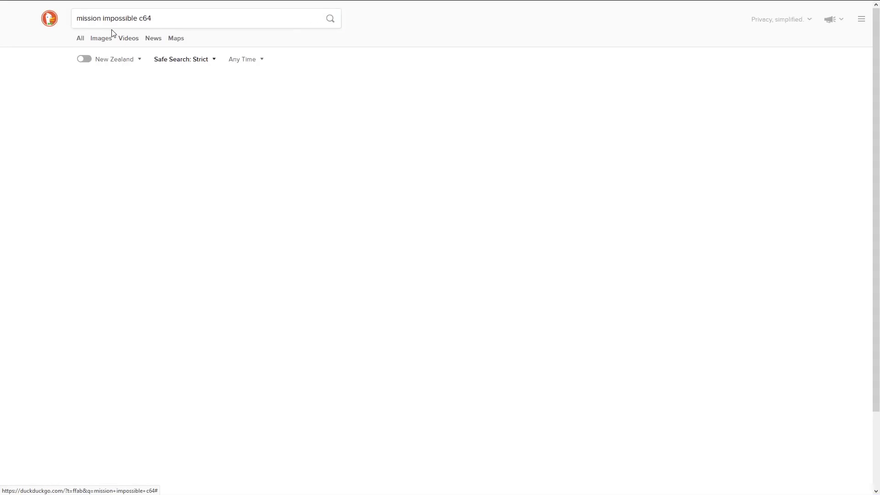
left_click(113, 32)
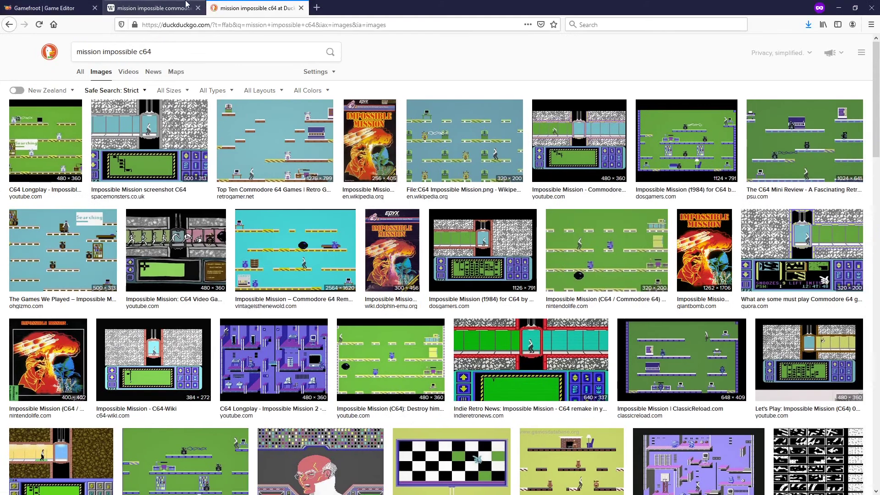
left_click(186, 6)
left_click(301, 8)
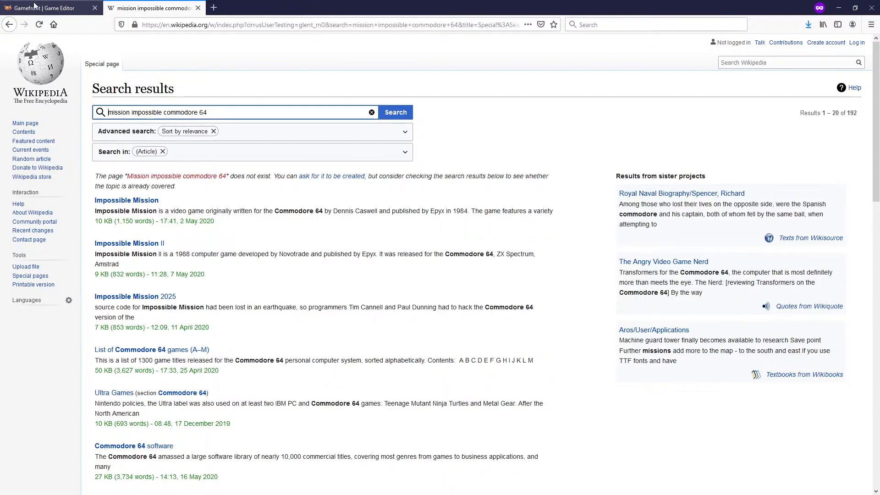
left_click(34, 5)
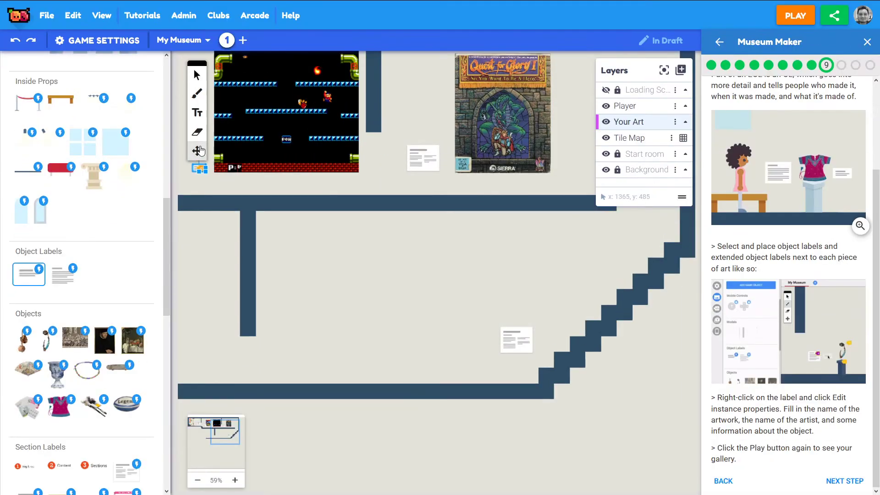
- Place the Impossible Mission cover image in the lower room, just before the section label near the stairs
left_click_drag(444, 257, 487, 276)
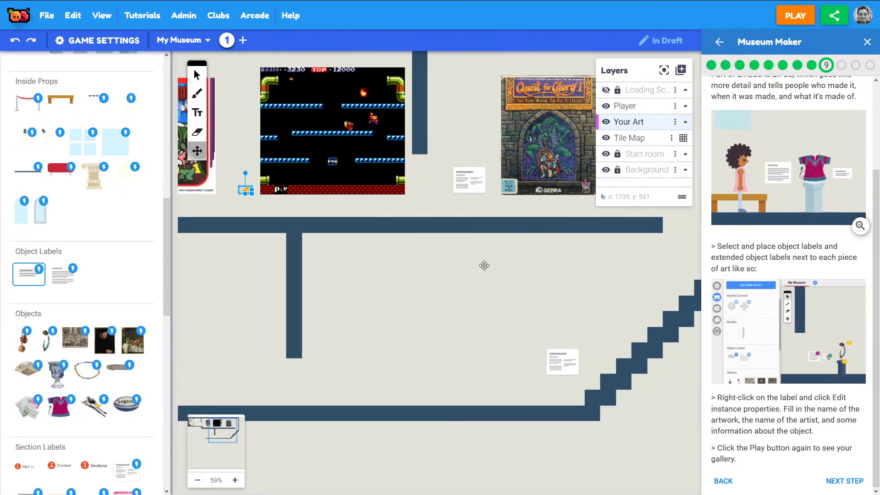
left_click_drag(422, 266, 404, 242)
scroll(39, 391, "down", 10)
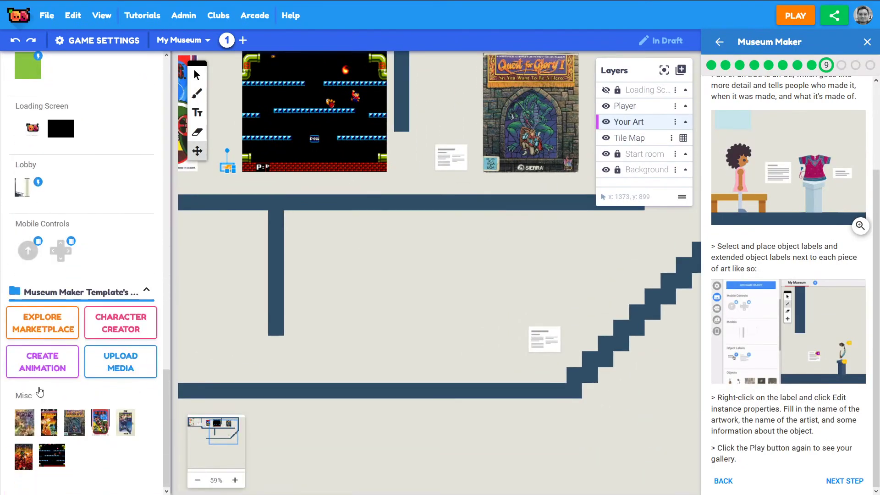
left_click_drag(49, 421, 475, 305)
left_click(198, 151)
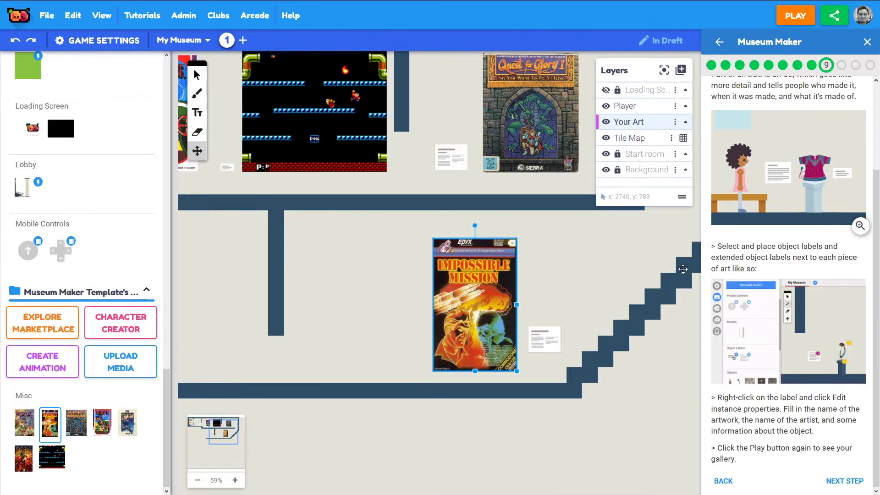
- Advance the Museum Maker tutorial to Step 10: Review and read its summary against the exhibit
left_click(841, 482)
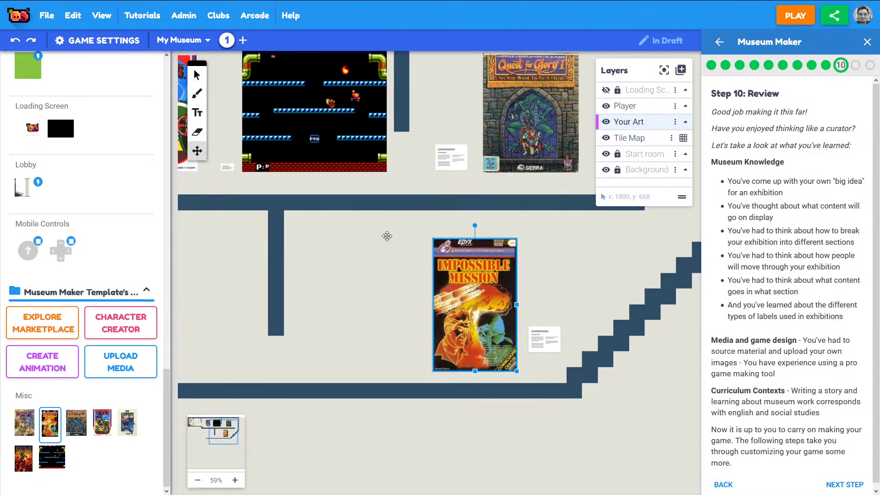
mouse_move(375, 196)
left_mouse_down()
mouse_move(397, 183)
mouse_move(388, 185)
left_mouse_up()
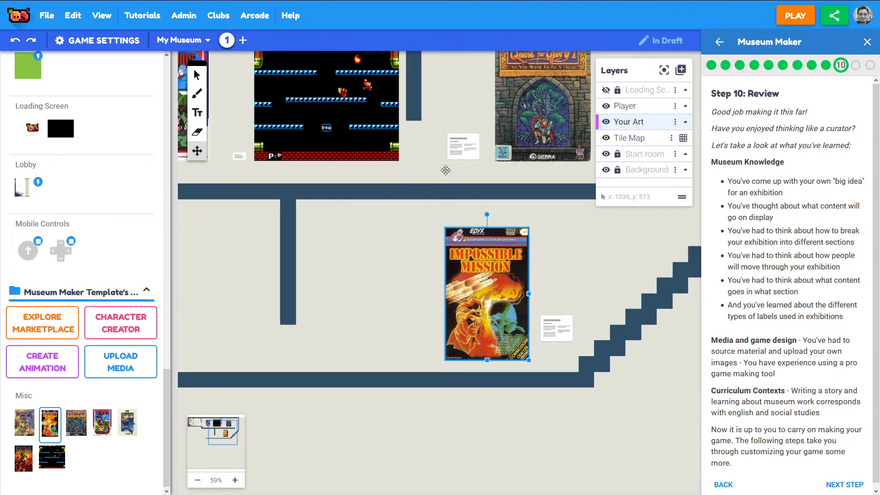
scroll(783, 273, "down", 1)
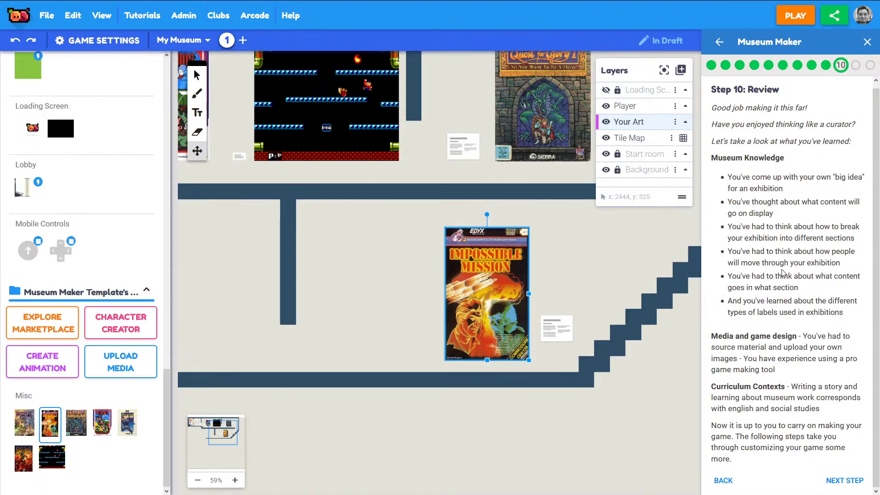
left_click_drag(442, 217, 458, 217)
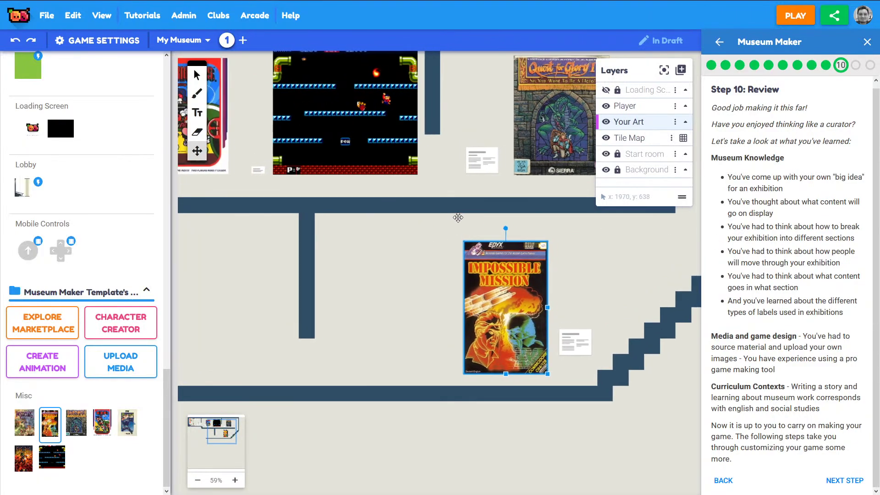
left_click_drag(667, 304, 664, 288)
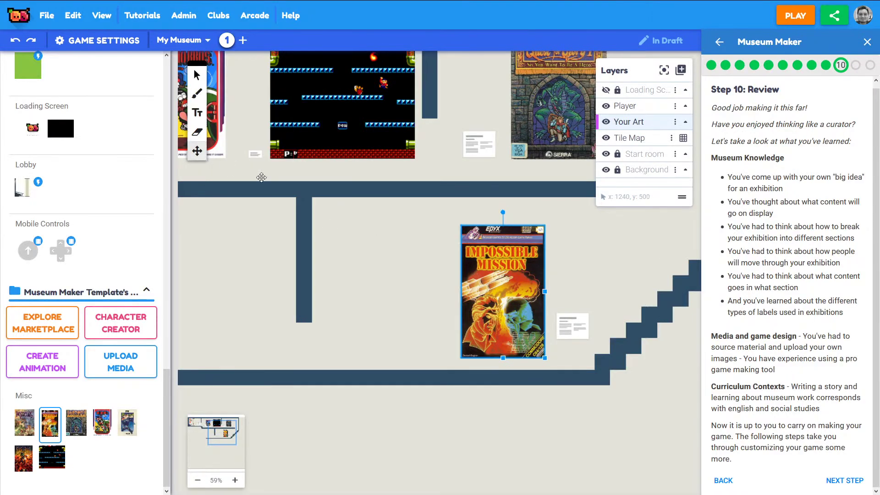
left_click_drag(262, 177, 287, 191)
left_click_drag(334, 280, 389, 289)
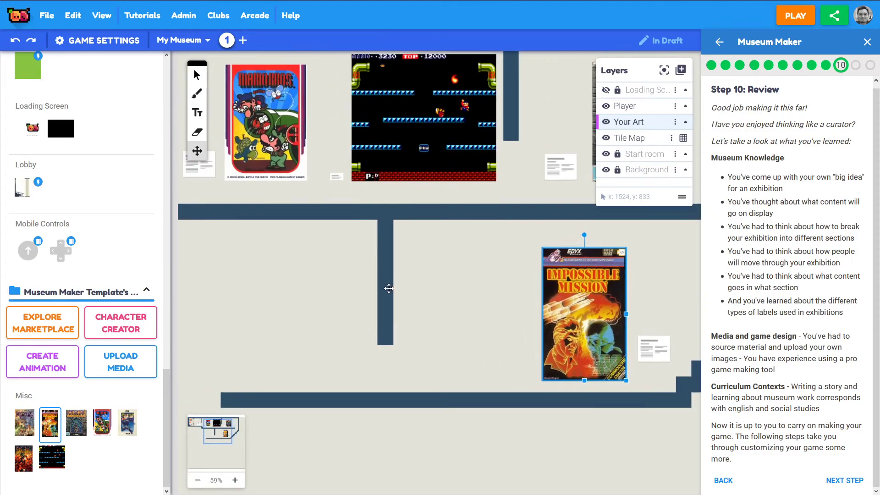
- Advance the tutorial to Step 11: Further customizations and read the instructions for colouring room backgrounds
left_click(852, 480)
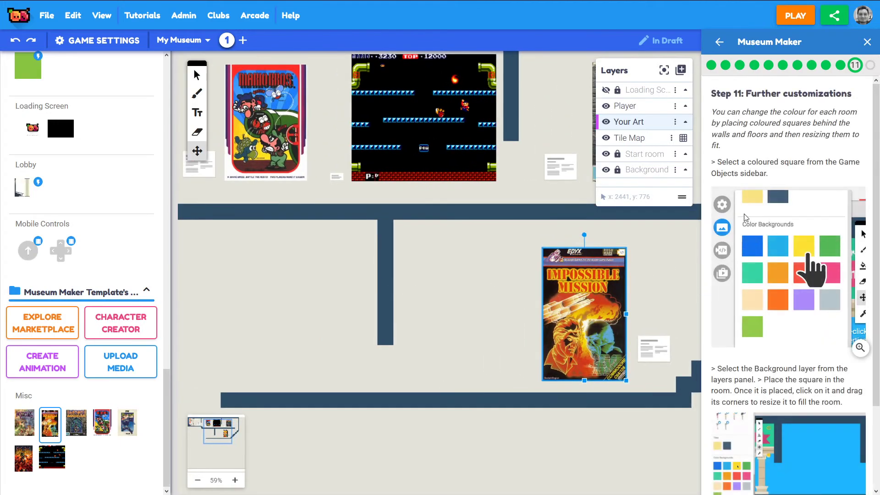
scroll(789, 181, "down", 2)
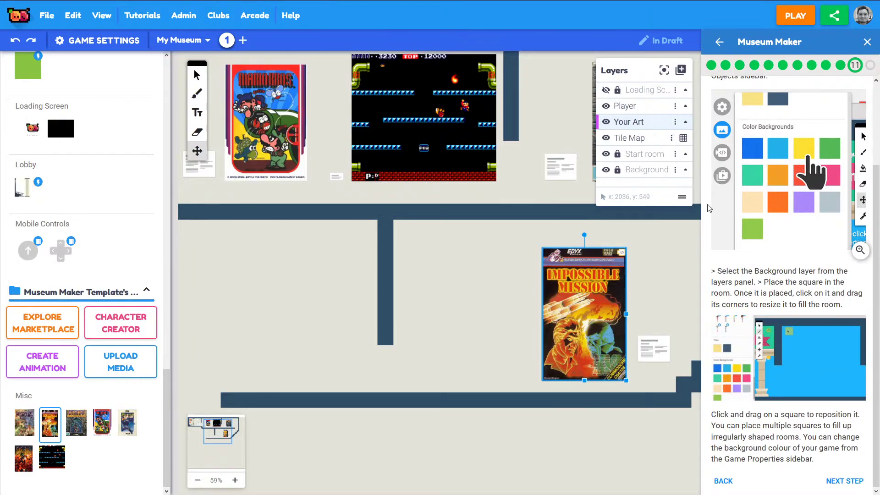
scroll(802, 238, "up", 2)
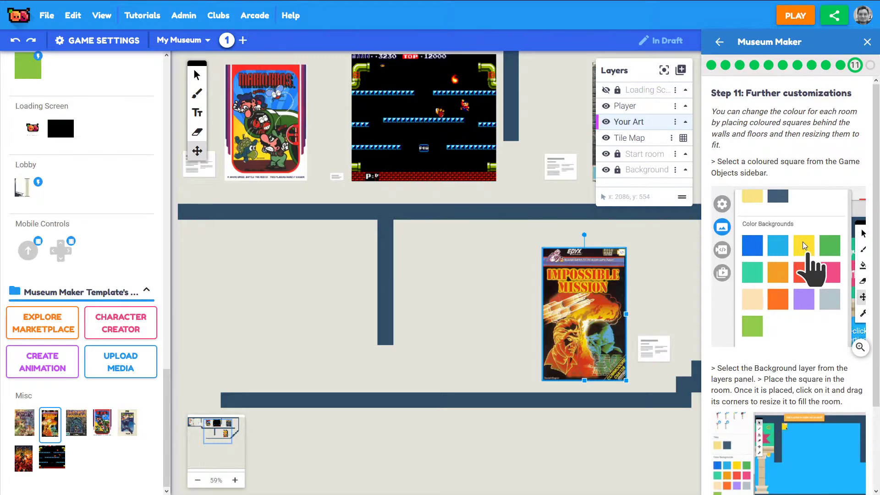
scroll(775, 234, "down", 1)
- Try to colour the Mario Bros. room by placing a yellow background square on the Your Art layer and stretching it across the room
scroll(454, 243, "up", 3)
scroll(454, 243, "left", 2)
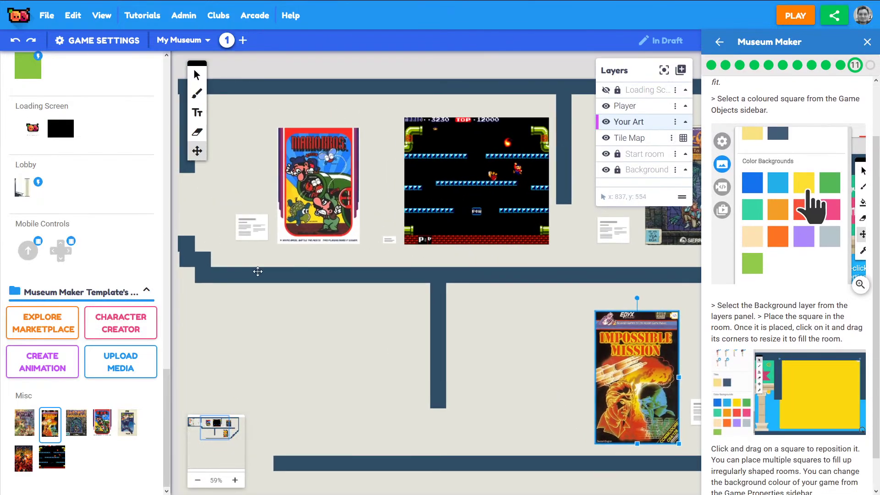
scroll(43, 247, "up", 2)
scroll(43, 246, "up", 8)
scroll(69, 225, "down", 5)
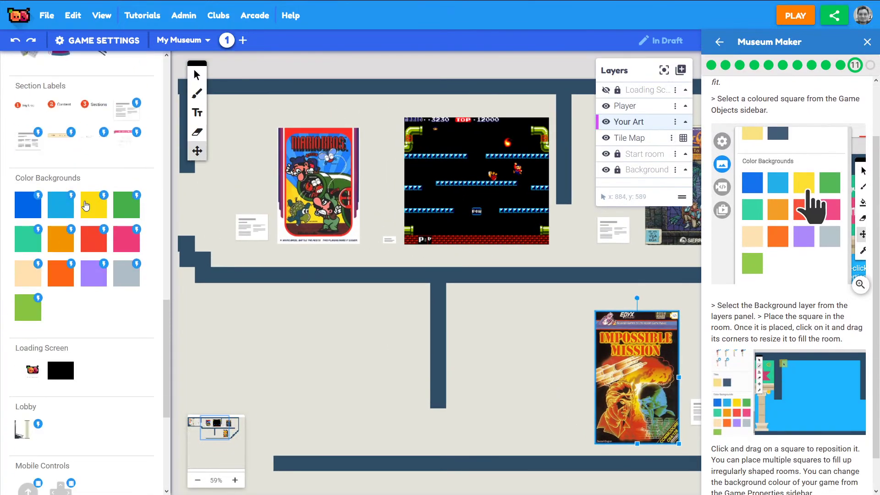
left_click(92, 216)
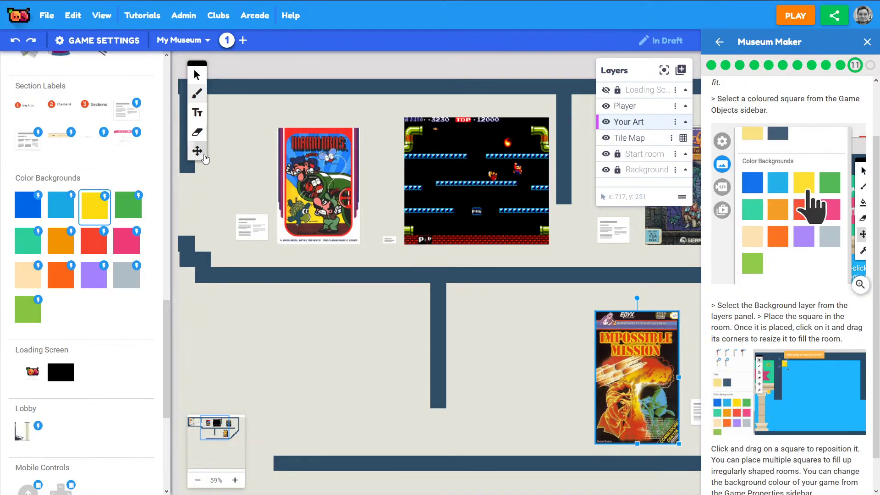
scroll(172, 194, "up", 1)
scroll(172, 195, "left", 2)
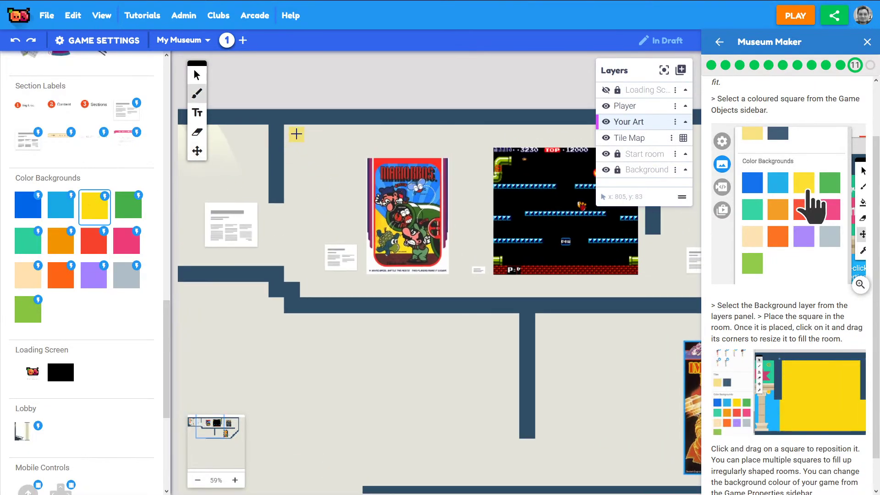
left_click(290, 130)
left_click(199, 75)
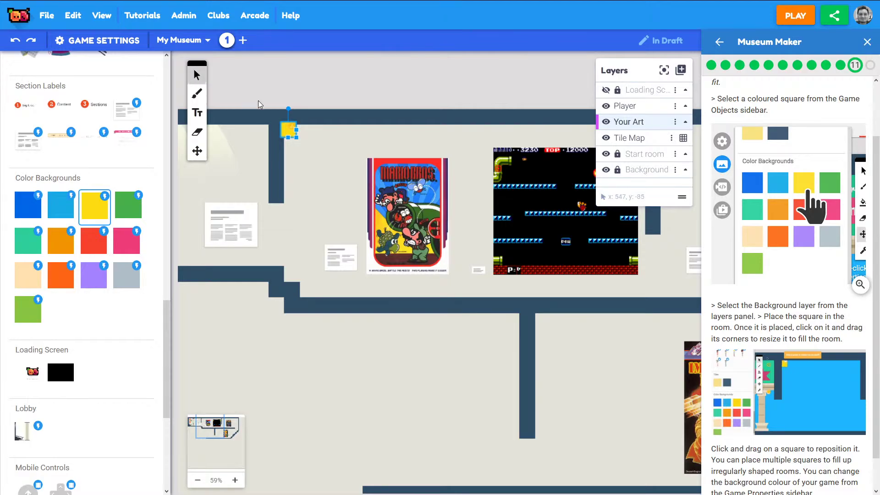
left_click_drag(296, 138, 643, 303)
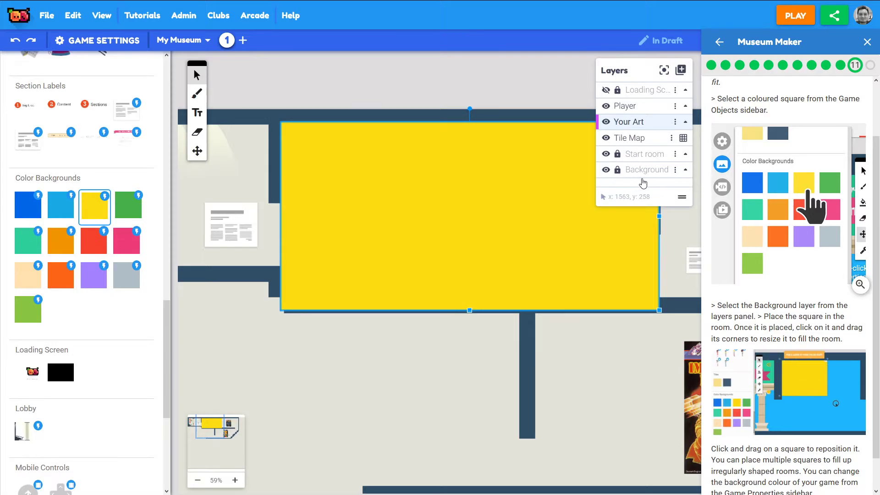
- Review the background colouring instructions, add a new layer, and move it beneath the Background layer
scroll(763, 202, "up", 2)
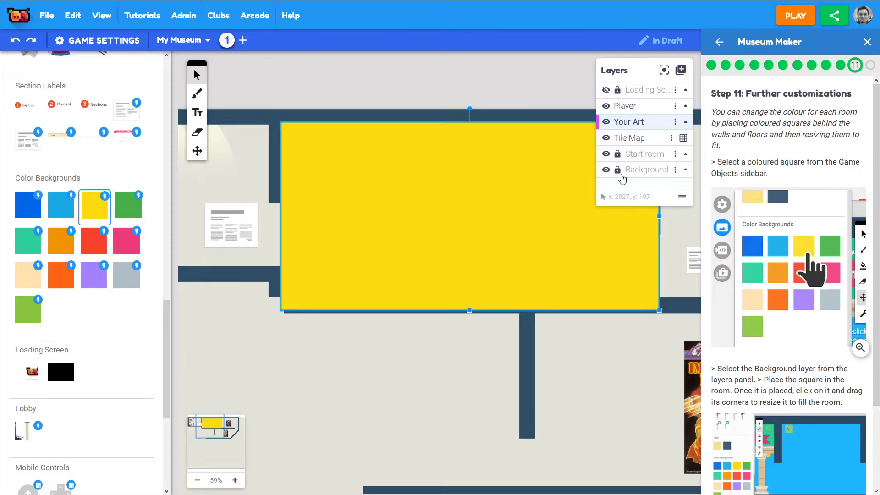
scroll(779, 293, "down", 3)
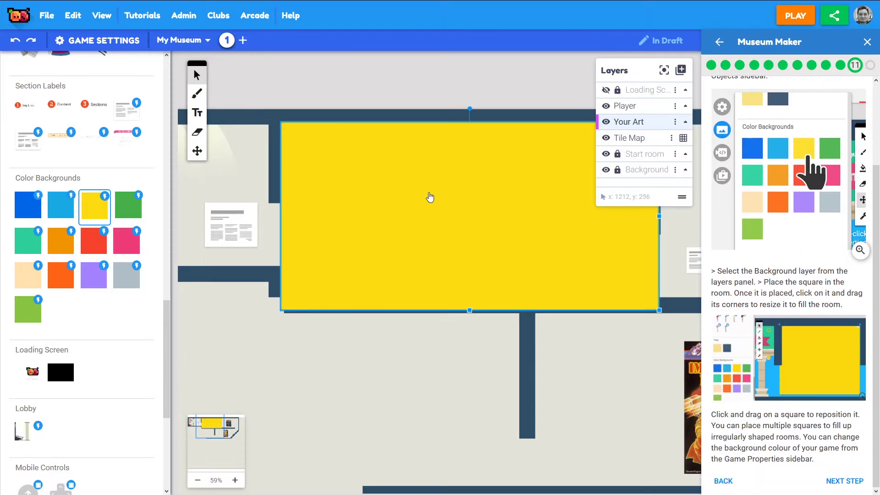
left_click(681, 70)
left_click(686, 72)
left_click_drag(629, 90, 622, 177)
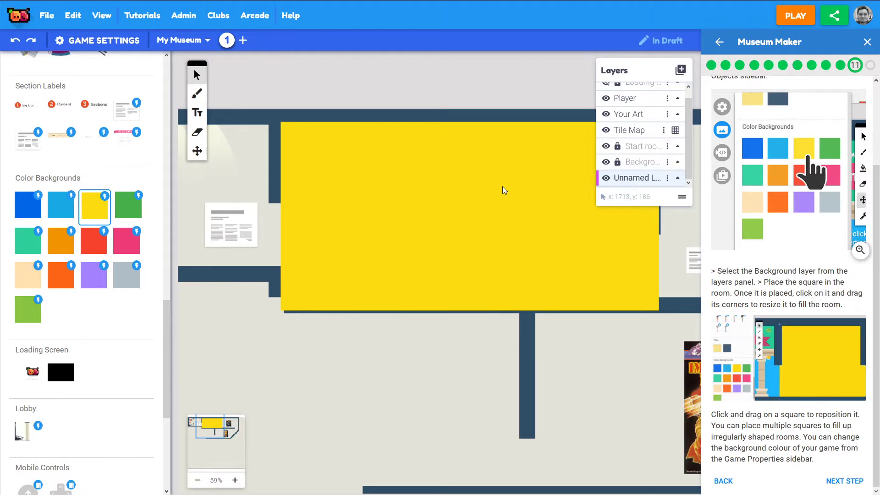
- Delete the yellow square that covers the Mario Bros. artwork
right_click(353, 164)
mouse_move(477, 185)
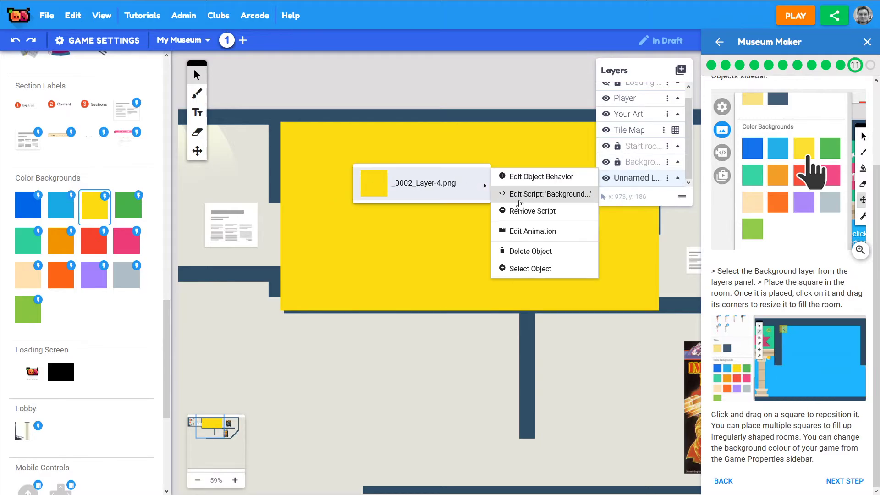
left_click(532, 252)
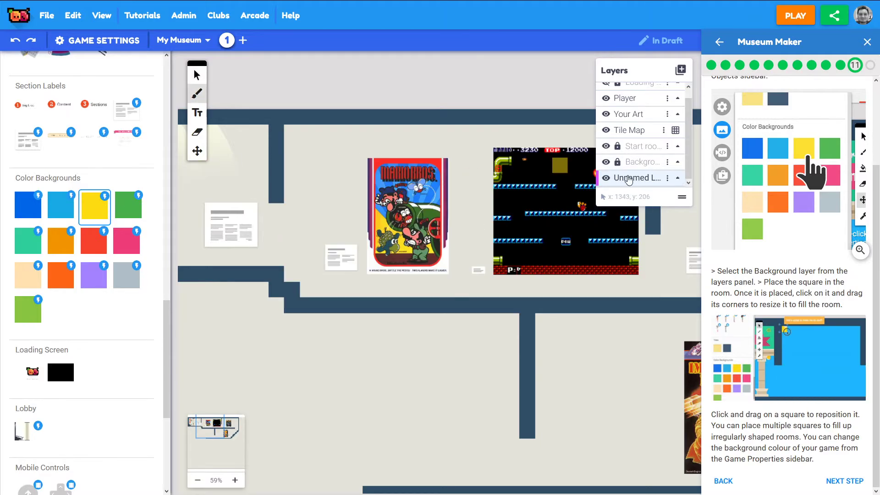
- Place a yellow background square on the new bottom layer and resize it to fill the Mario Bros. room behind the artwork
left_click_drag(682, 197, 682, 236)
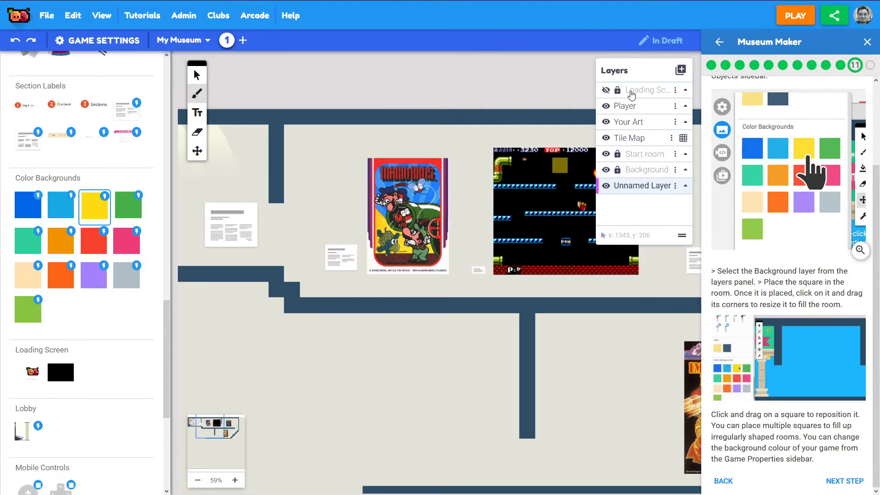
left_click(287, 126)
left_click_drag(296, 136, 558, 187)
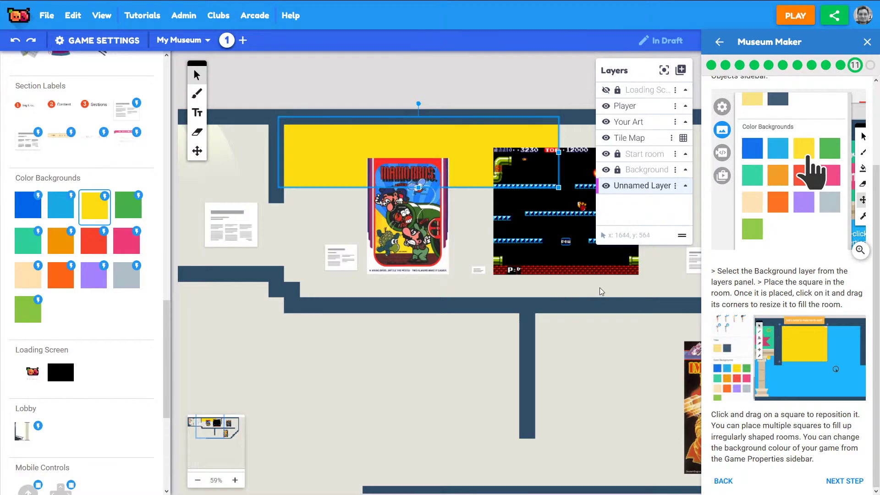
left_click_drag(474, 228, 335, 206)
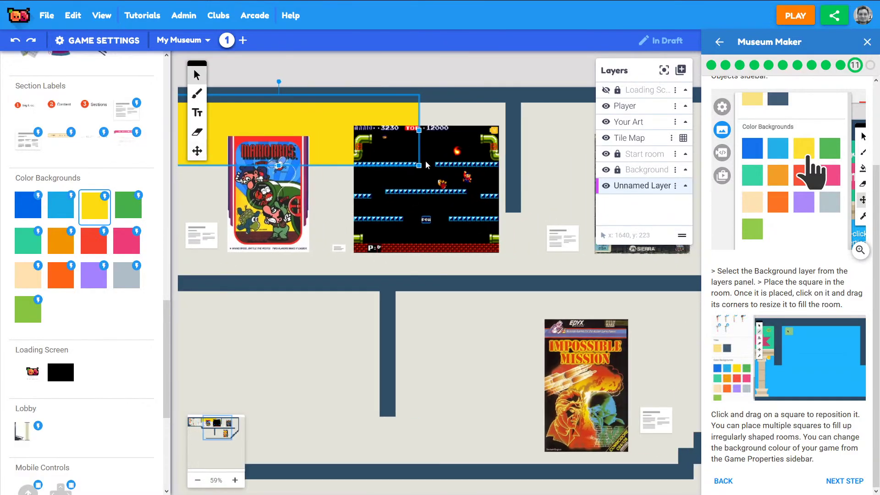
left_click_drag(420, 165, 515, 279)
left_click_drag(227, 294, 412, 331)
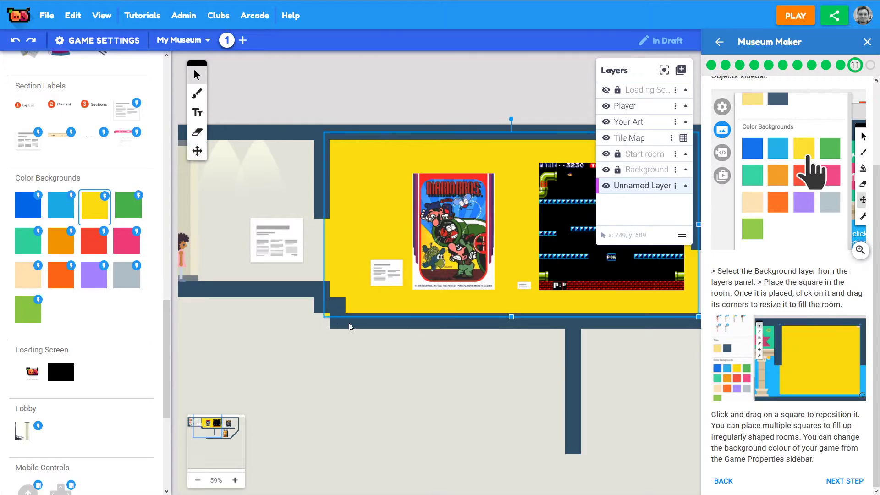
key("Escape")
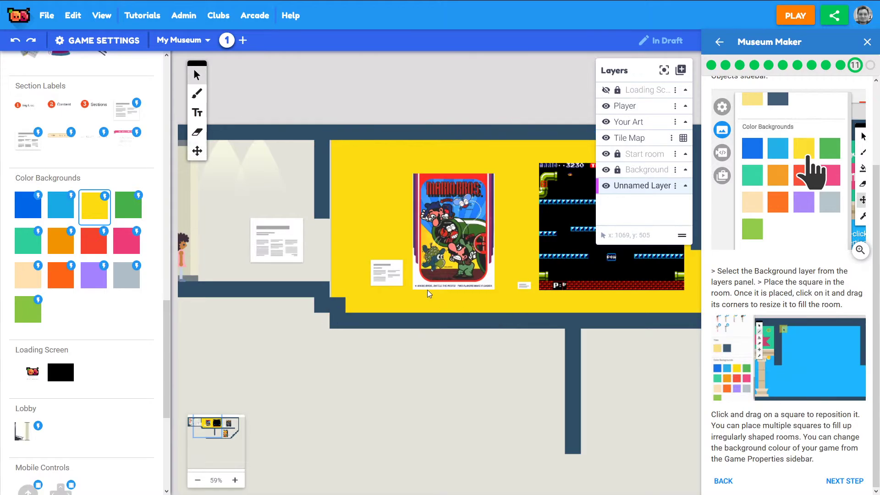
- Inspect the coloured room and advance the tutorial to Step 12: Adding a different player character and Publishing
left_click(425, 290)
left_click_drag(503, 328, 327, 301)
left_click(526, 289)
left_click_drag(526, 294, 389, 315)
left_click_drag(552, 318, 405, 244)
left_click(869, 66)
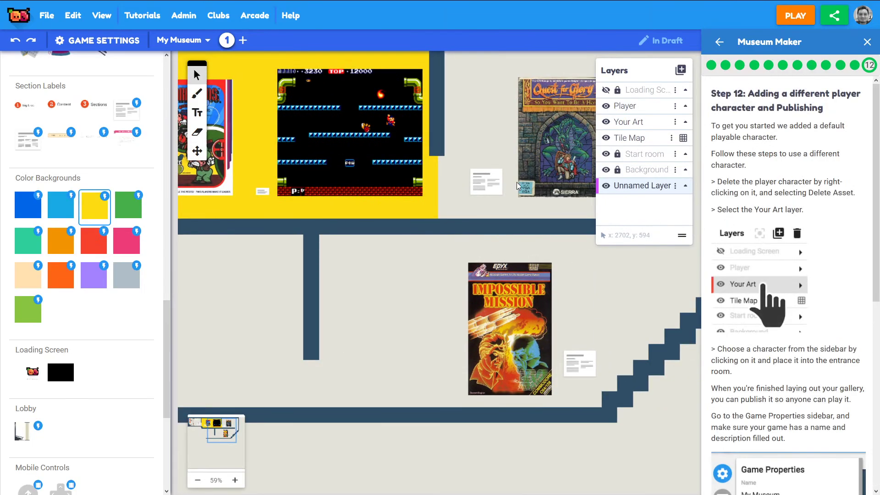
- Select the Player layer for the lobby and toggle its visibility off and on to check its contents
left_click(197, 151)
left_click_drag(256, 193, 498, 268)
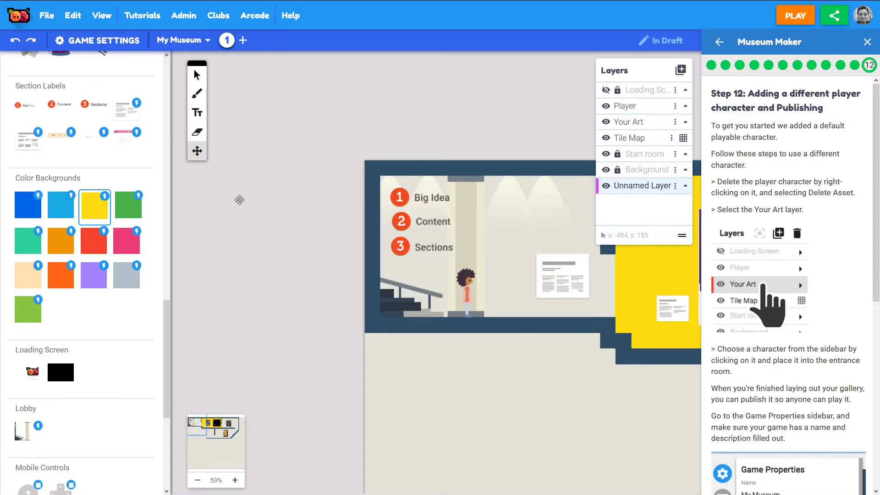
left_click_drag(502, 266, 378, 217)
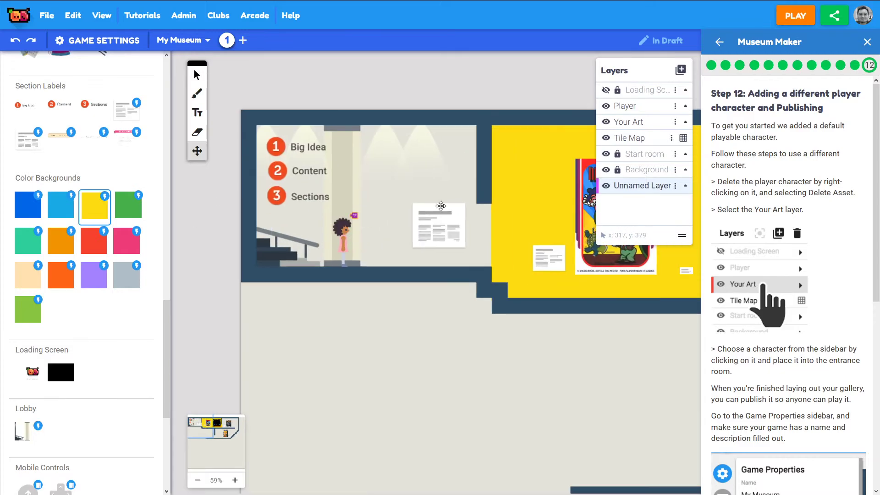
left_click(647, 107)
left_click(606, 106)
left_click(607, 107)
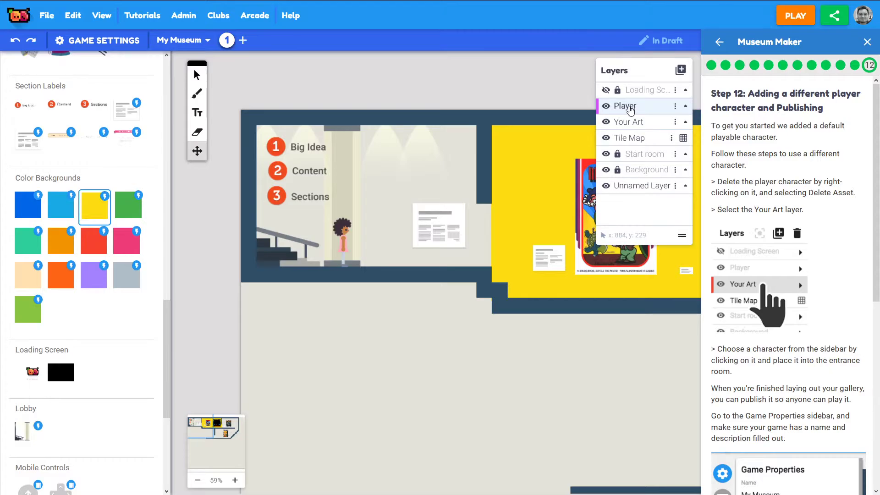
- Place the red-haired character in the green top in the lobby, just right of the default player character
scroll(110, 311, "up", 2)
scroll(108, 317, "down", 5)
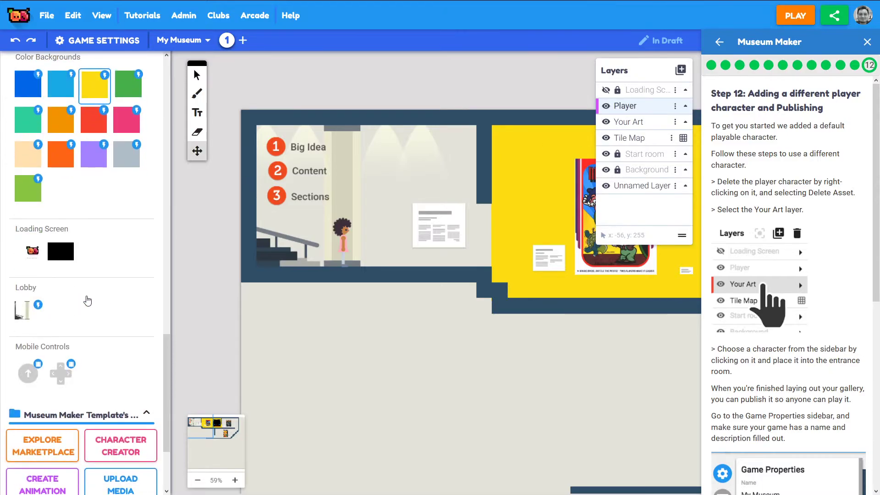
scroll(82, 302, "up", 15)
scroll(65, 301, "up", 8)
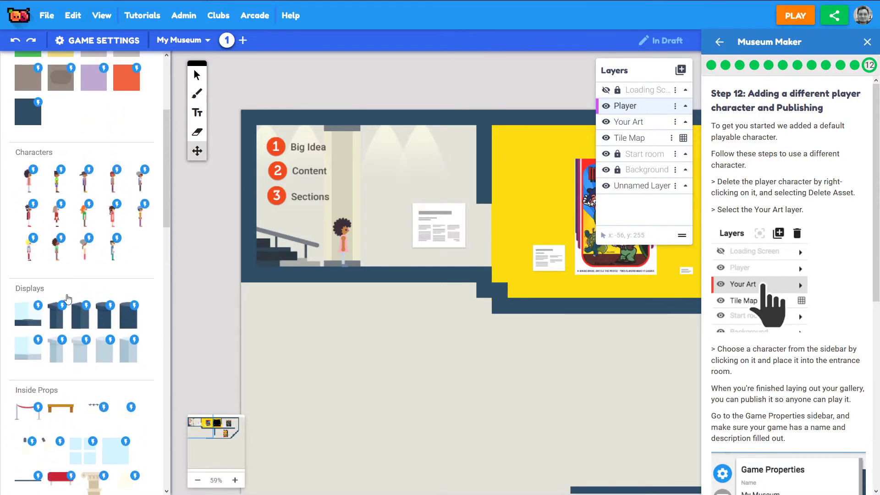
scroll(67, 313, "down", 1)
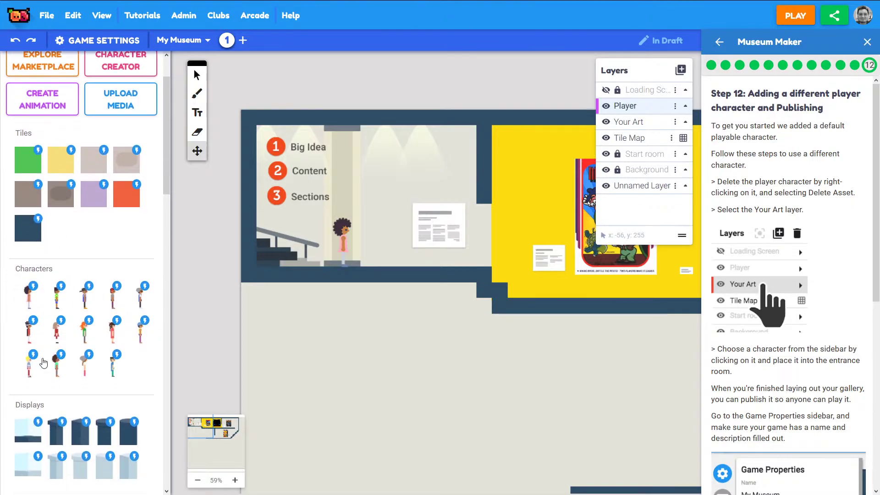
left_click(84, 341)
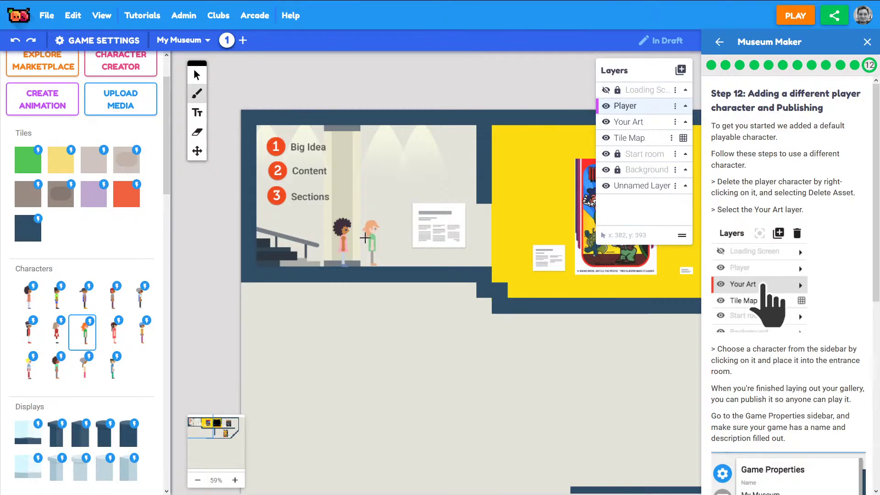
left_click(365, 238)
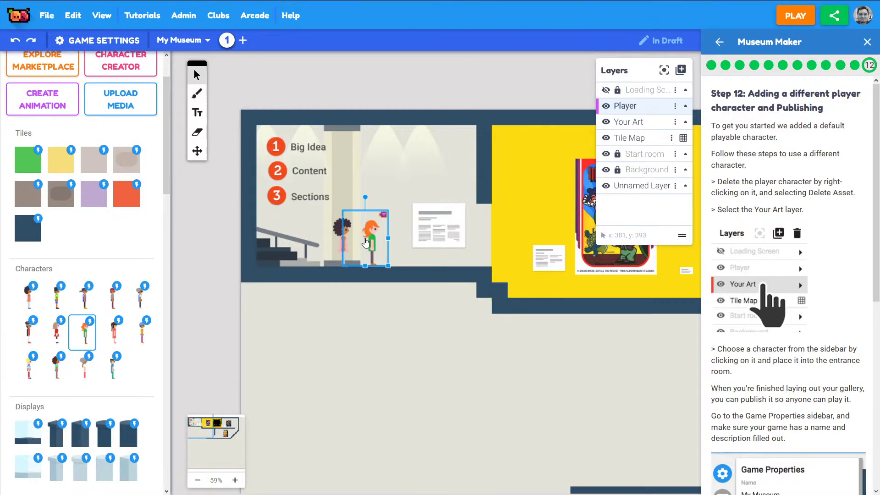
- Delete the default dark-haired player character from the lobby
right_click(340, 233)
mouse_move(369, 252)
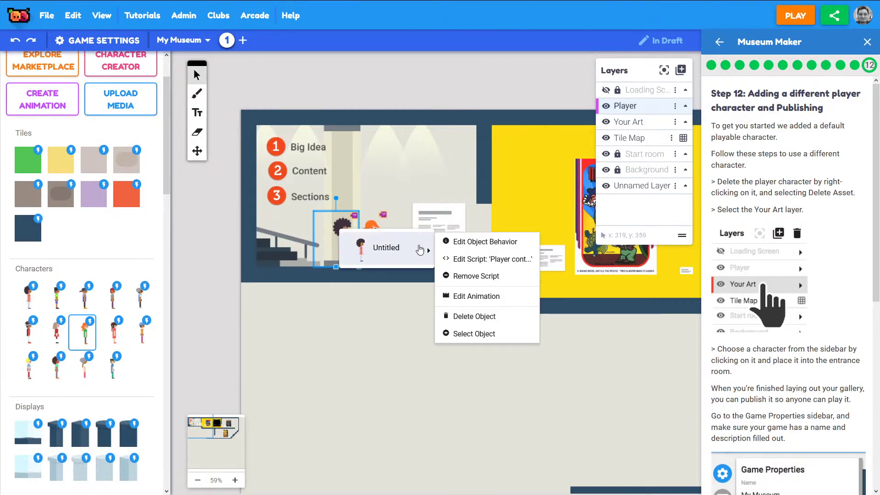
left_click(491, 316)
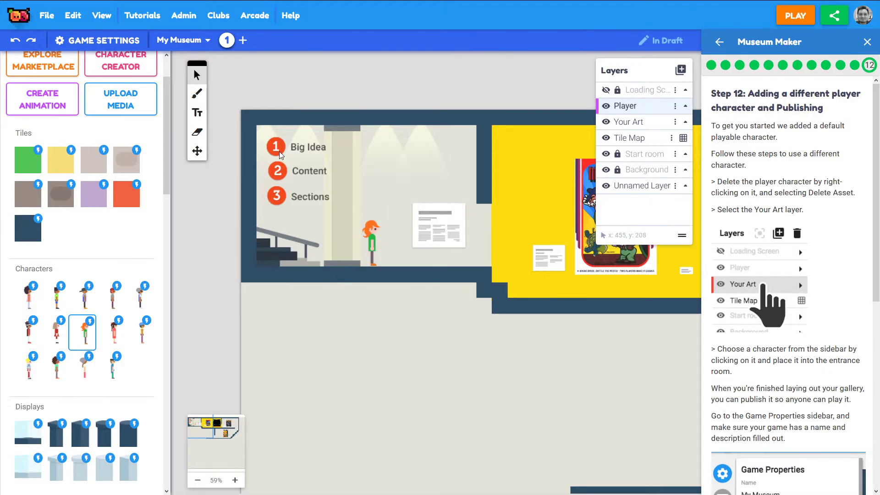
- Save the game and read the naming and publishing instructions at the end of Step 12
left_click(47, 15)
left_click(90, 90)
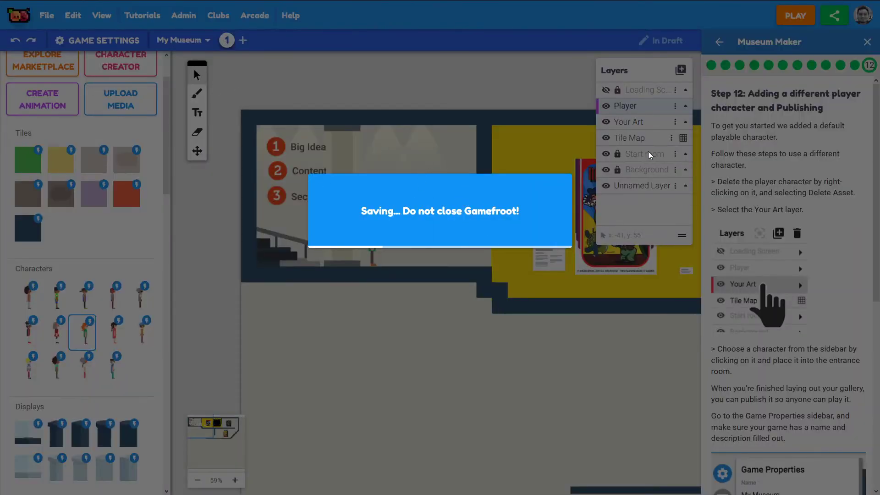
scroll(785, 162, "down", 7)
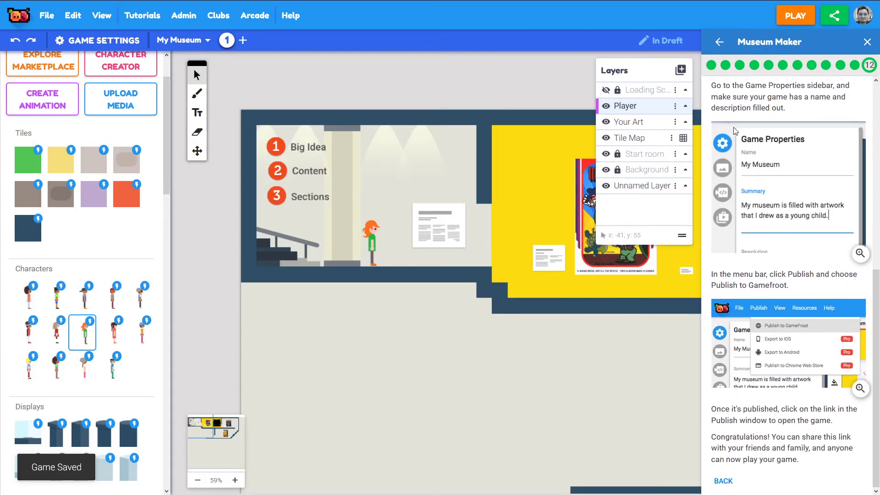
- Playtest the museum with the new character from the lobby through the yellow Mario Bros. room to the Quest for Glory room
left_click(810, 22)
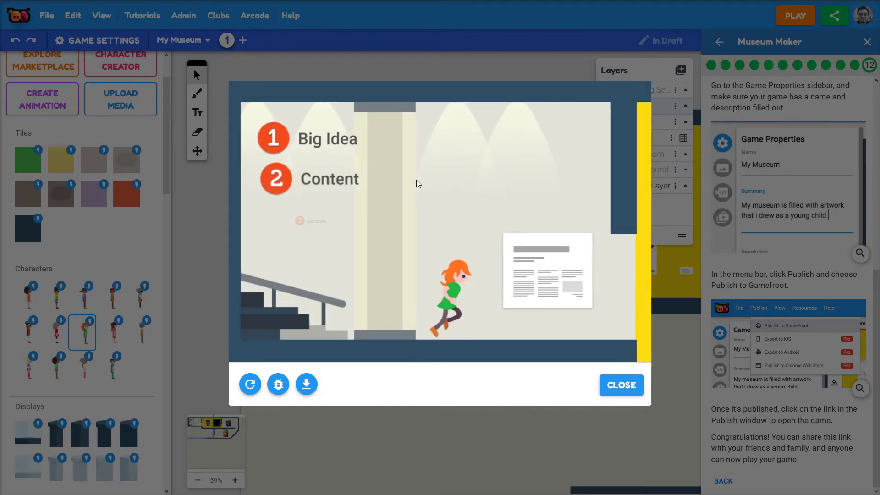
left_click(624, 111)
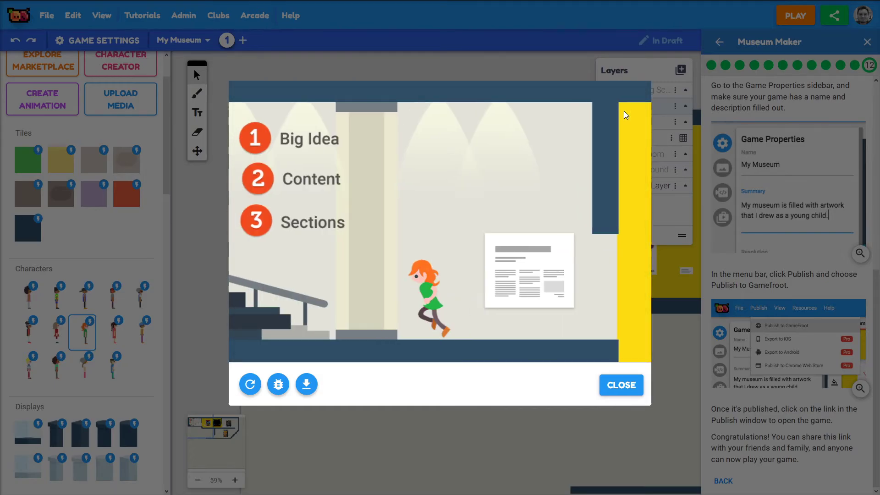
key("Right")
key("Up")
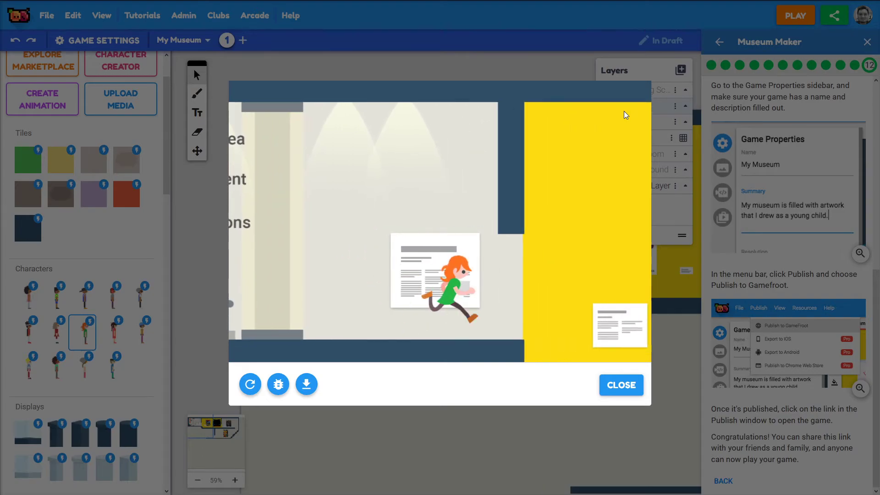
key("Right")
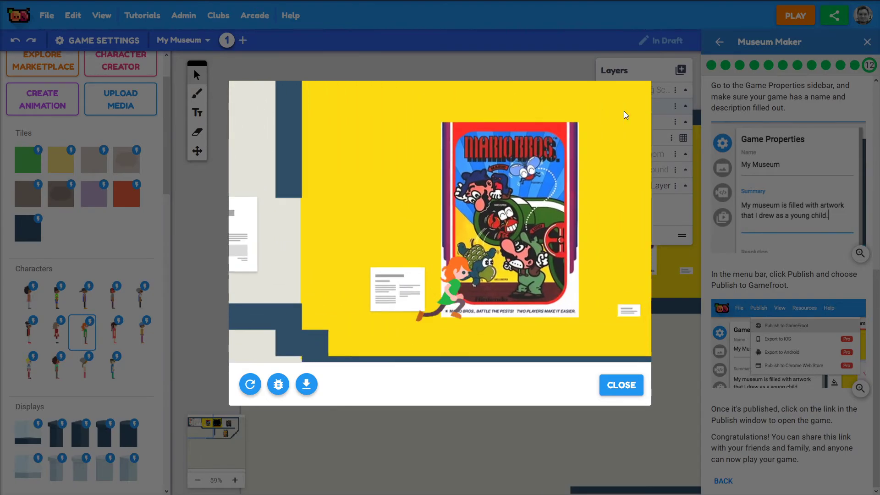
key("Right")
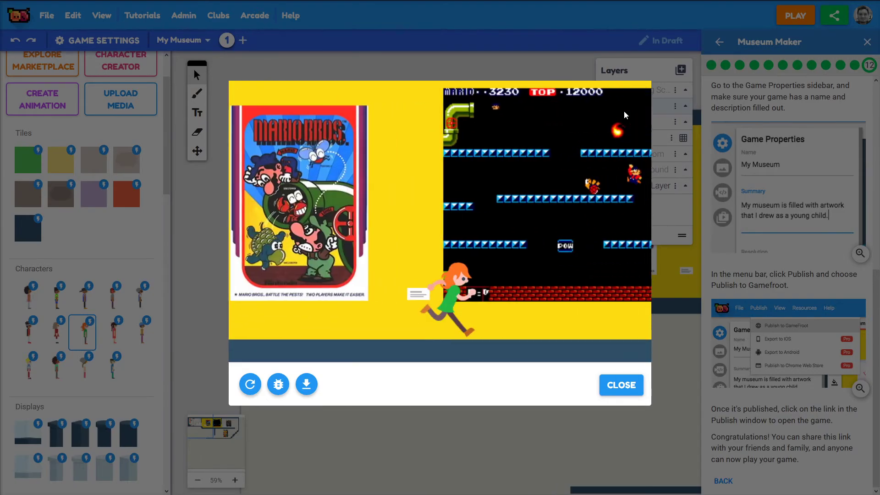
key("Right")
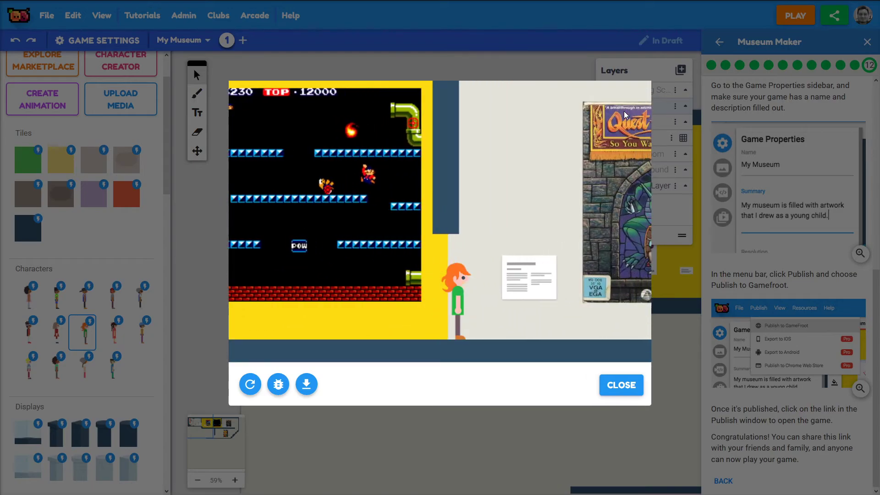
left_click(621, 385)
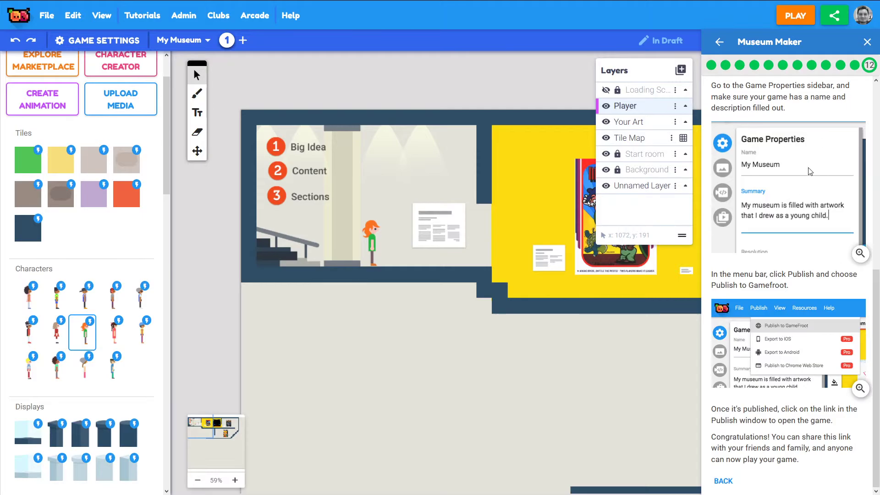
scroll(798, 145, "up", 4)
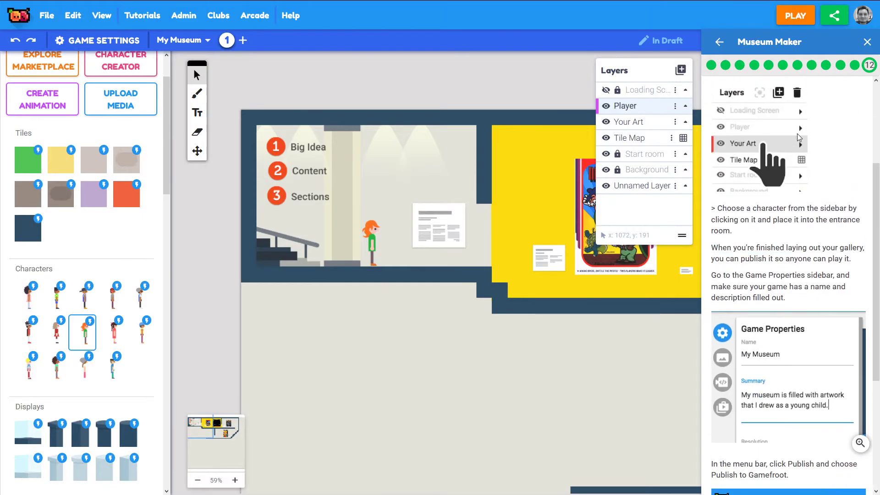
scroll(781, 122, "down", 4)
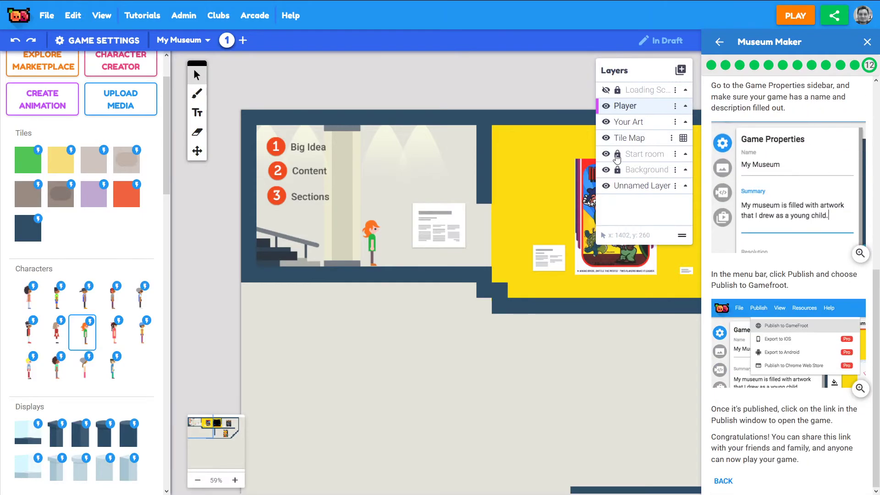
left_click(198, 151)
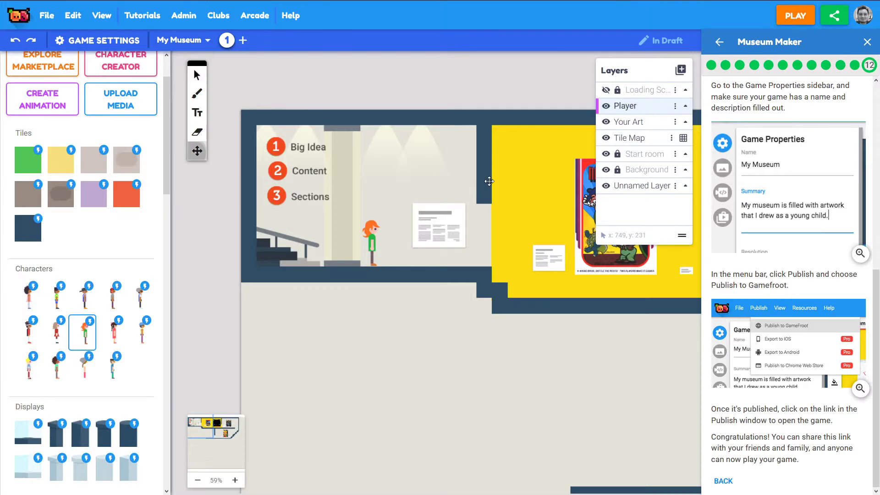
left_click_drag(490, 184, 335, 217)
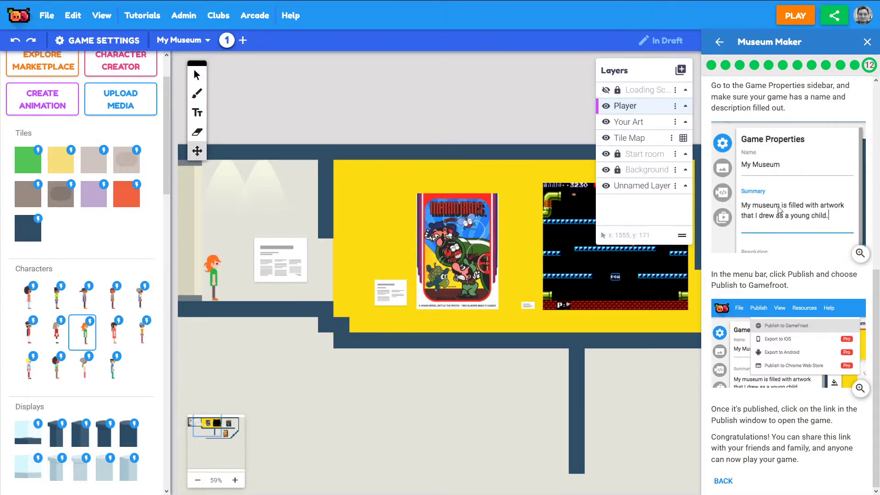
- Publish the game online as "Museum Maker for Stream" with the summary "An Exhibition about Retro Video Games!"
left_click(46, 17)
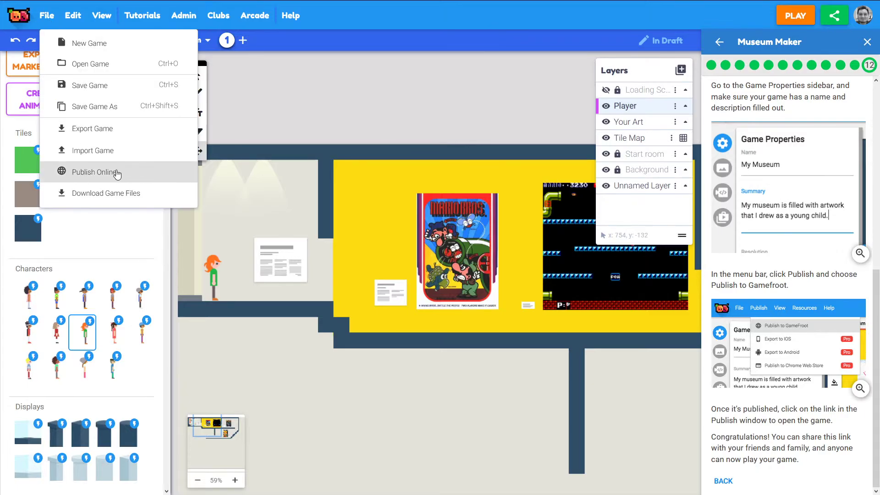
left_click(99, 174)
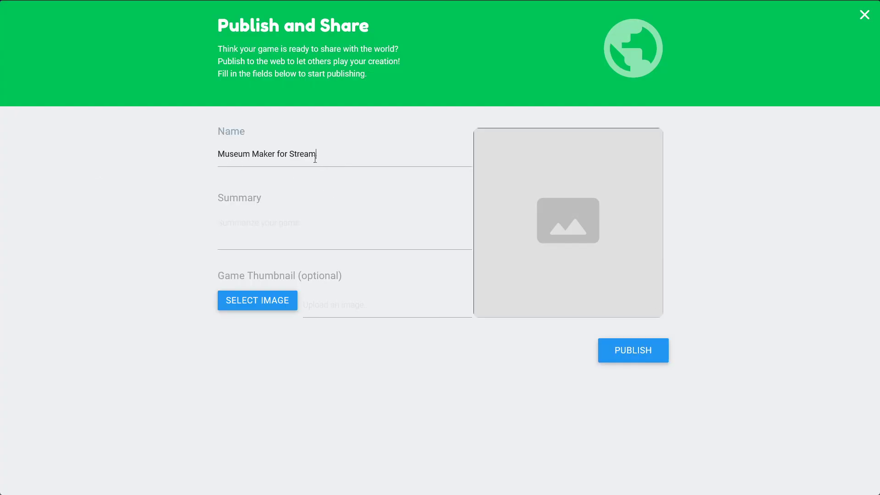
triple_click(314, 156)
left_click(321, 153)
left_click(249, 219)
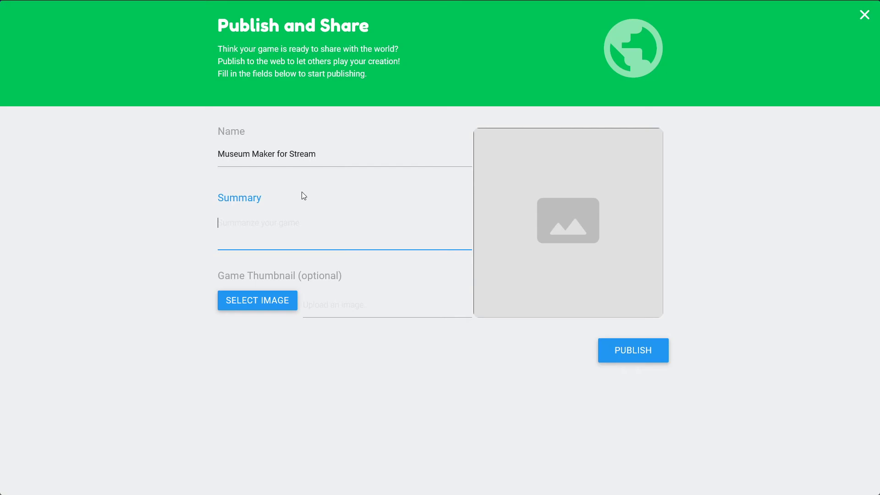
type("An Exhibition about Retro Video Games!")
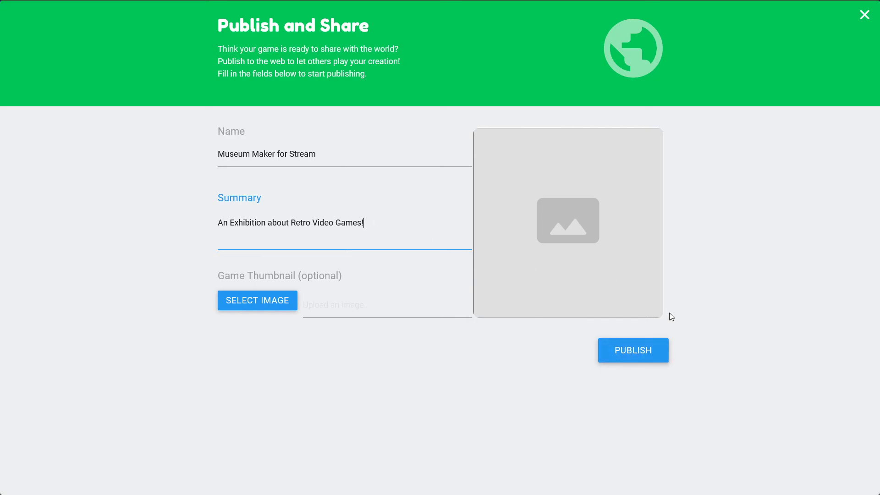
left_click(650, 357)
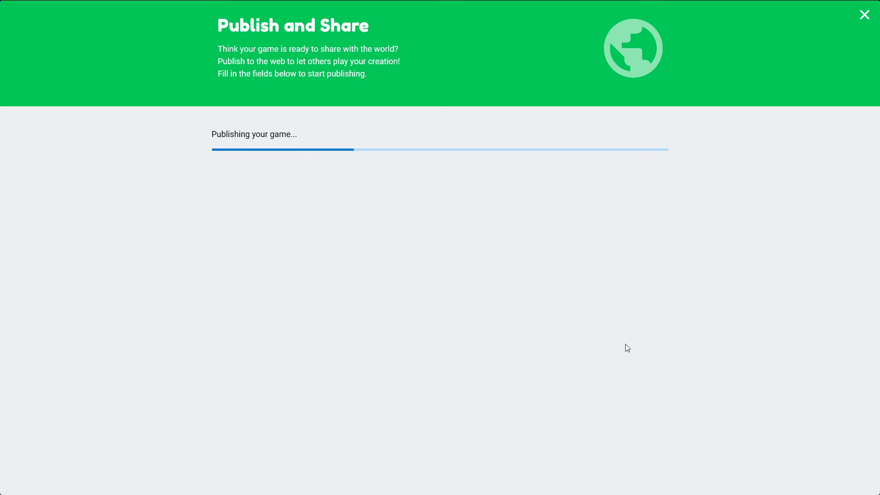
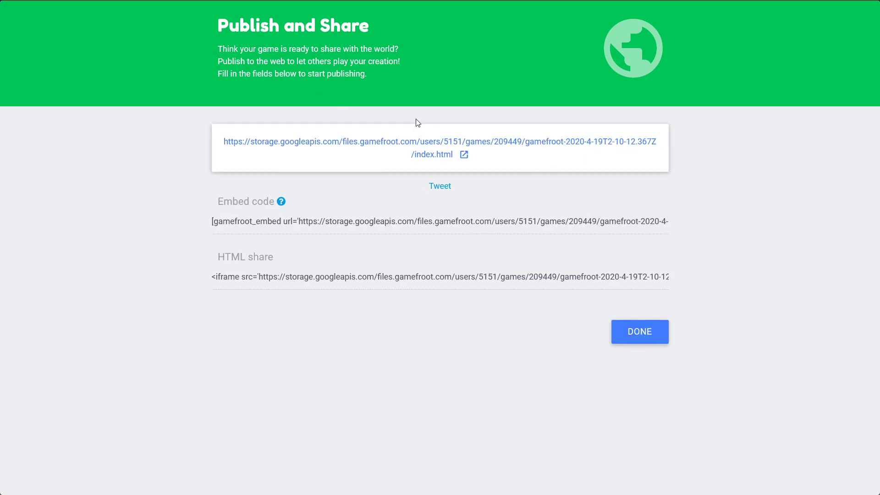
- Open the published game from its share link and check the Big Idea text in the lobby
left_click(436, 145)
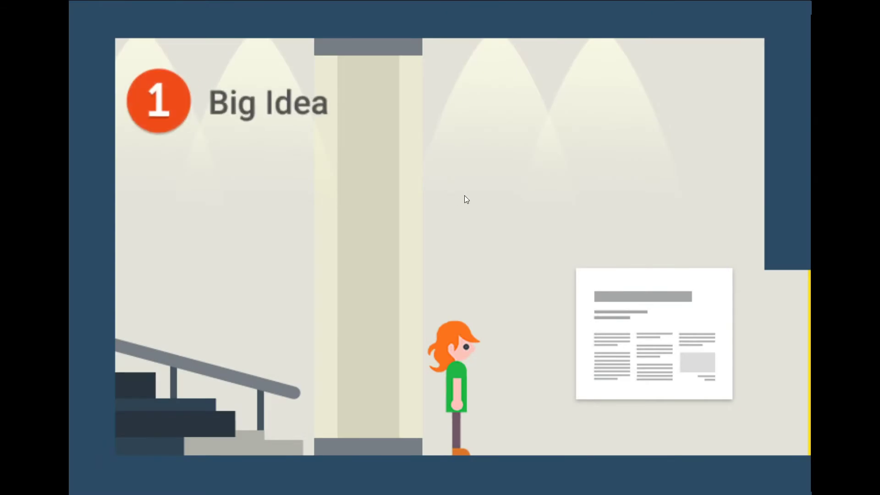
left_click(150, 111)
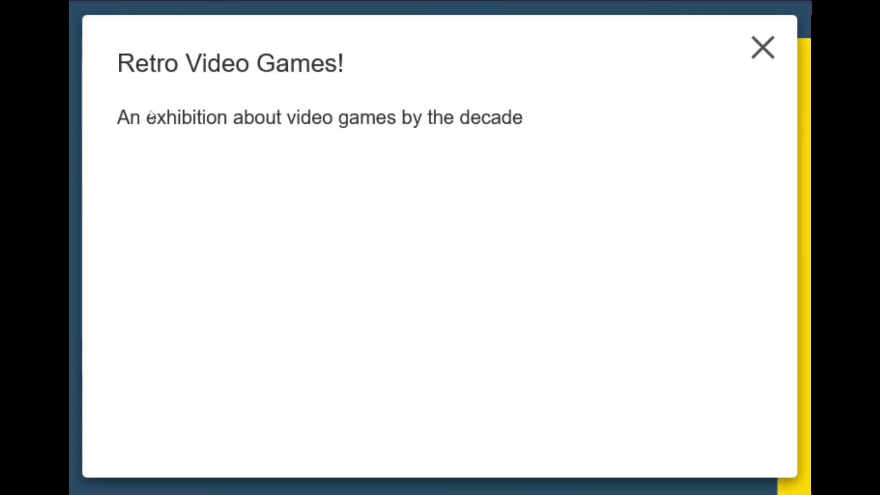
left_click(770, 49)
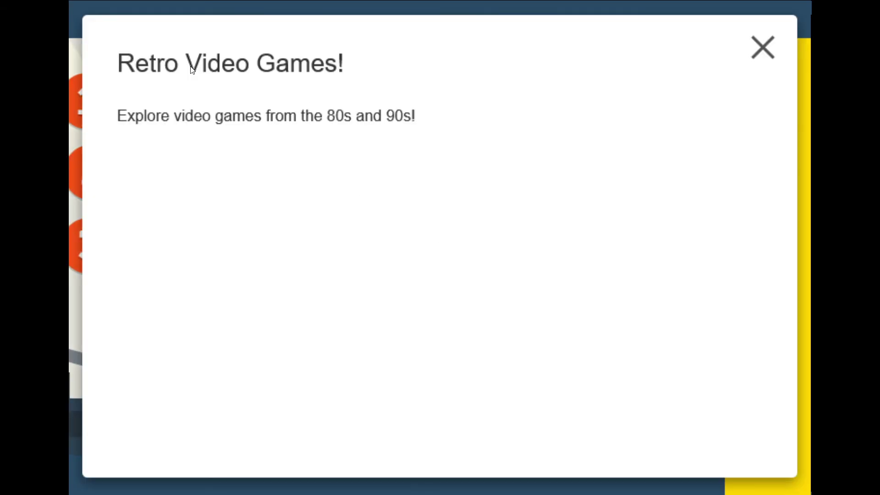
- Walk the character through the published museum from the lobby past the Mario Bros. displays and the Quest for Glory box art
key("Right")
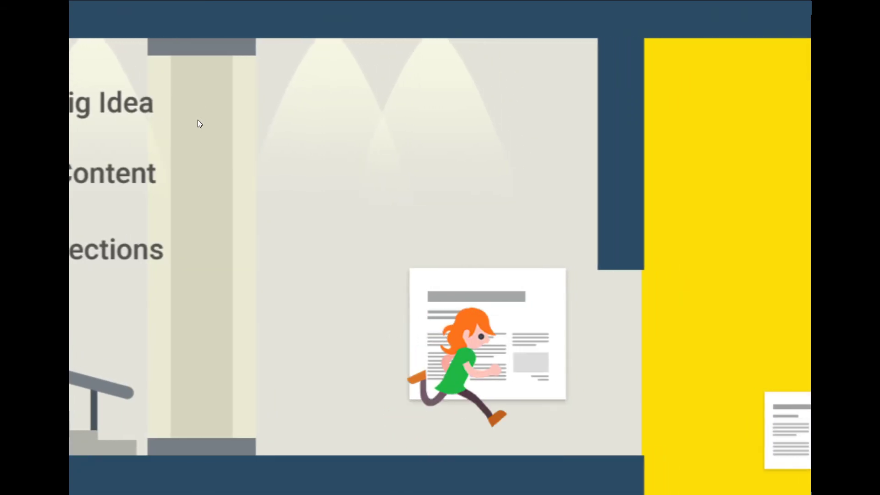
key("Right")
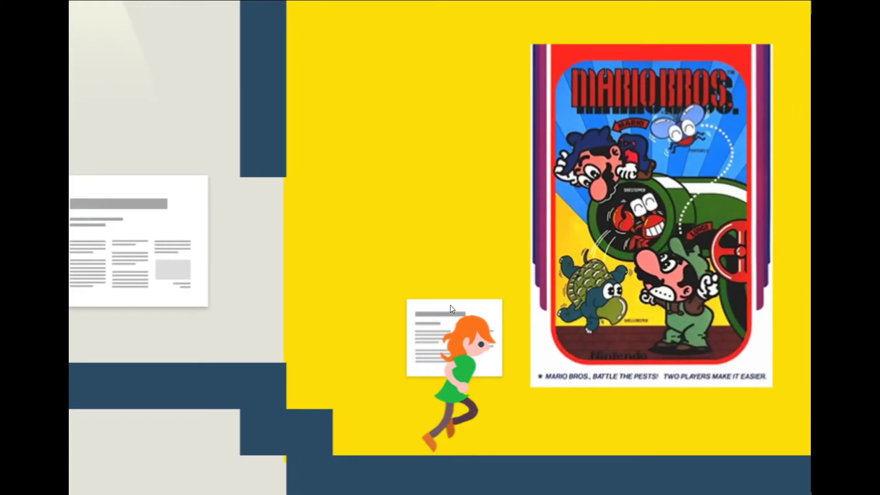
key("Right")
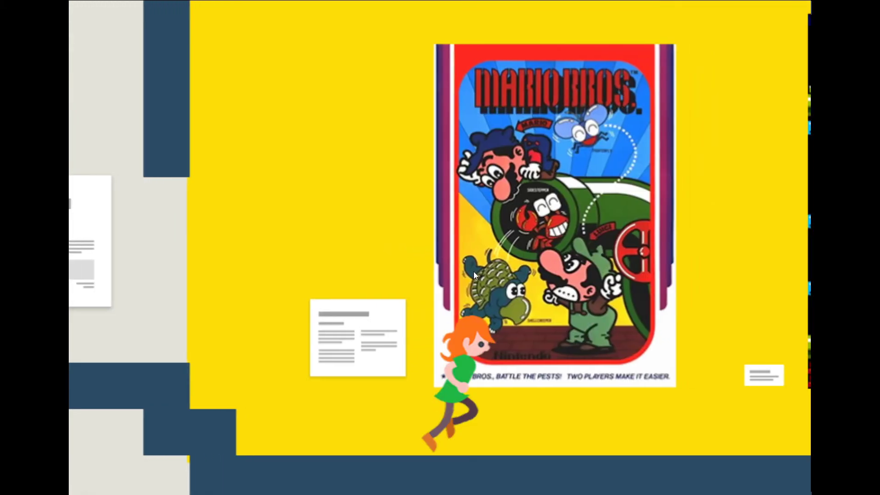
key("Right")
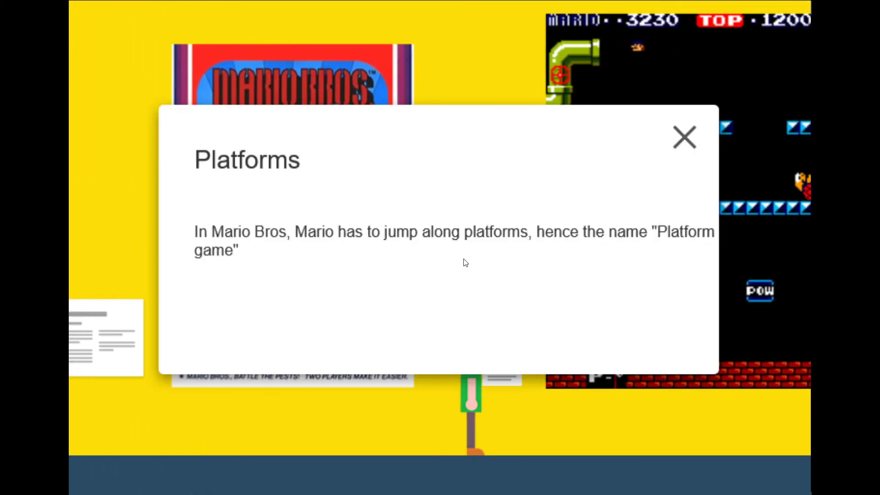
key("Right")
key("Right")
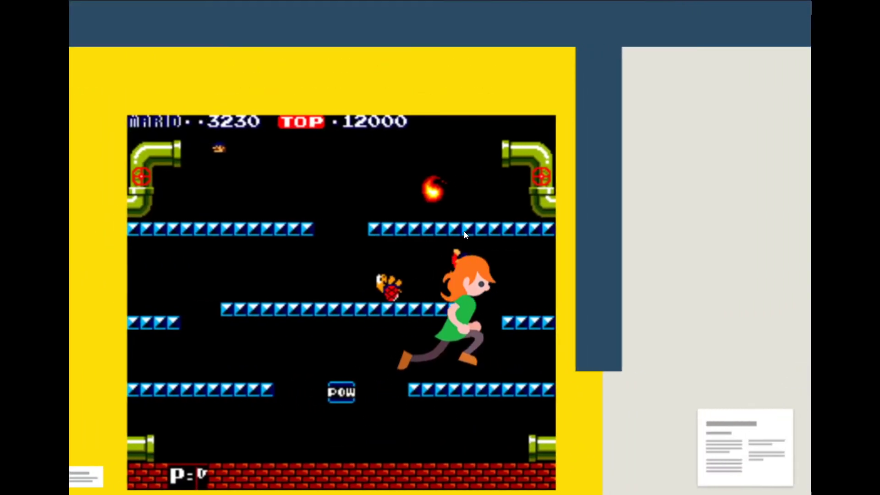
key("Right")
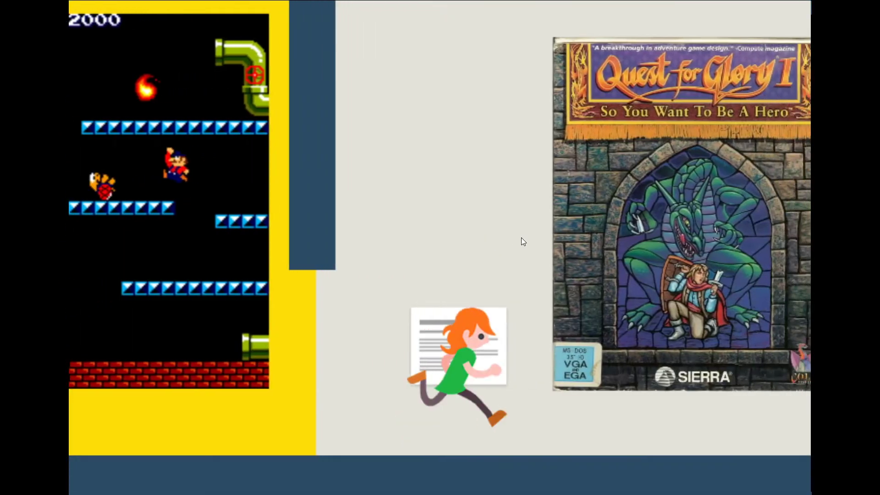
key("Right")
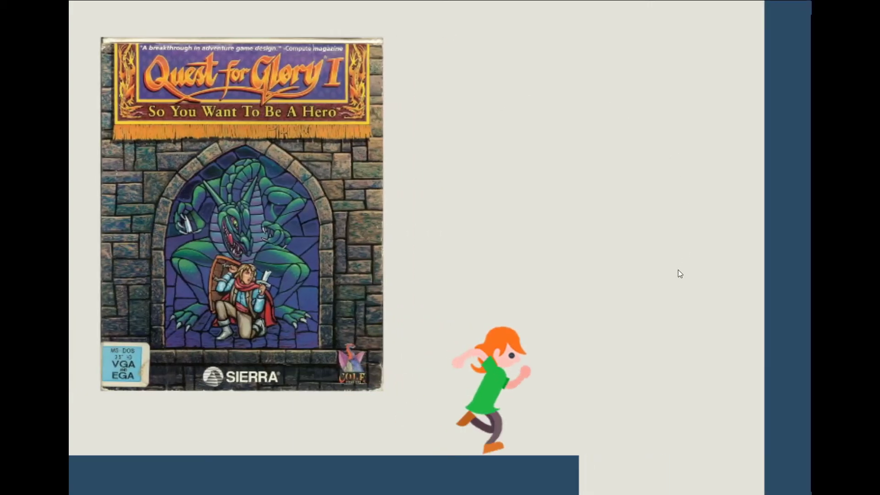
- Explore the lower room of the published museum and check the Impossible Mission display and its information panel
key("Left")
key("Left")
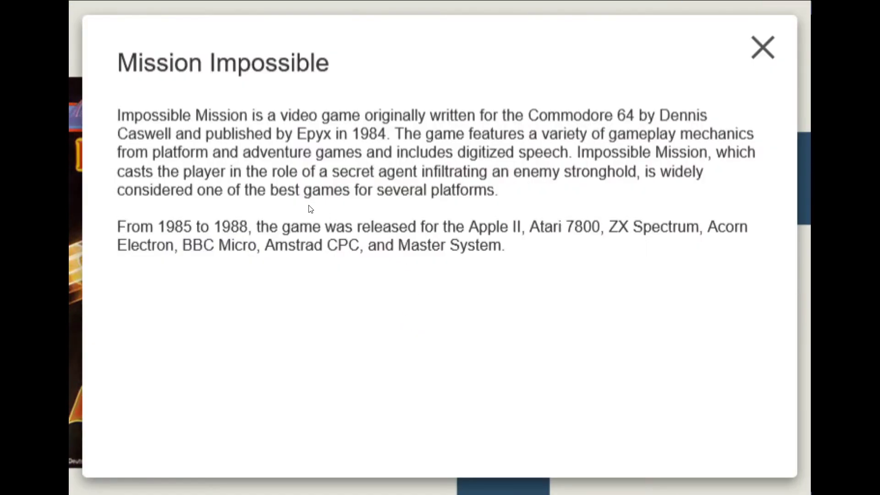
key("Right")
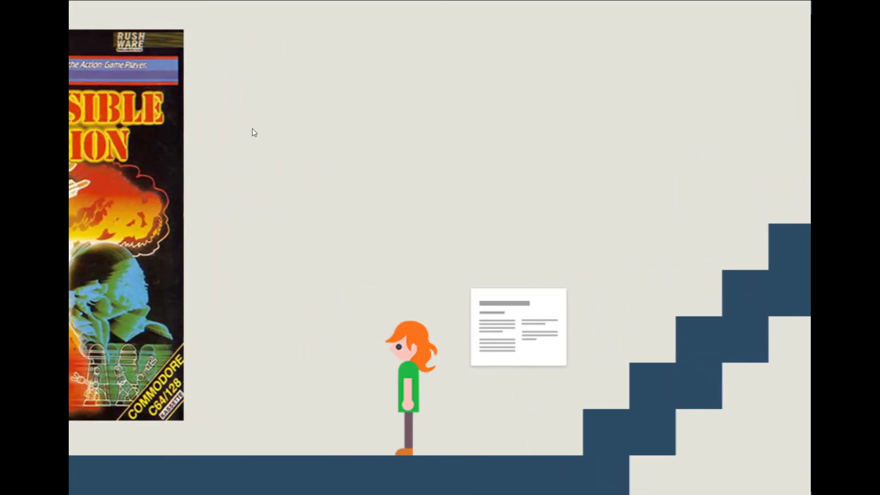
key("Left")
key("Right")
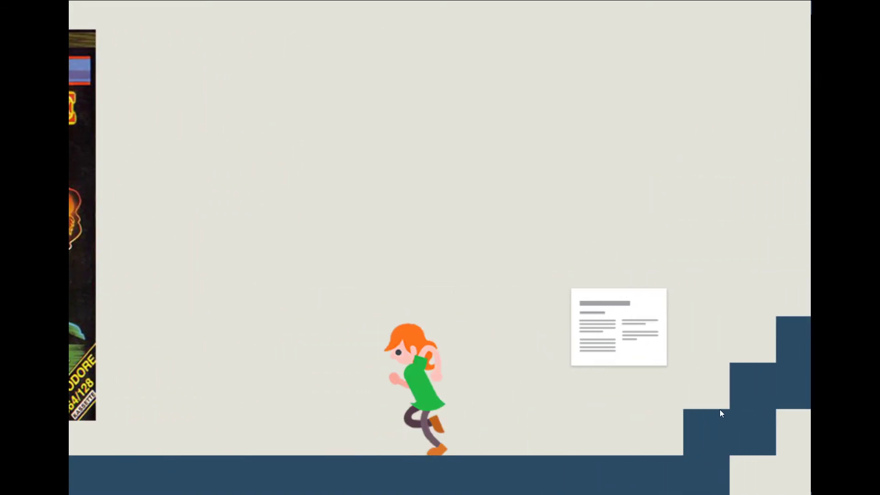
key("Left")
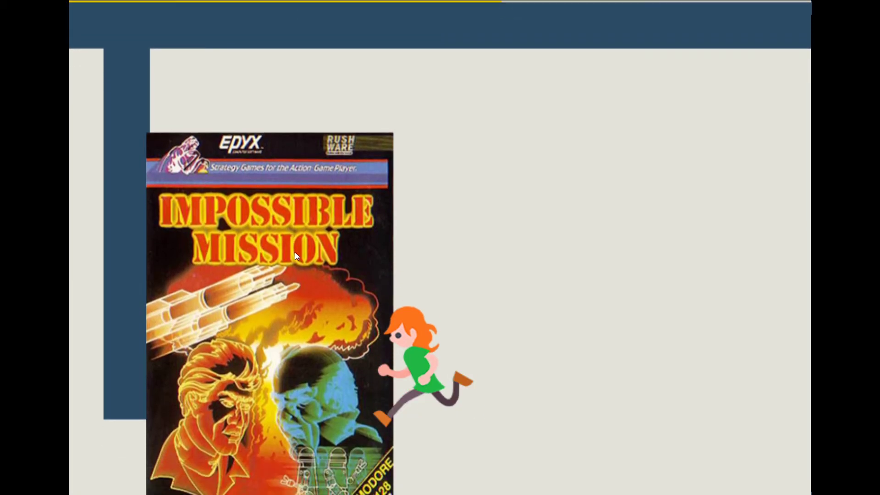
key("Right")
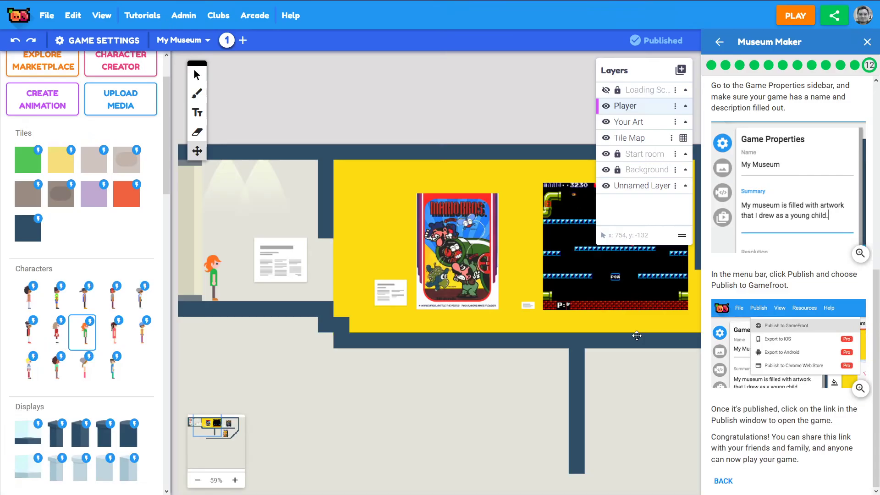
- Examine the Impossible Mission room in the editor and look through the game's list of code scripts
left_click_drag(576, 411, 343, 209)
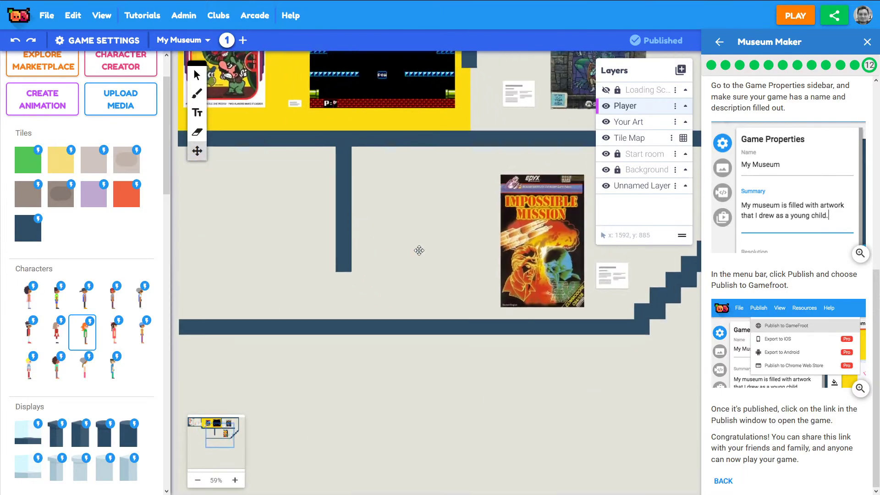
left_click_drag(501, 251, 349, 279)
scroll(87, 138, "up", 3)
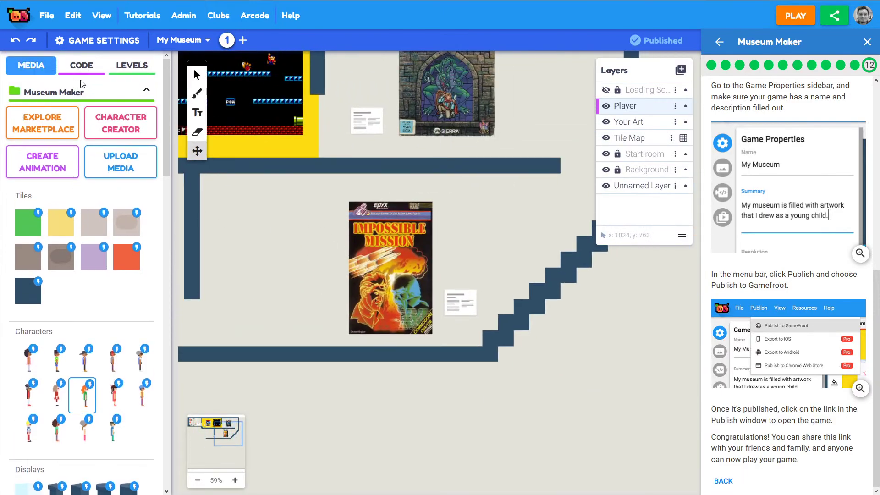
left_click(91, 68)
scroll(91, 184, "down", 10)
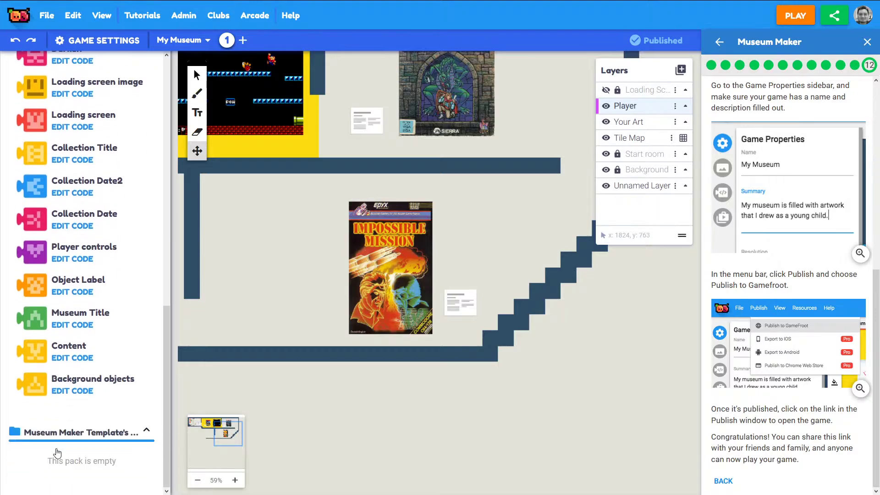
- Attach the Content script to the Impossible Mission box art
left_click(45, 358)
left_click(380, 241)
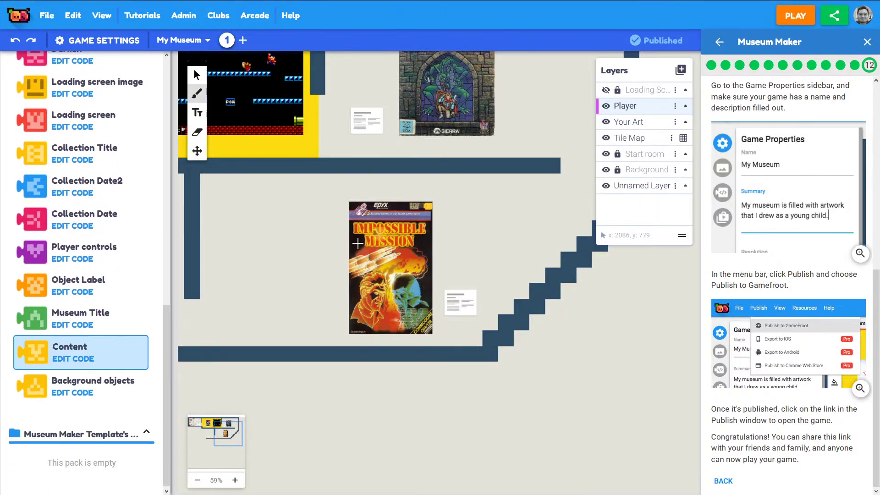
left_click(198, 152)
left_click_drag(438, 191, 427, 193)
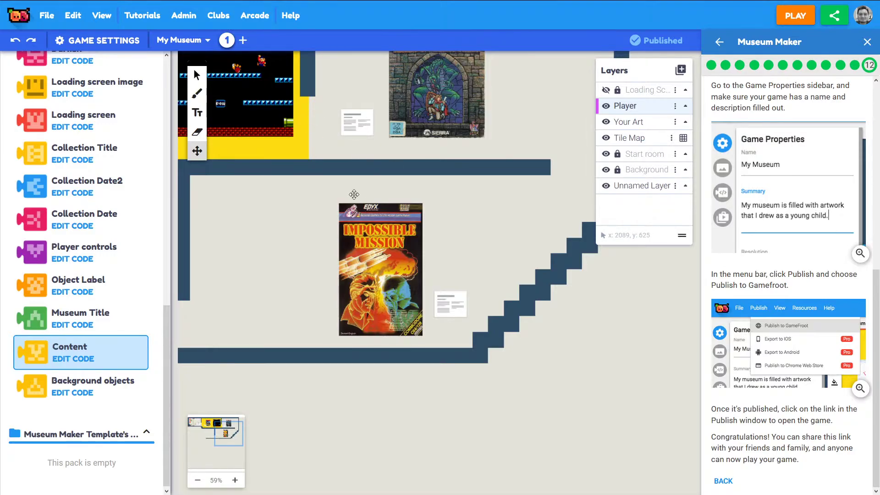
- Examine the empty area beside the Impossible Mission display and look through the museum's media assets
left_click(198, 153)
left_click_drag(245, 219, 397, 230)
left_click_drag(438, 302, 433, 294)
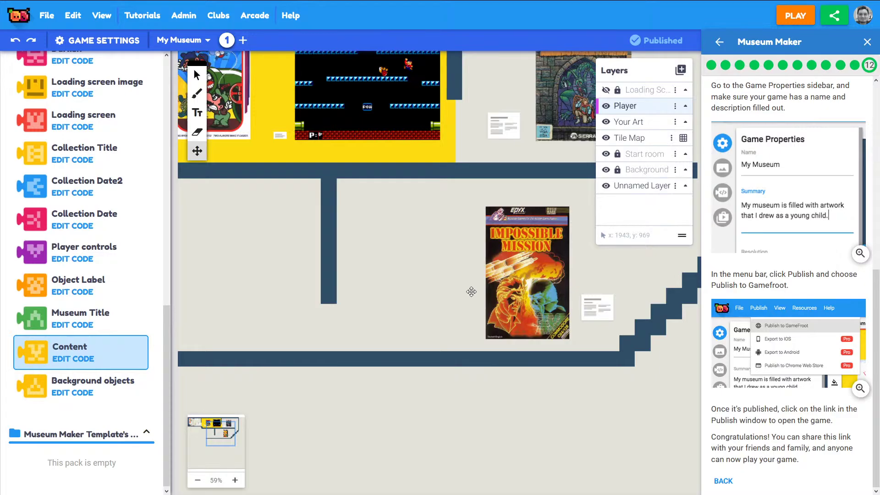
left_click_drag(418, 271, 427, 232)
scroll(82, 229, "up", 10)
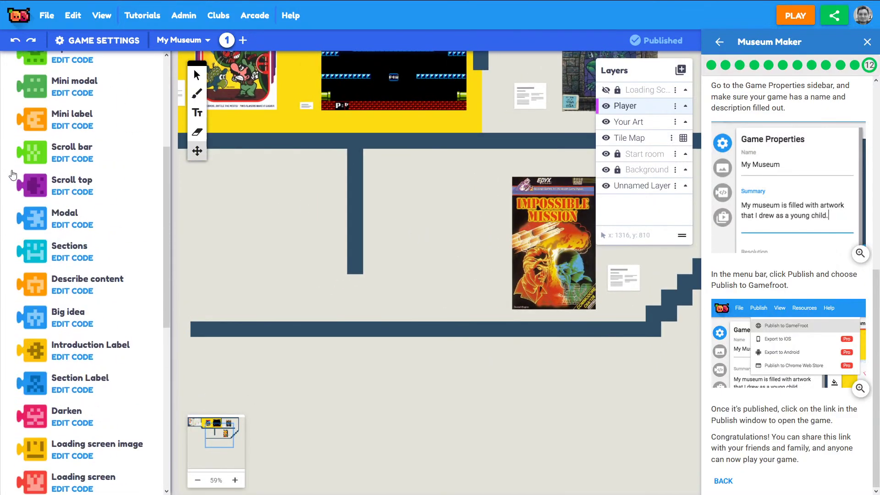
left_click(31, 65)
scroll(92, 206, "down", 15)
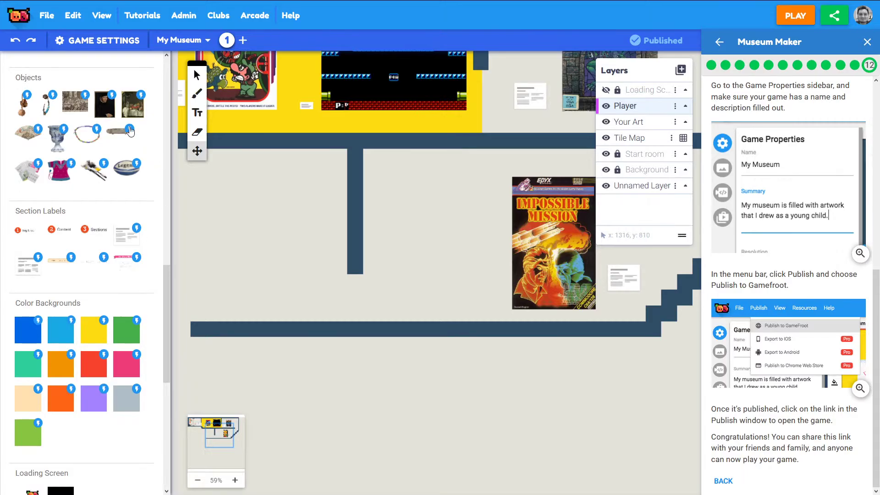
- Unpublish the game and save it
left_click(41, 22)
left_click(41, 22)
left_click(41, 23)
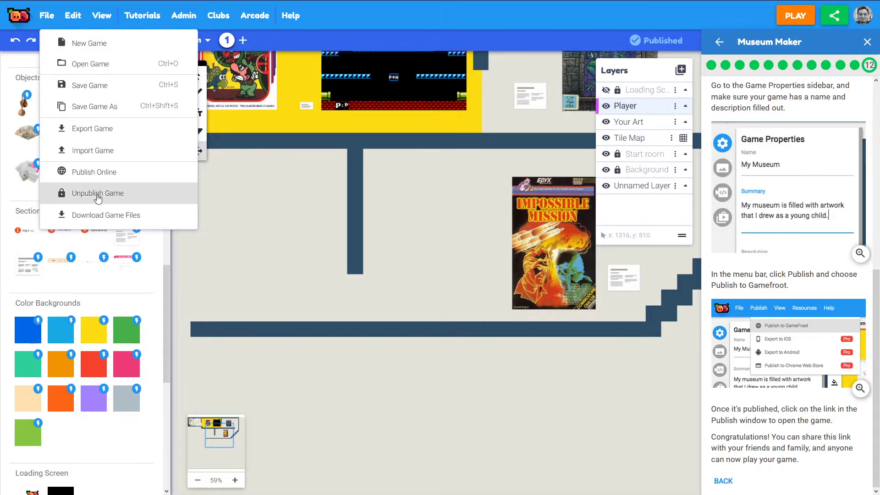
left_click(112, 196)
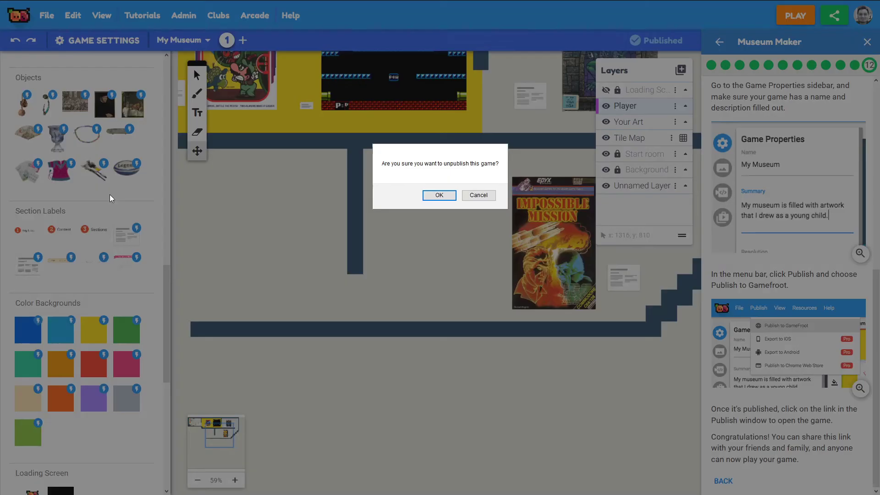
left_click(432, 196)
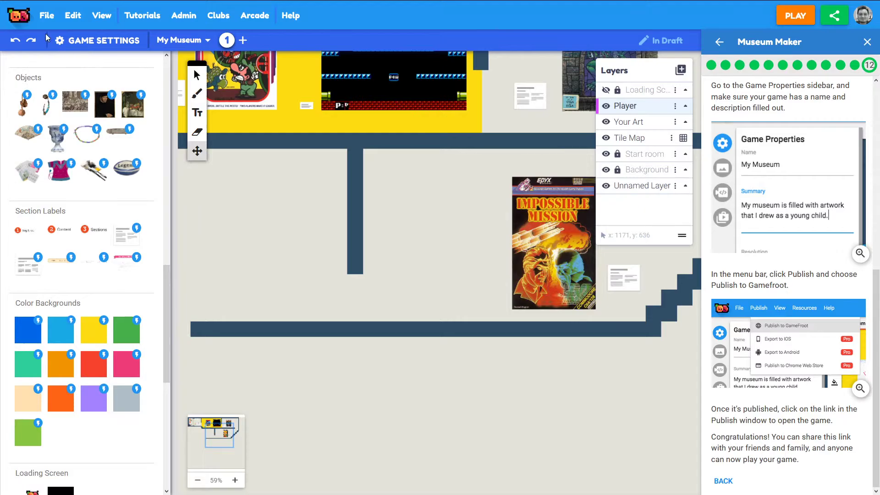
left_click(47, 16)
left_click(76, 81)
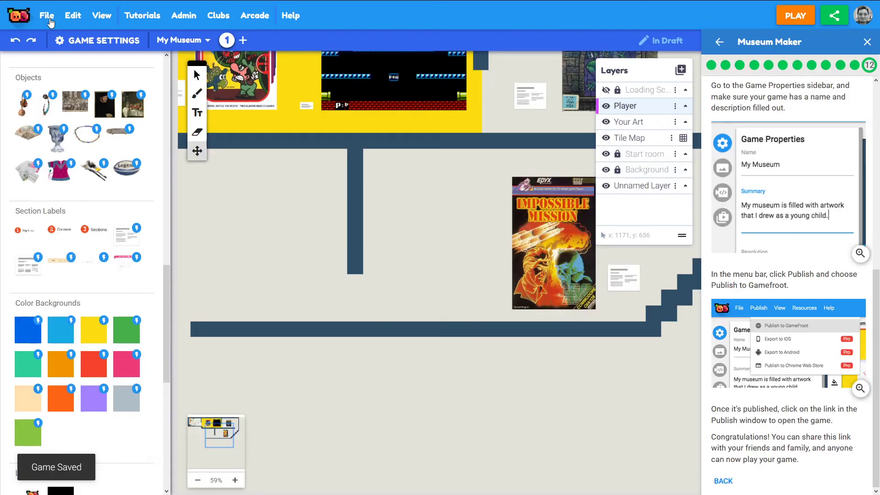
- Look at the publishing form with the game's name, summary and thumbnail, and leave it without publishing
left_click(47, 15)
left_click(47, 15)
left_click(46, 16)
left_click(41, 34)
left_click(48, 16)
left_click(85, 172)
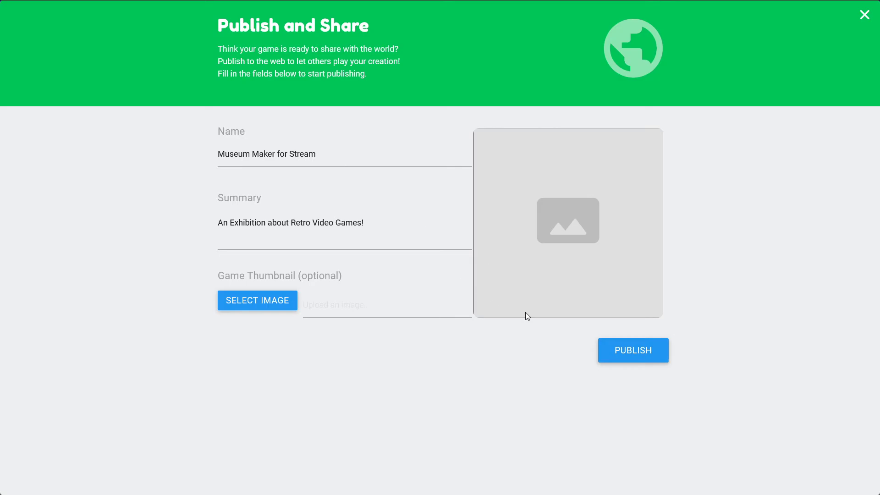
left_click(864, 16)
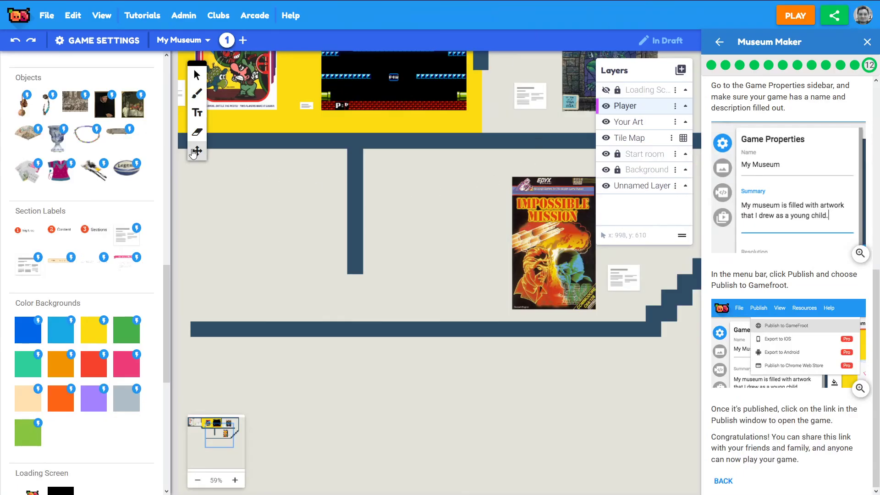
- Search the web for "impossible mission" in a new browser tab and browse the image results
scroll(58, 297, "down", 8)
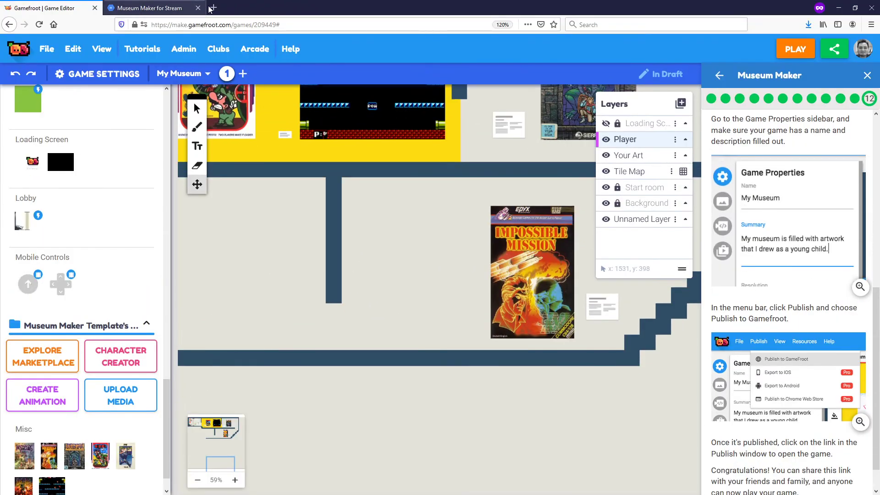
left_click(214, 7)
type("impossible mission")
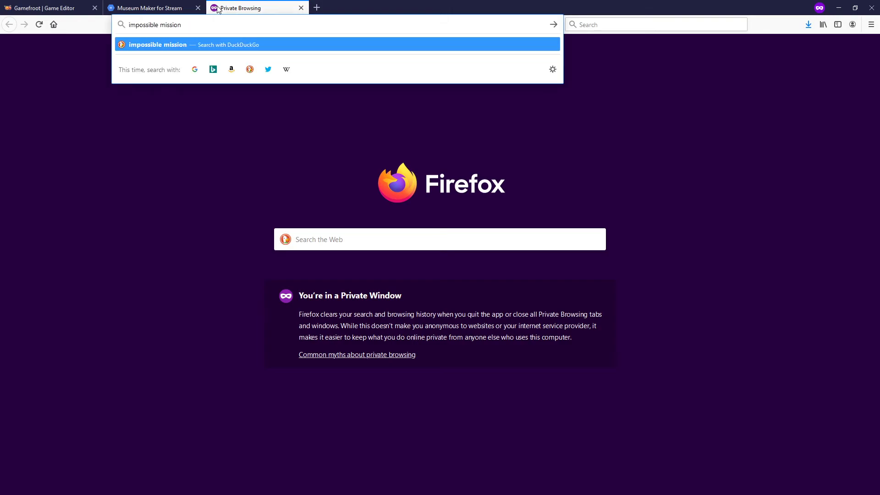
key("Return")
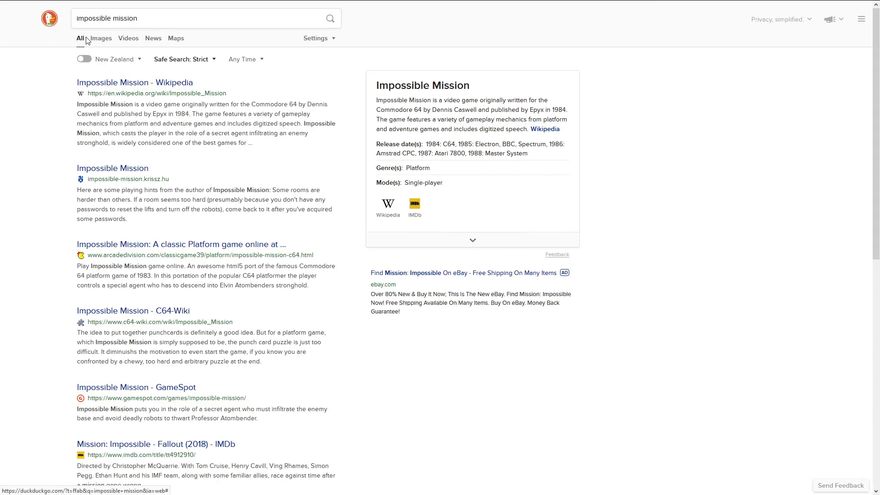
left_click(99, 39)
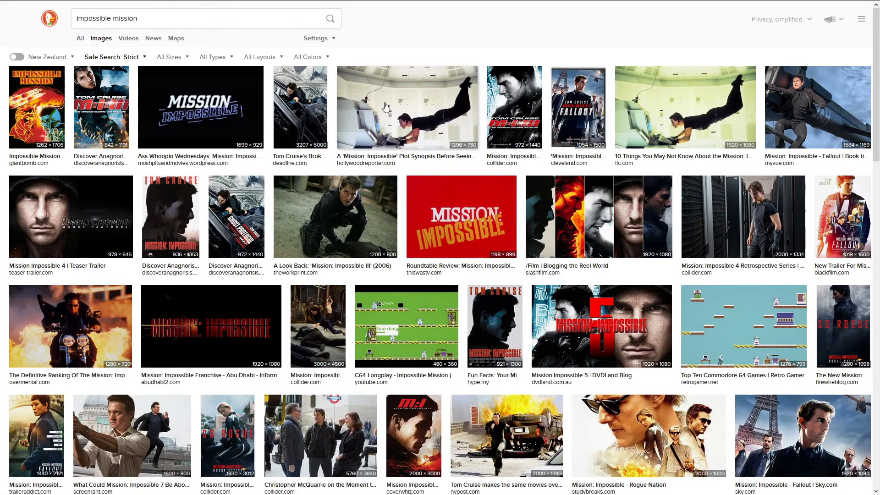
scroll(185, 185, "down", 2)
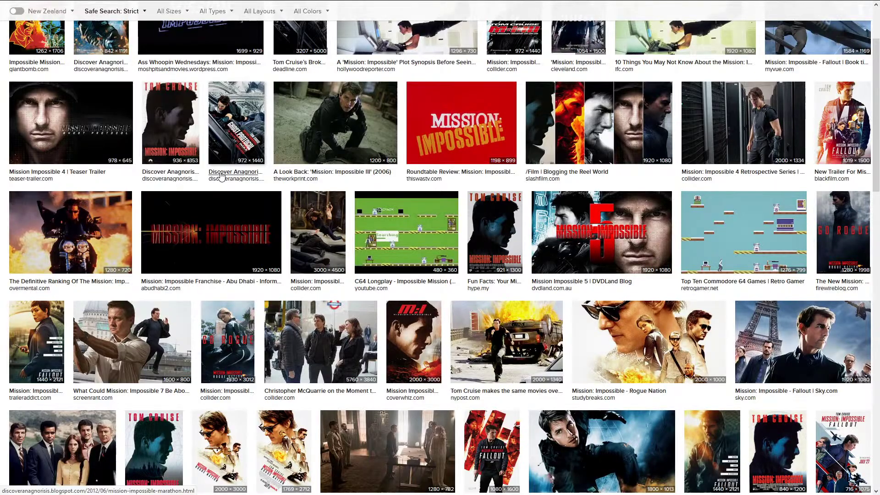
scroll(224, 176, "up", 2)
mouse_move(90, 5)
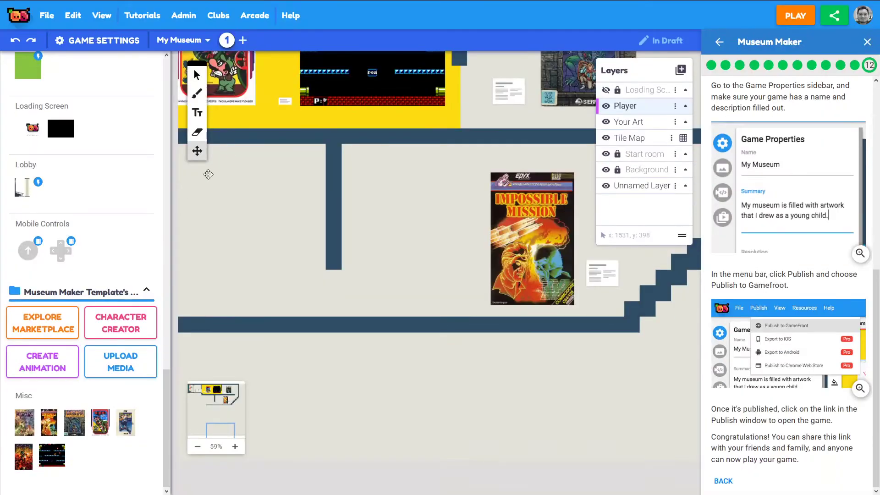
- Place The Secret of Monkey Island box art on the Your Art layer in the empty room beside Impossible Mission
scroll(550, 206, "left", 3)
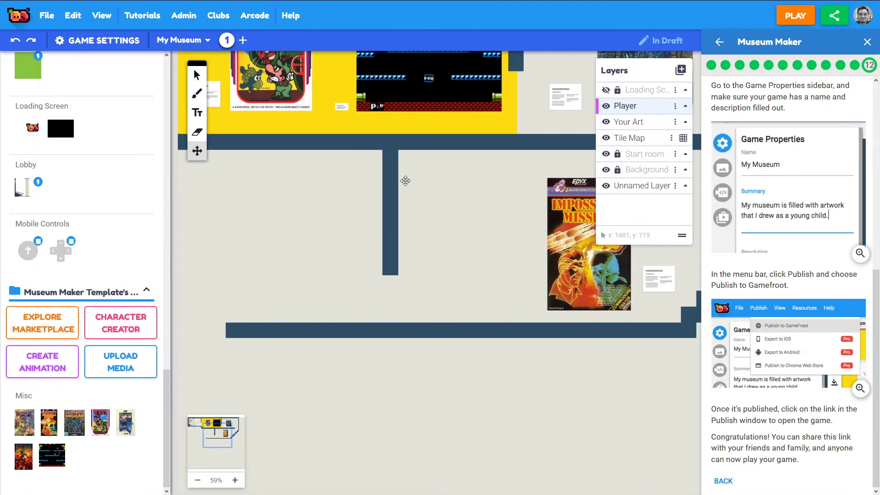
left_click(633, 121)
left_click(126, 425)
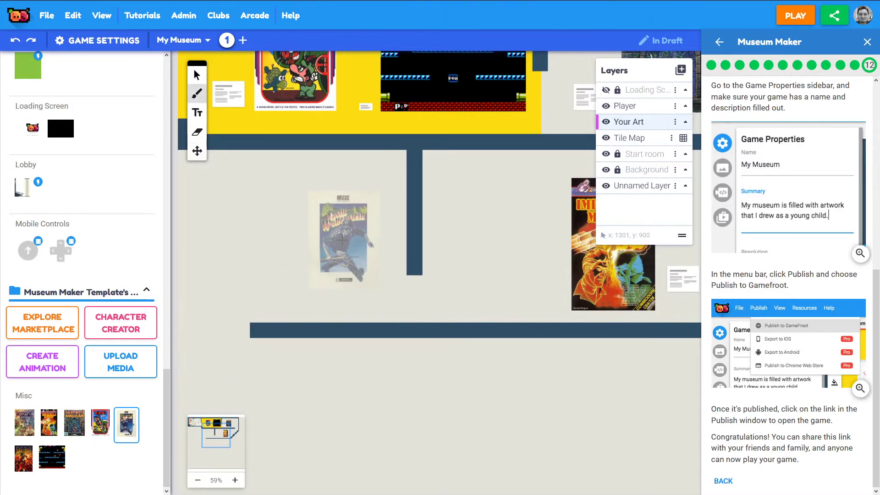
left_click(100, 422)
left_click(75, 425)
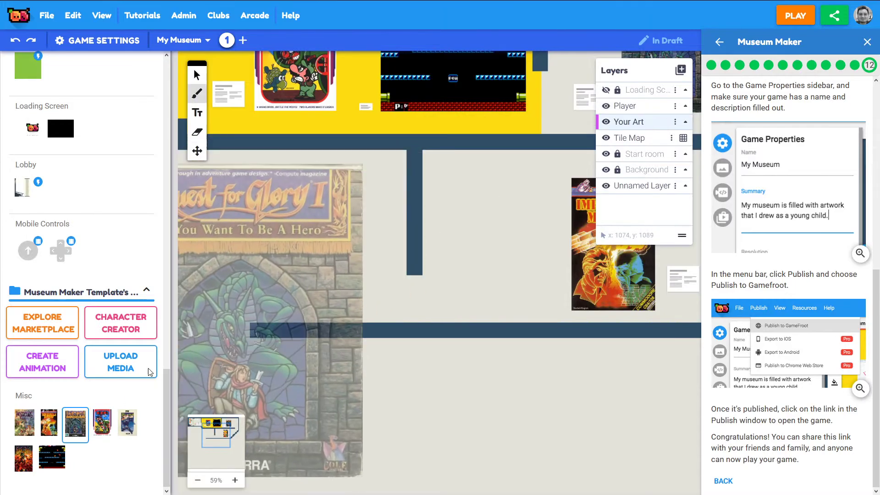
left_click(50, 424)
left_click(29, 425)
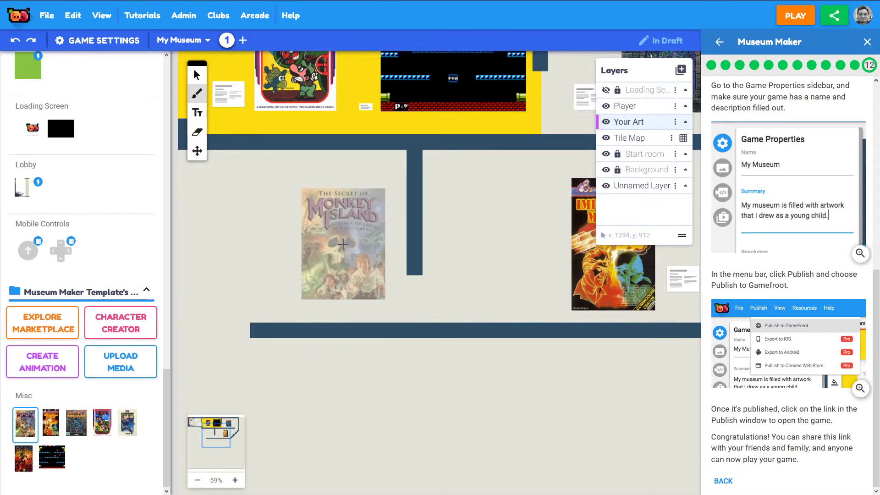
left_click(341, 230)
left_click_drag(310, 184, 377, 183)
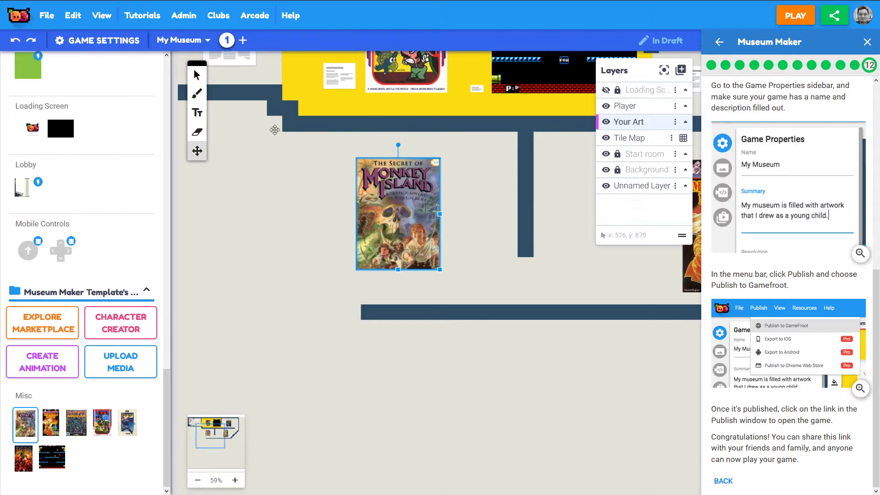
- Paint dark blue tiles on the Tile Map layer to wall off the Monkey Island room's left side and complete its floor
scroll(107, 188, "up", 20)
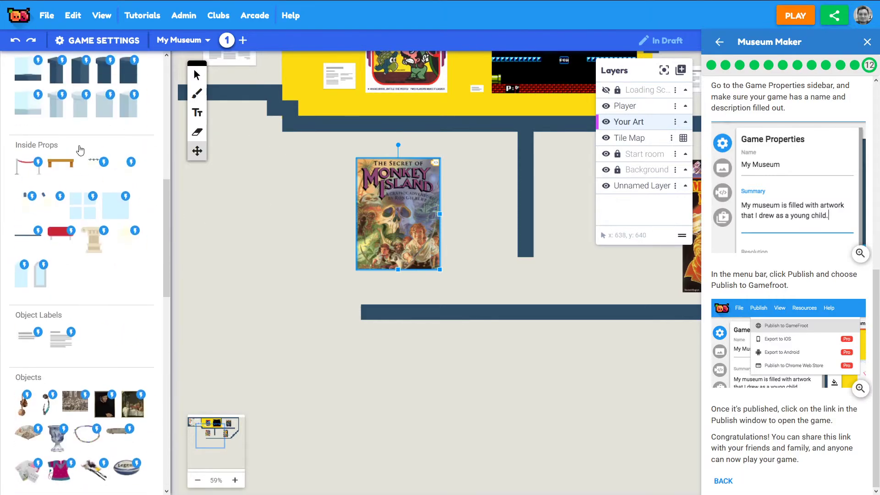
scroll(98, 179, "down", 4)
left_click(29, 110)
left_click(636, 140)
mouse_move(286, 139)
left_mouse_down()
mouse_move(283, 306)
mouse_move(346, 307)
left_mouse_up()
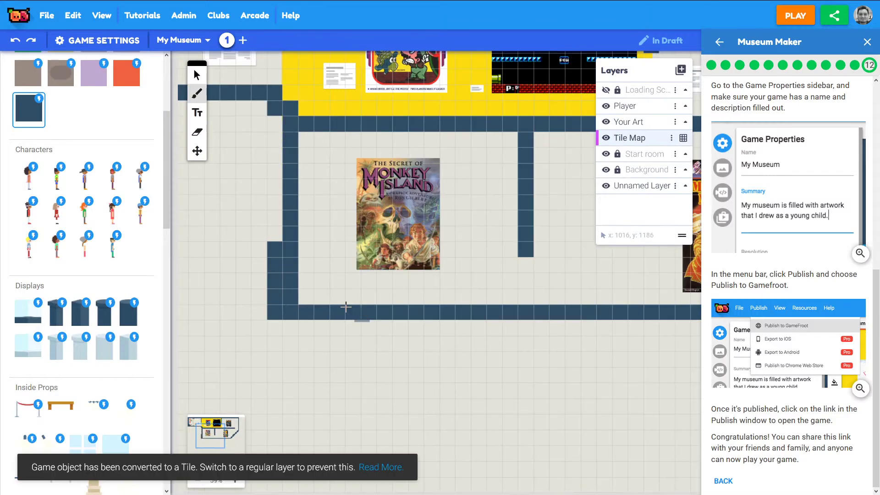
- Erase the surplus tiles sticking out past the Monkey Island room's lower-left corner
key("e")
mouse_move(276, 251)
left_mouse_down()
mouse_move(285, 304)
mouse_move(276, 287)
mouse_move(291, 304)
left_mouse_up()
key("b")
key("e")
left_click(281, 313)
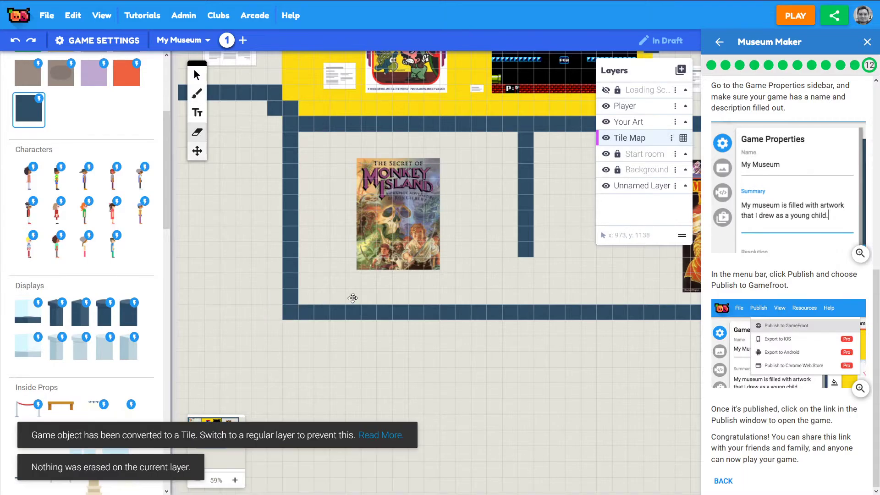
- Attach the Content script to the Monkey Island box art and move the art slightly left and down in its room
left_click_drag(352, 298, 311, 308)
left_click(196, 151)
scroll(83, 128, "up", 5)
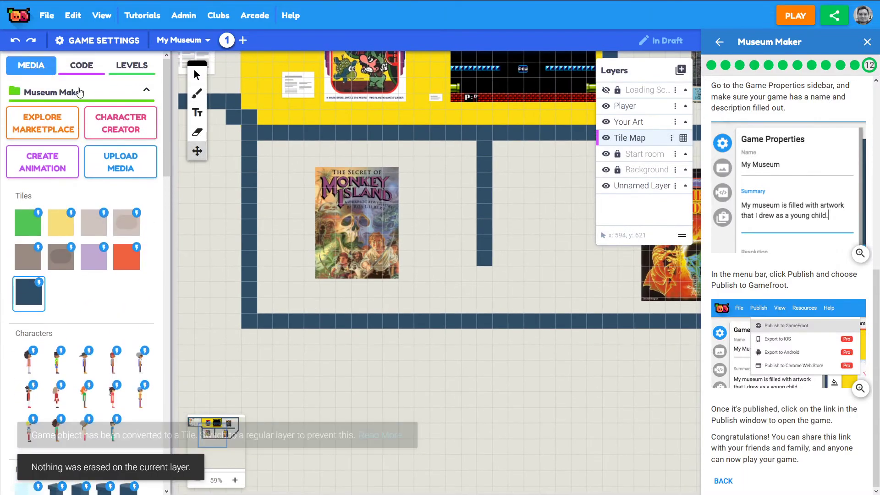
left_click(76, 65)
scroll(89, 273, "down", 2)
scroll(92, 277, "down", 9)
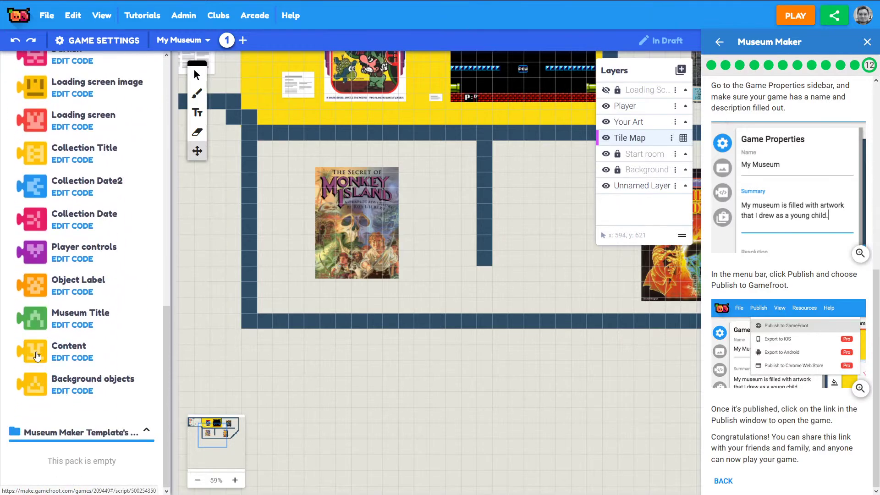
left_click(36, 355)
left_click(198, 74)
left_click(362, 205)
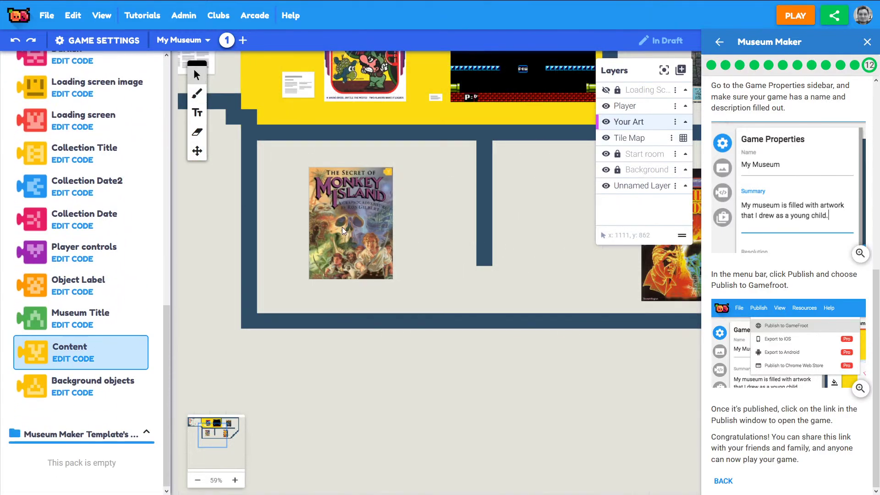
left_click_drag(342, 227, 321, 234)
left_click(356, 229)
- Place a section label beside the lower right of the Monkey Island box art on the Your Art layer
scroll(80, 252, "up", 10)
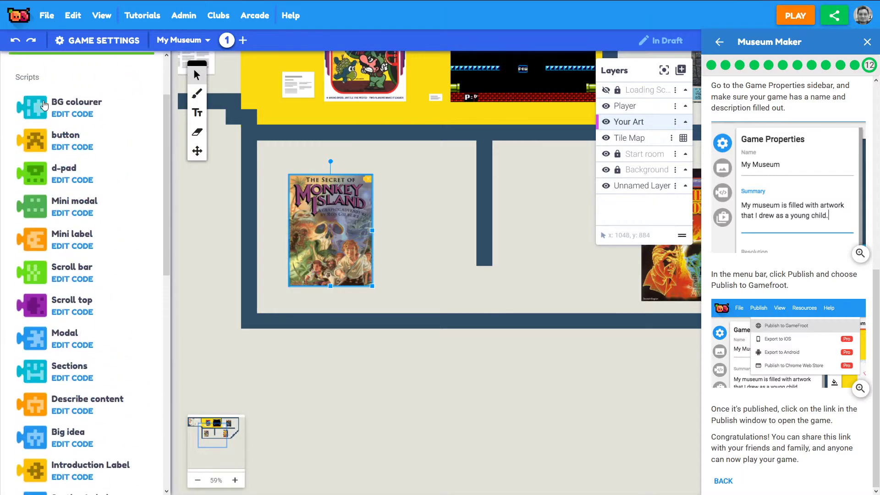
left_click(30, 65)
scroll(55, 229, "down", 8)
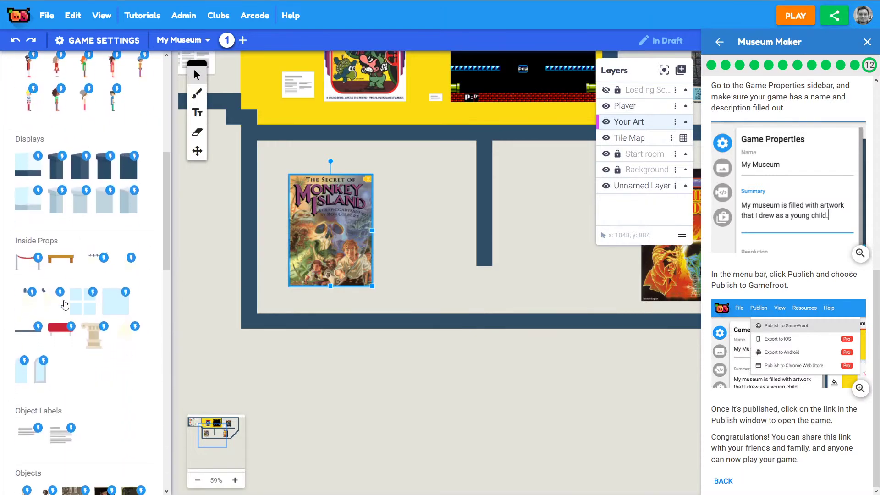
scroll(117, 326, "up", 2)
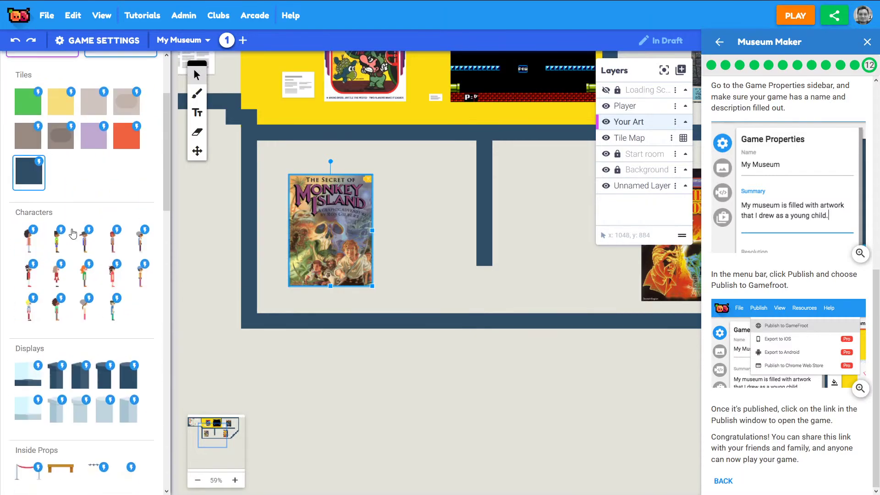
scroll(110, 275, "down", 10)
scroll(108, 225, "down", 2)
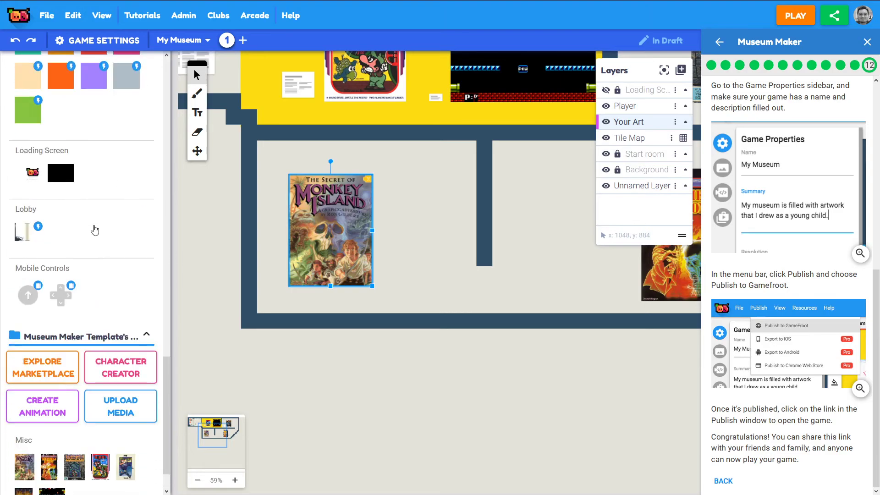
scroll(95, 230, "up", 5)
left_click(127, 173)
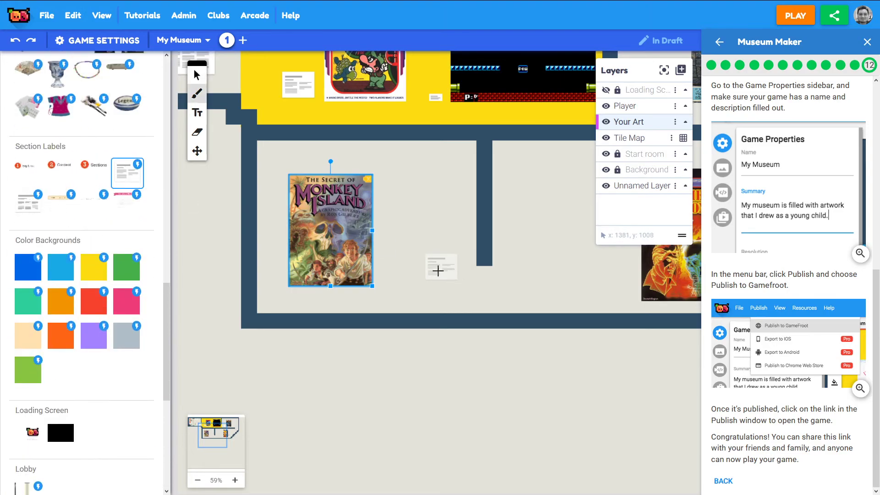
left_click(436, 269)
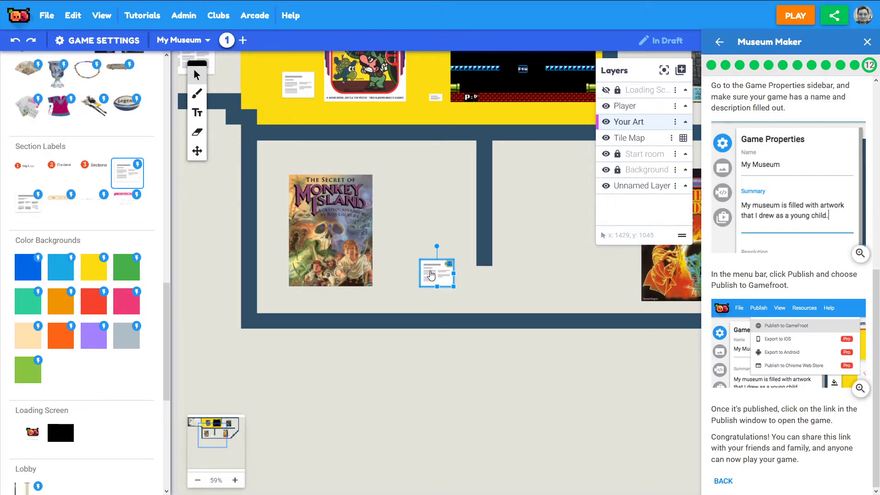
- Set the new section label's Name of Section to "Monkey Island"
right_click(431, 274)
left_click(644, 285)
type("Monkey Isla")
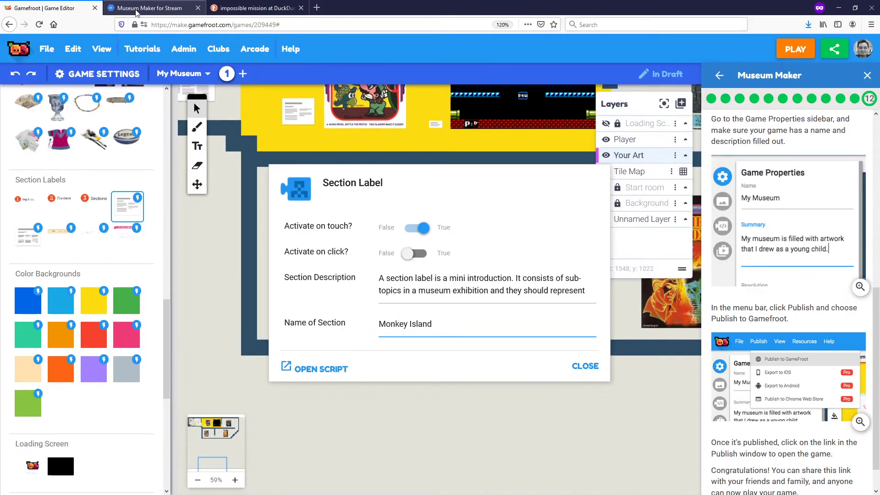
- Close the published museum's browser tab and run a DuckDuckGo search for "monkey island"
left_click(156, 8)
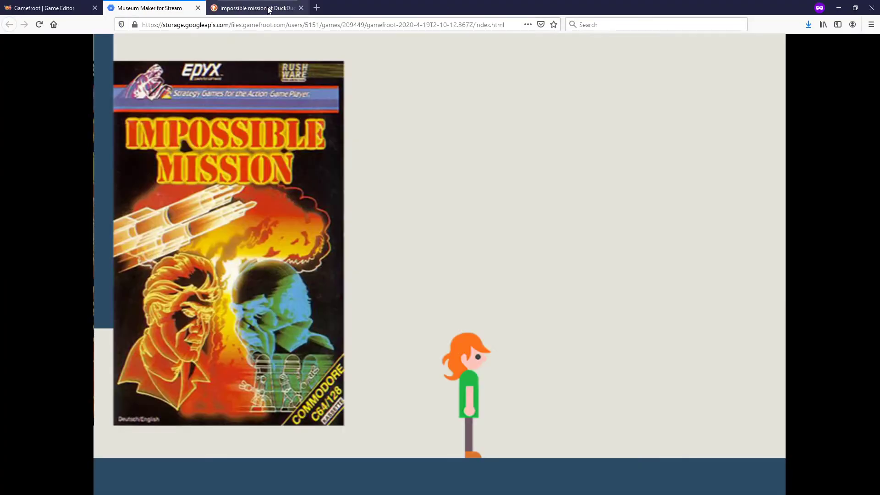
left_click(199, 8)
left_click(175, 21)
type("monkey island")
key("Return")
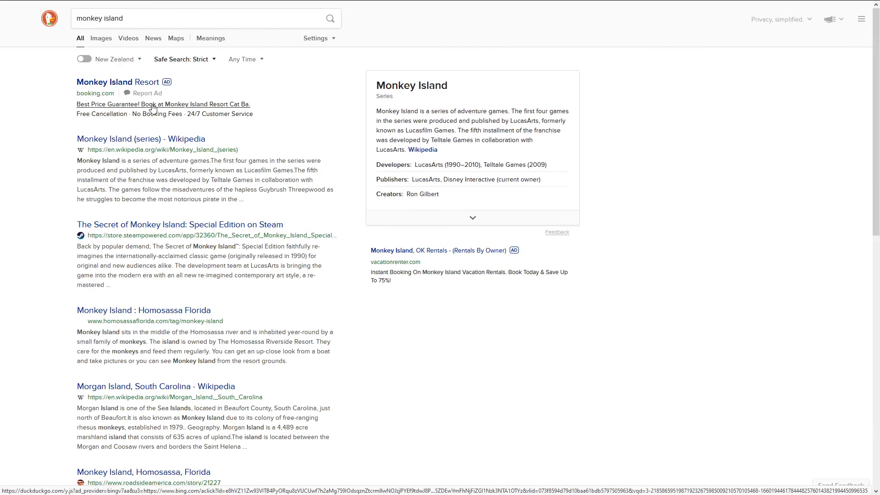
- Open Wikipedia's Monkey Island series article and copy the two paragraphs under The Secret of Monkey Island
left_click(156, 141)
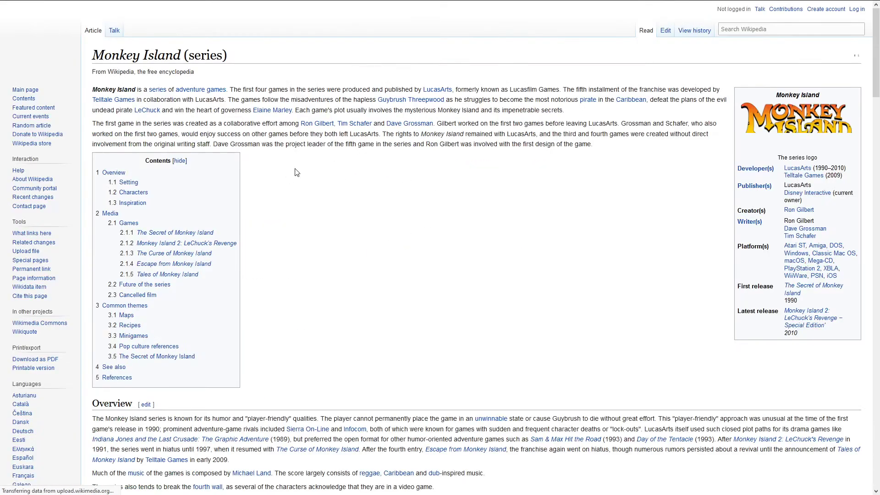
left_click(192, 234)
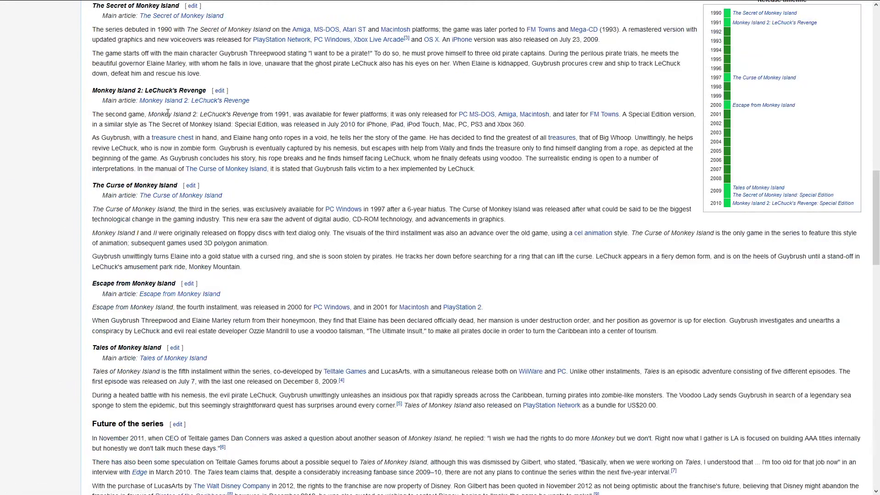
left_click_drag(109, 40, 225, 79)
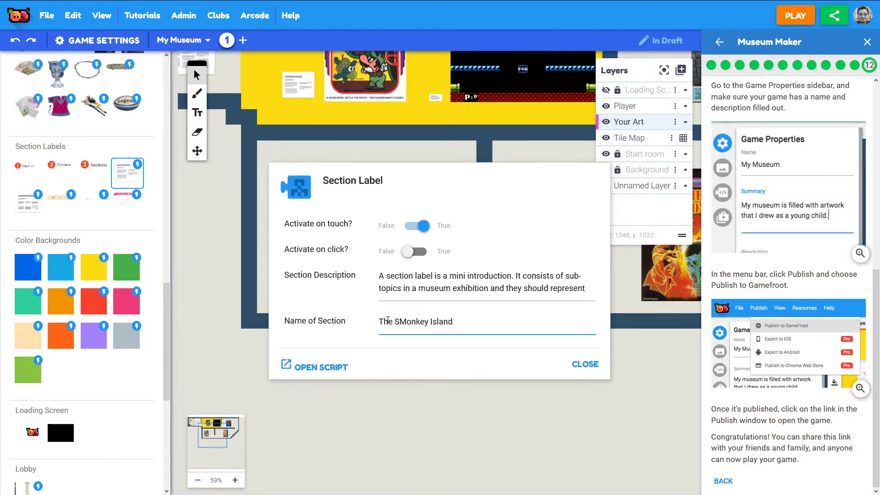
- Set the section label's name to "The Secret of Monkey Island" and replace its Section Description with the copied Wikipedia paragraphs
left_click(513, 288)
key("ctrl+a")
key("ctrl+v")
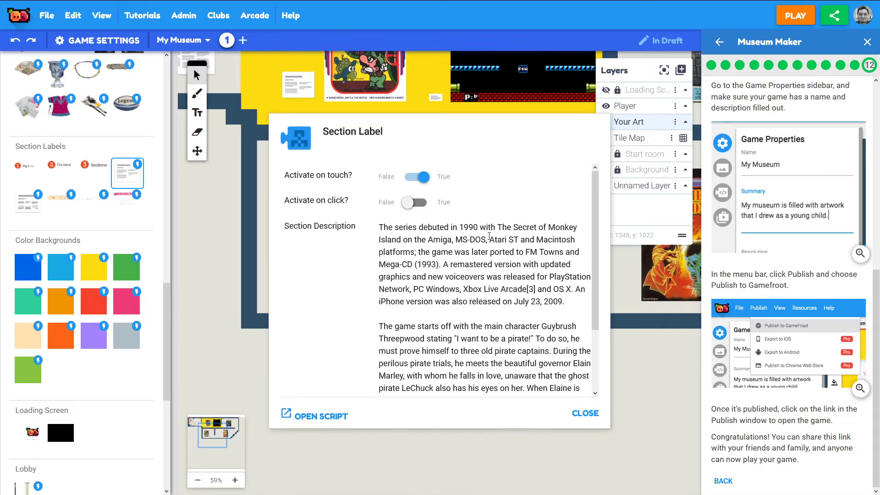
scroll(490, 236, "down", 3)
scroll(505, 243, "up", 3)
scroll(539, 255, "down", 3)
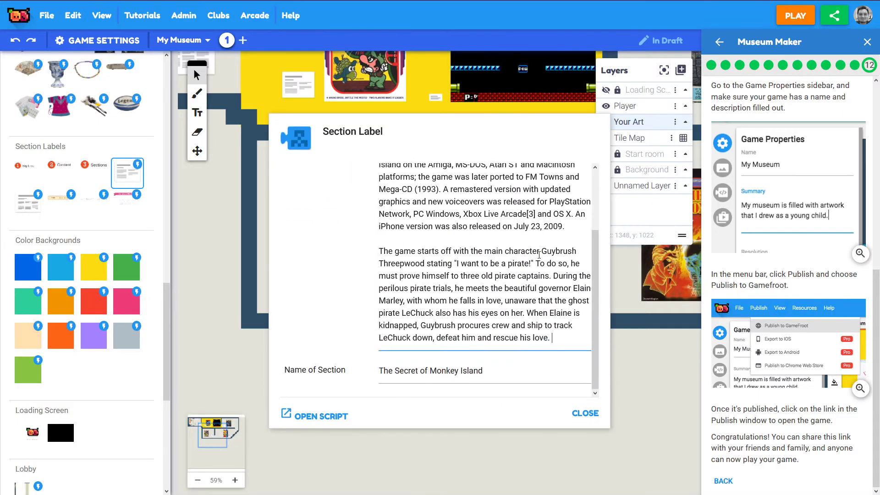
left_click(590, 415)
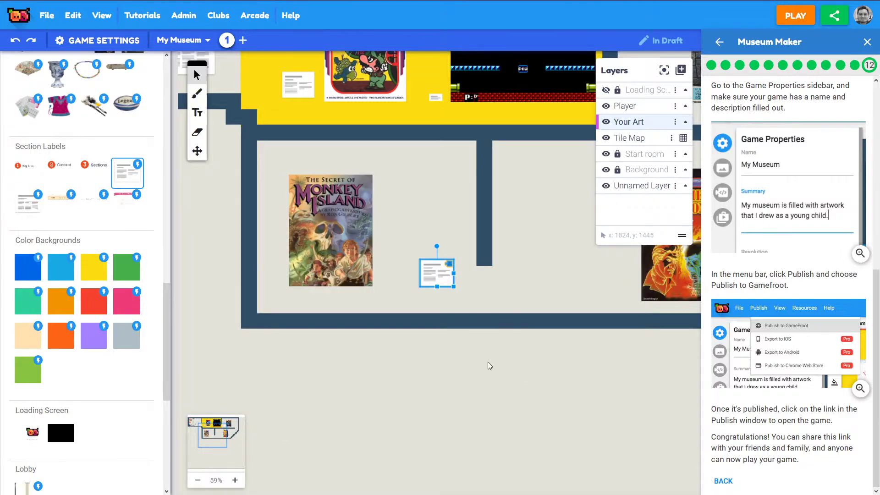
- Save the museum game with the finished Monkey Island display
left_click(197, 151)
left_click_drag(404, 150, 373, 149)
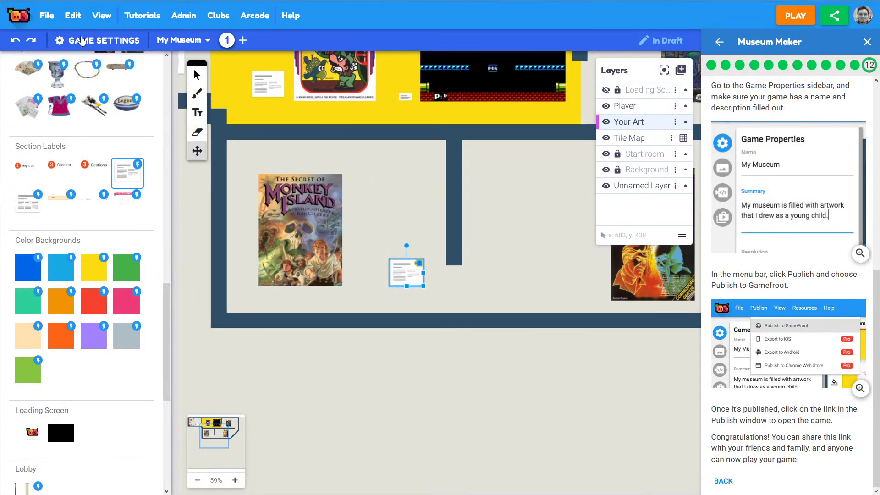
left_click(46, 19)
left_click(108, 83)
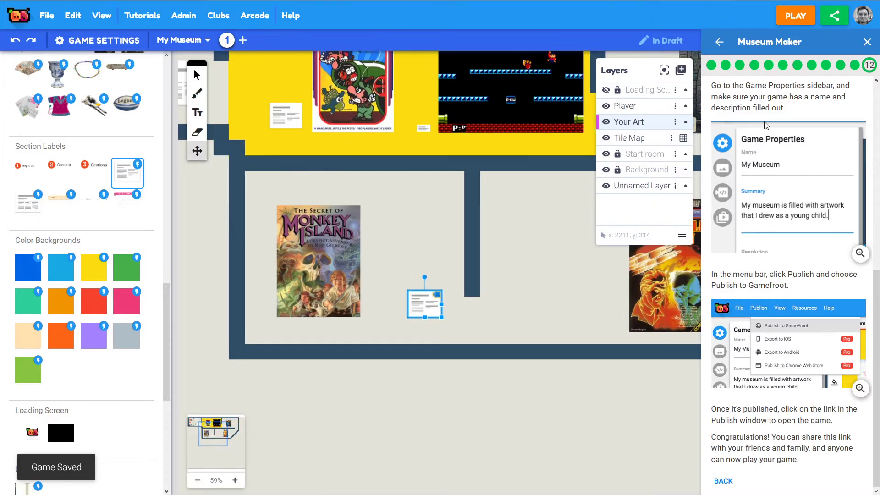
- Leave the Museum Maker tutorial and return to the Gamefroot Tutorials overview
left_click(742, 66)
left_click(712, 65)
left_click(720, 42)
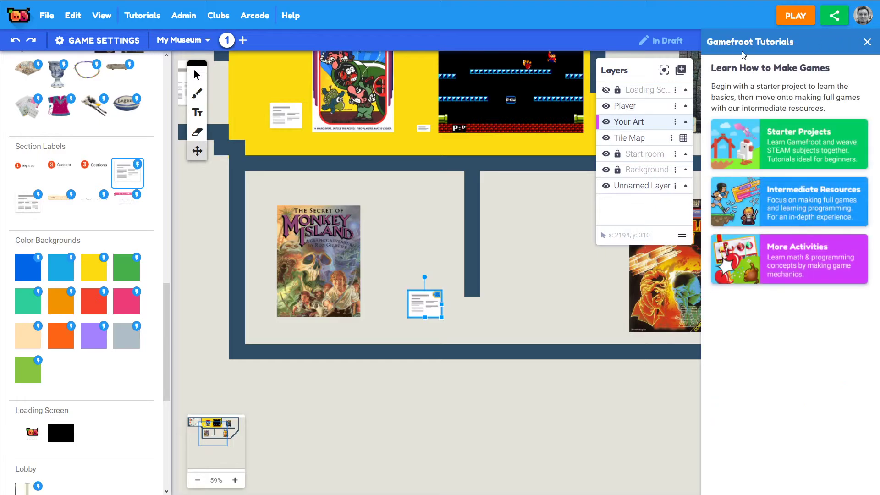
- Load gamefroot.com in the browser tab that holds the Wikipedia article
mouse_move(133, 0)
left_click(163, 9)
left_click(196, 21)
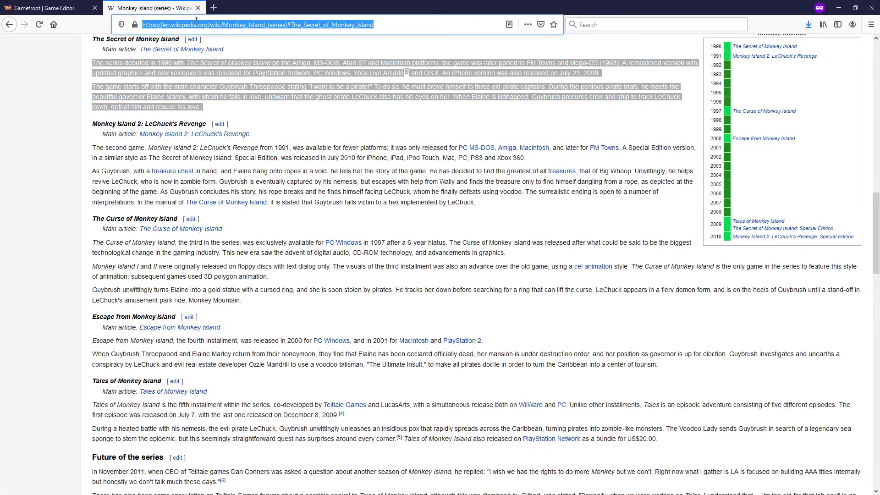
type("gamefroot.com")
key("Return")
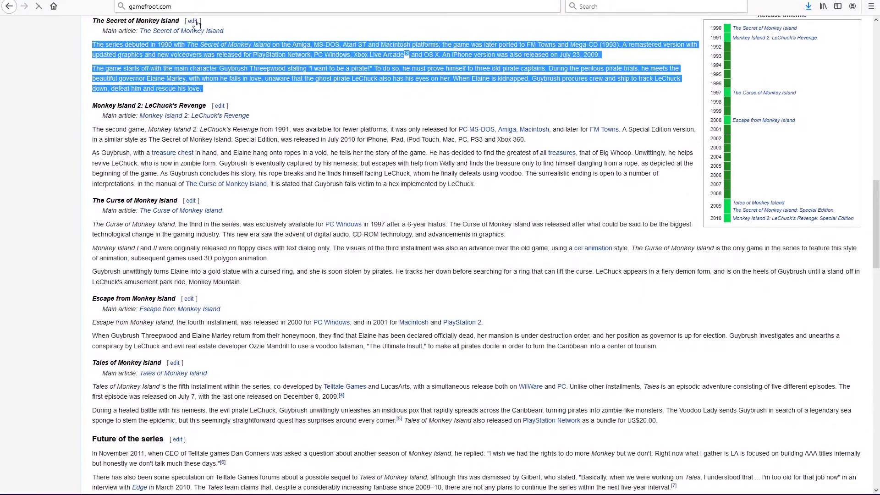